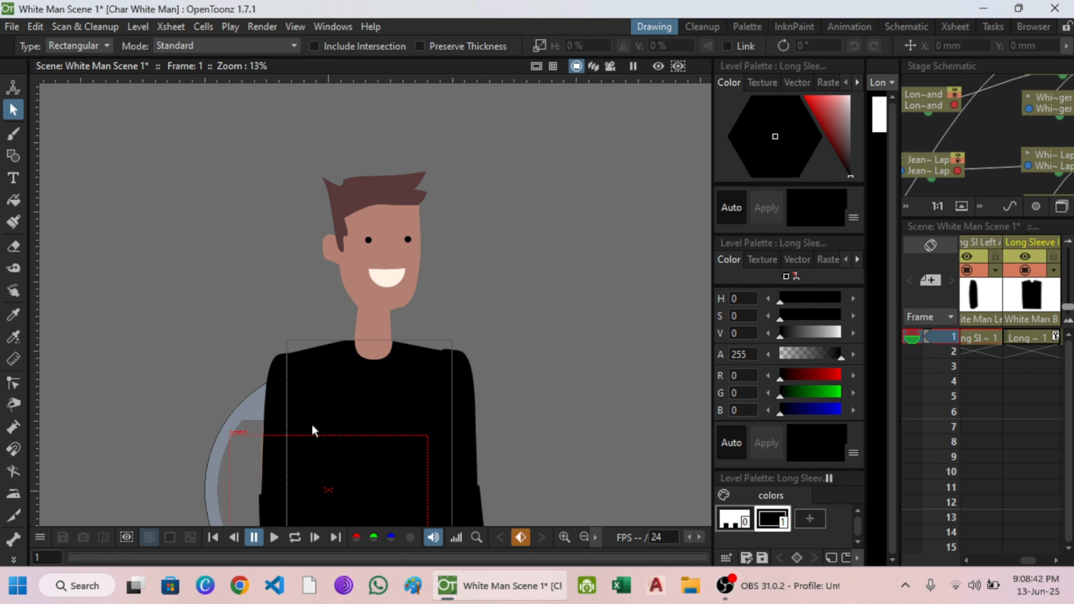
- Examine the finished standing character from head to feet and the body-part level columns in the Xsheet
left_click_drag(354, 446, 374, 308)
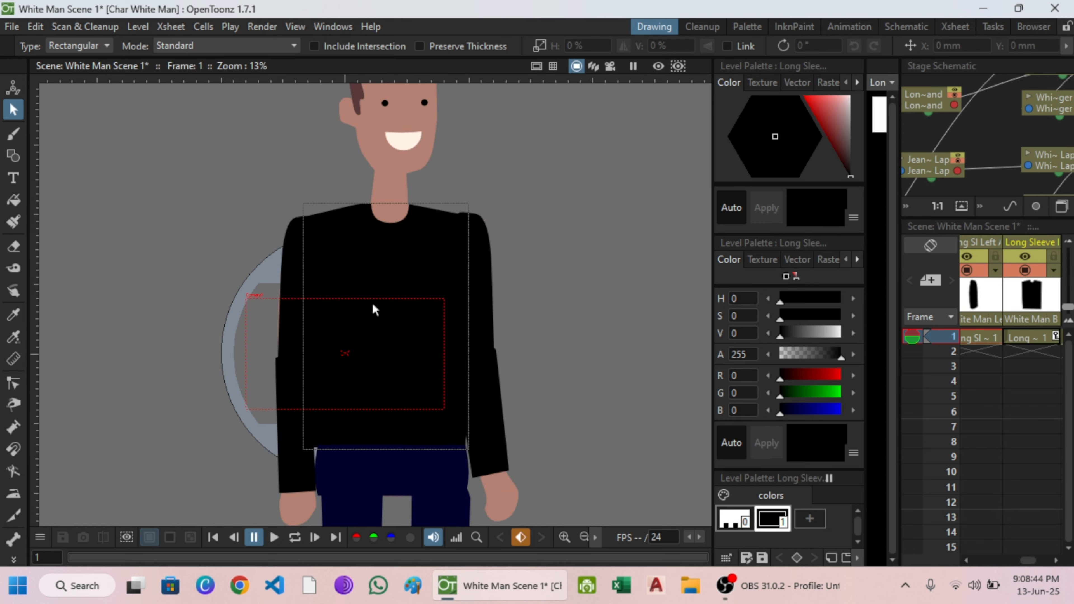
scroll(372, 307, "down", 6)
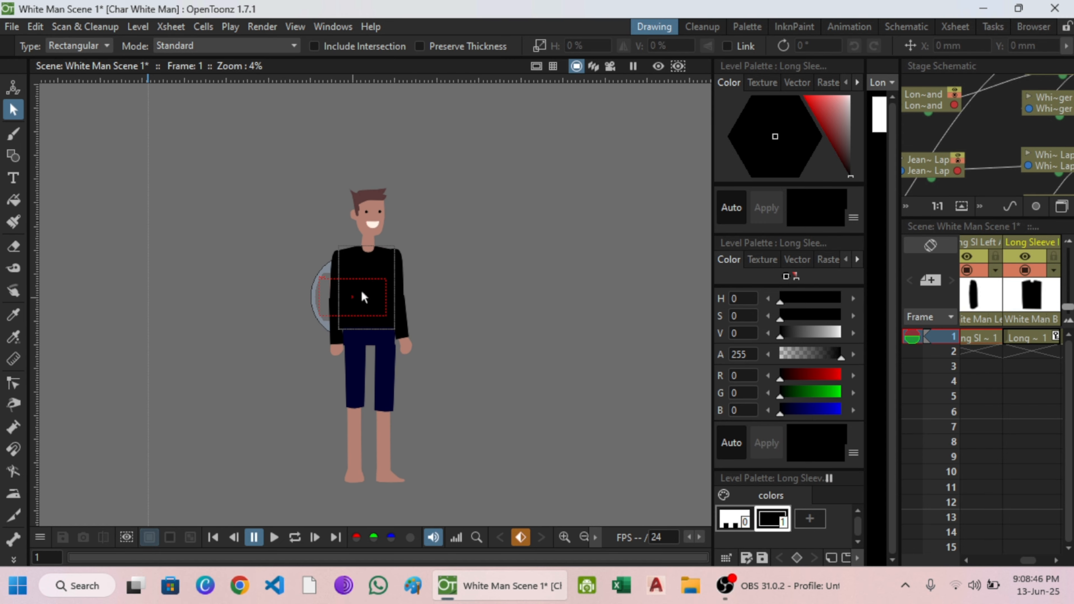
scroll(374, 267, "up", 1)
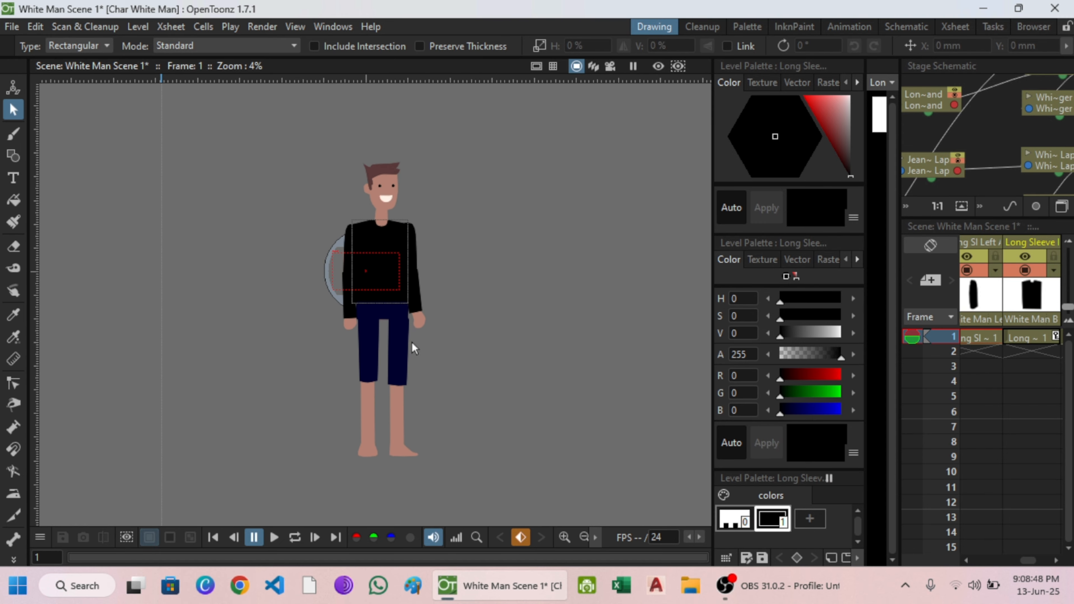
scroll(373, 268, "up", 1)
scroll(374, 268, "up", 2)
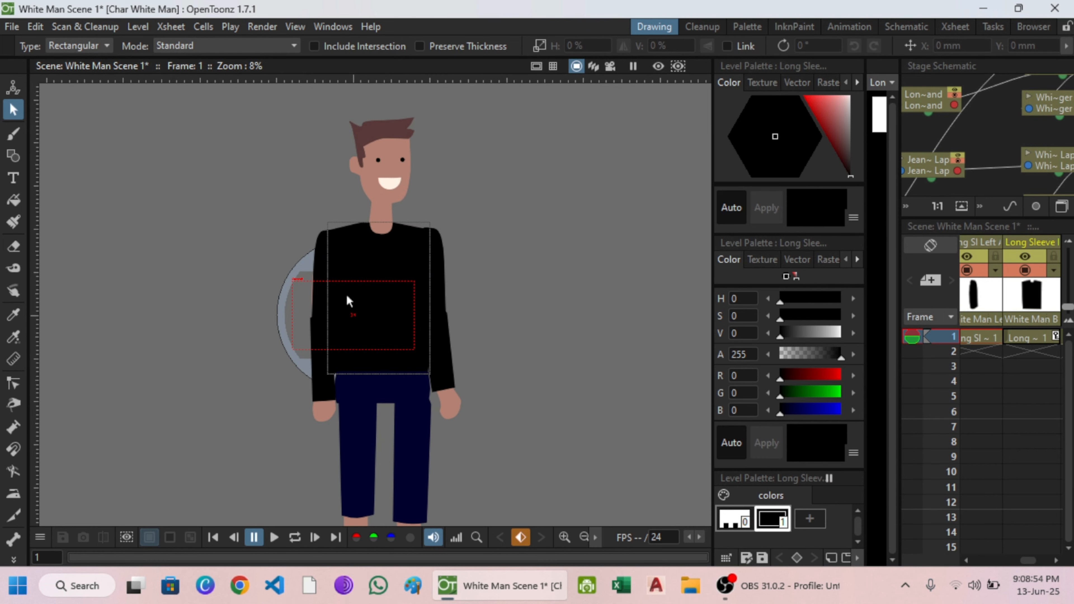
scroll(376, 163, "up", 1)
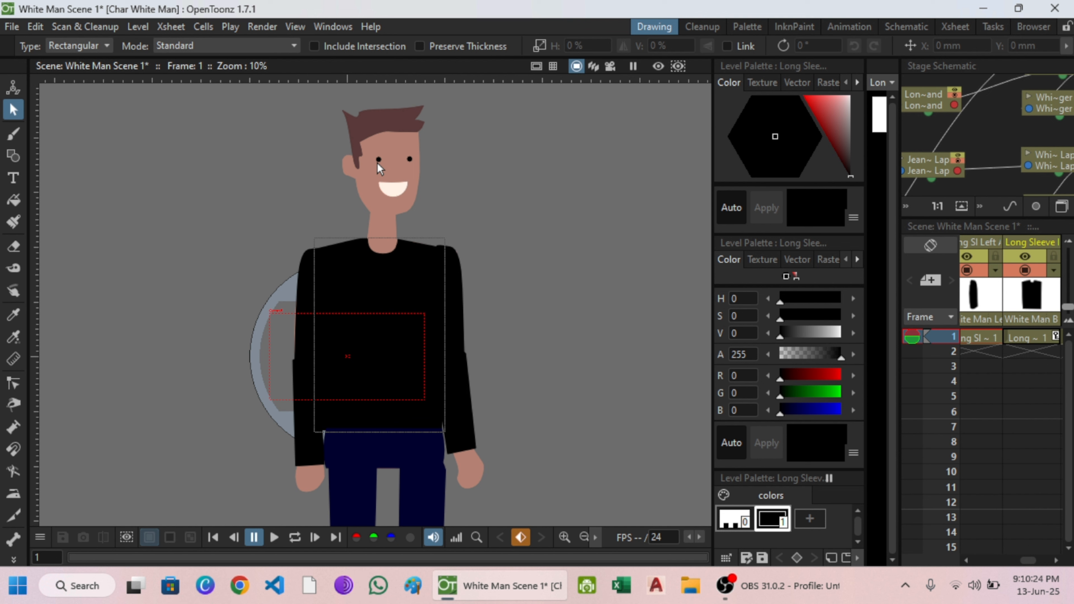
scroll(377, 164, "down", 1)
scroll(336, 182, "up", 1)
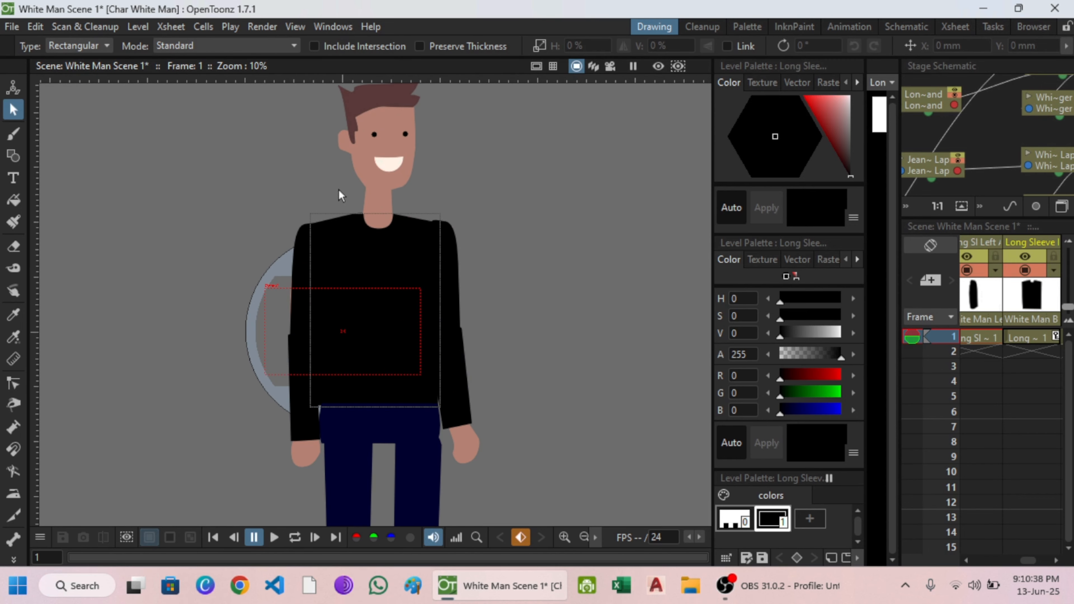
scroll(356, 208, "down", 2)
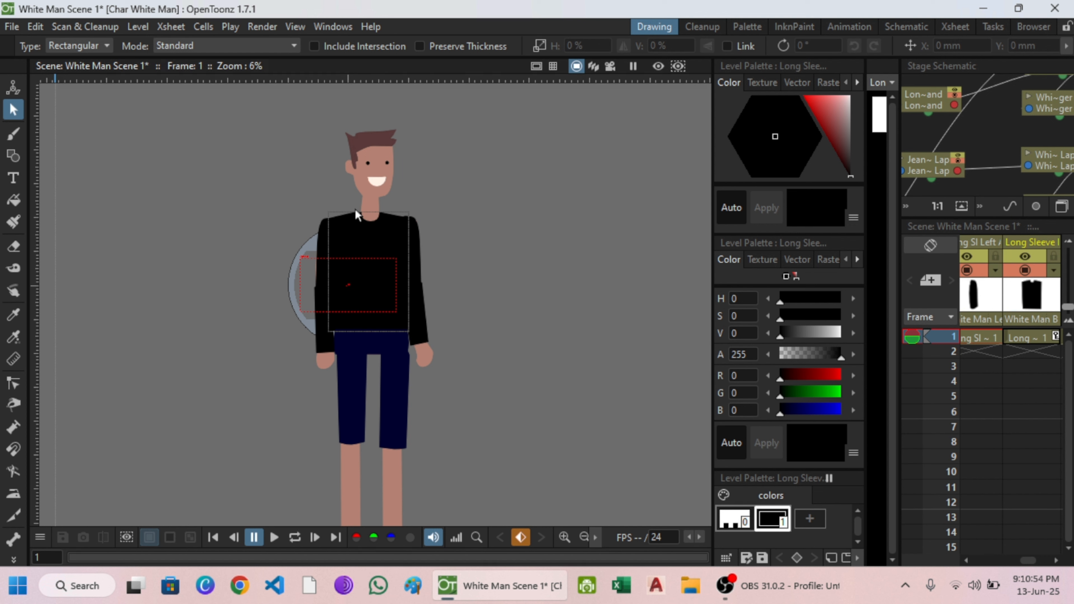
scroll(329, 250, "up", 1)
left_click_drag(899, 292, 514, 292)
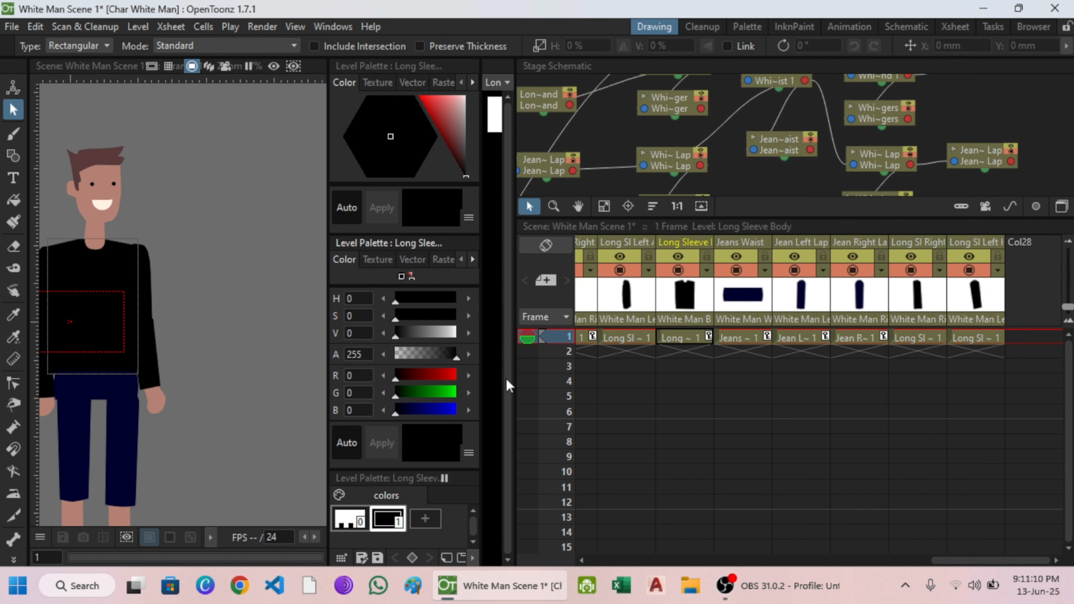
left_click_drag(964, 559, 587, 550)
left_click_drag(515, 292, 900, 291)
- Capture a screenshot of the whole character in the viewer, close OpenToonz and dismiss the capture notification
scroll(194, 135, "up", 4)
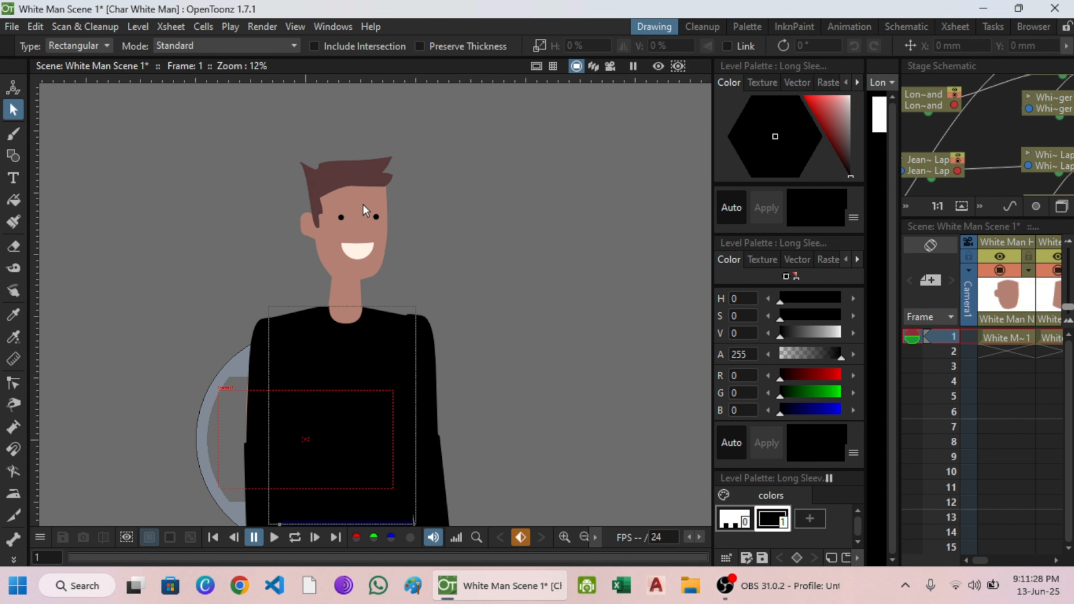
scroll(400, 259, "down", 1)
left_click_drag(384, 274, 383, 195)
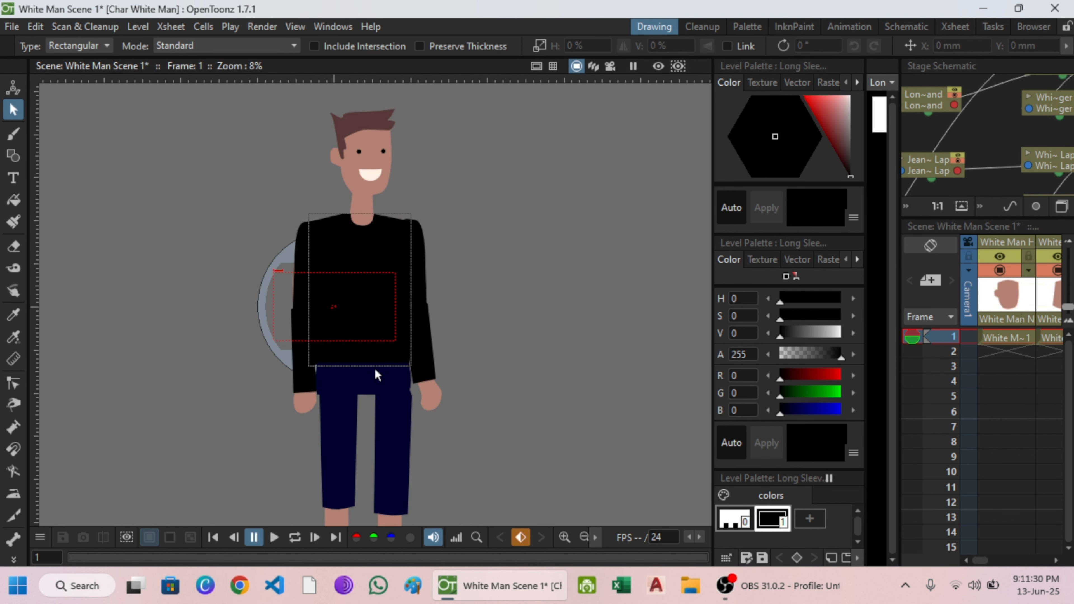
scroll(372, 355, "down", 3)
left_click_drag(371, 355, 326, 302)
key("super+shift+s")
left_click_drag(186, 106, 465, 519)
left_click(1055, 8)
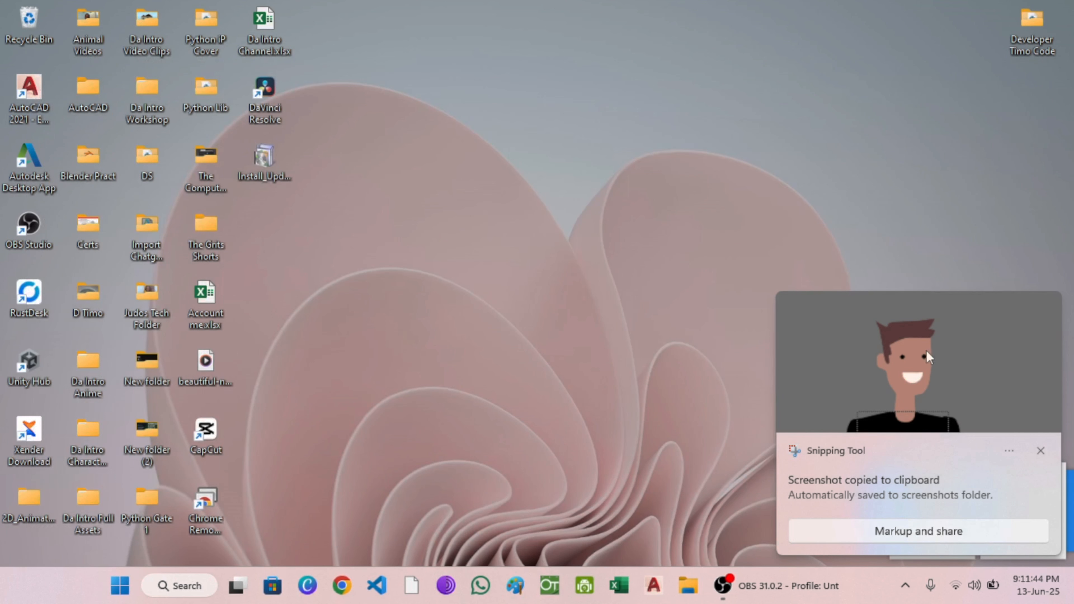
left_click(1042, 455)
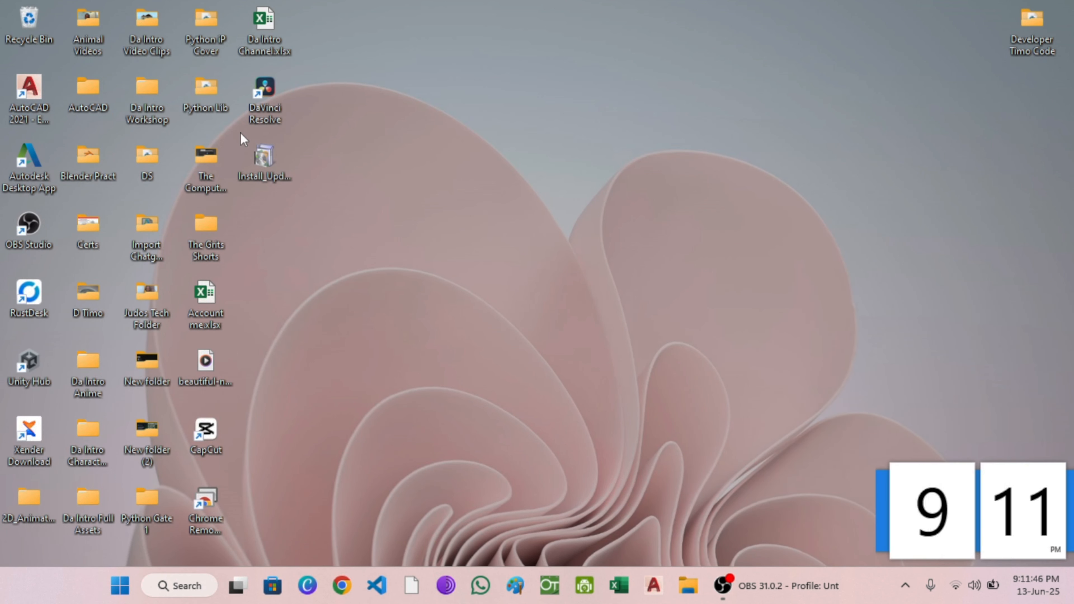
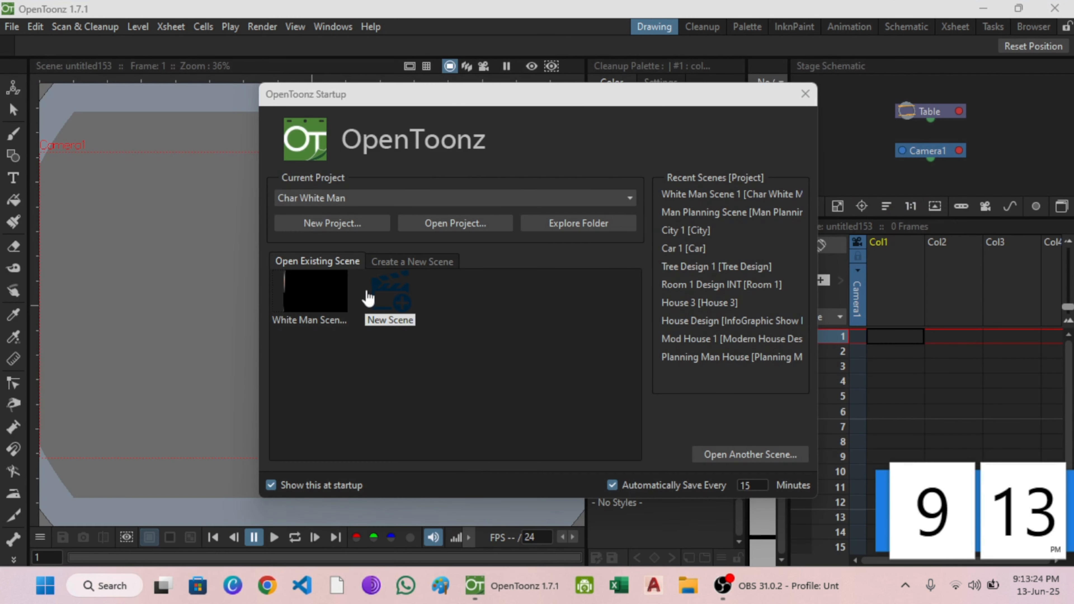
- Start a new project and choose the Character White folder on the desktop as its project root
left_click(301, 225)
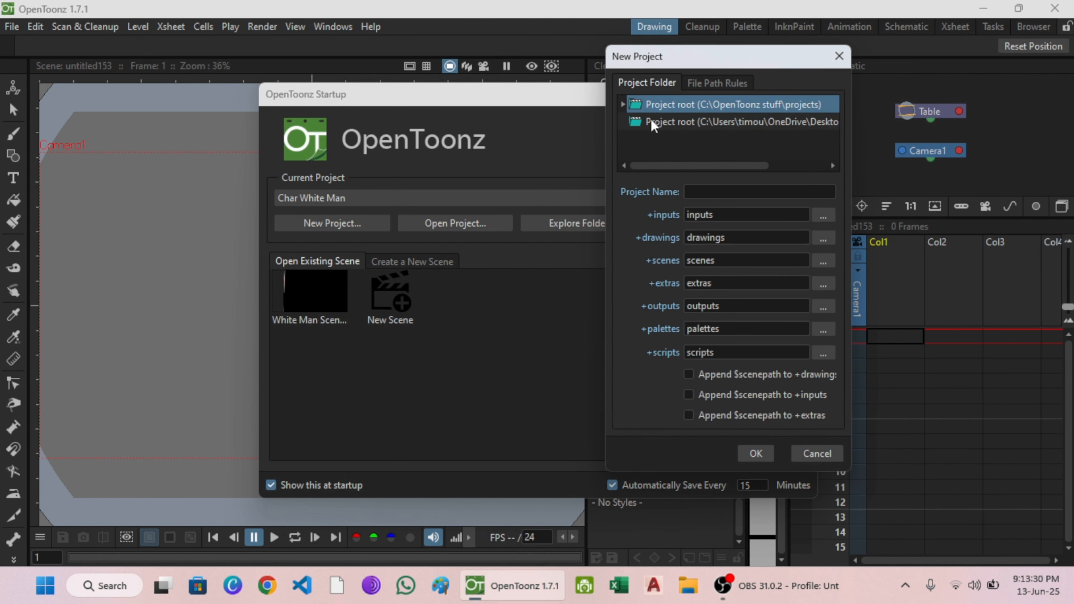
double_click(689, 106)
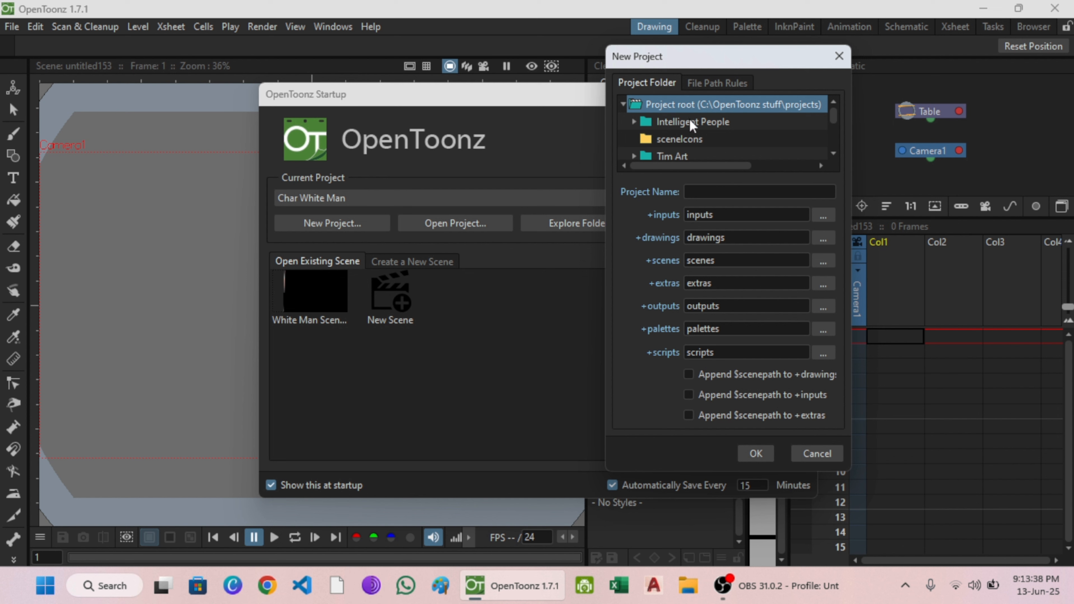
left_click(623, 104)
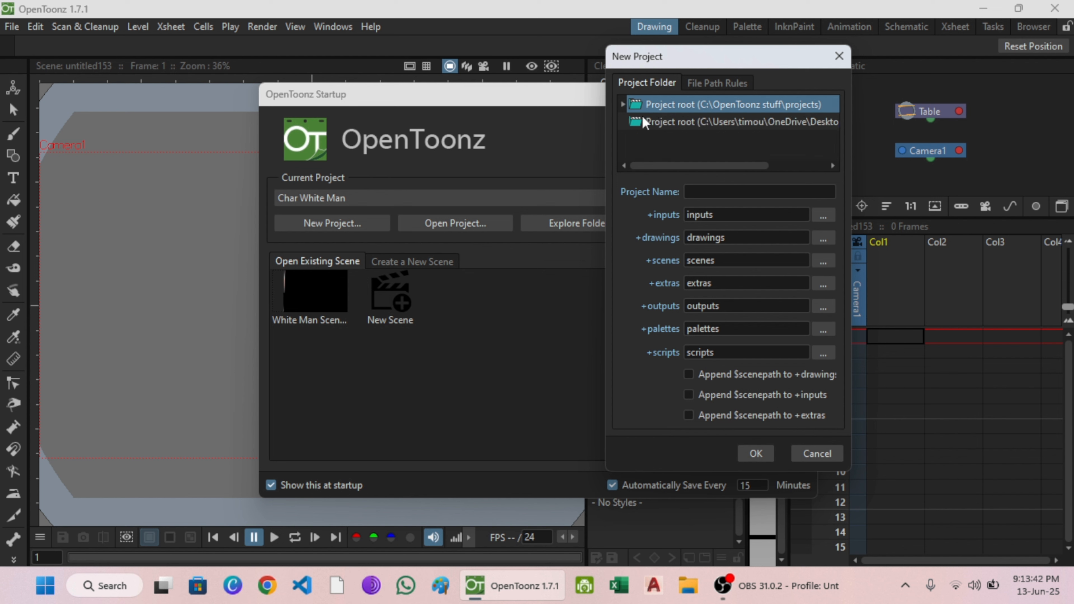
left_click(651, 122)
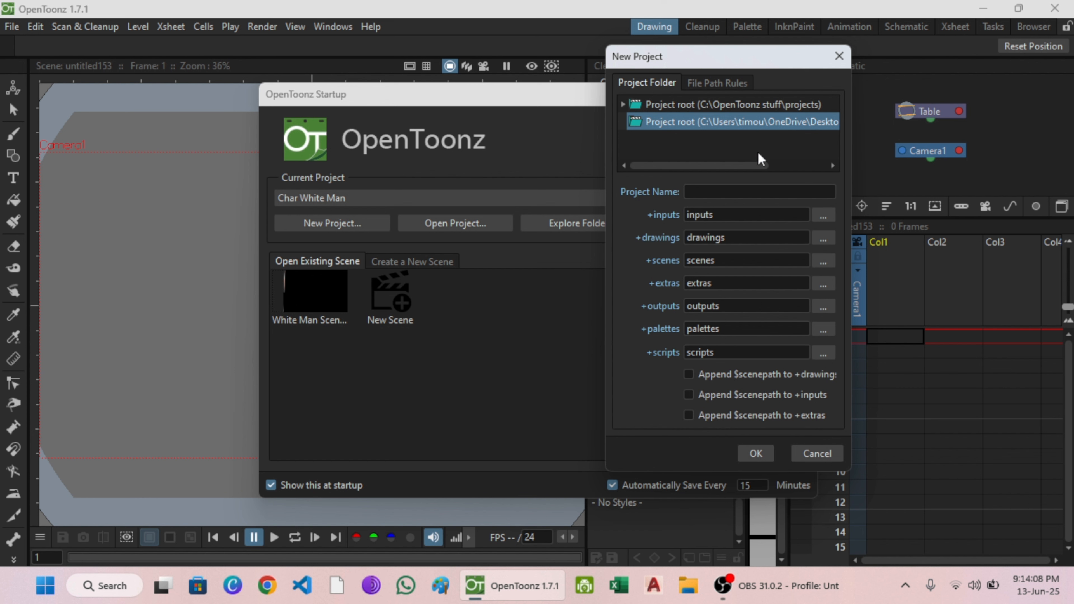
left_click_drag(753, 165, 809, 165)
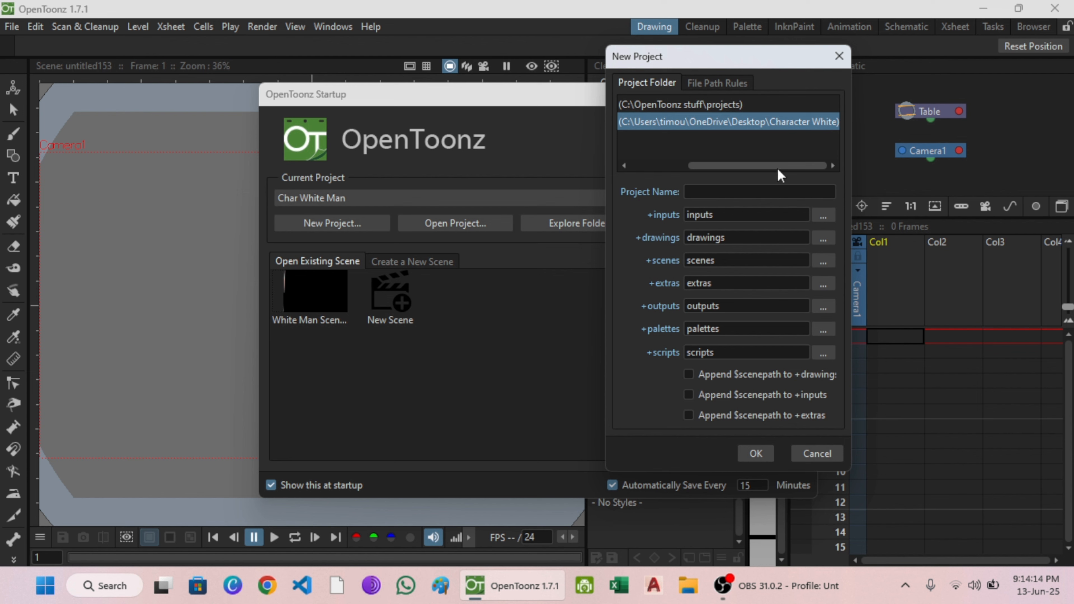
left_click(1072, 598)
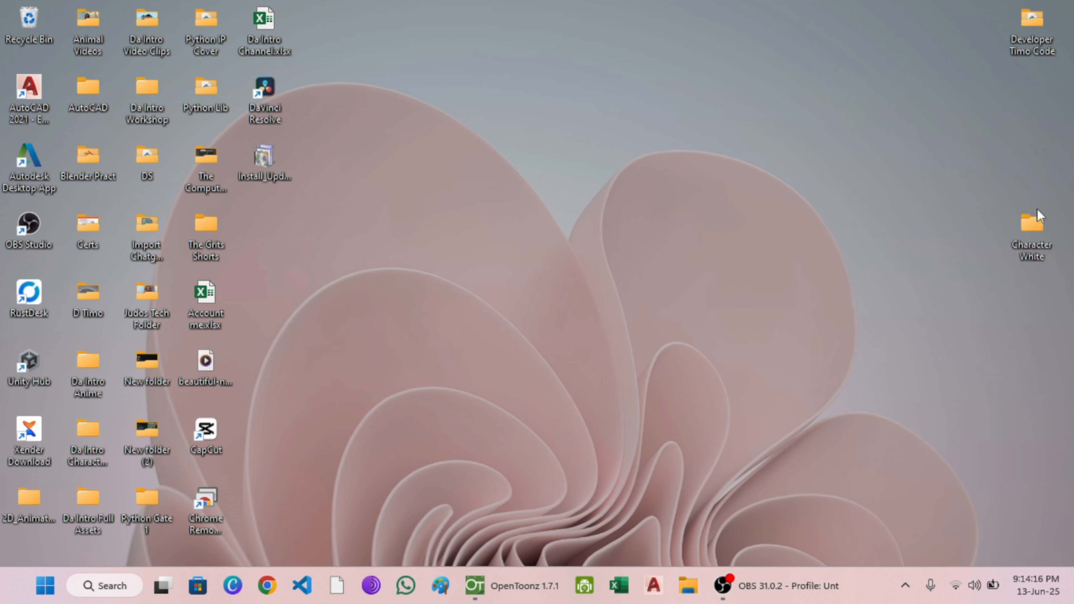
left_click(1072, 598)
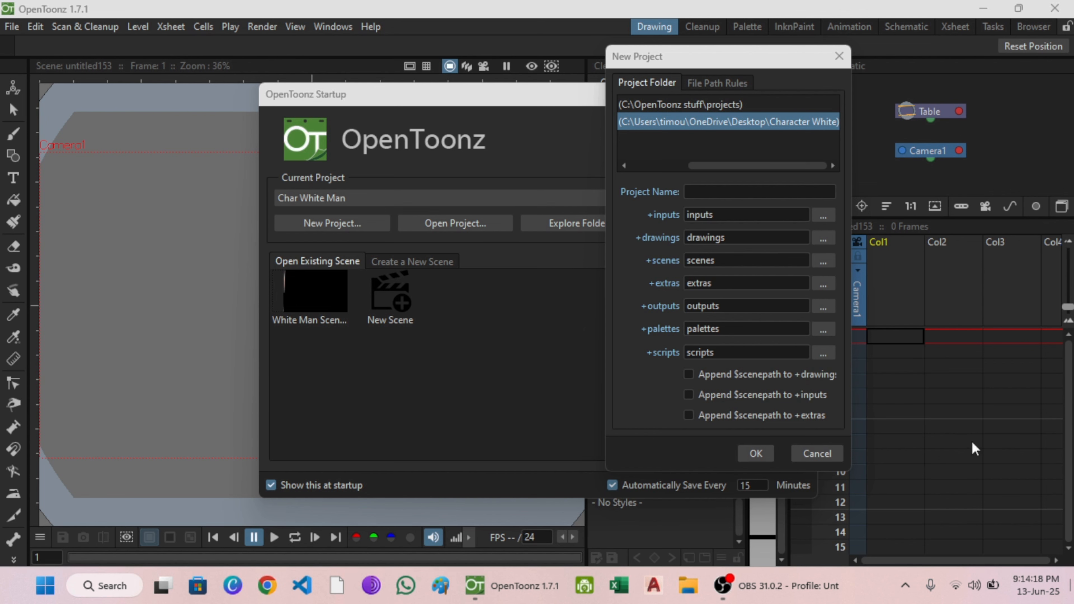
- Name the project White Character, append $scenepath to +drawings, +inputs and +extras, and create the project
left_click(696, 193)
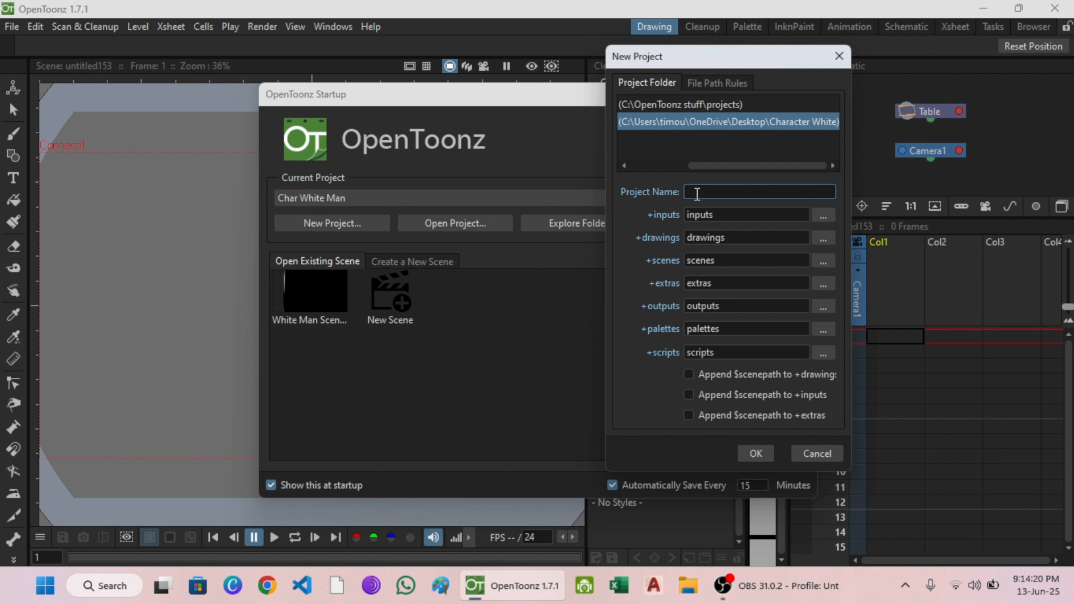
type("White Character")
left_click(688, 374)
left_click(688, 394)
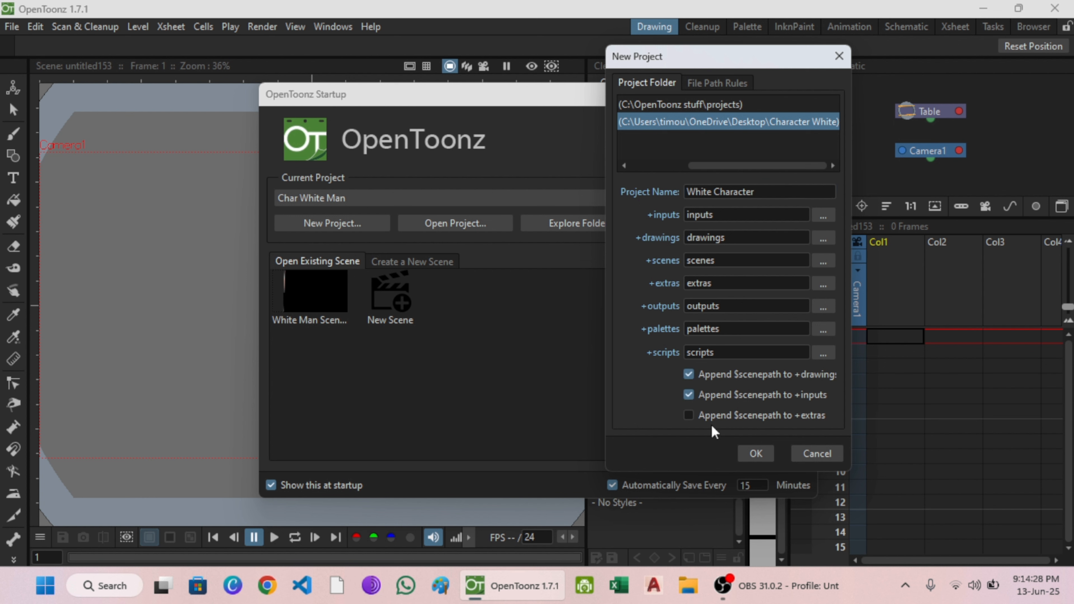
left_click(688, 415)
left_click(756, 453)
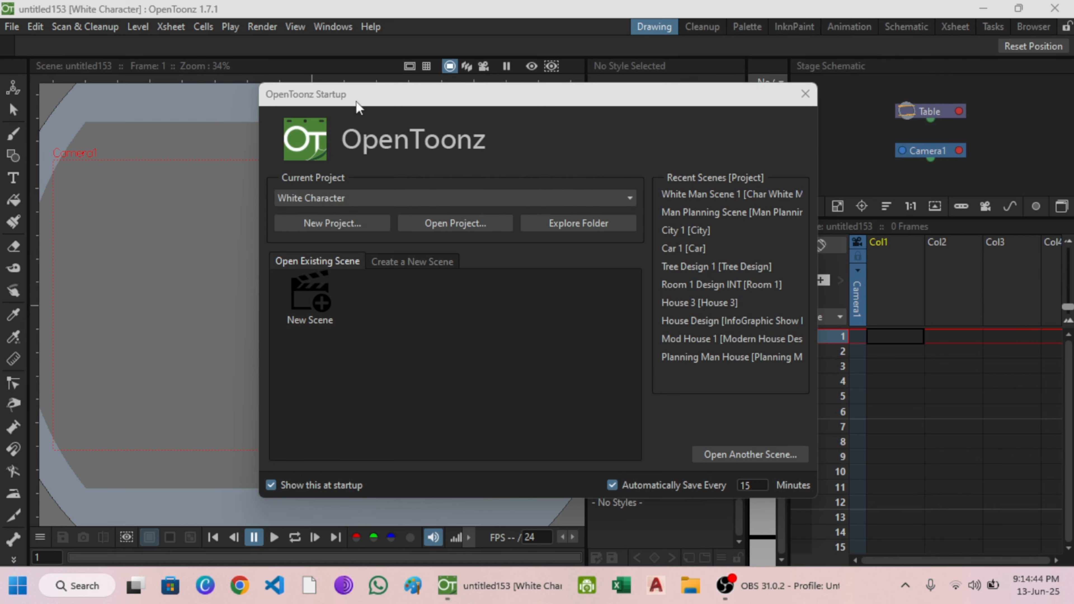
- Create a new scene named Character White Design in the White Character project
left_click(319, 313)
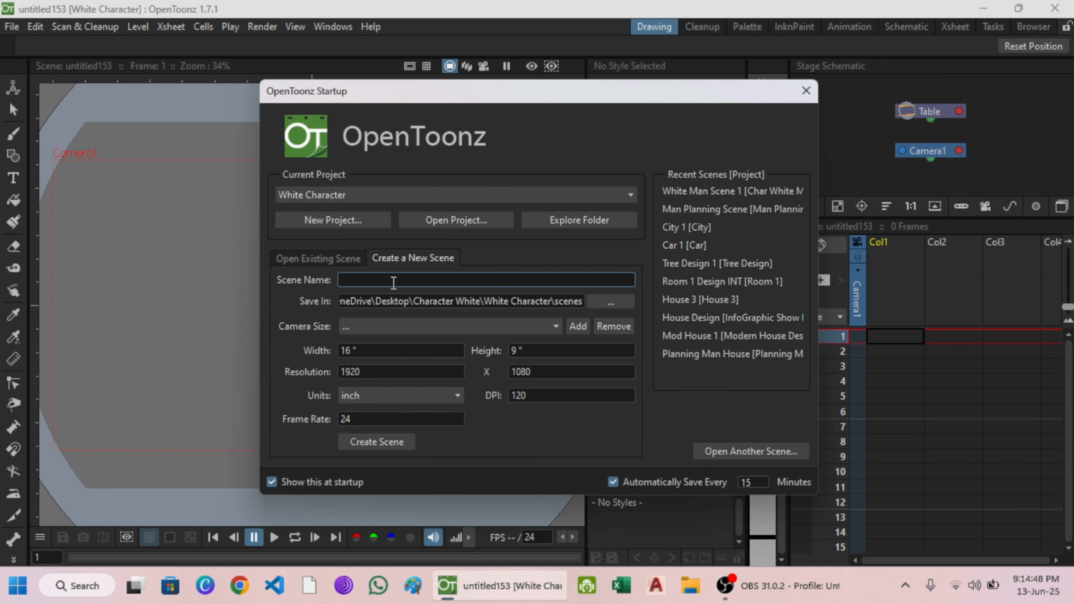
type("Character White Design")
left_click(377, 442)
- Create a Toonz Vector Level named Bg at frame 1 of the first Xsheet column
right_click(896, 339)
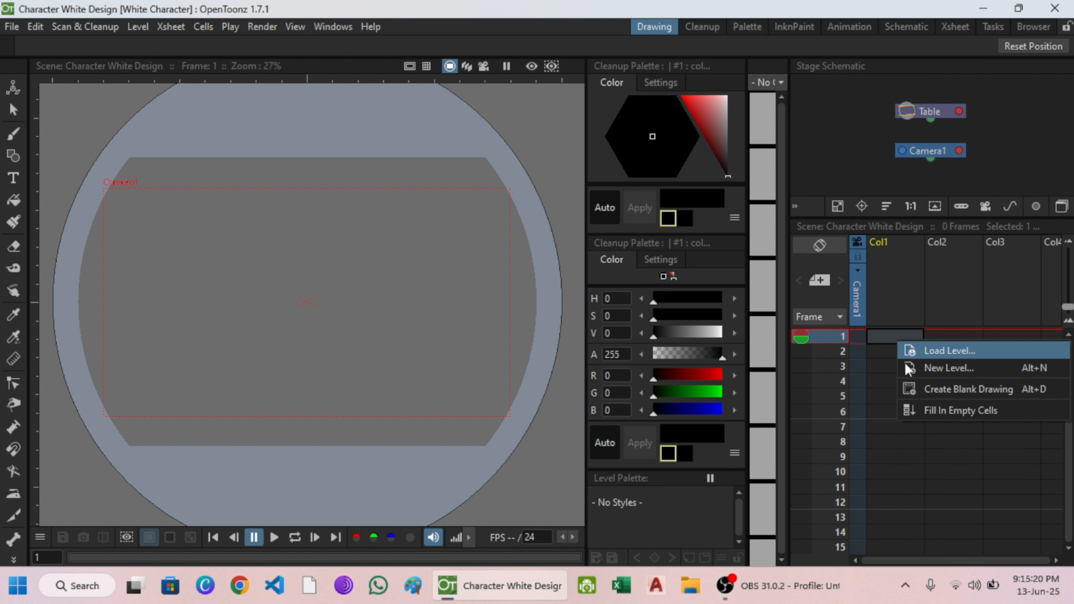
left_click(934, 369)
left_click(897, 362)
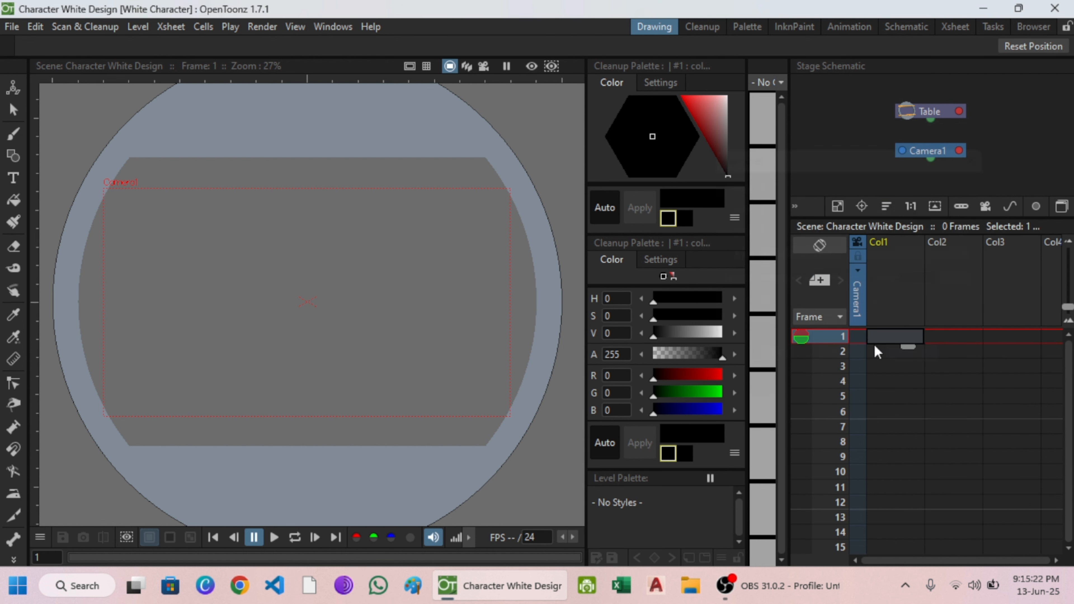
right_click(878, 335)
left_click(928, 365)
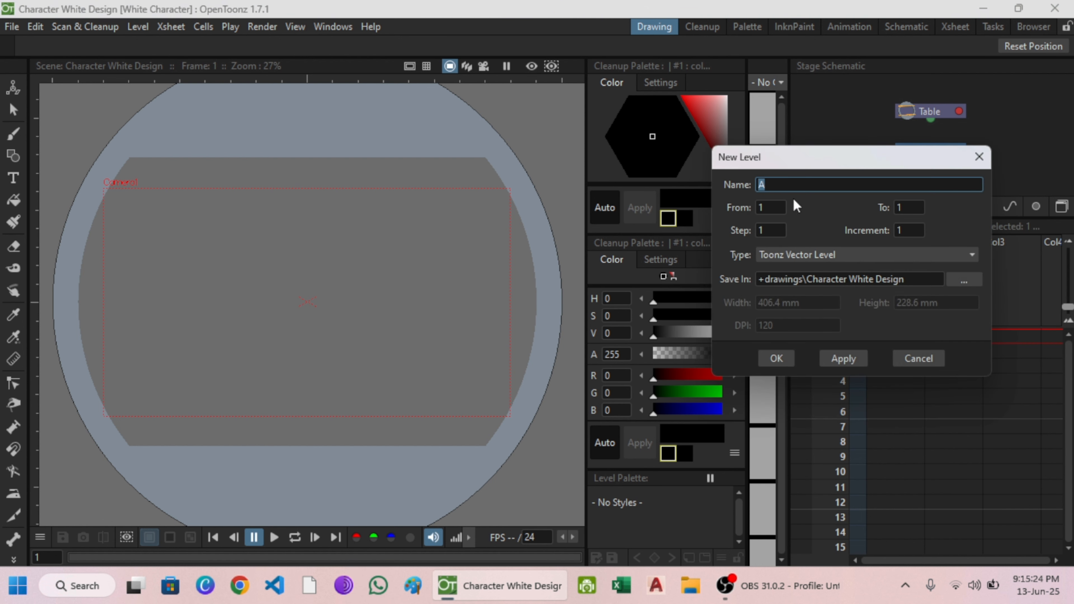
left_click_drag(829, 161, 471, 148)
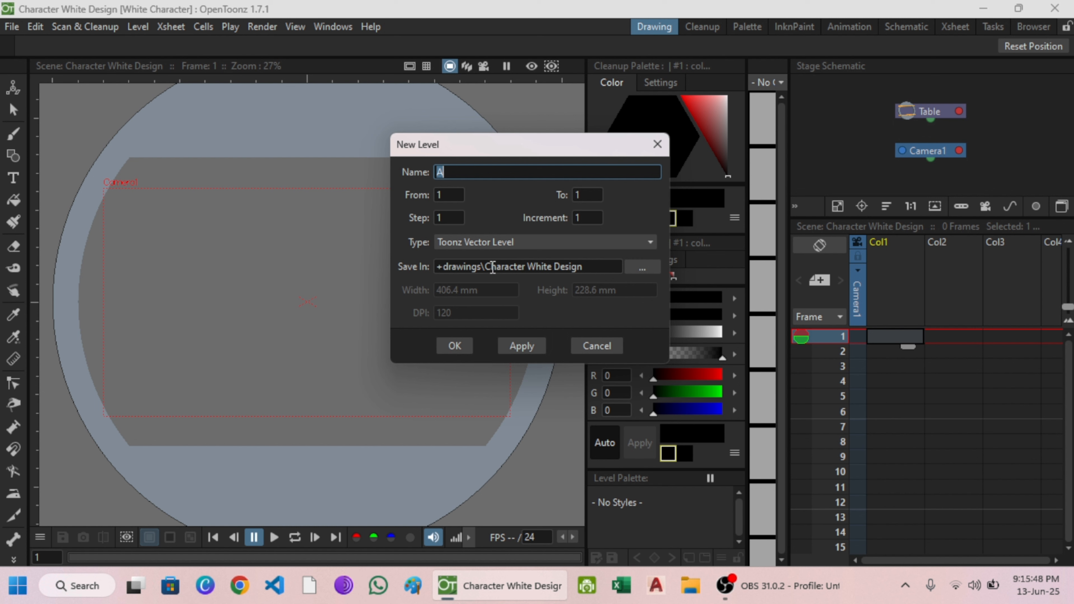
left_click(503, 175)
key("BackSpace")
type("Ng")
key("BackSpace")
key("BackSpace")
type("Bg")
left_click(454, 346)
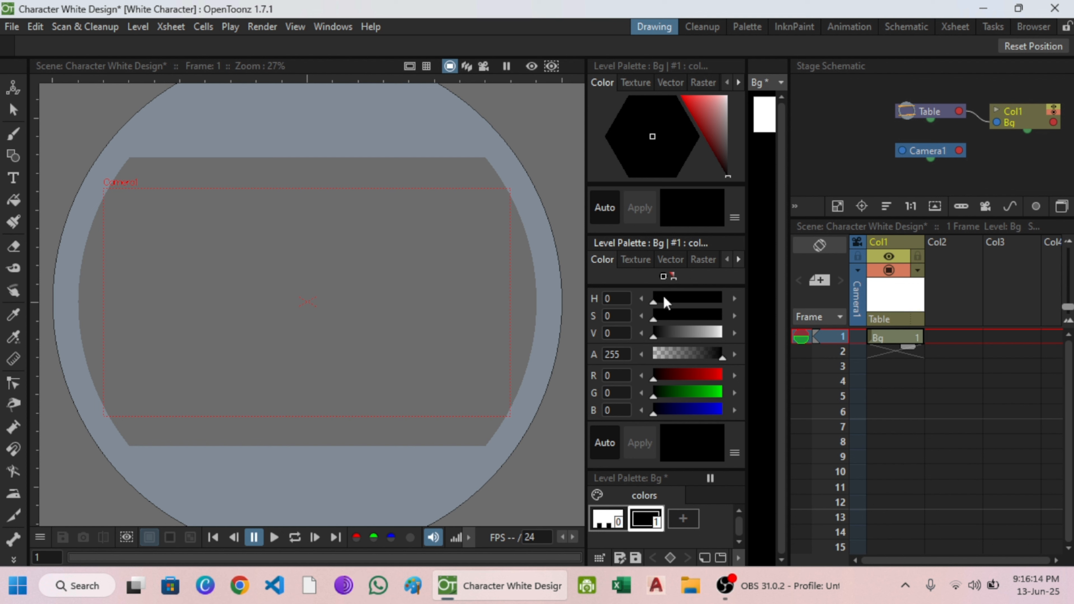
- Rename the first Xsheet column as Bg
double_click(876, 243)
key("BackSpace")
type("Bg")
key("Return")
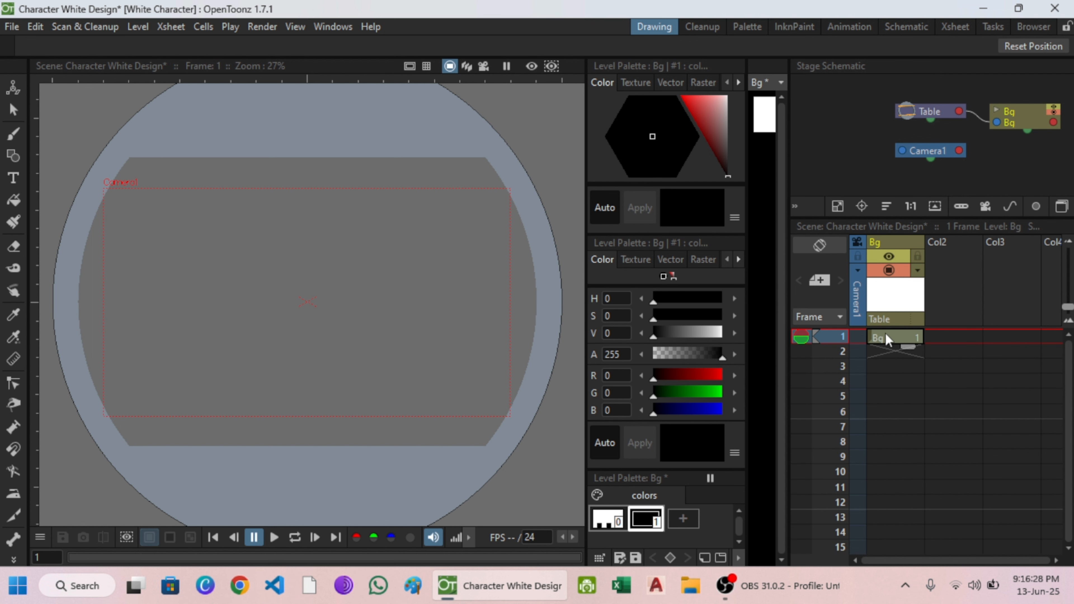
- Draw a black rectangle outline of size 3 around the camera frame on the Bg level with the Geometric tool
left_click(13, 156)
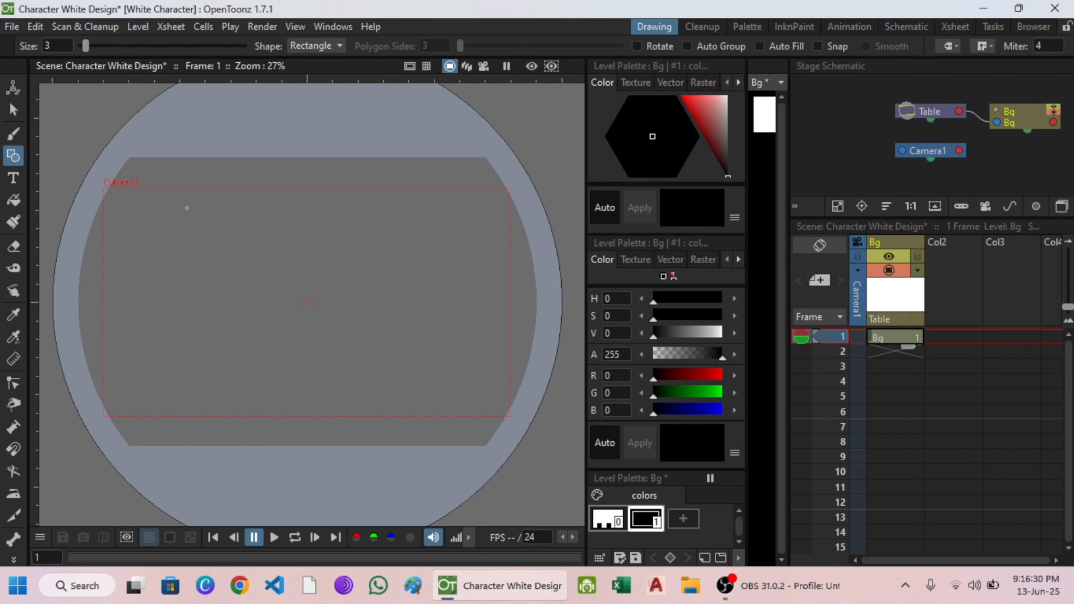
scroll(113, 173, "down", 1)
scroll(113, 173, "up", 1)
mouse_move(100, 183)
left_mouse_down()
mouse_move(107, 155)
mouse_move(186, 264)
mouse_move(508, 387)
mouse_move(523, 383)
mouse_move(517, 376)
left_mouse_up()
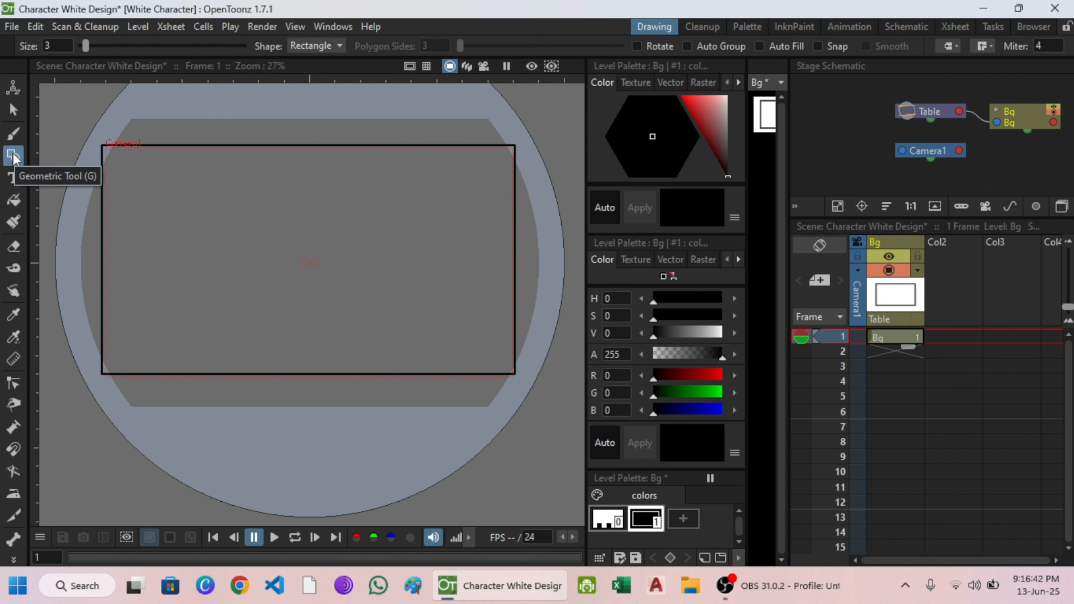
- Select the rectangle outline drawn around the camera frame with the Selection tool
key("s")
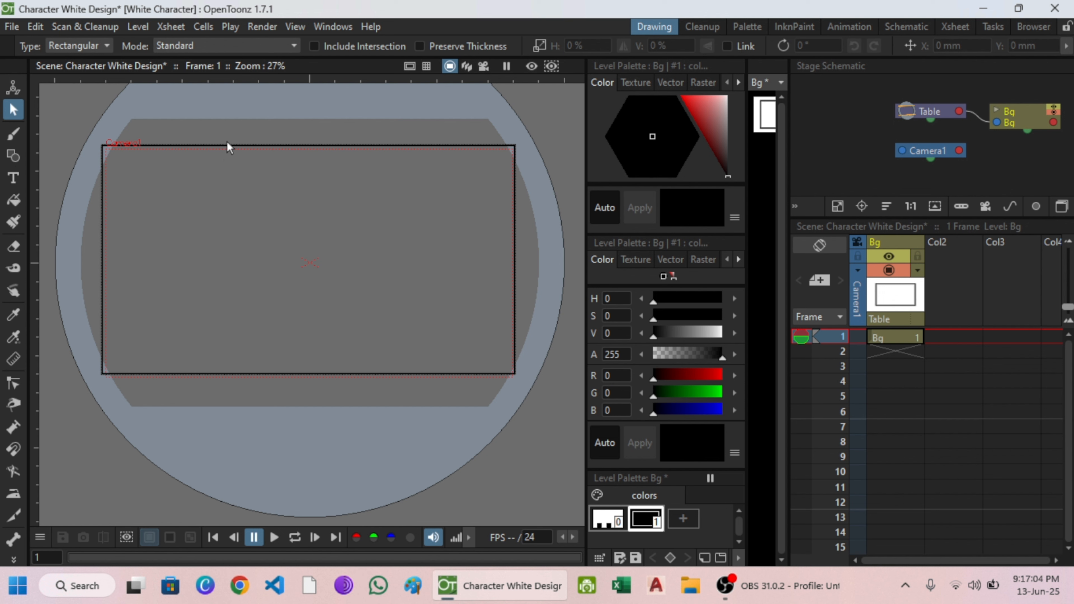
left_click(230, 149)
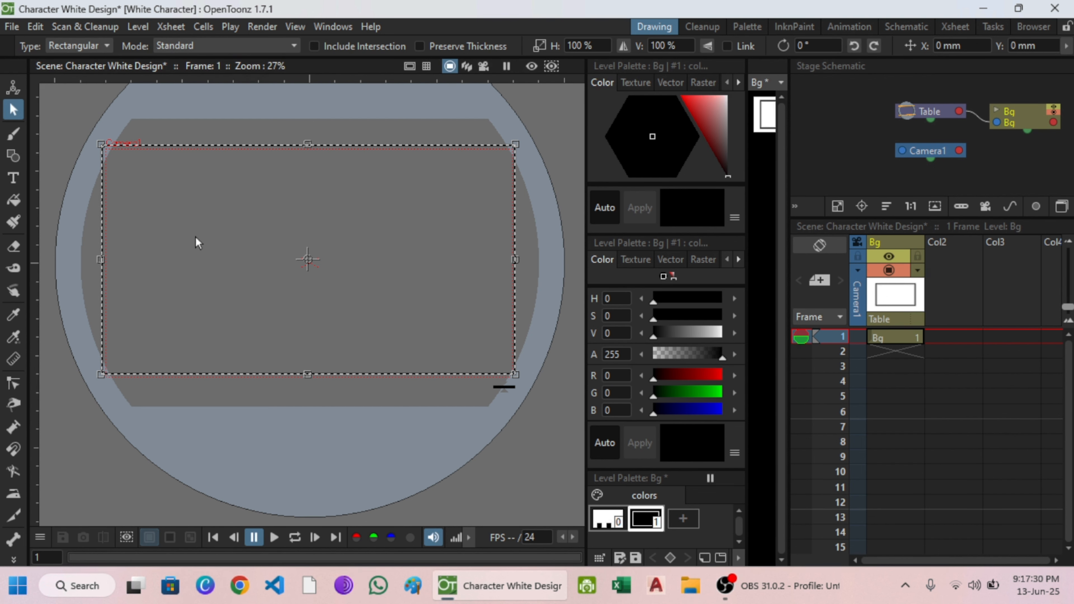
left_click_drag(191, 245, 180, 300)
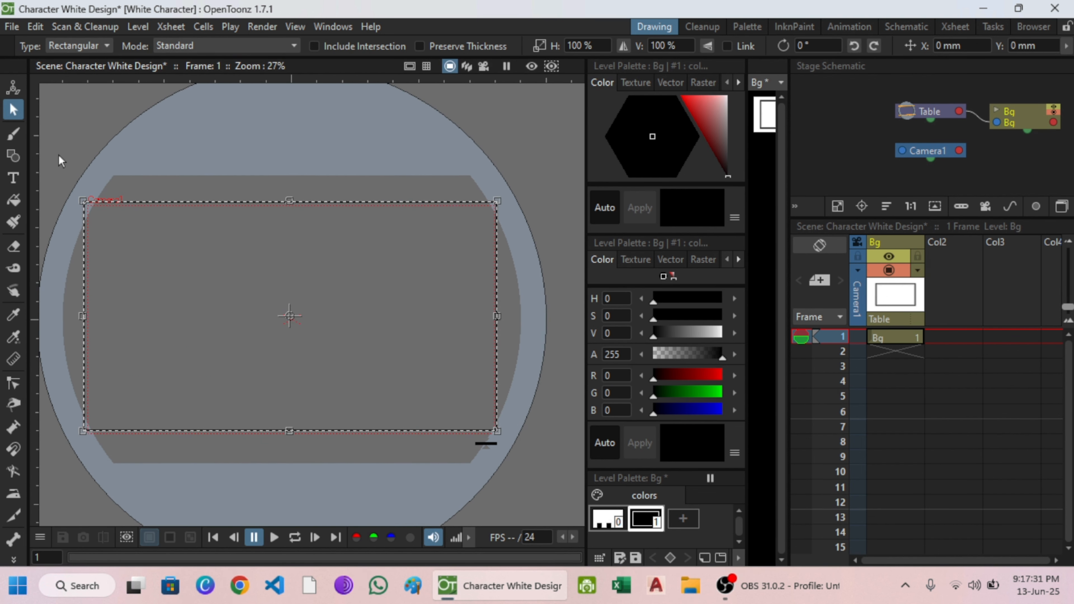
- Fill the rectangle on the Bg level and recolour its outline and fill style white, with value 100
left_click(11, 205)
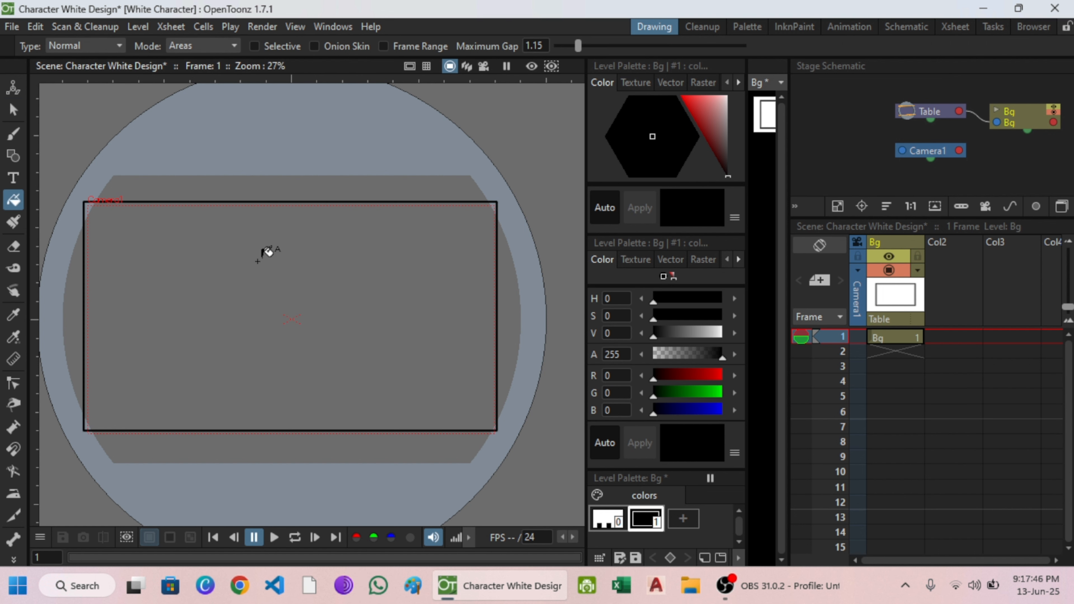
left_click(233, 238)
left_click(13, 110)
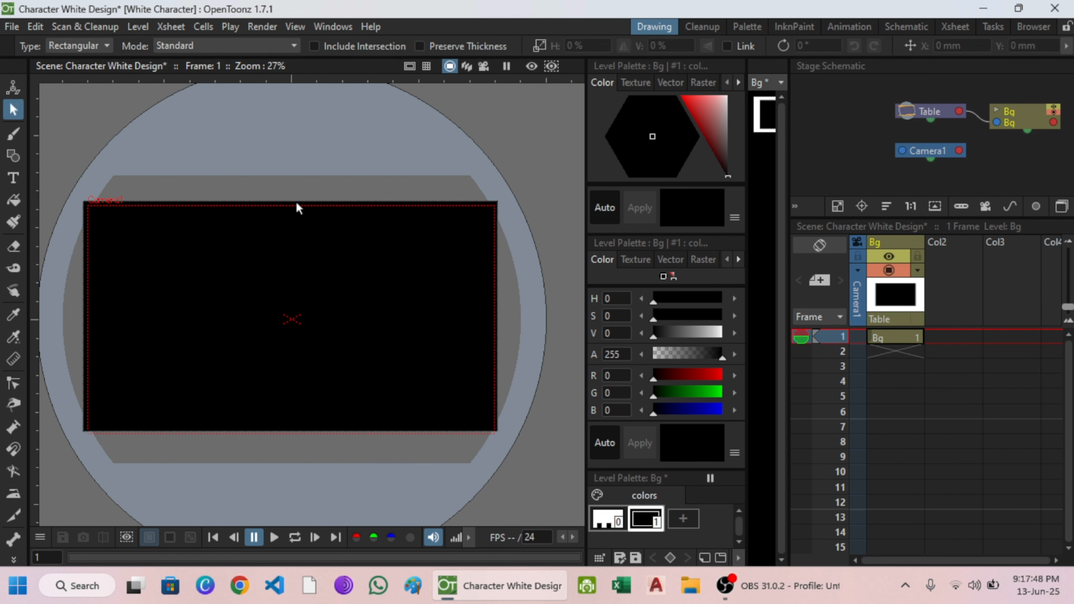
left_click(375, 214)
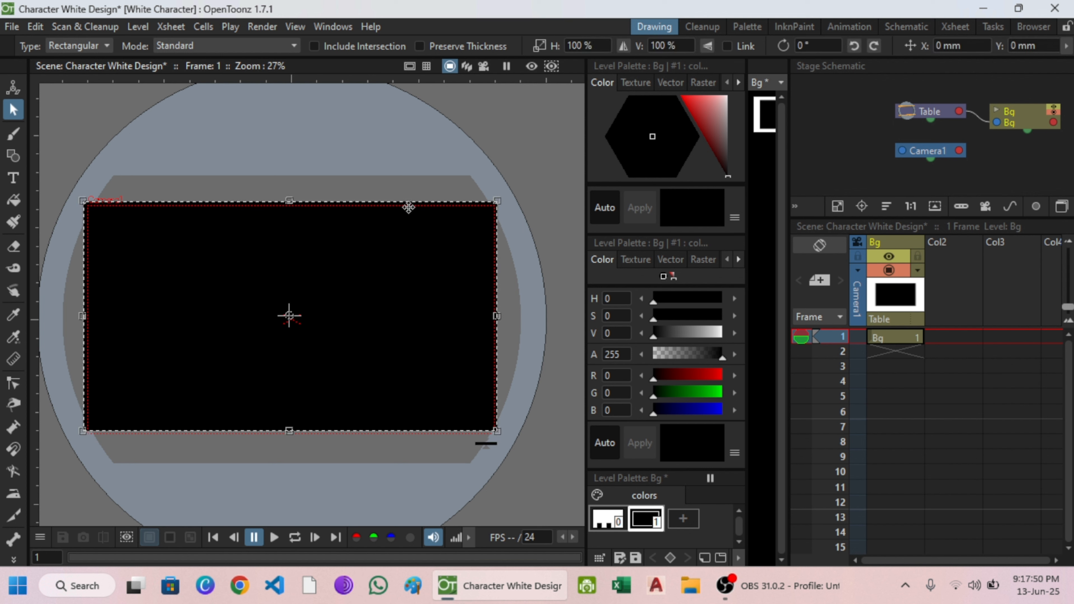
left_click(713, 109)
left_click_drag(714, 108, 725, 98)
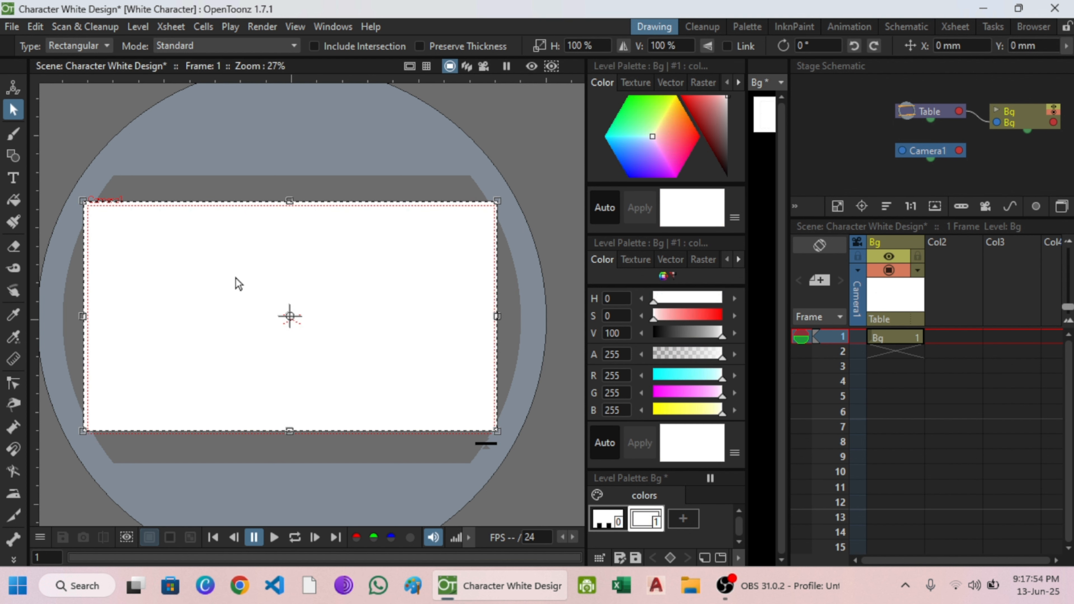
left_click(175, 215)
left_click(174, 200)
left_click(316, 179)
- Widen the viewer area and shift the white background rectangle slightly down and to the left
scroll(315, 180, "up", 3)
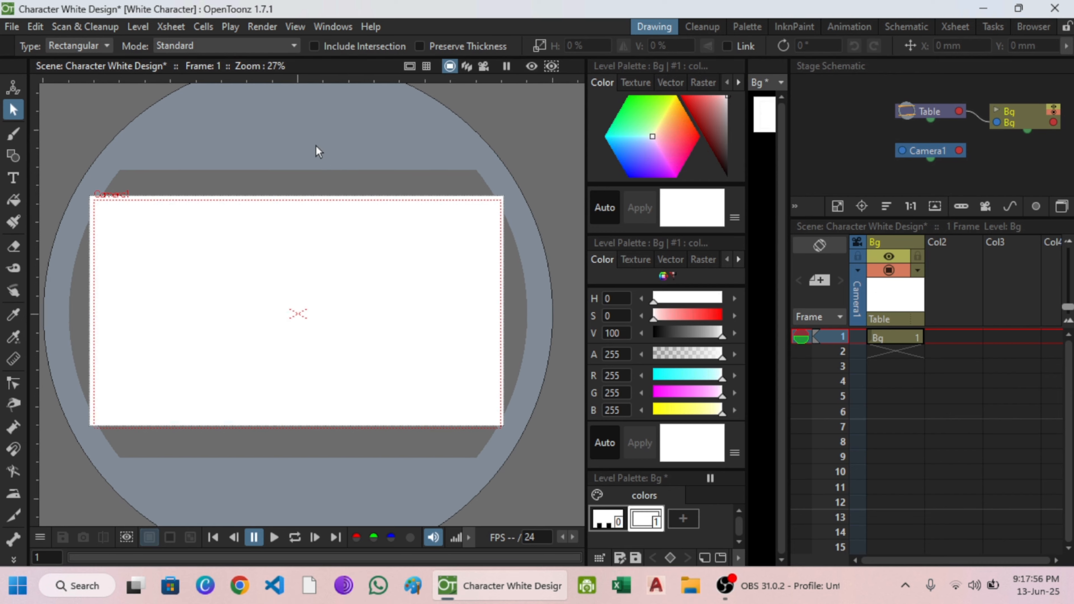
left_click_drag(322, 180, 325, 180)
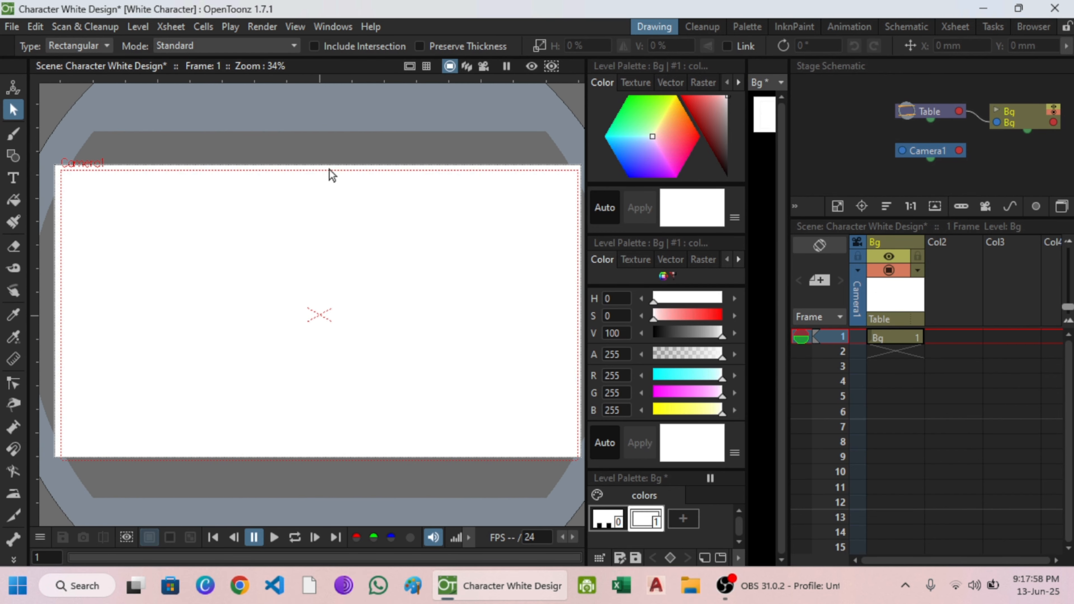
left_click_drag(588, 115, 705, 122)
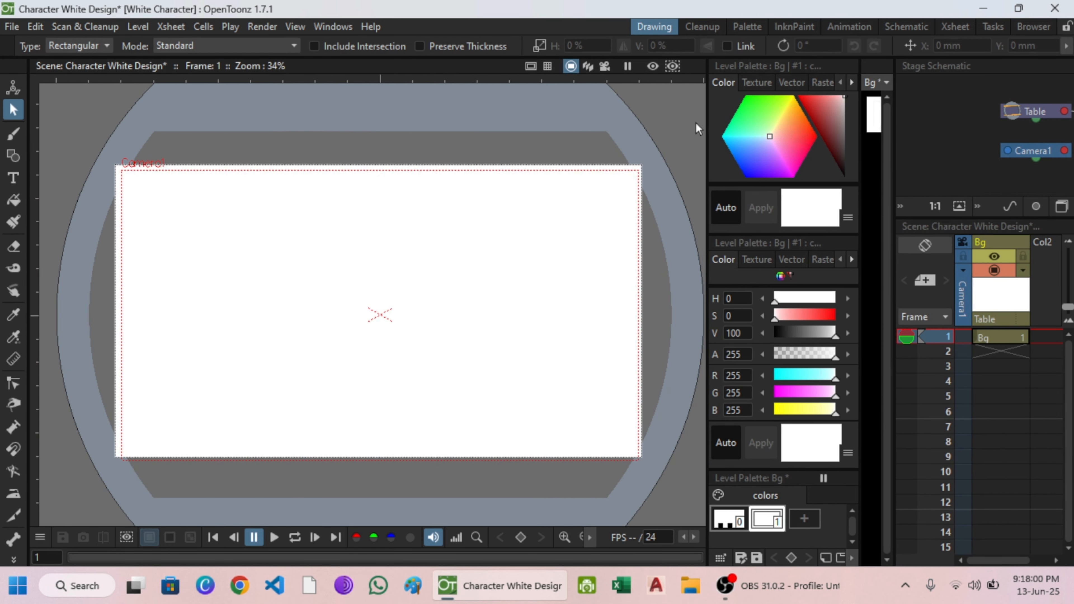
left_click(333, 187)
left_click_drag(333, 188, 326, 197)
left_click(1043, 277)
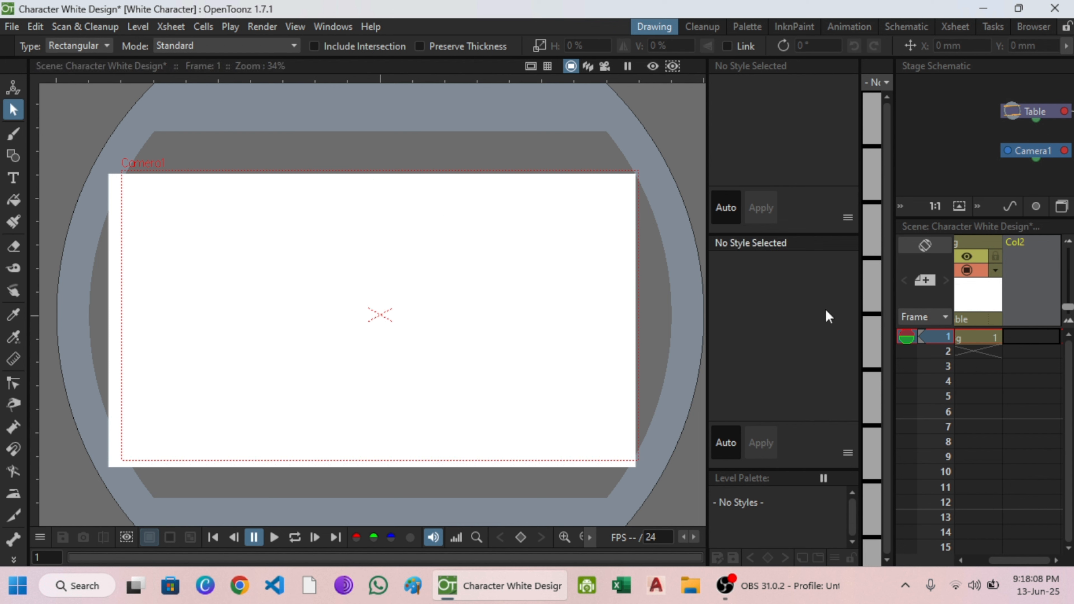
left_click(1017, 338)
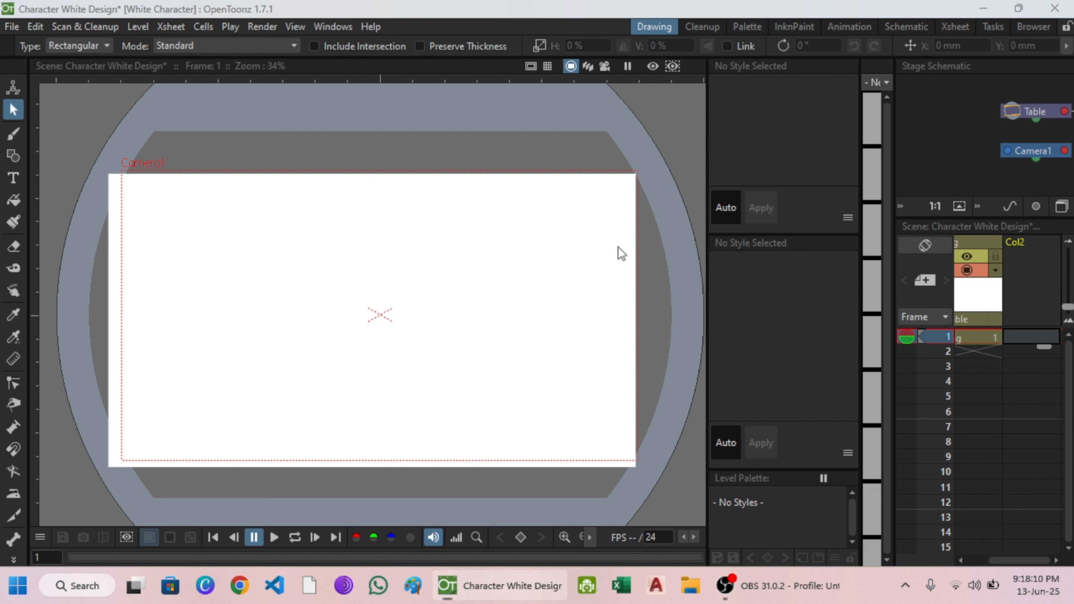
key("ctrl+v")
left_click(536, 306)
- Launch a second OpenToonz window and choose the scenes folder of the Char White Man project within Da Intro Characters
right_click(492, 586)
left_click(466, 501)
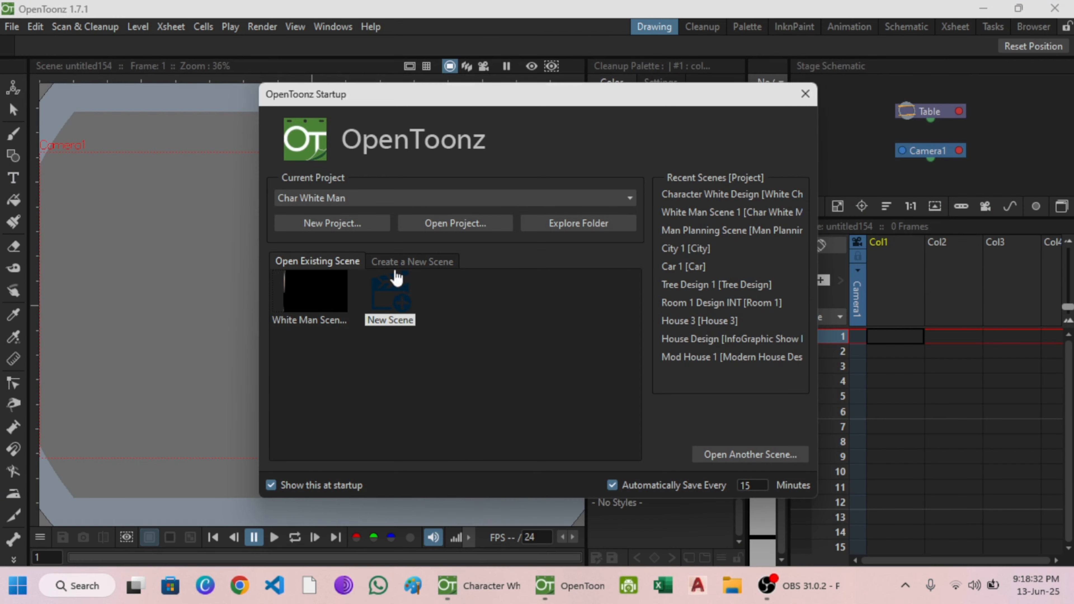
left_click(449, 222)
scroll(334, 275, "up", 5)
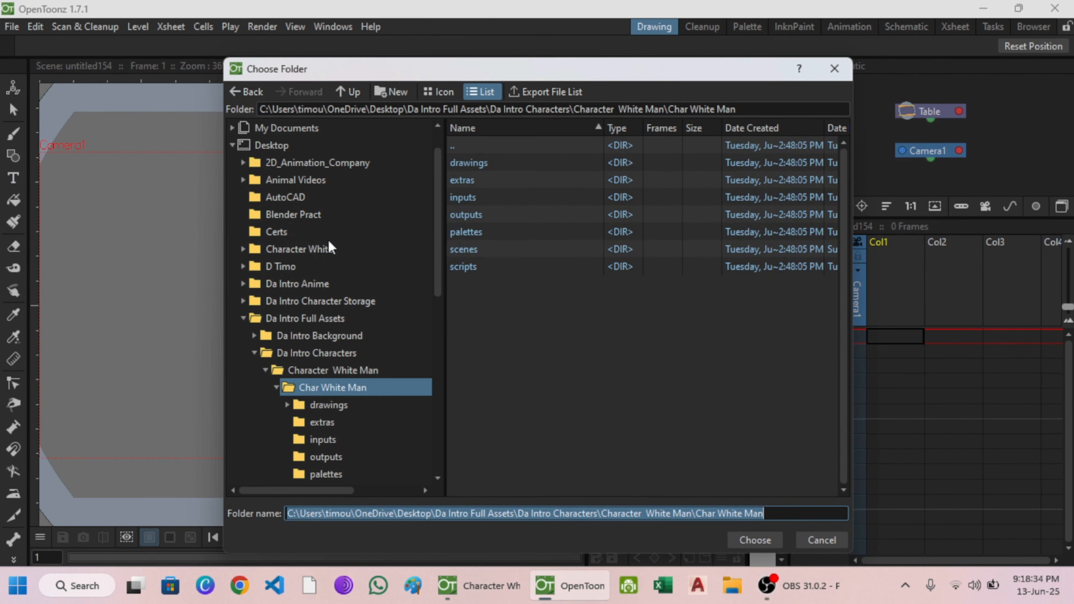
double_click(272, 146)
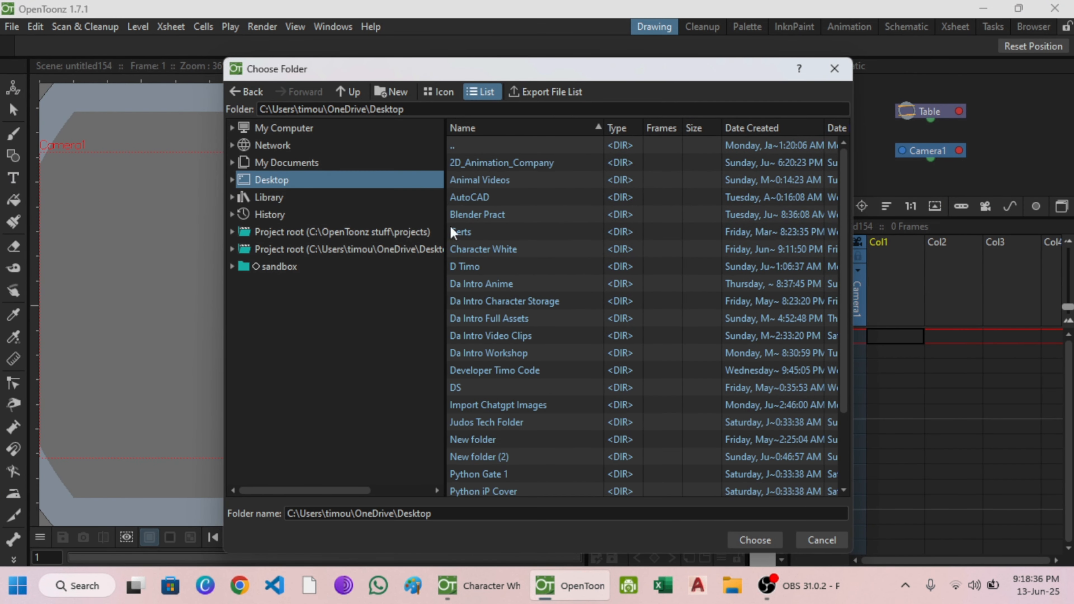
double_click(503, 323)
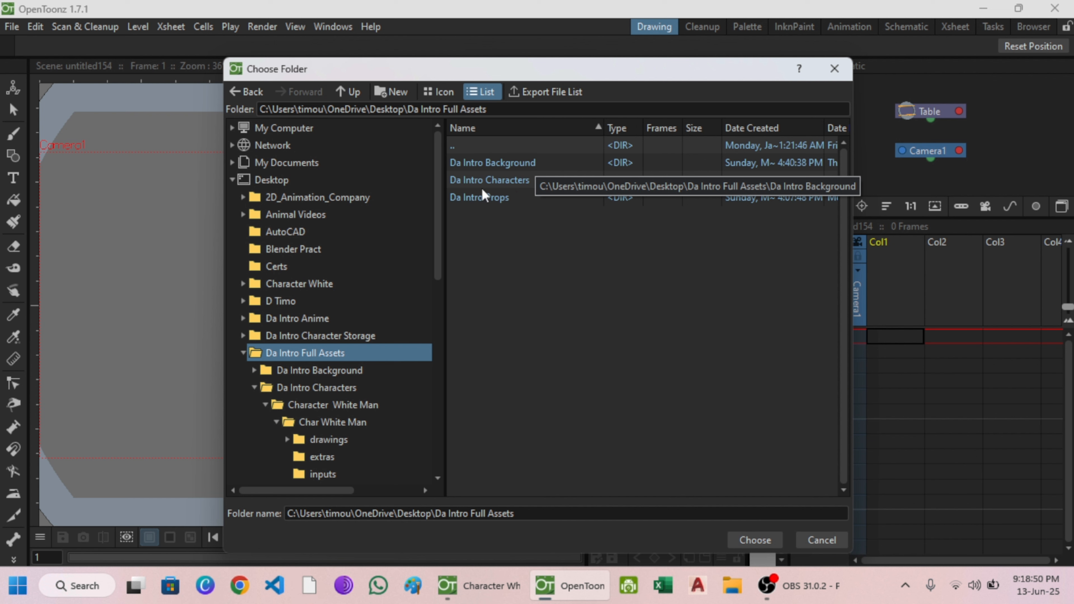
double_click(486, 180)
double_click(486, 163)
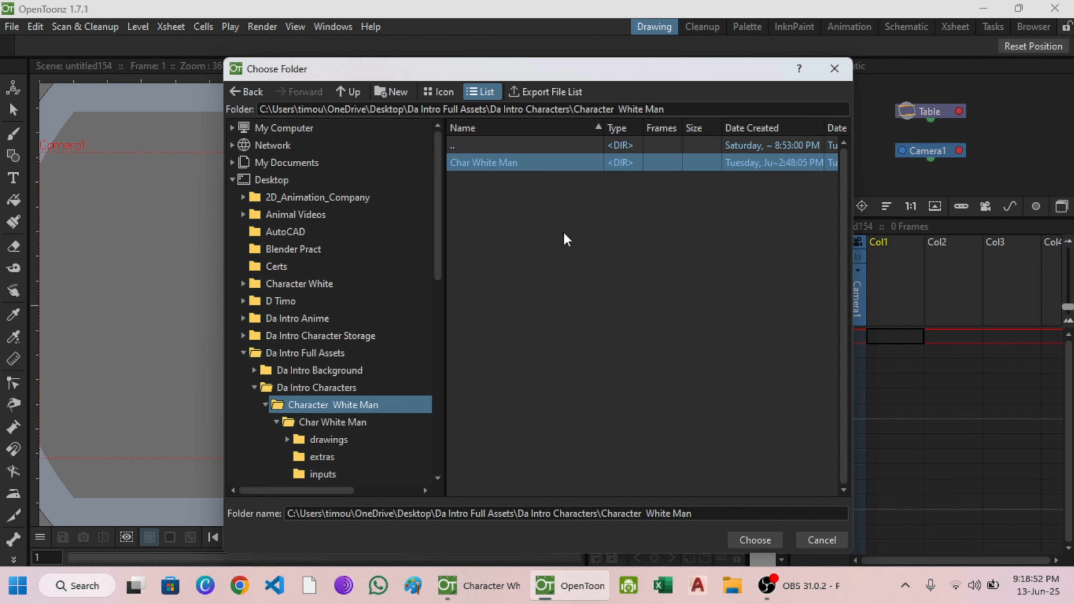
double_click(482, 163)
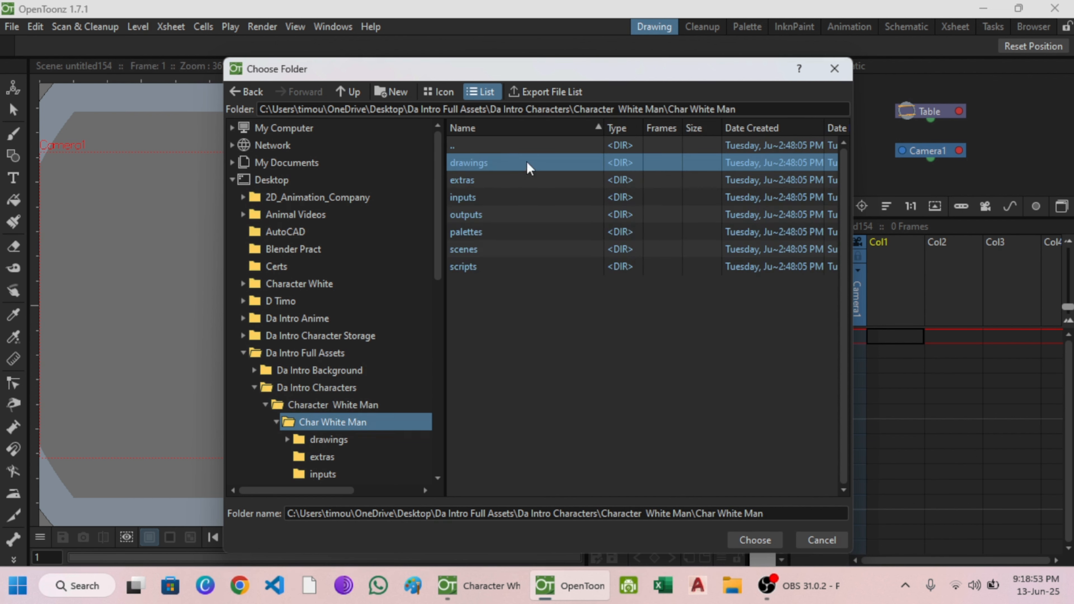
double_click(481, 248)
left_click(483, 182)
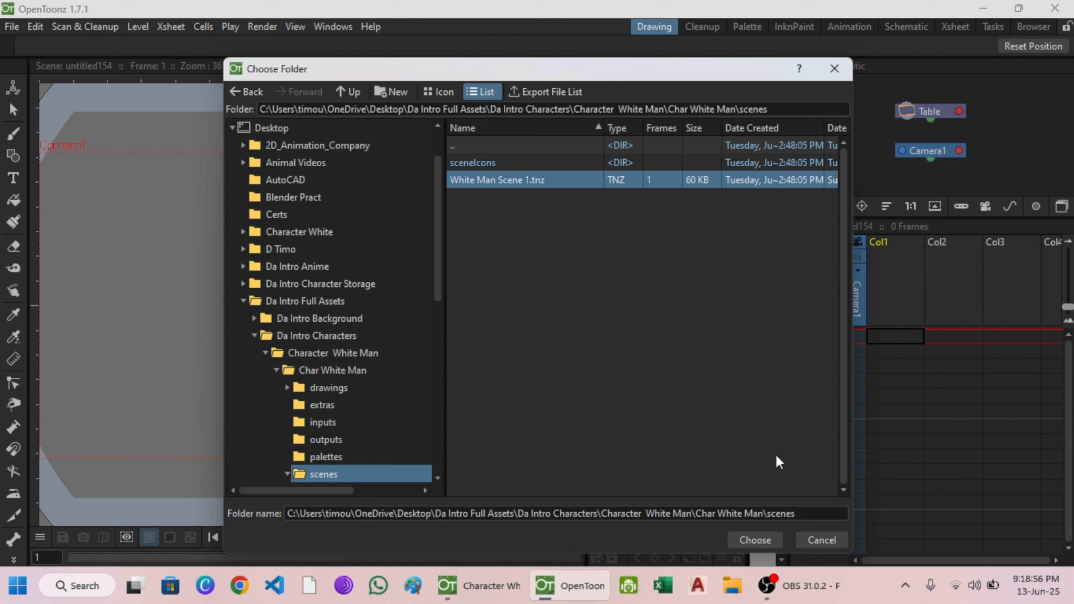
left_click(753, 540)
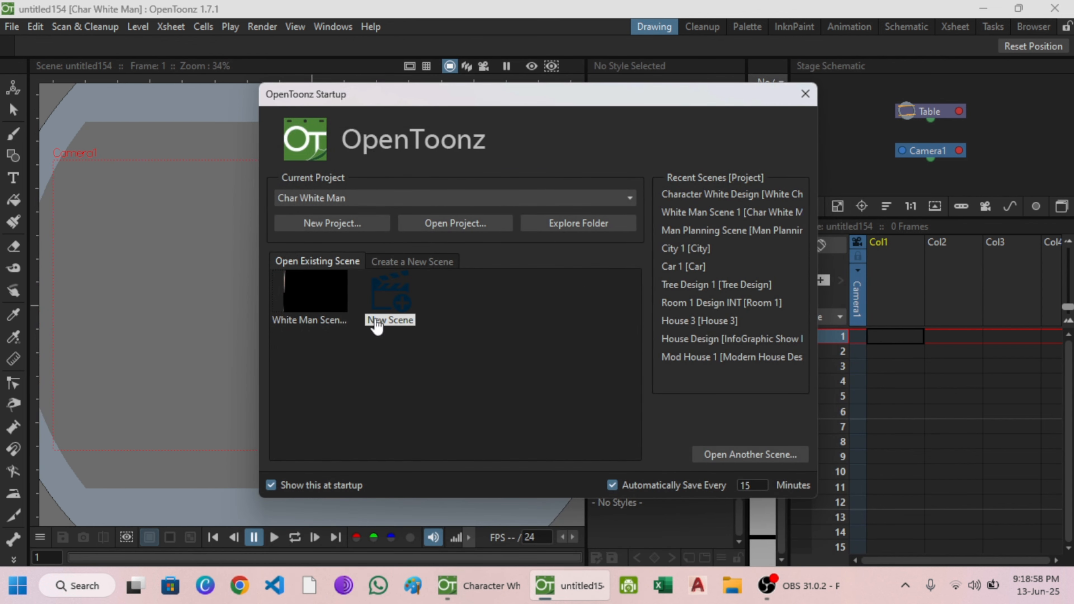
- Open the existing scene White Man Scene 1 and examine the character's head and upper body
left_click(314, 292)
scroll(386, 230, "down", 12)
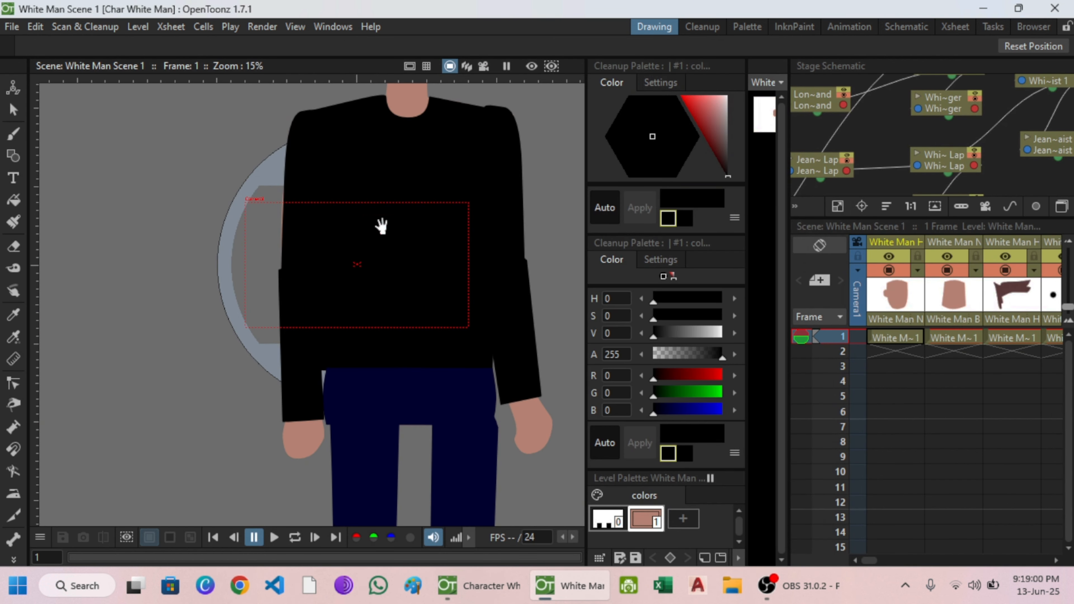
left_click_drag(380, 238, 325, 372)
scroll(331, 214, "up", 2)
left_click_drag(331, 214, 299, 216)
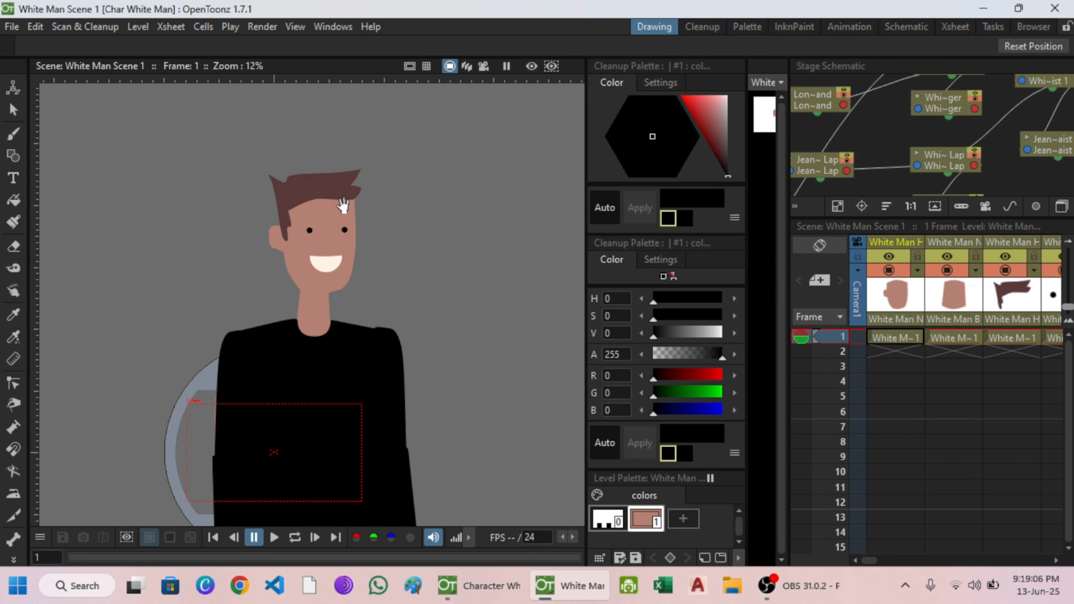
scroll(340, 203, "up", 2)
- Return to the Character White Design scene and trim the white background's left edge to line up with the camera frame
left_click(479, 586)
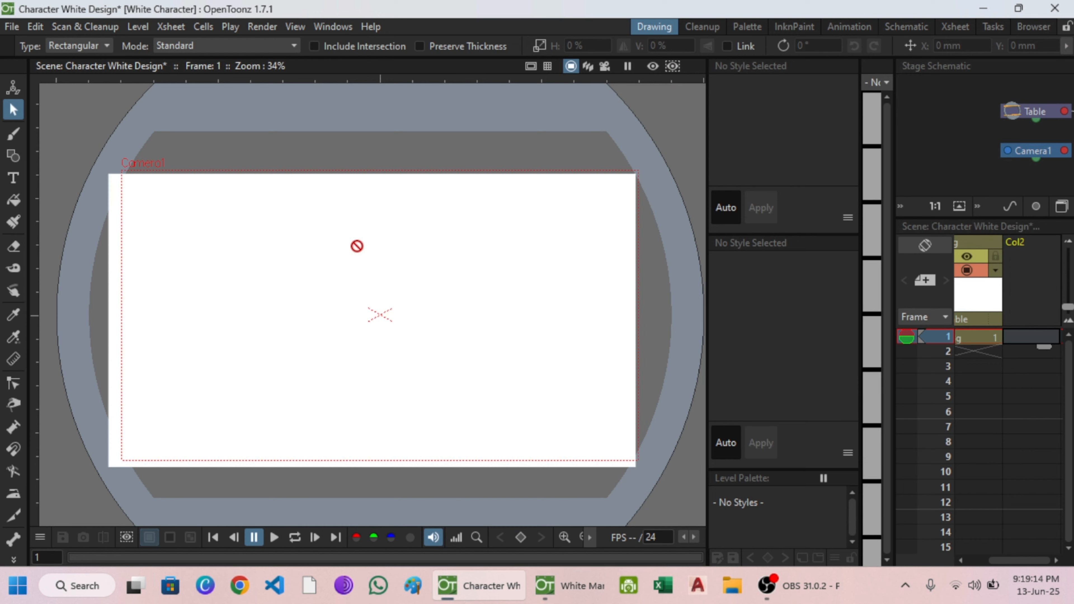
scroll(356, 245, "up", 5)
scroll(357, 246, "down", 6)
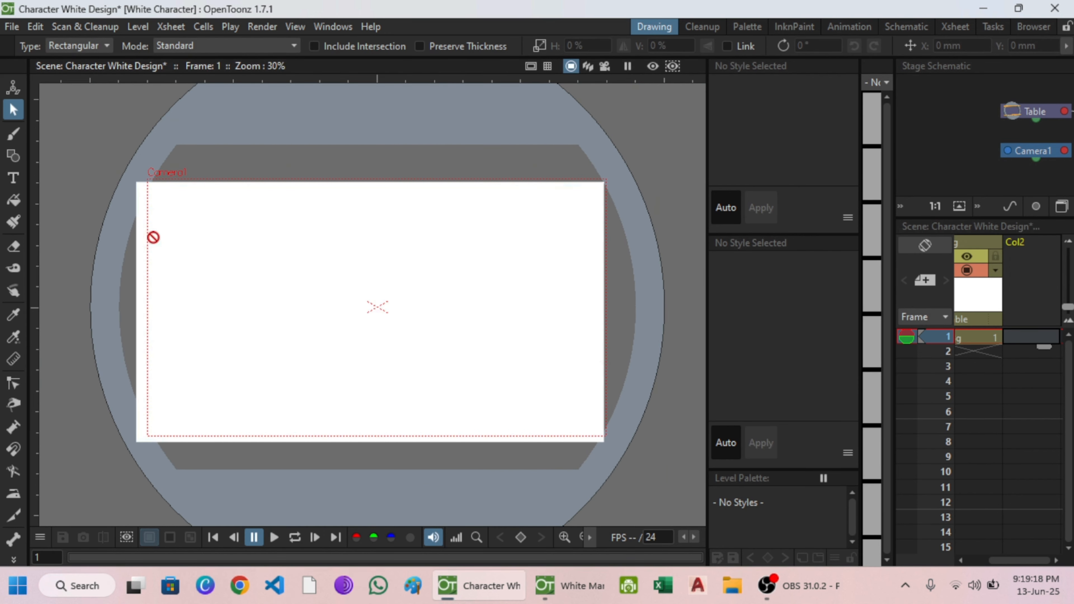
left_click(979, 337)
left_click_drag(127, 169, 148, 453)
key("Delete")
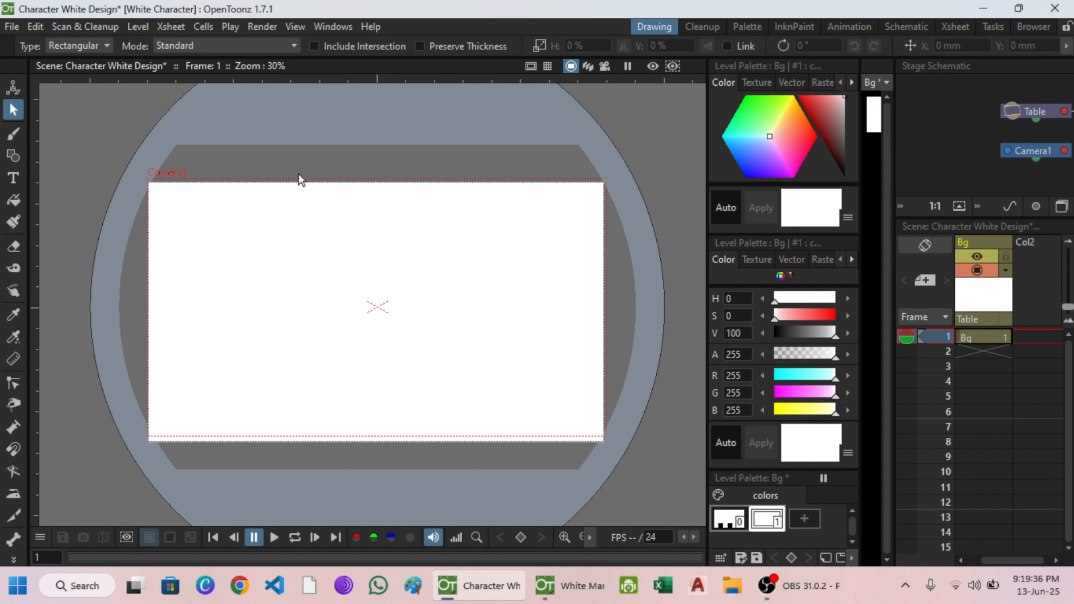
scroll(357, 271, "up", 1)
left_click_drag(112, 159, 647, 474)
- Create a Toonz Vector Level named White Head at frame 1 of the second Xsheet column
left_click(1031, 337)
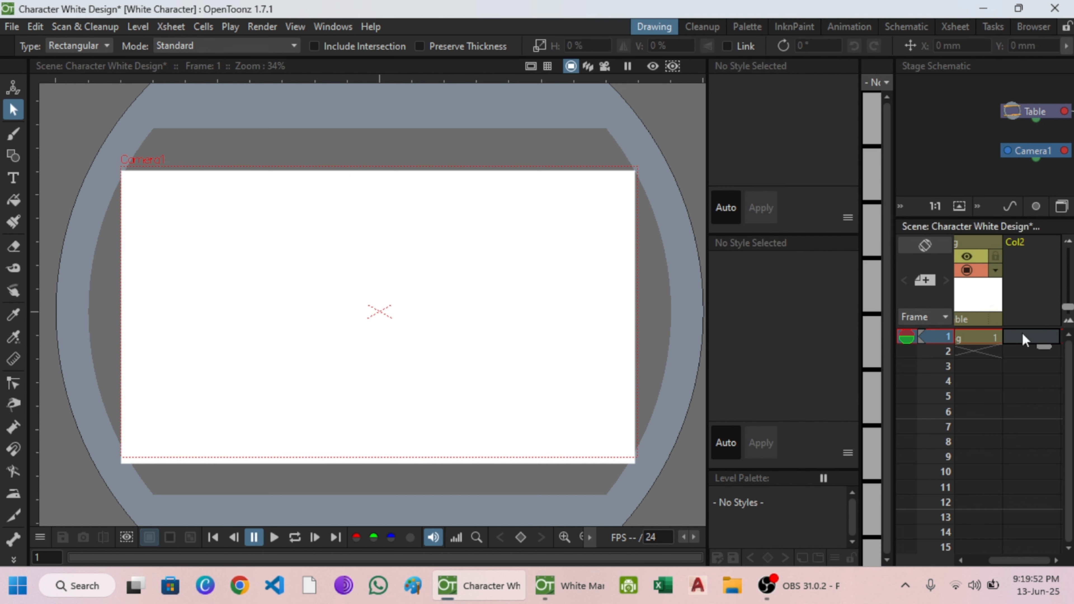
right_click(1022, 336)
left_click(989, 360)
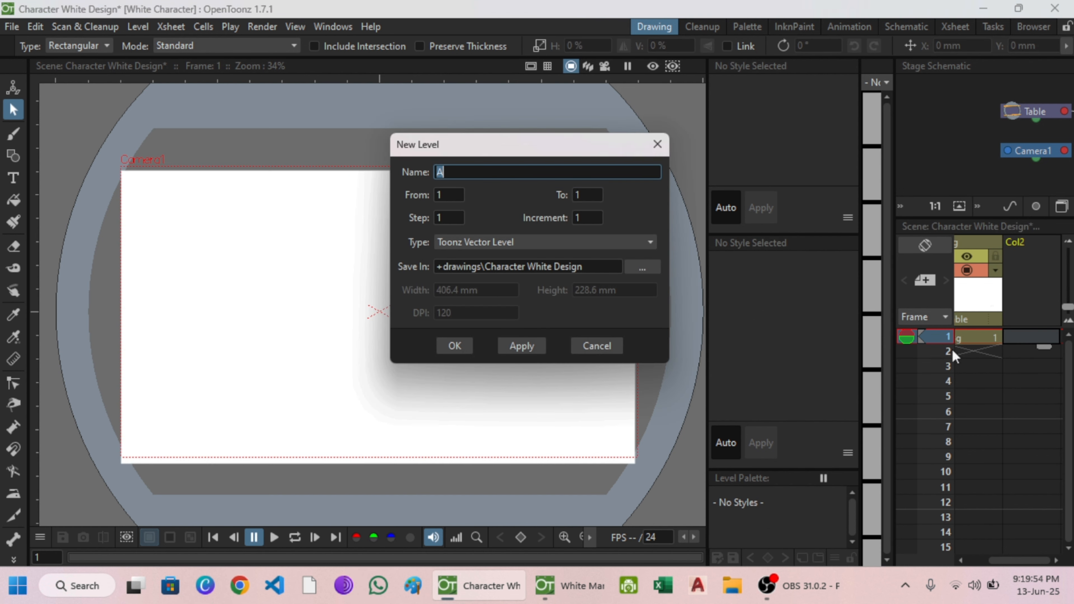
type("White Head")
left_click(494, 169)
left_click_drag(495, 169, 403, 174)
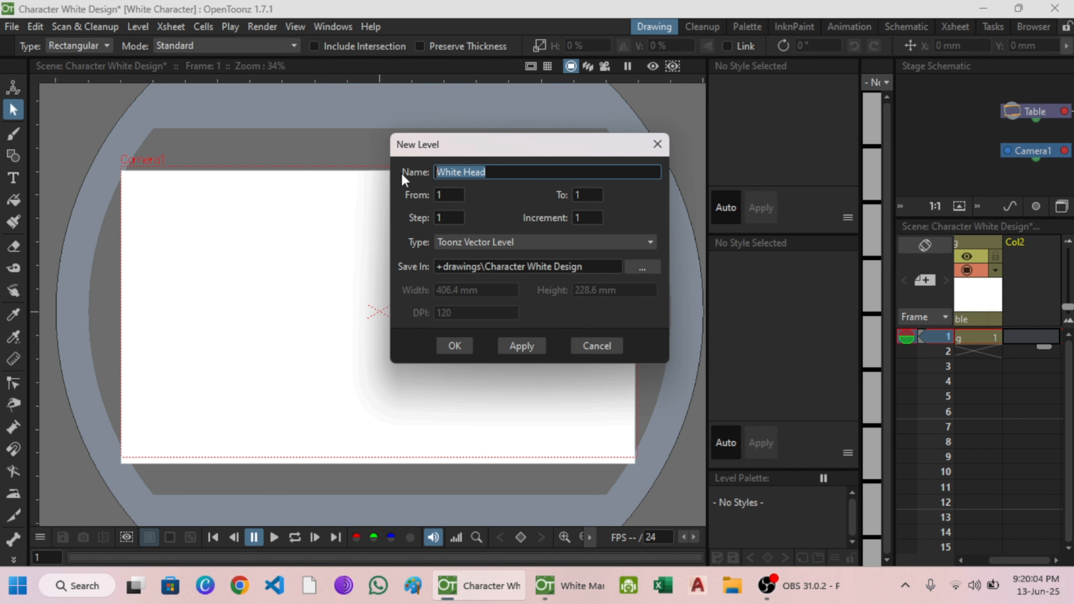
left_click(461, 355)
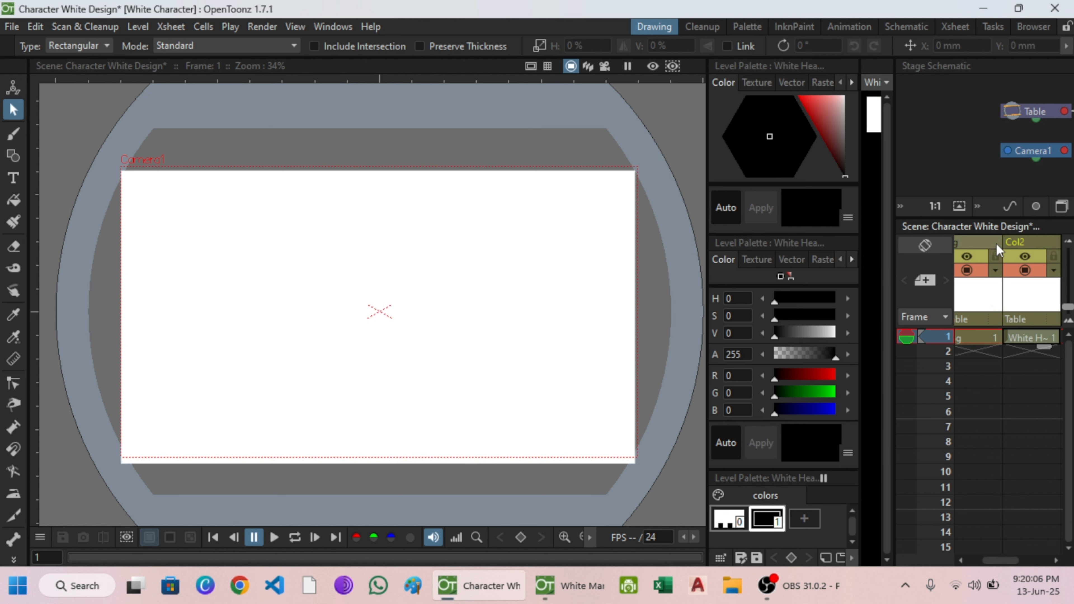
- Rename the second Xsheet column as White Head and widen the Xsheet area to show both level columns
double_click(1016, 242)
key("Return")
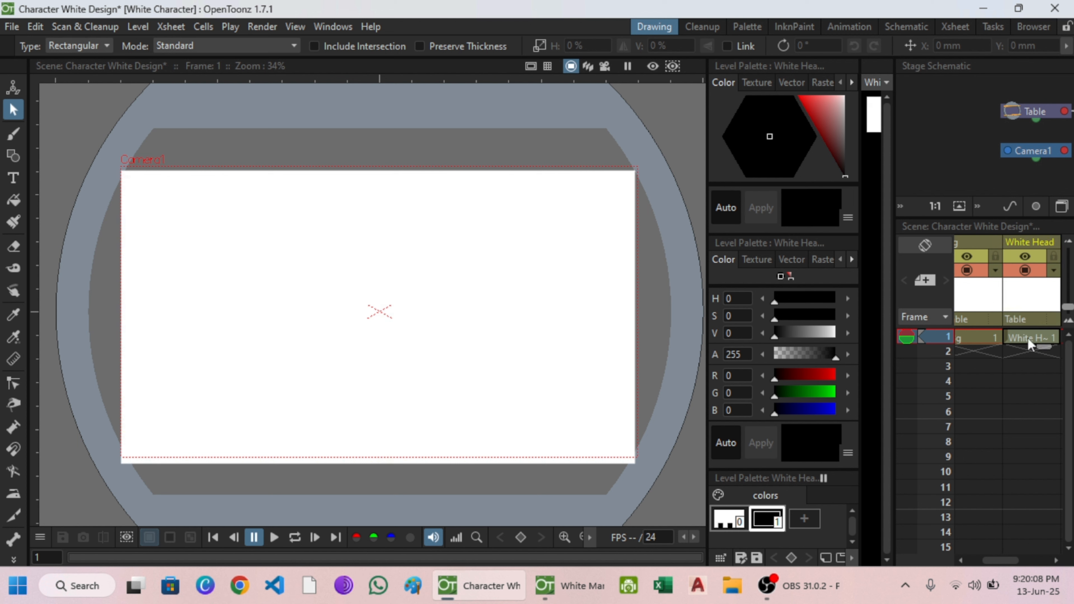
left_click_drag(998, 561, 1032, 559)
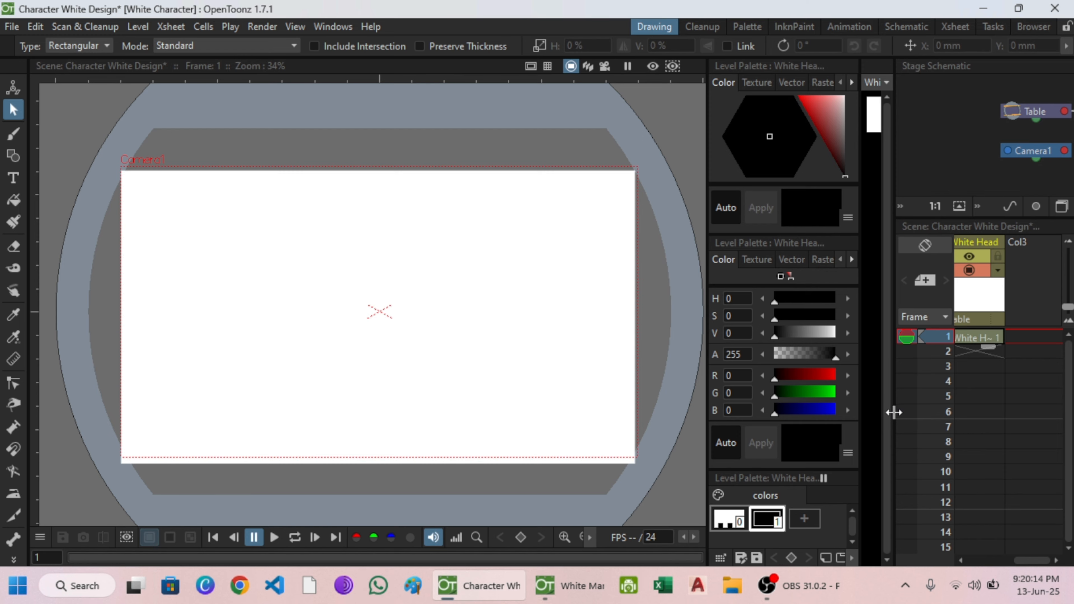
left_click_drag(893, 414, 785, 413)
scroll(511, 327, "down", 1)
left_click_drag(468, 293, 423, 256)
scroll(260, 182, "up", 3)
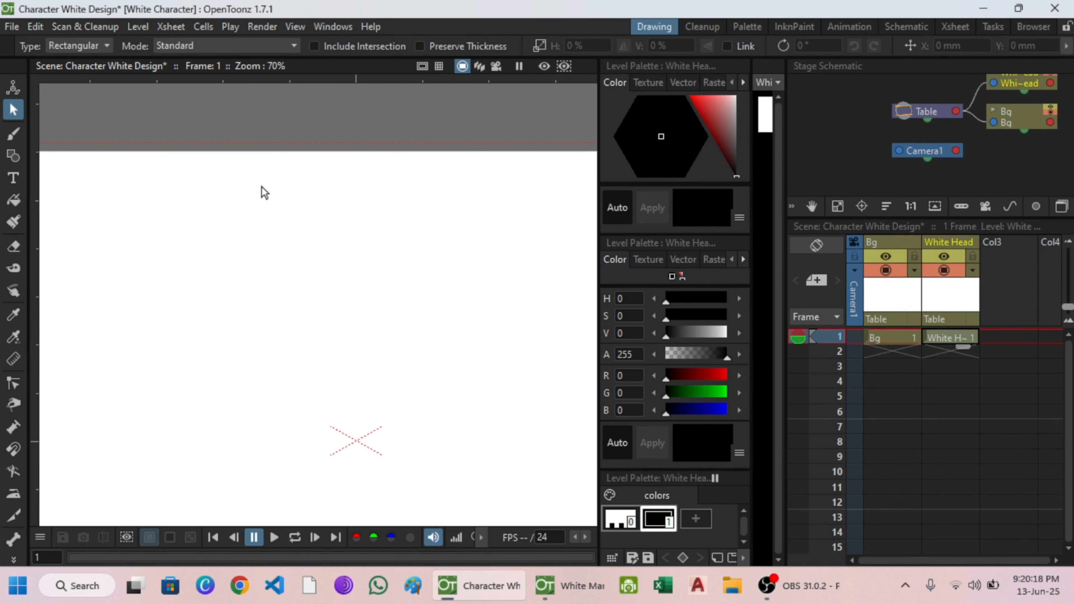
- Arrange the Character White Design and White Man Scene 1 windows side by side
mouse_move(1018, 9)
left_click(926, 46)
left_click(718, 212)
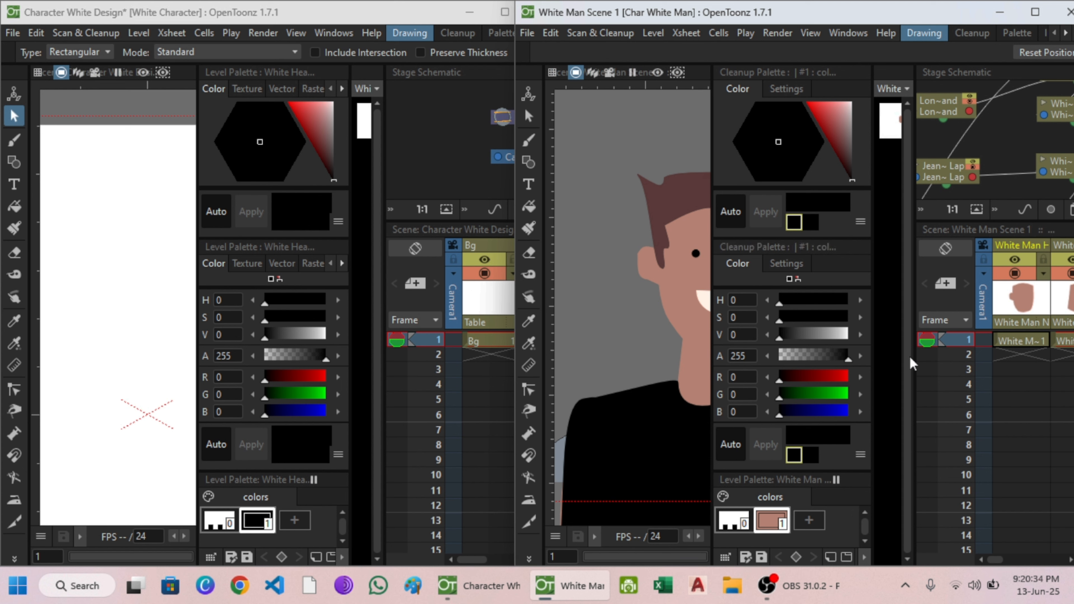
- Hide the hair column in White Man Scene 1 and select frame 1 of the head column
left_click(889, 359)
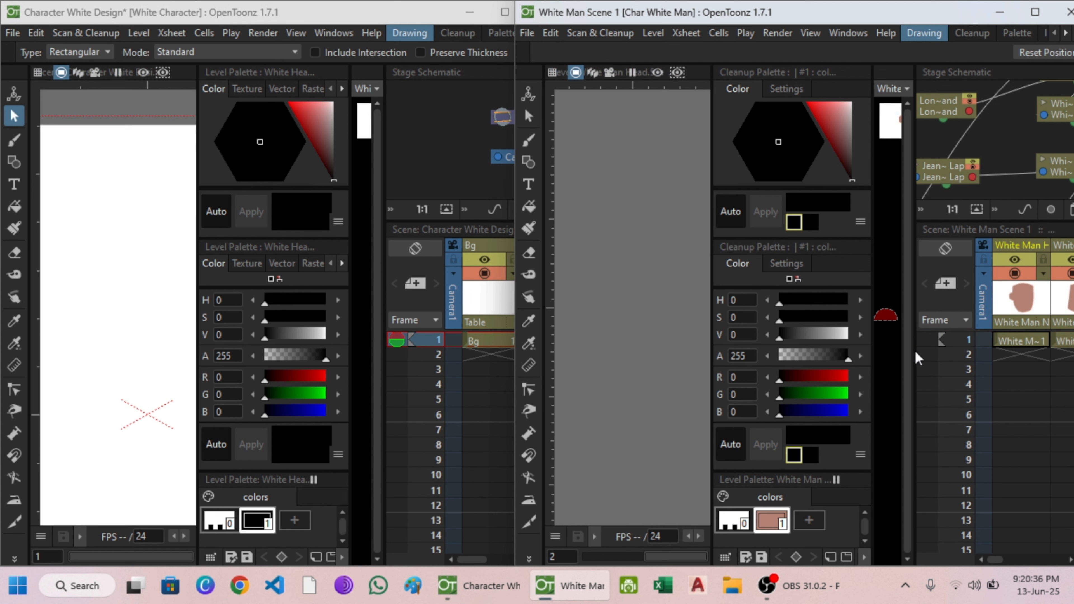
mouse_move(993, 560)
left_mouse_down()
mouse_move(1032, 561)
mouse_move(978, 542)
mouse_move(1001, 547)
left_mouse_up()
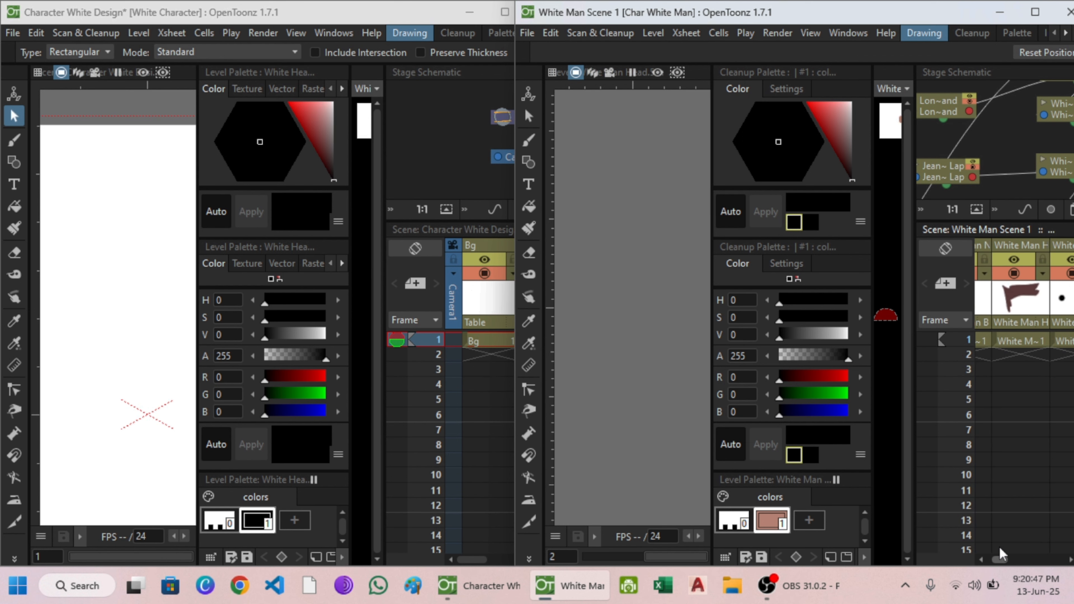
left_click(1012, 275)
left_click(1011, 256)
left_click_drag(1005, 558, 953, 562)
left_click(1019, 345)
- Widen the White Man Scene 1 window to show the whole reference head, and switch back to the Character White Design window
scroll(654, 259, "down", 1)
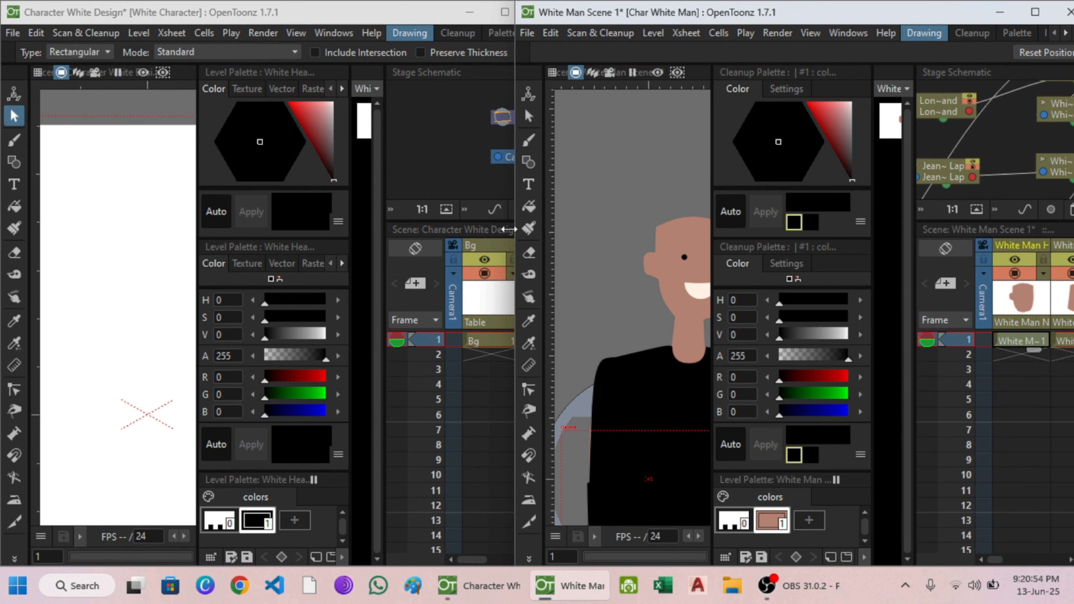
left_click_drag(515, 230, 298, 245)
left_click_drag(603, 250, 711, 252)
scroll(621, 255, "up", 9)
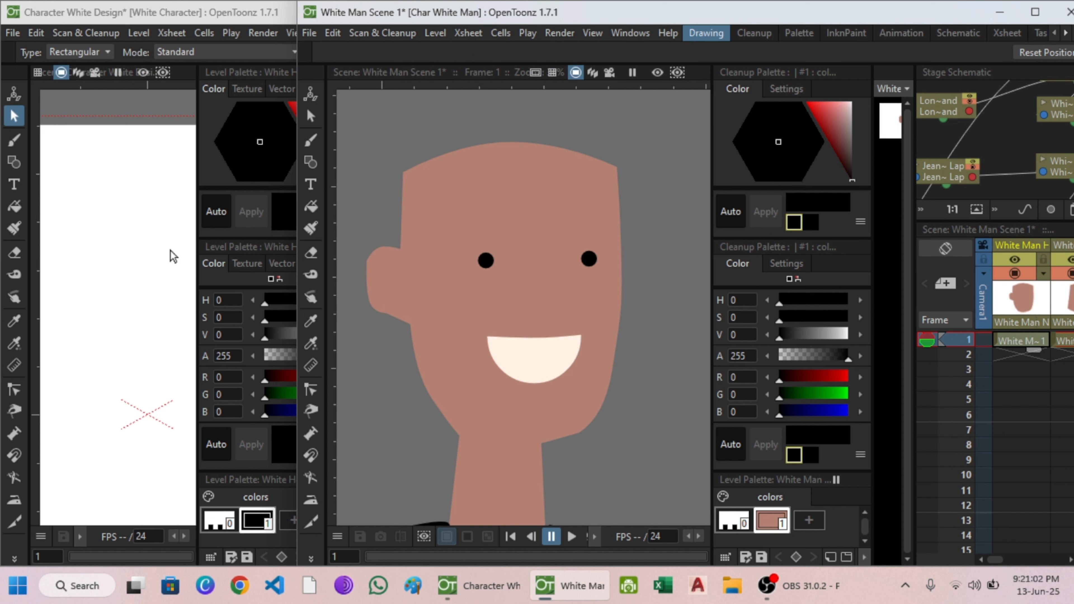
left_click(198, 248)
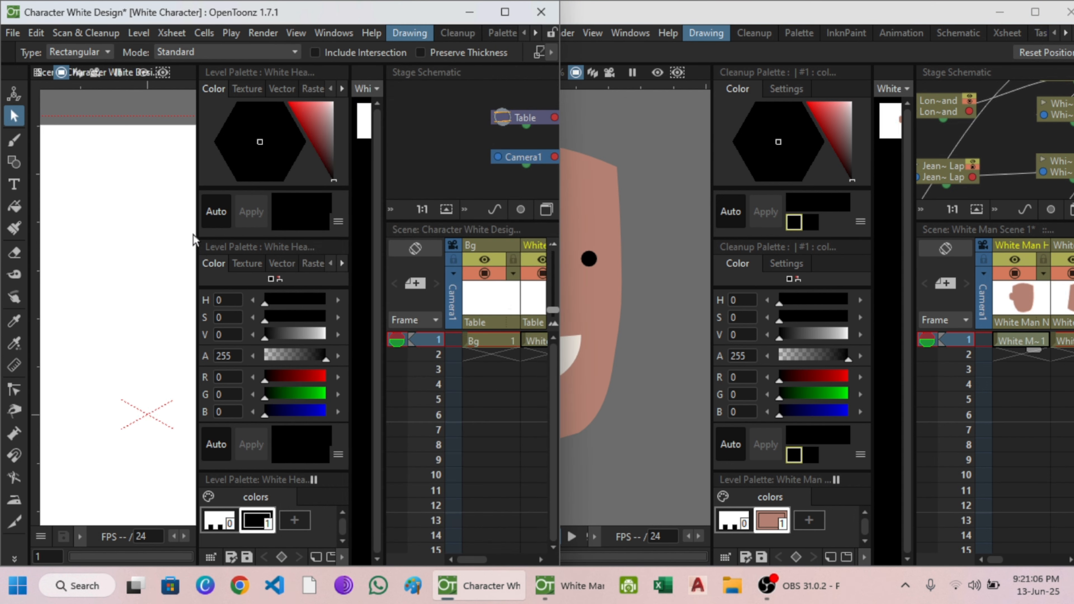
- Maximize the Character White Design window and bring the White Man Scene 1 reference window in front of it
left_click_drag(657, 11, 875, 152)
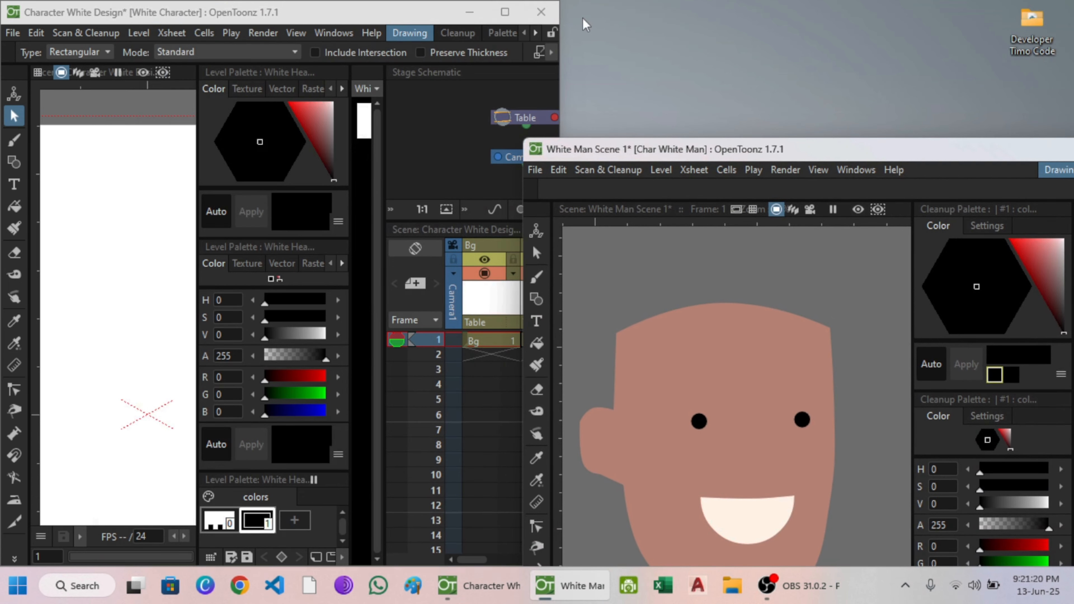
left_click(504, 12)
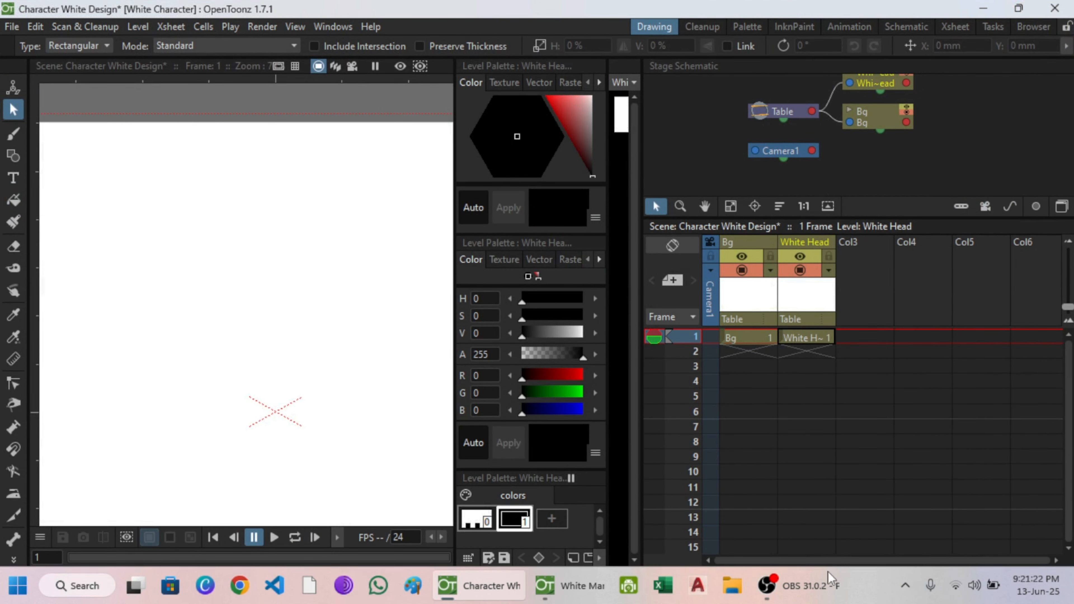
mouse_move(551, 595)
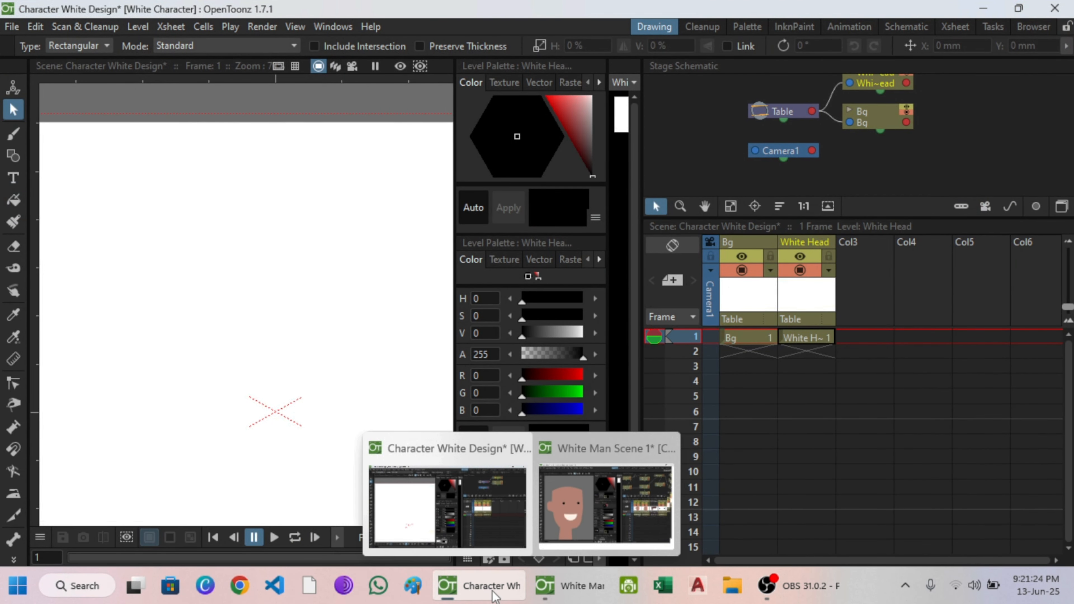
left_click(563, 595)
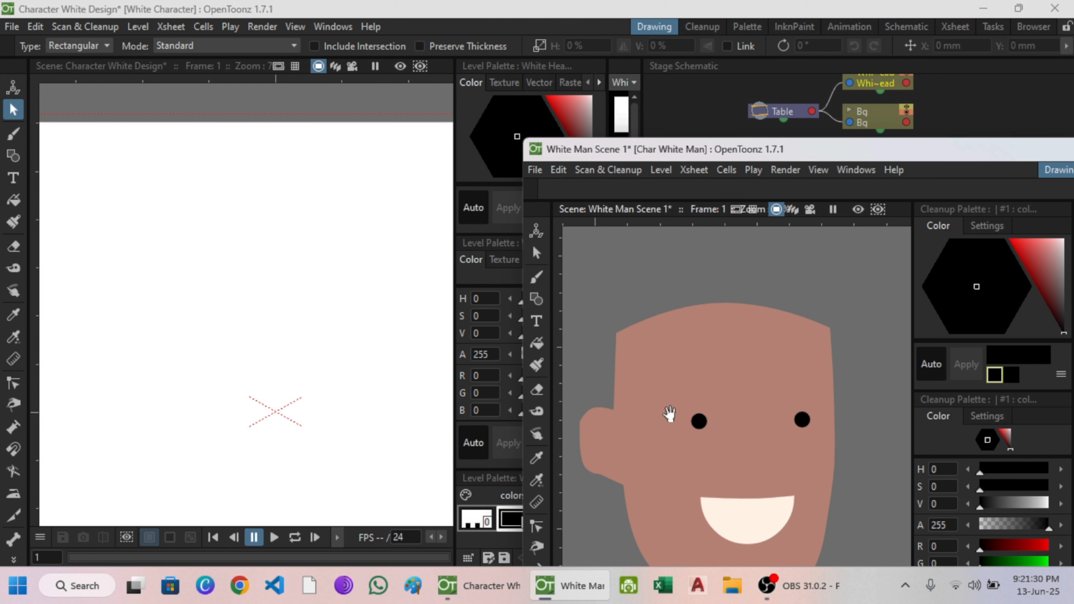
- Activate the Geometric tool with the Polyline shape for drawing on the White Head level
left_click(13, 156)
left_click(314, 46)
left_click(320, 111)
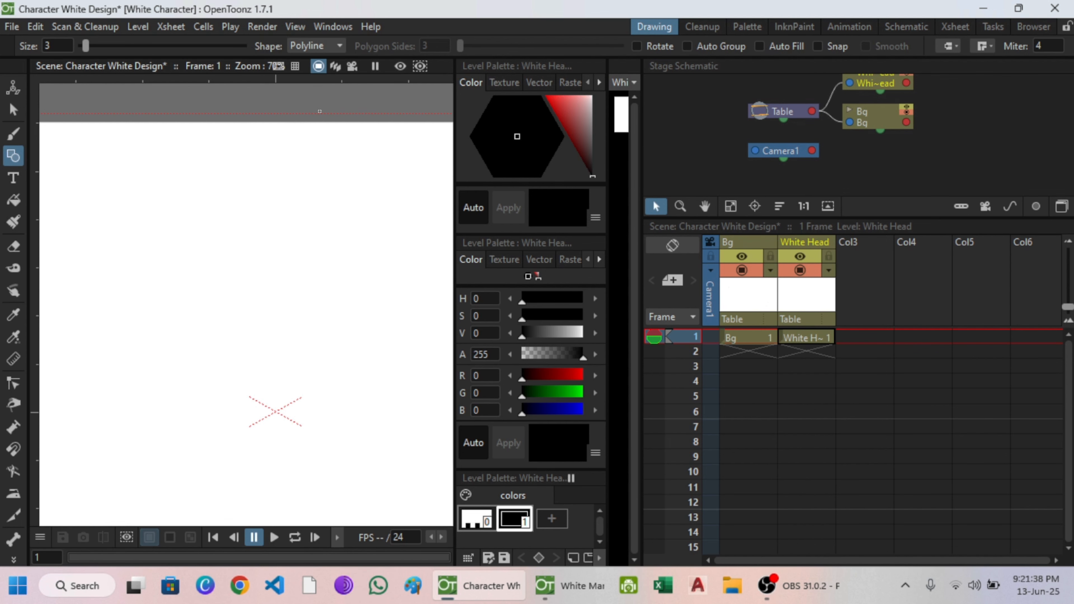
scroll(219, 268, "down", 8)
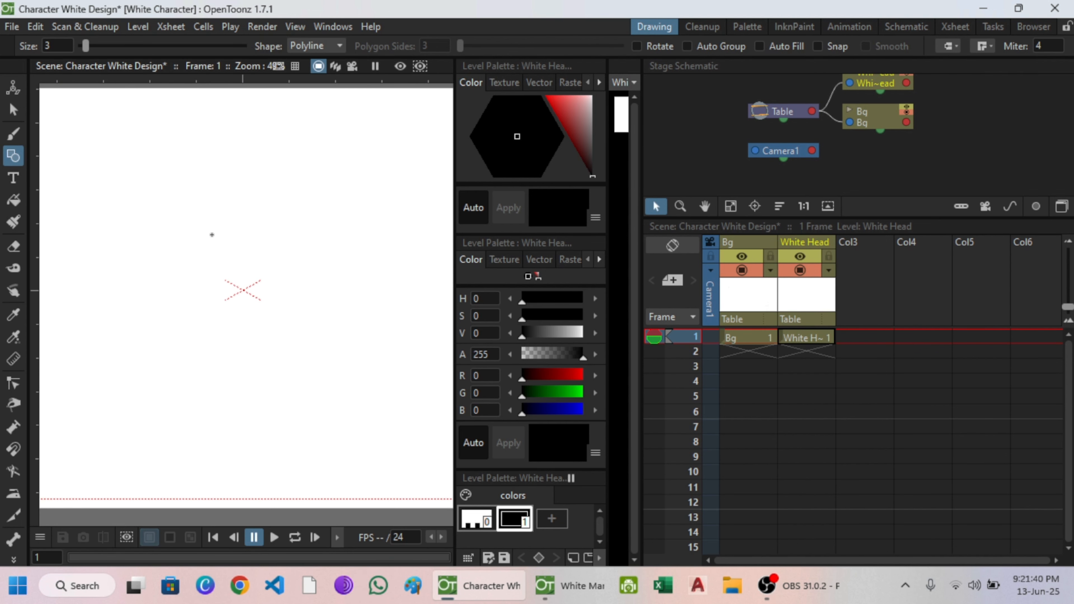
scroll(215, 235, "up", 5)
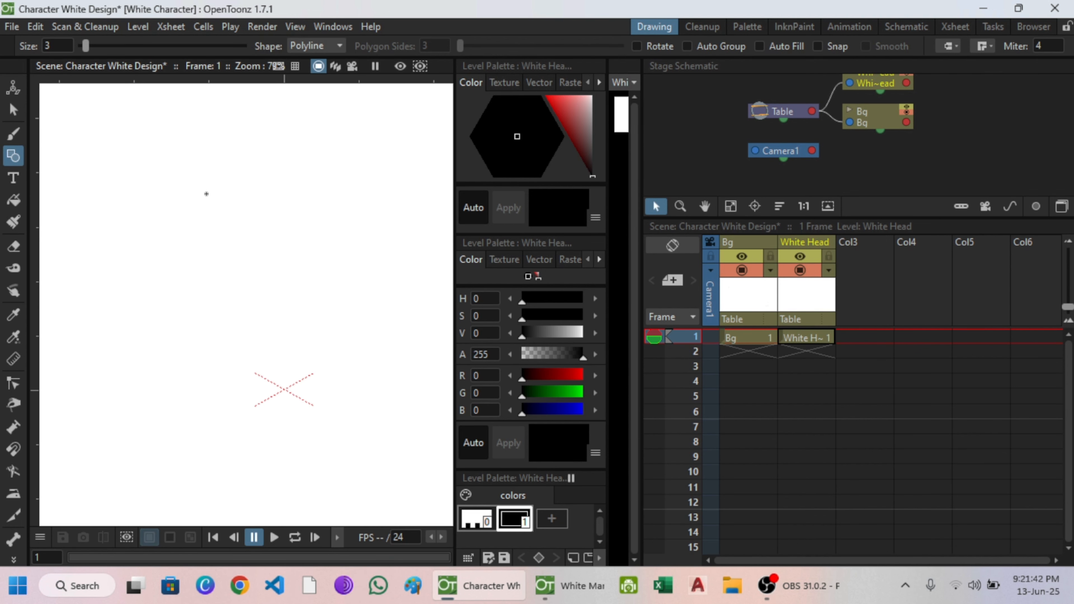
scroll(217, 255, "down", 1)
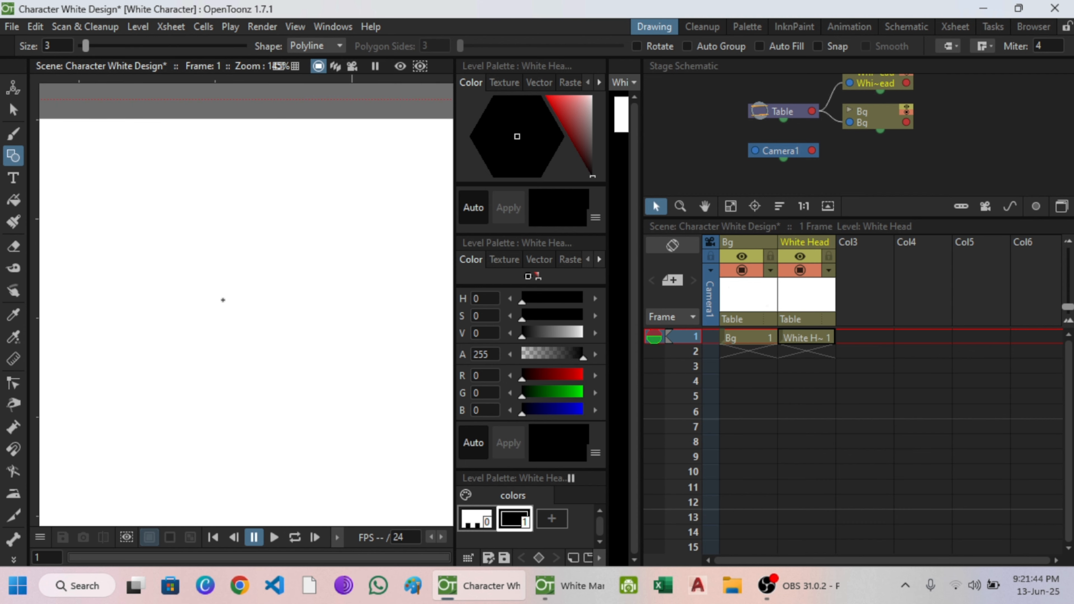
- Start the head outline on the White Head level with a straight horizontal segment for the top of the head
left_click(199, 226)
scroll(237, 222, "up", 3)
scroll(233, 219, "up", 1)
left_click_drag(234, 219, 431, 218)
scroll(244, 224, "up", 3)
scroll(384, 240, "up", 4)
scroll(400, 229, "up", 1)
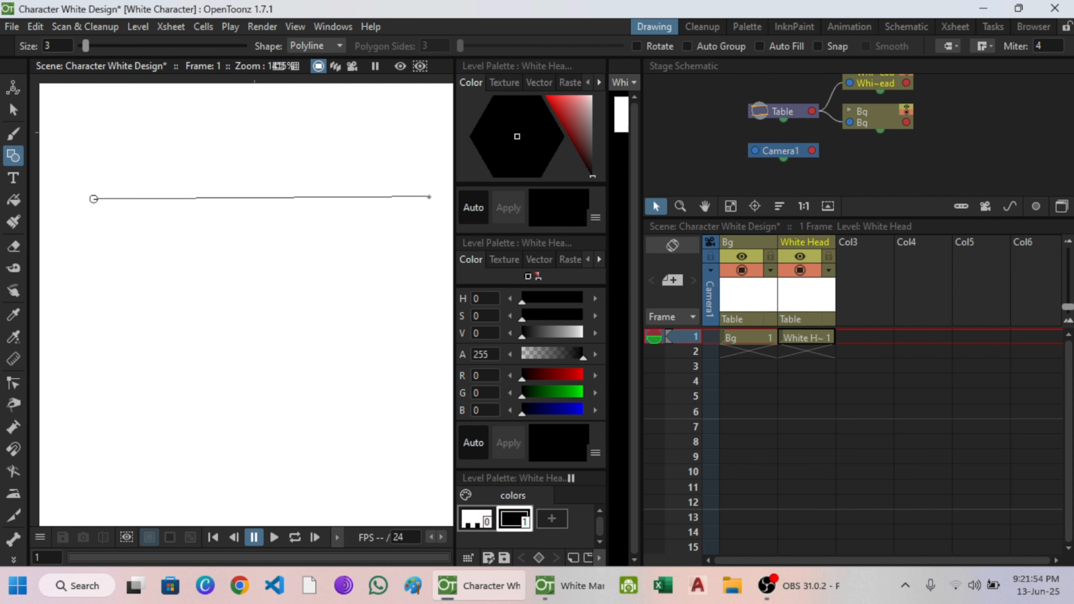
left_click_drag(158, 219, 332, 241)
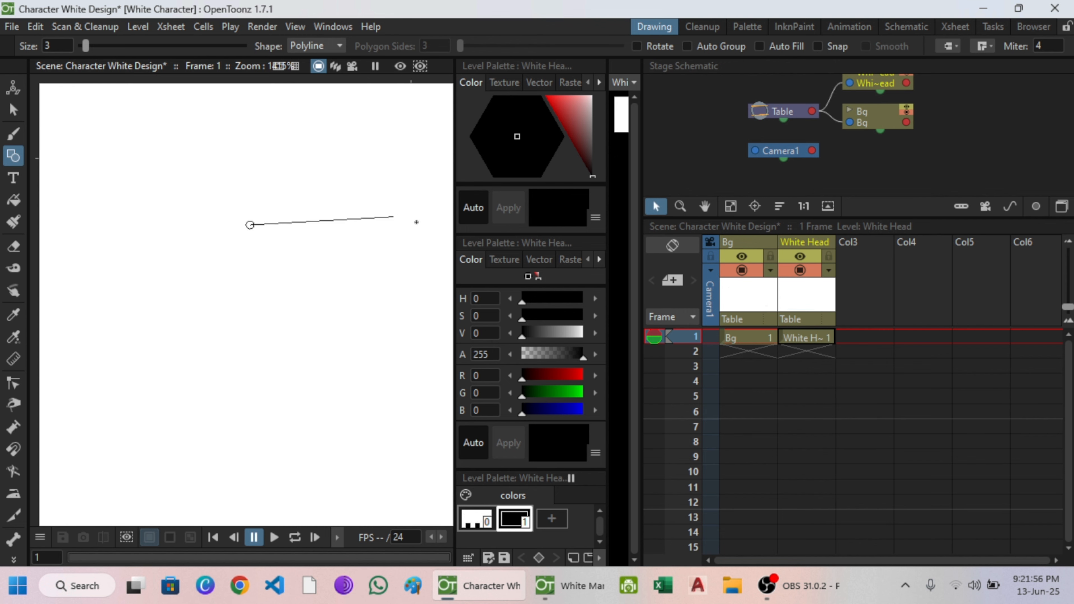
scroll(414, 229, "up", 3)
scroll(419, 220, "up", 2)
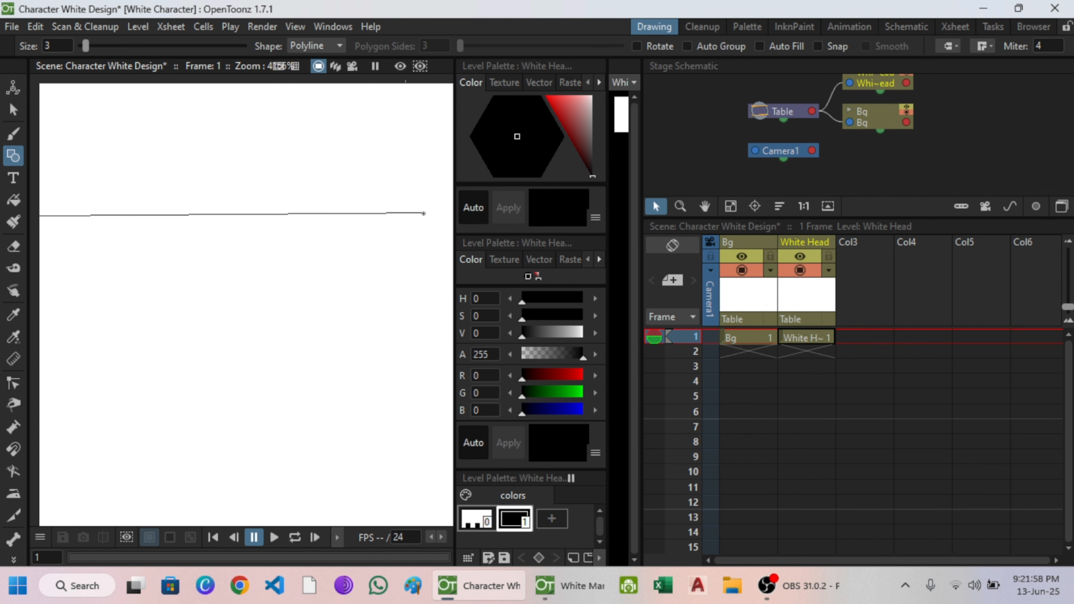
scroll(417, 215, "down", 2)
left_click_drag(408, 216, 369, 184)
scroll(451, 195, "down", 1)
left_click(419, 182)
scroll(405, 236, "down", 4)
- Check the reference head in White Man Scene 1 and continue the polyline down the head's right side to the jaw and chin
left_click(568, 585)
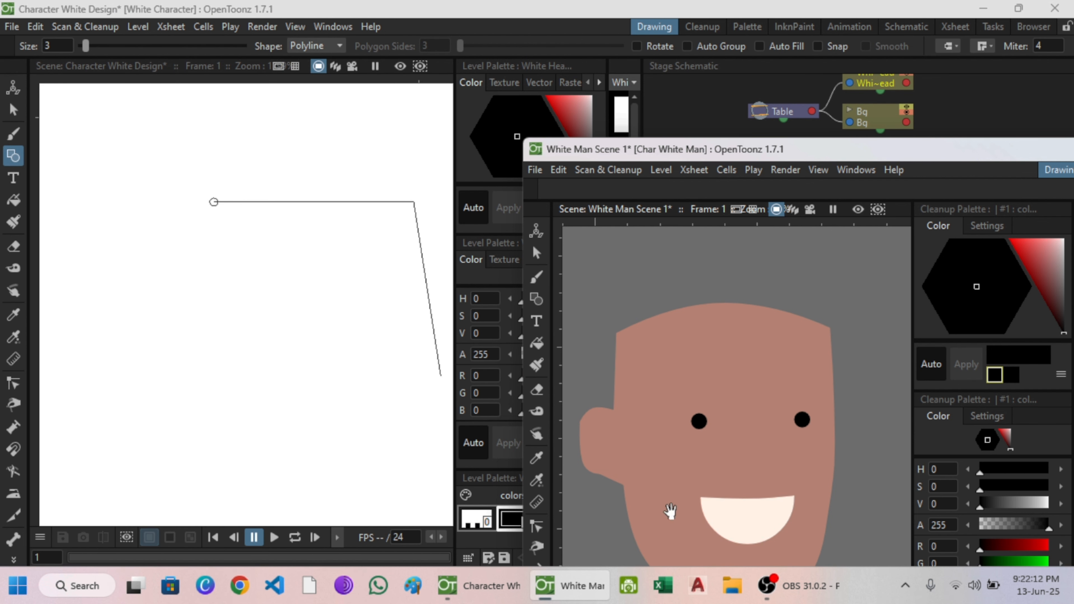
scroll(359, 280, "down", 1)
left_click_drag(361, 274, 269, 275)
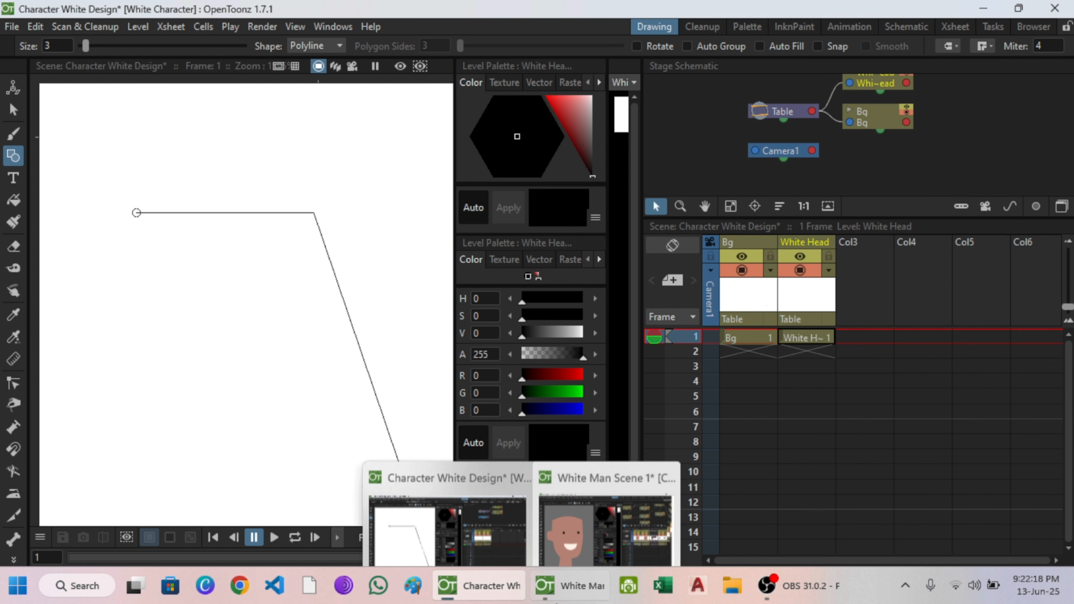
left_click(545, 585)
left_click_drag(827, 309, 836, 224)
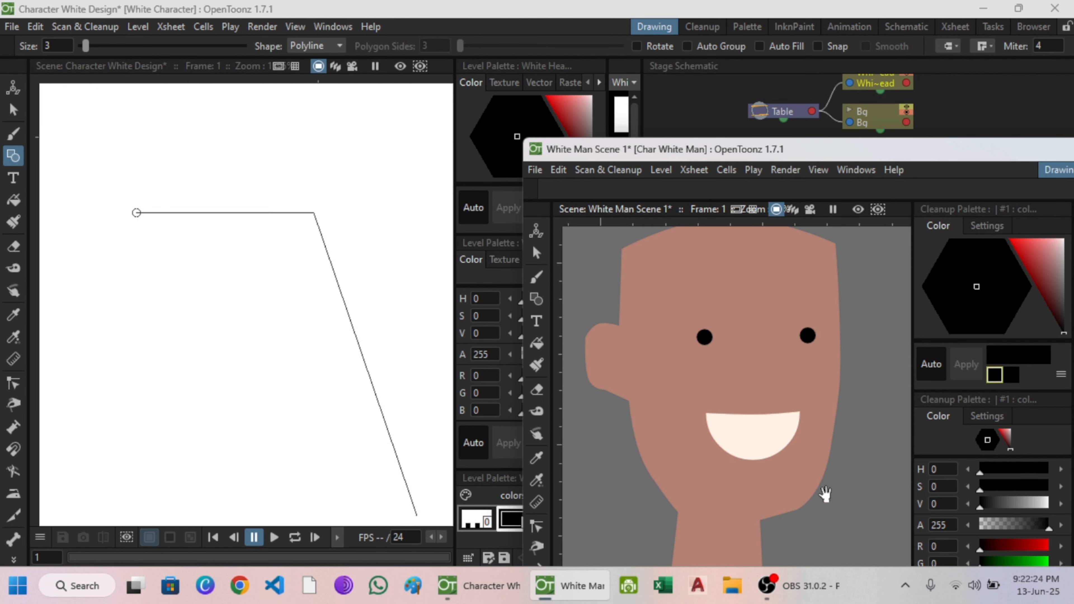
left_click(478, 586)
scroll(296, 301, "down", 1)
left_click(319, 395)
left_click(297, 504)
left_click_drag(243, 316, 300, 140)
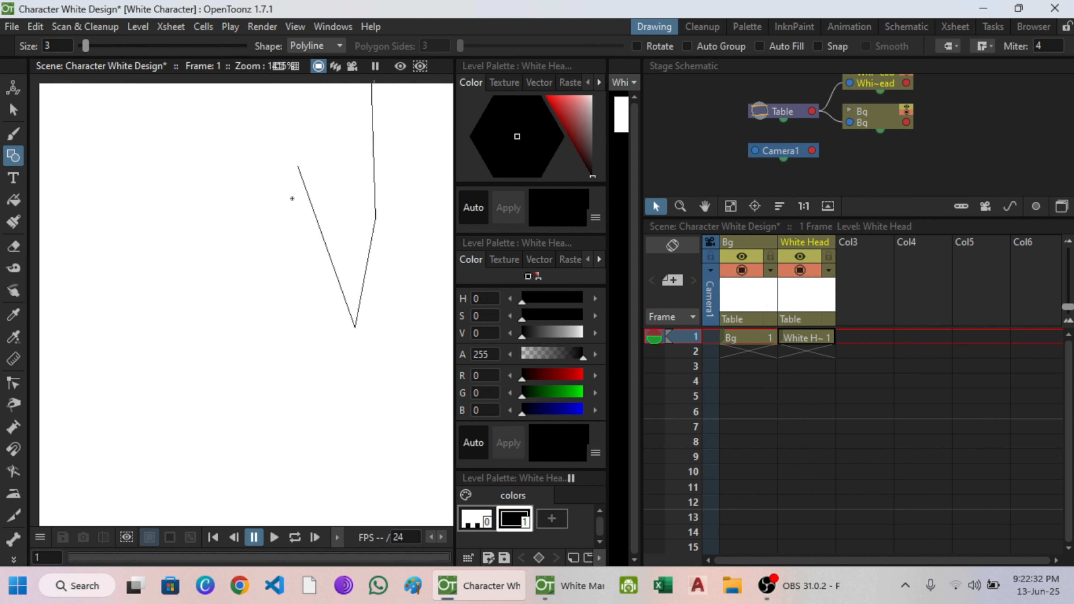
left_click(273, 350)
scroll(299, 389, "down", 1)
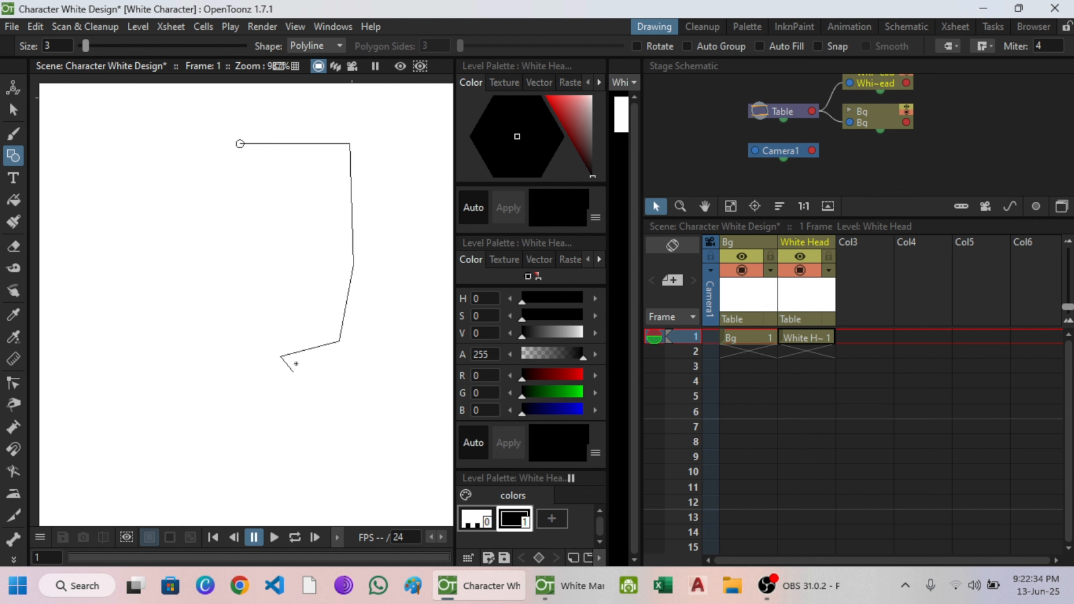
- Extend the polyline along the chin and up the left side around the ear, closing it at the starting point
left_click_drag(290, 365, 348, 323)
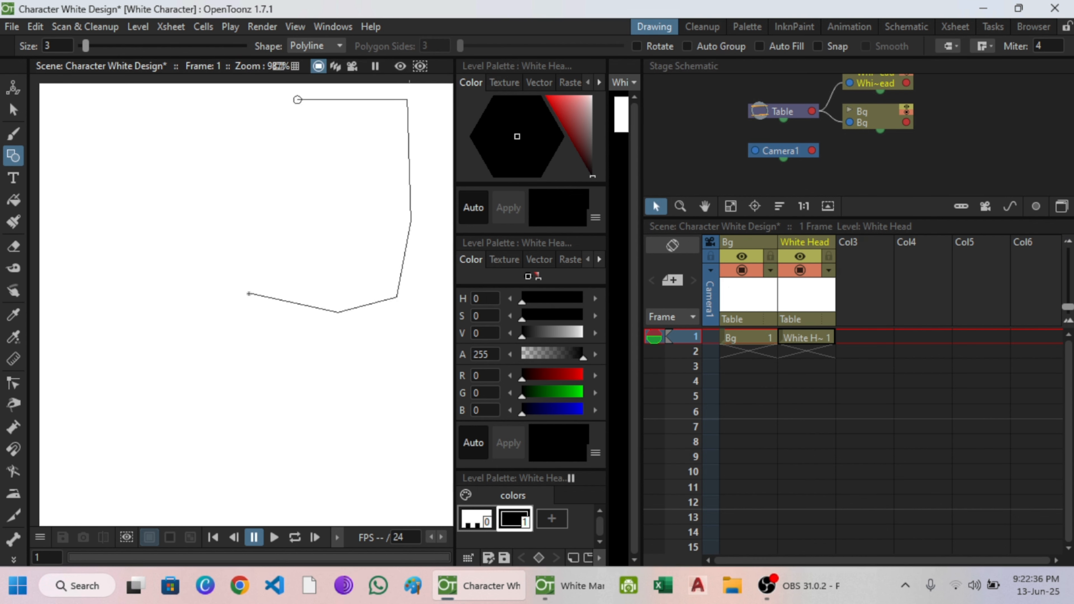
left_click(272, 310)
left_click(253, 207)
left_click(220, 197)
left_click(219, 152)
left_click(247, 142)
left_click(252, 100)
left_click(297, 99)
- Select the head outline and set its stroke thickness to 3
left_click(13, 109)
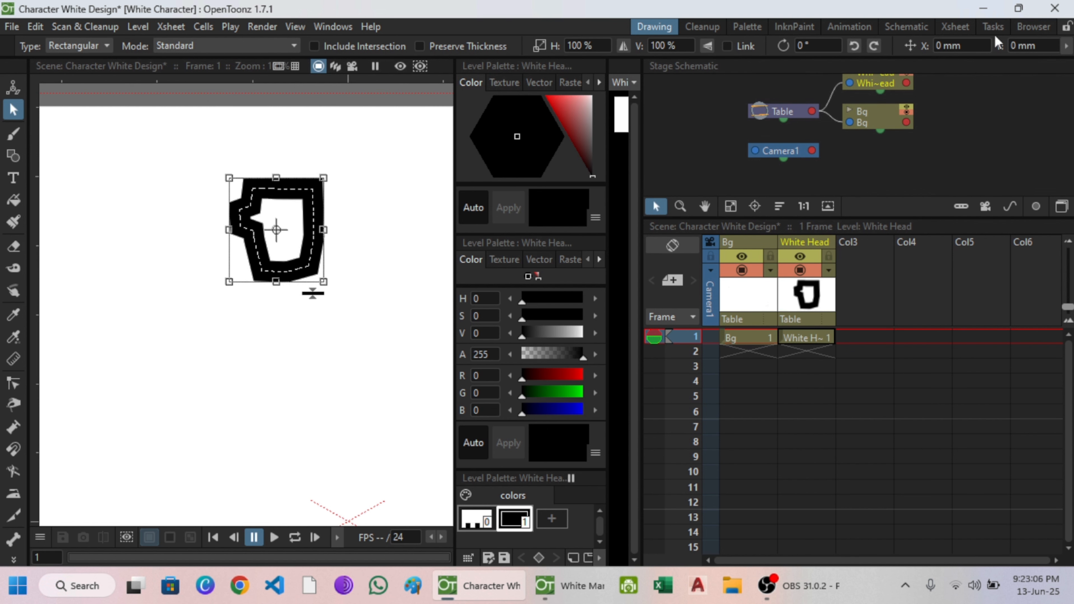
left_click(1067, 46)
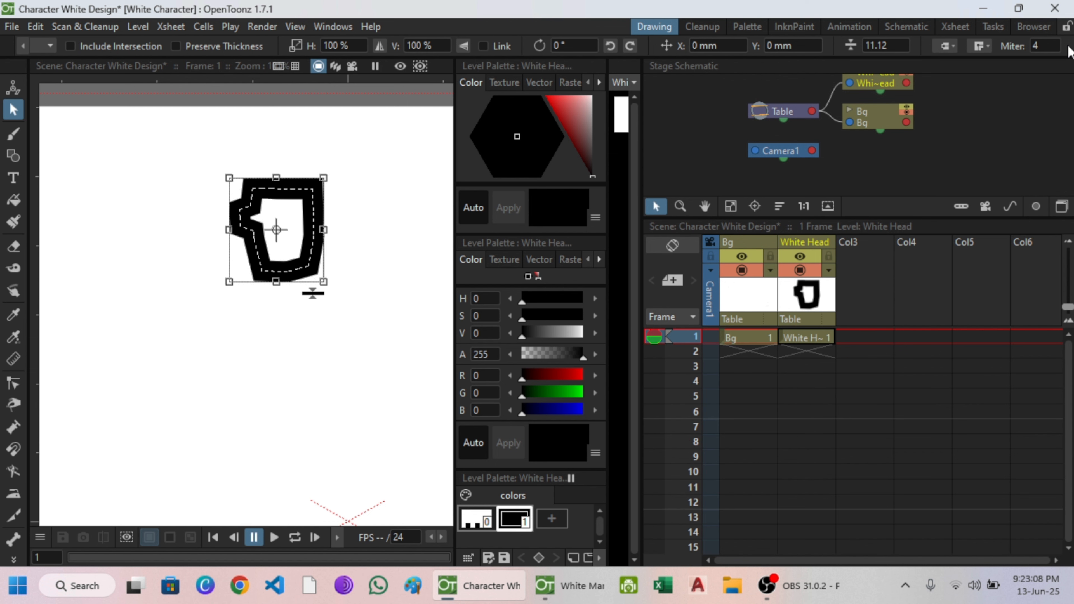
left_click(877, 45)
double_click(888, 44)
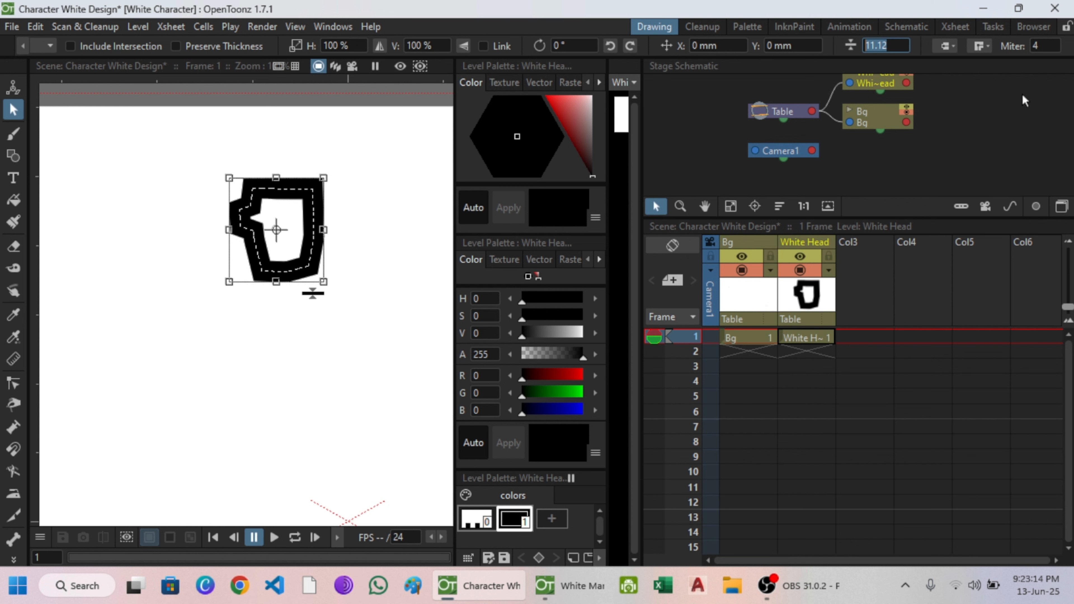
type("3")
key("Return")
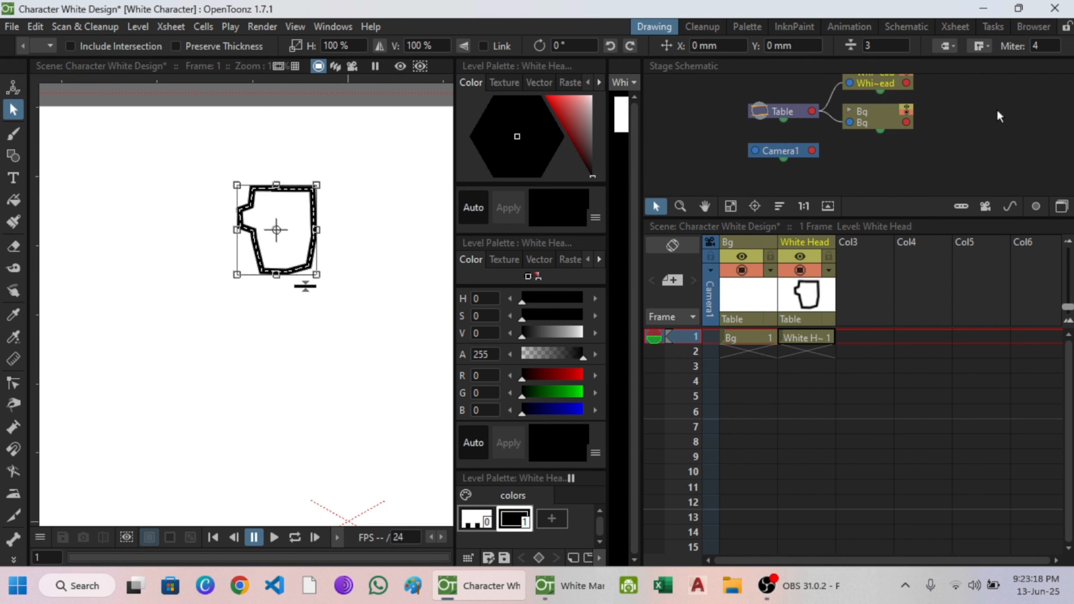
- Scale the head outline down to about 70% of its width and 72% of its height
scroll(408, 225, "down", 3)
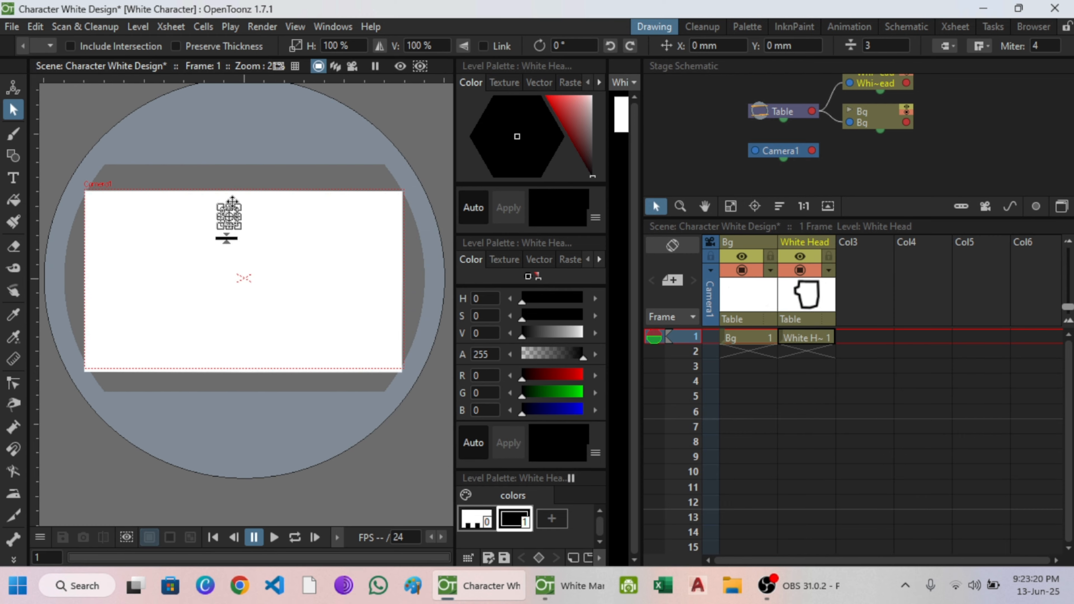
scroll(232, 221, "up", 3)
left_click_drag(201, 232, 213, 219)
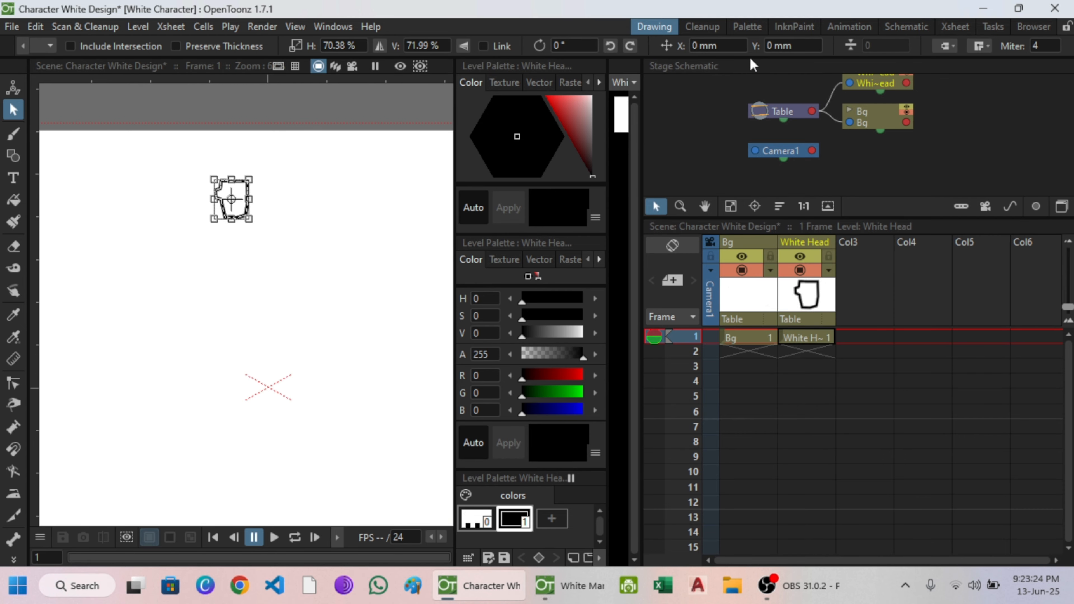
left_click(715, 45)
left_click(288, 213)
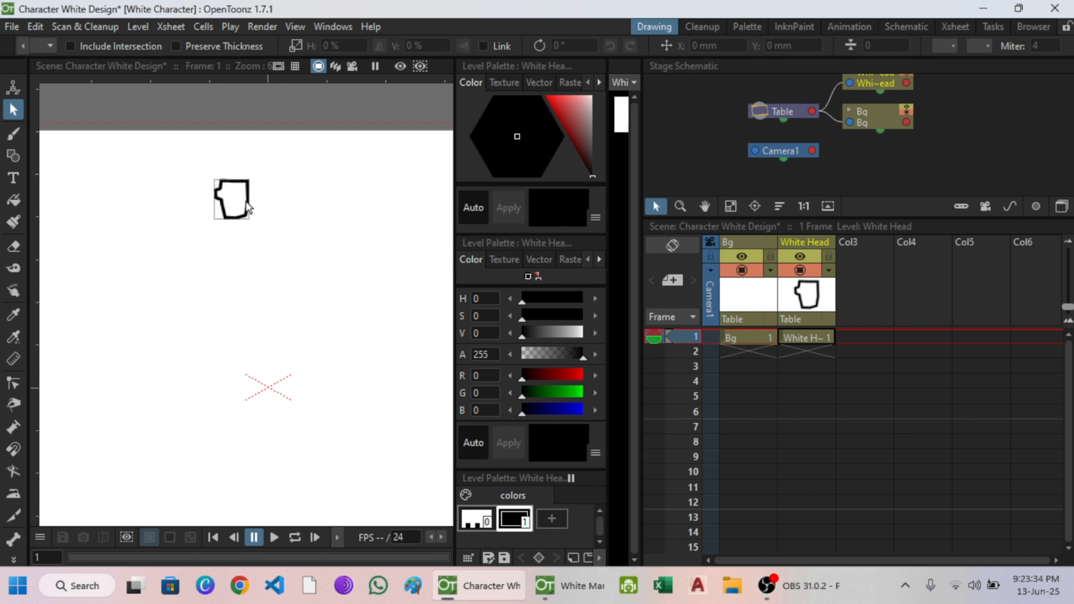
- Set the scaled head outline's stroke thickness to 1.5 and deselect it
left_click(250, 209)
left_click(882, 46)
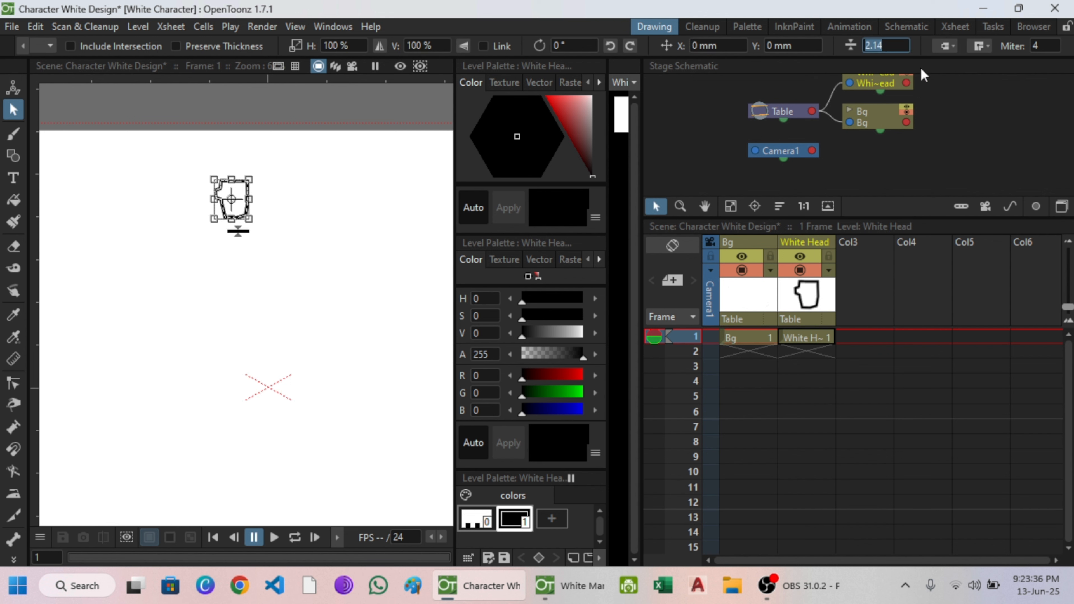
type("1.")
type("8")
key("Return")
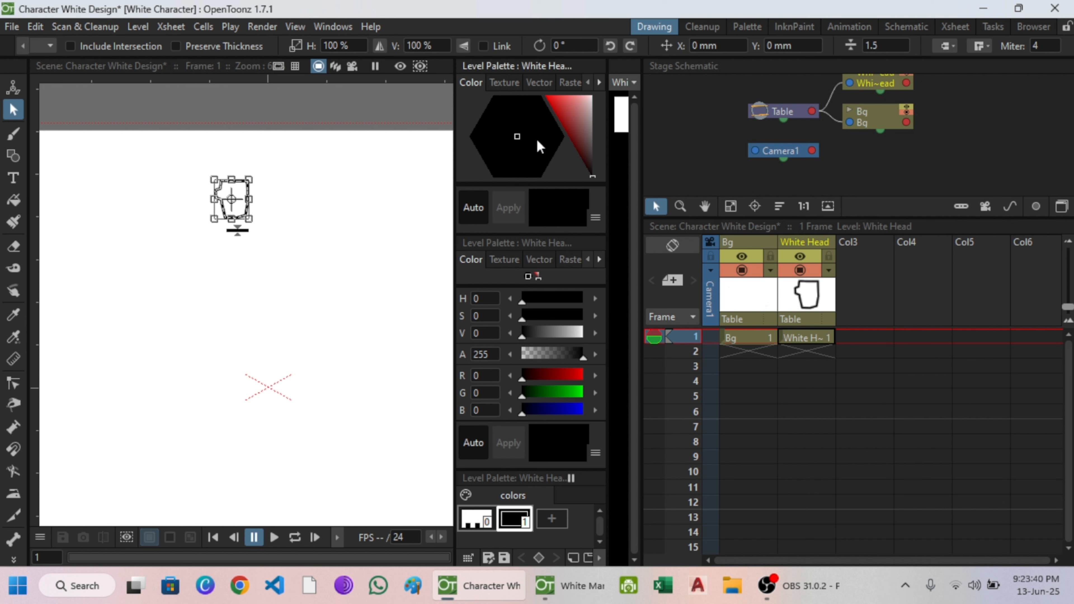
left_click(413, 225)
- Set the Geometric tool's stroke size to 1.5
scroll(235, 251, "up", 2)
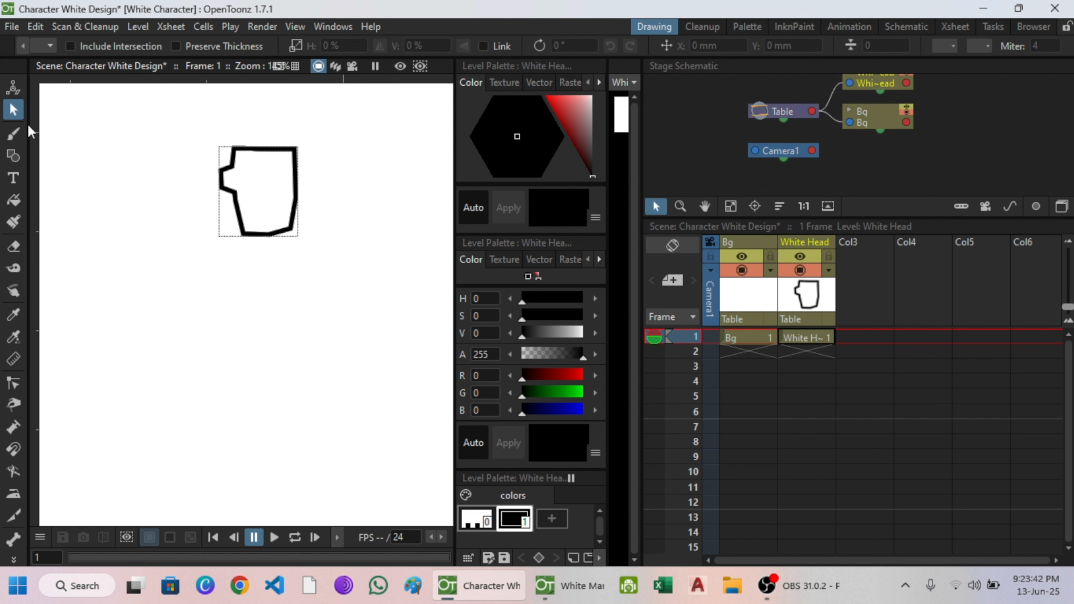
left_click(13, 155)
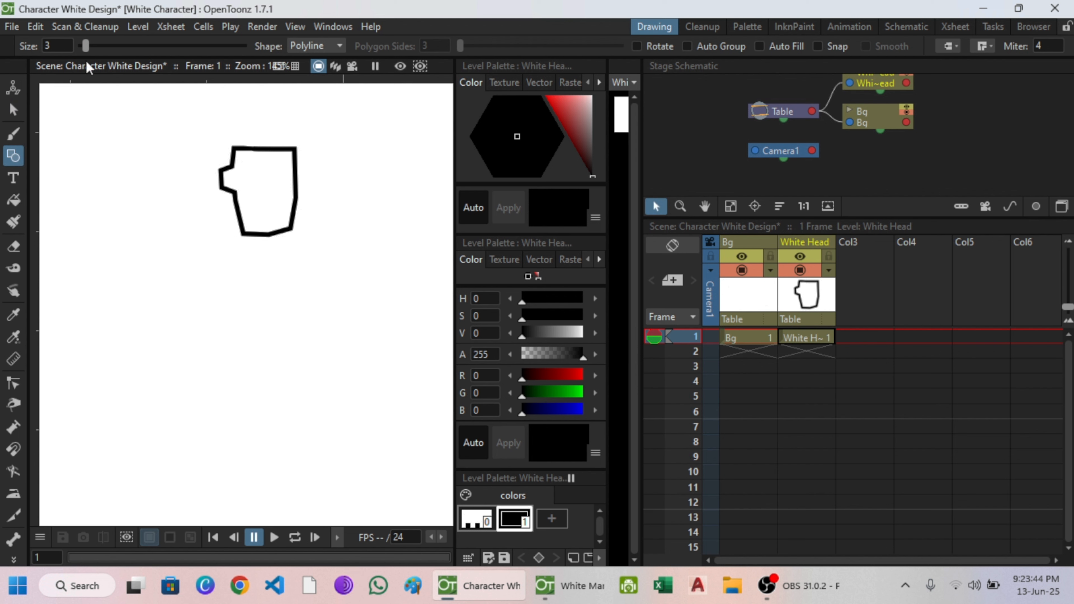
left_click(49, 44)
type("1.5")
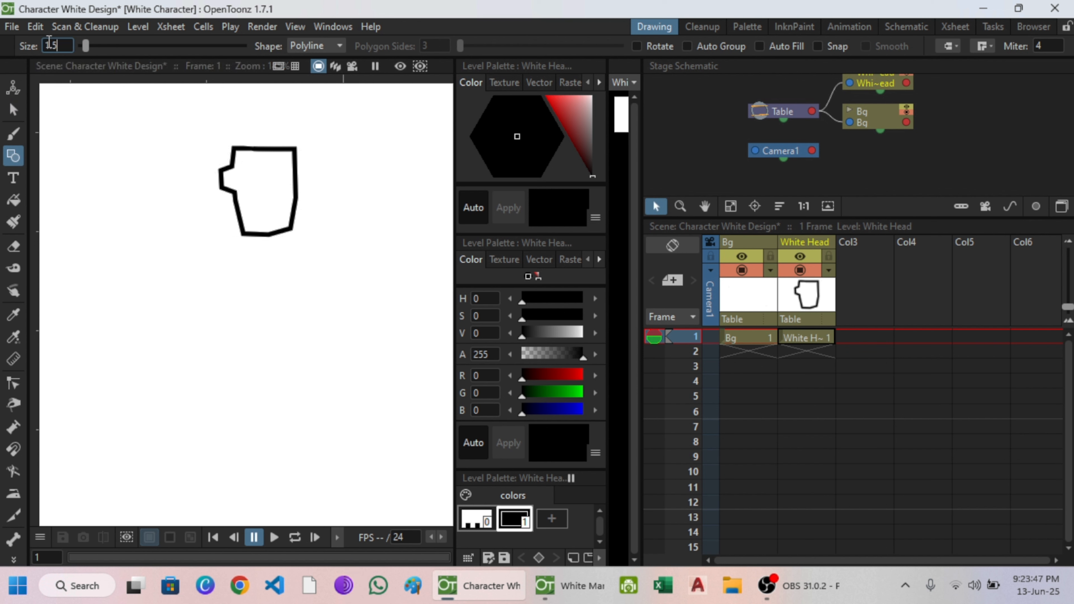
key("Return")
scroll(231, 220, "down", 2)
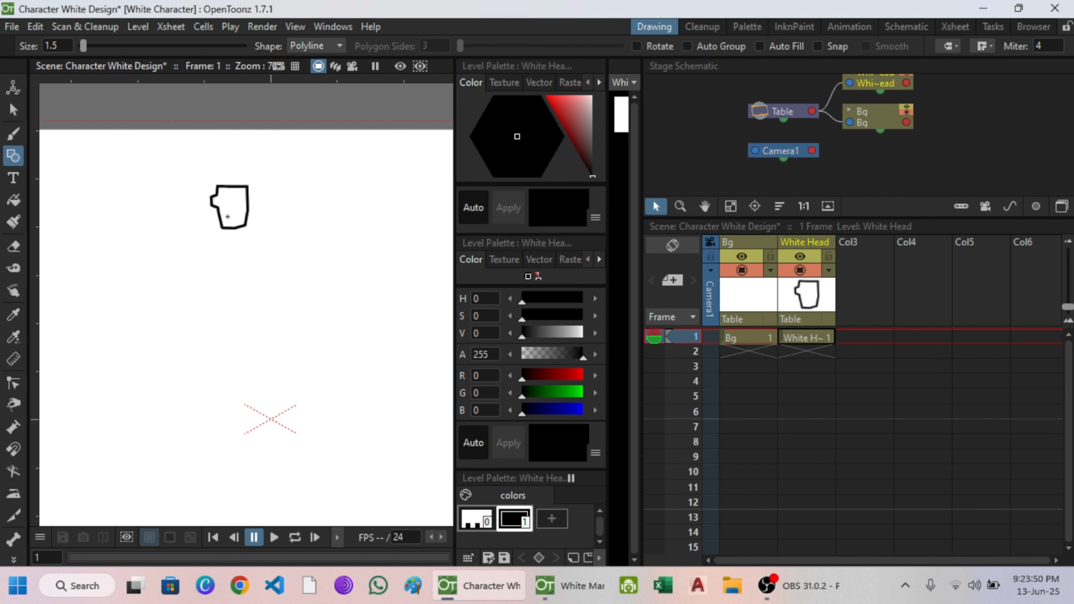
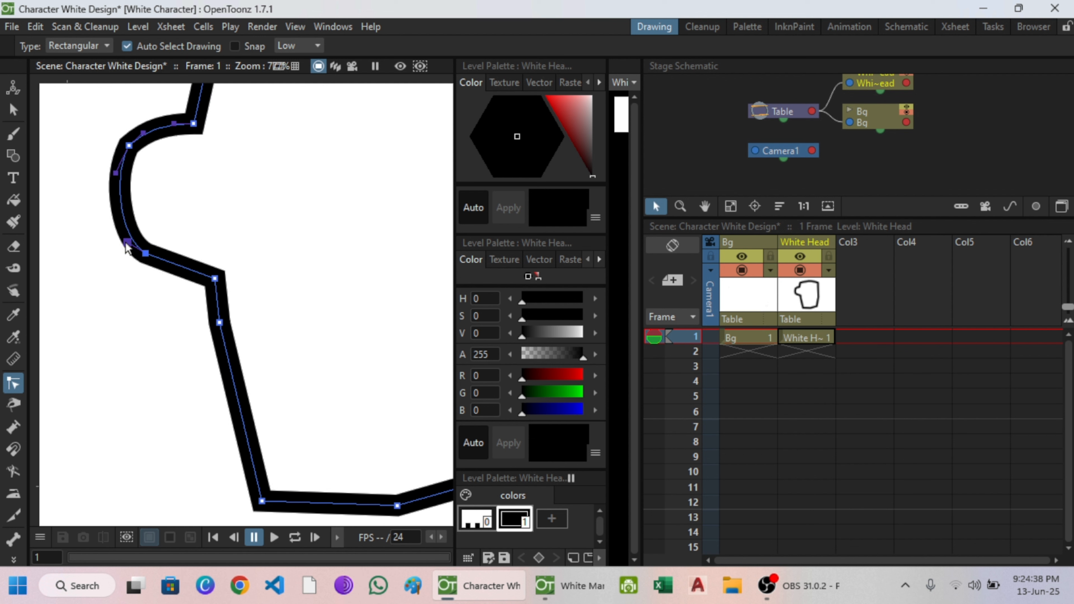
- Round the ear on the head outline by adjusting its curve handles and smoothing its lower edge into the head
left_click(118, 188)
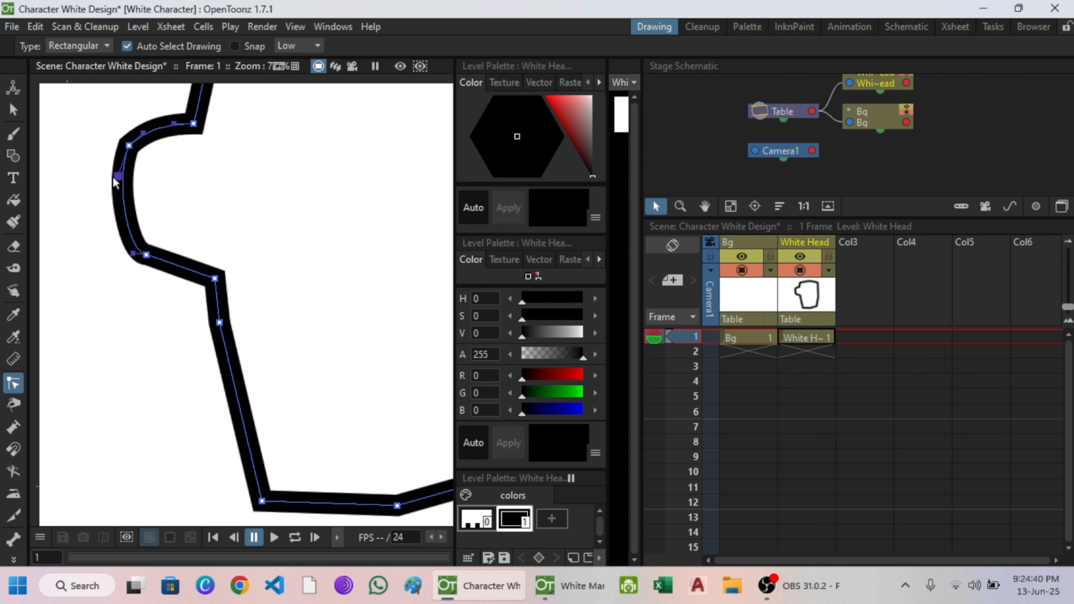
left_click_drag(116, 173, 108, 169)
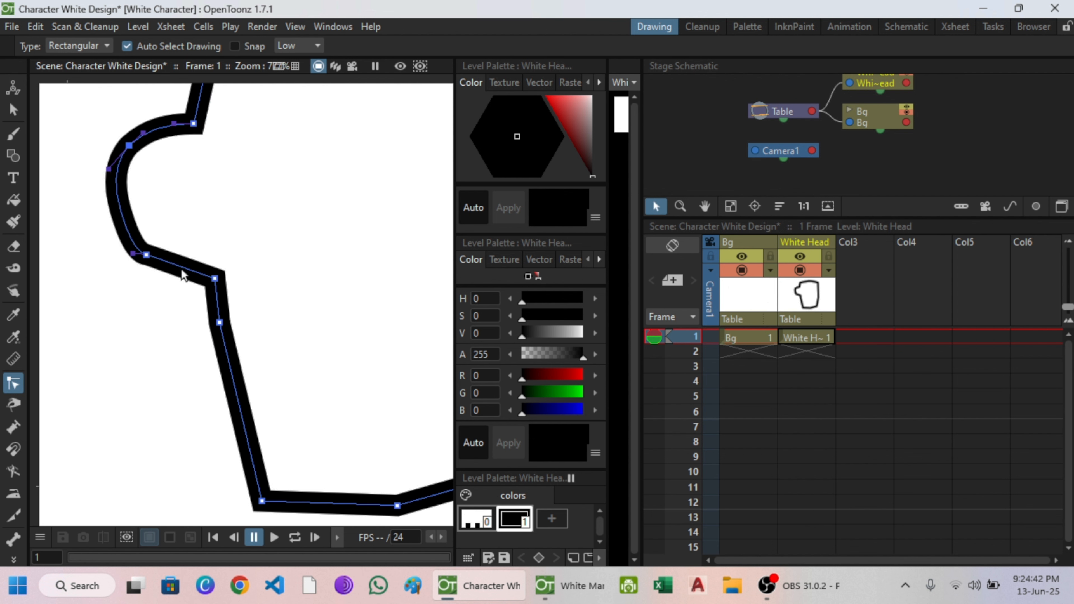
mouse_move(181, 268)
left_mouse_down()
mouse_move(174, 278)
mouse_move(150, 268)
left_mouse_up()
scroll(204, 299, "down", 2)
scroll(203, 300, "down", 2)
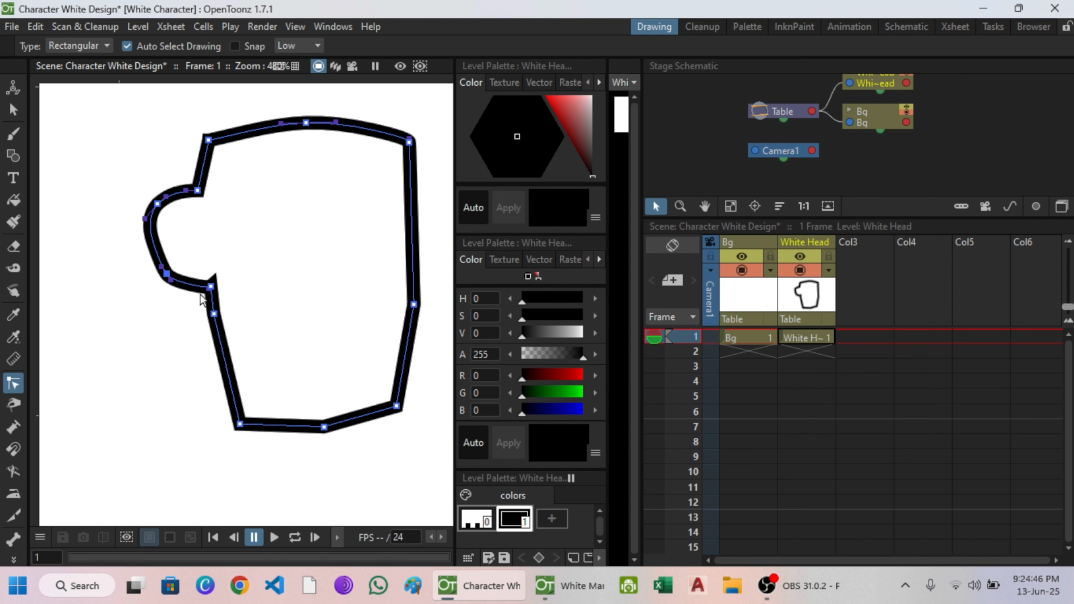
scroll(199, 298, "up", 3)
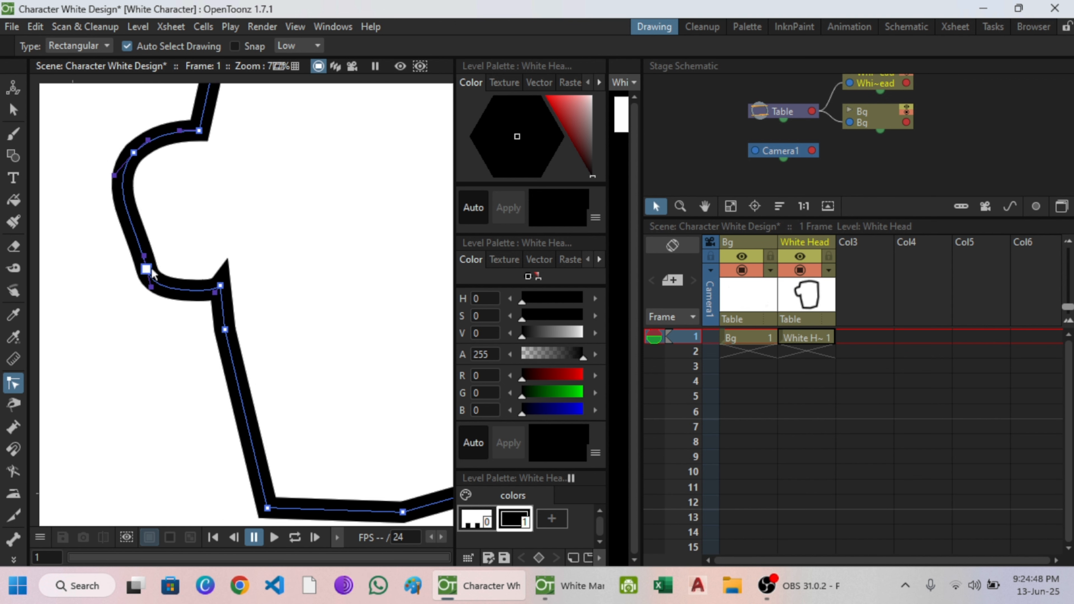
left_click_drag(144, 255, 137, 257)
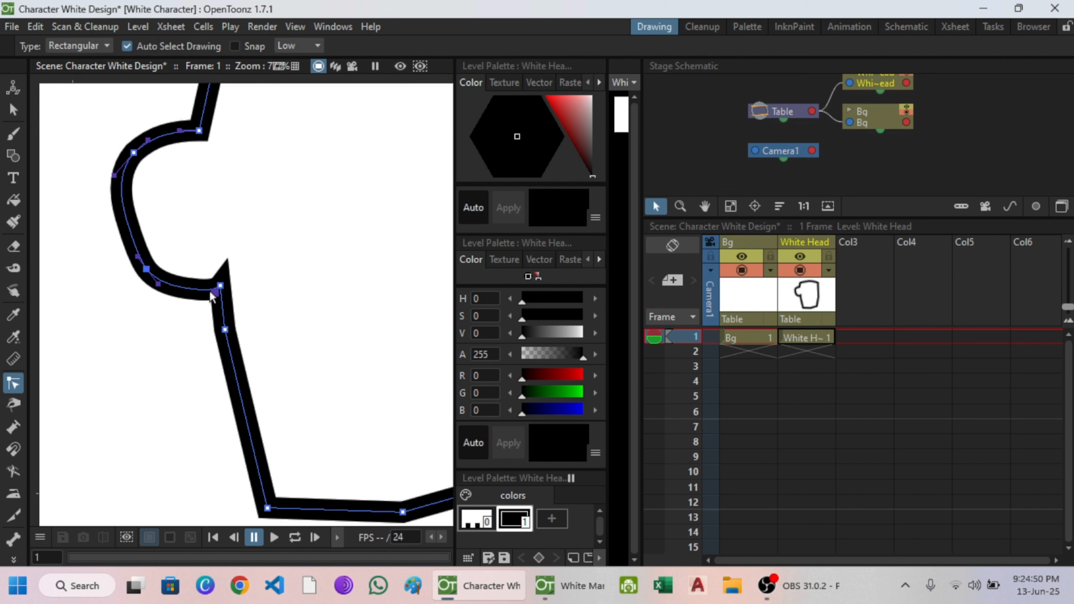
left_click_drag(215, 292, 187, 288)
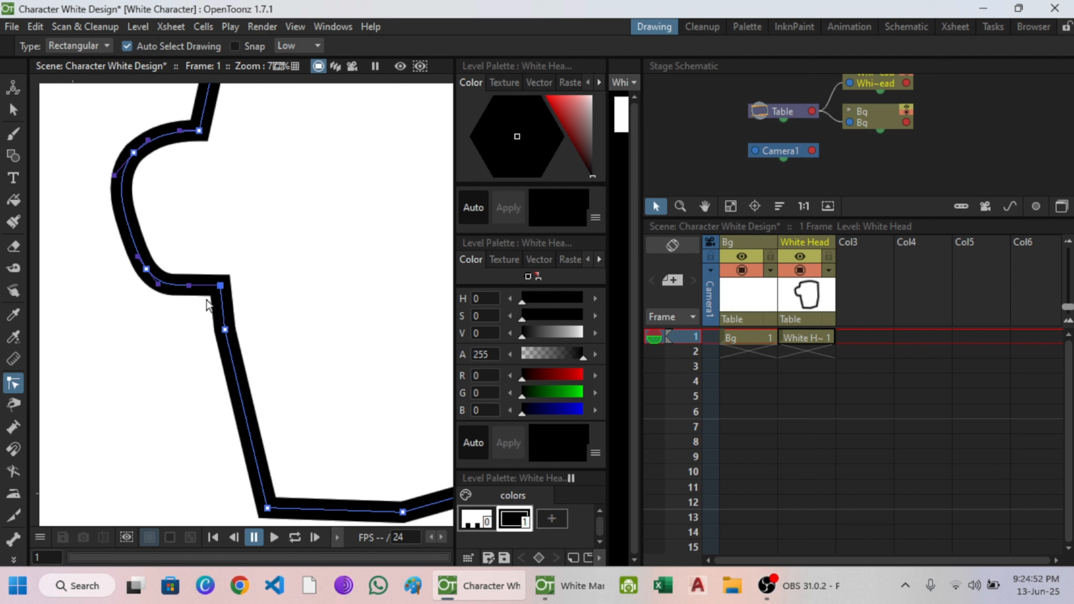
- Shift the two outline points just below the ear and bend the line into a curve toward the jaw
mouse_move(225, 329)
left_mouse_down()
mouse_move(237, 378)
mouse_move(199, 351)
mouse_move(239, 325)
left_mouse_up()
left_click_drag(220, 286, 214, 291)
scroll(245, 317, "down", 1)
left_click_drag(355, 317, 363, 315)
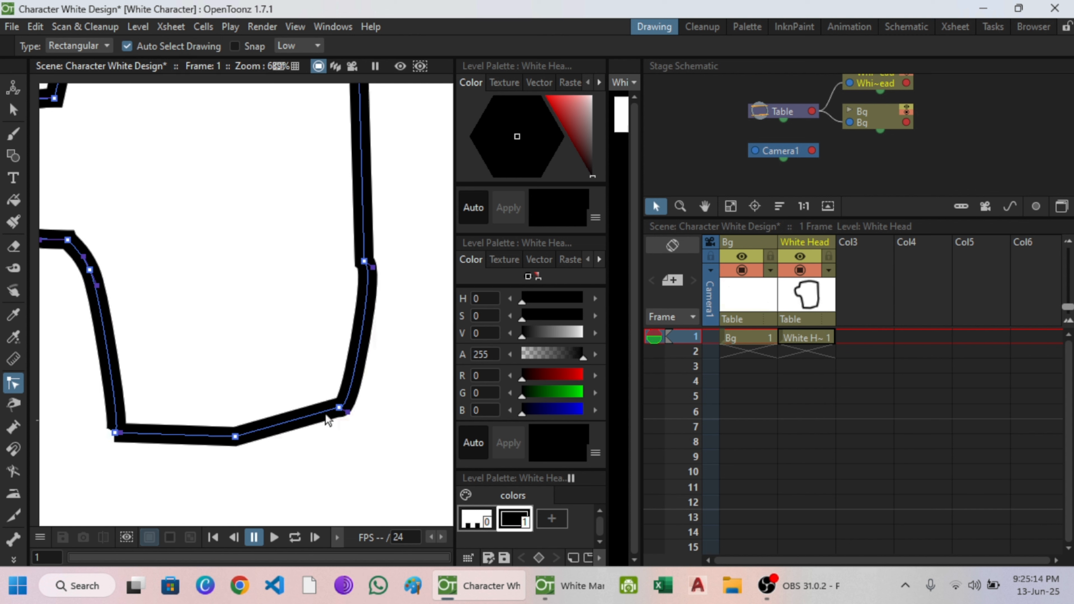
- Curve the chin's lower edge and bend the jaw line on the ear side into the chin corner
left_click_drag(340, 407, 241, 451)
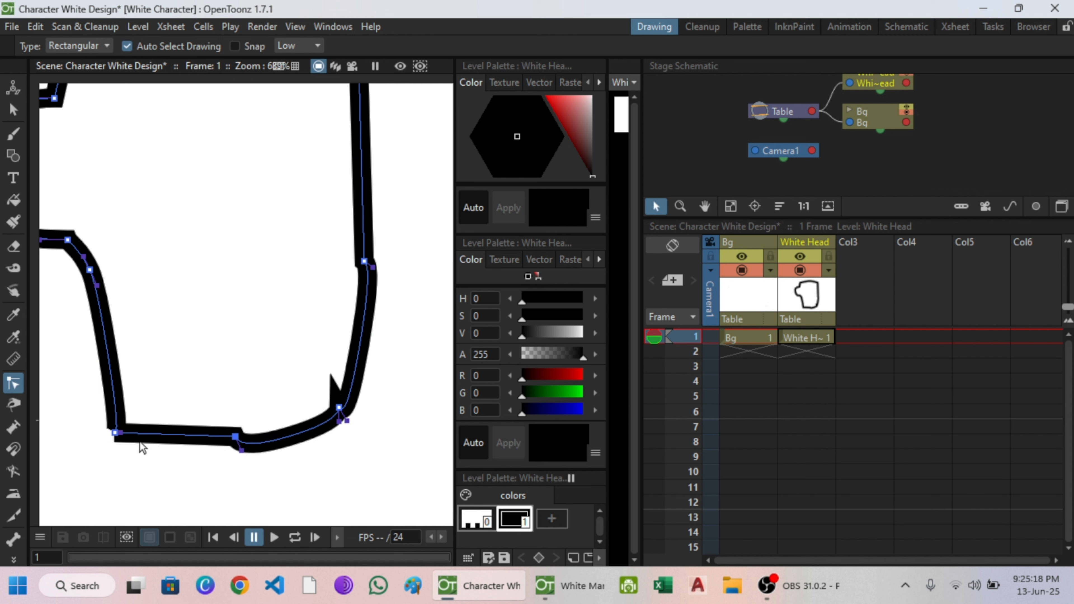
mouse_move(121, 435)
left_mouse_down()
mouse_move(130, 448)
mouse_move(98, 428)
mouse_move(104, 417)
left_mouse_up()
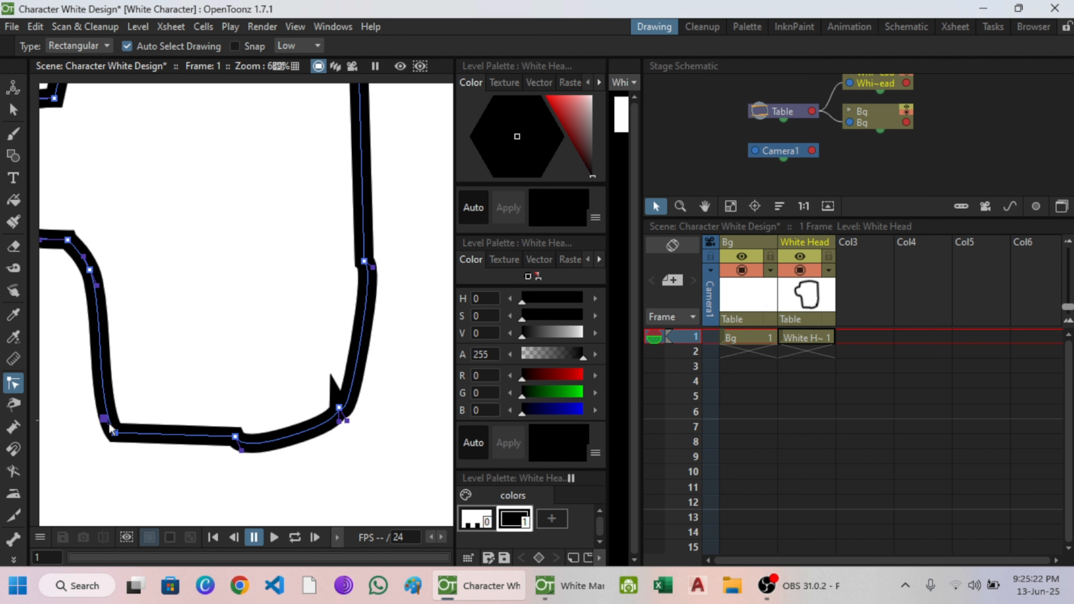
scroll(118, 380, "down", 3)
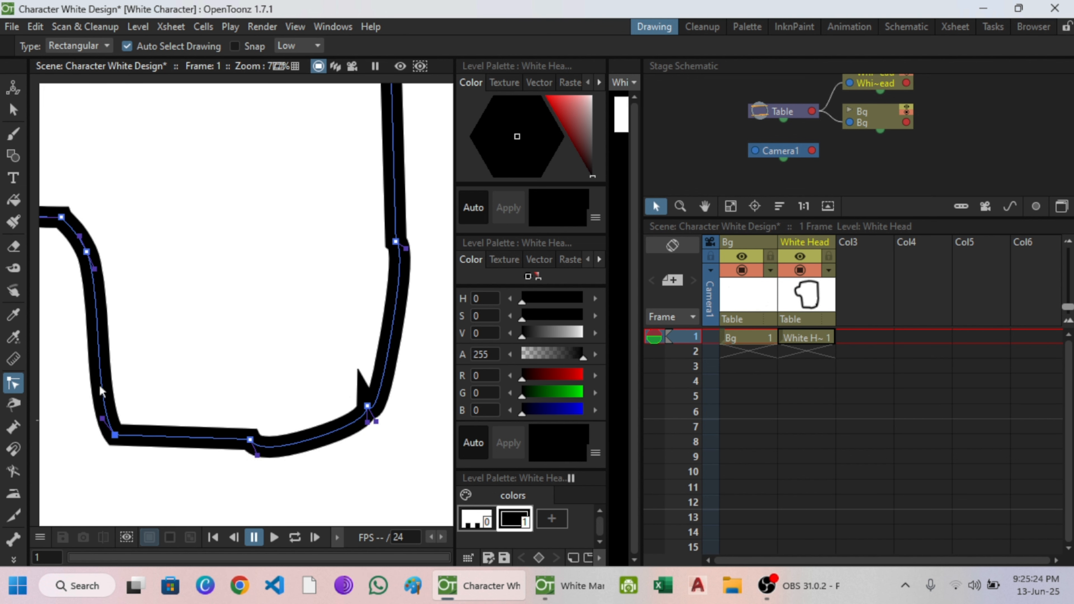
scroll(119, 380, "down", 3)
left_click_drag(138, 377, 159, 331)
- Bow the face side of the head outline opposite the ear outward and round its upper corner
scroll(235, 277, "up", 6)
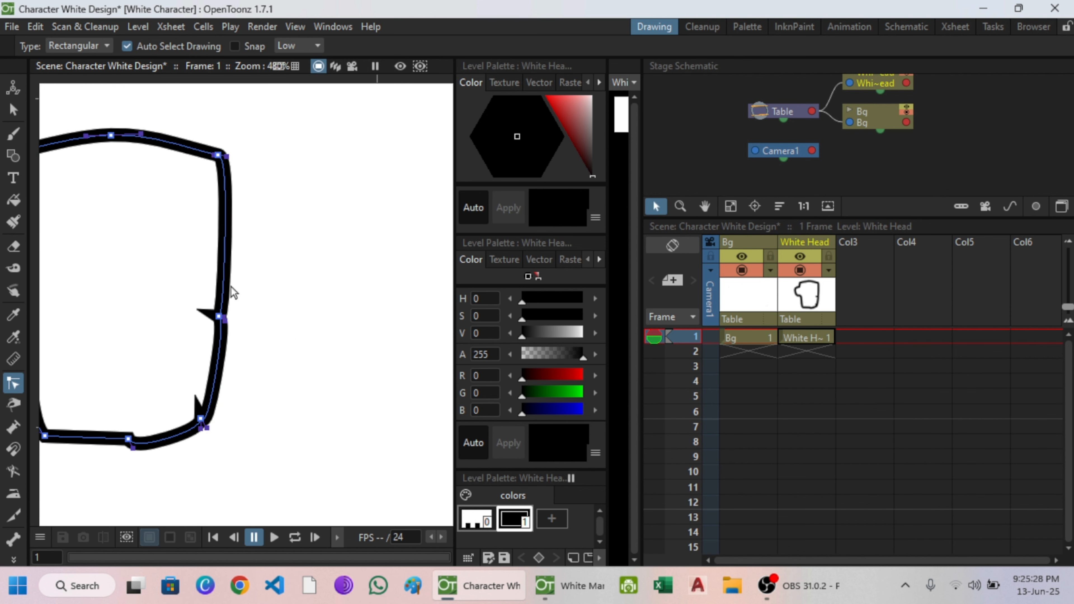
scroll(220, 312, "up", 5)
left_click_drag(231, 336, 188, 491)
mouse_move(228, 325)
left_mouse_down()
mouse_move(259, 280)
mouse_move(266, 235)
mouse_move(249, 217)
left_mouse_up()
scroll(210, 329, "down", 5)
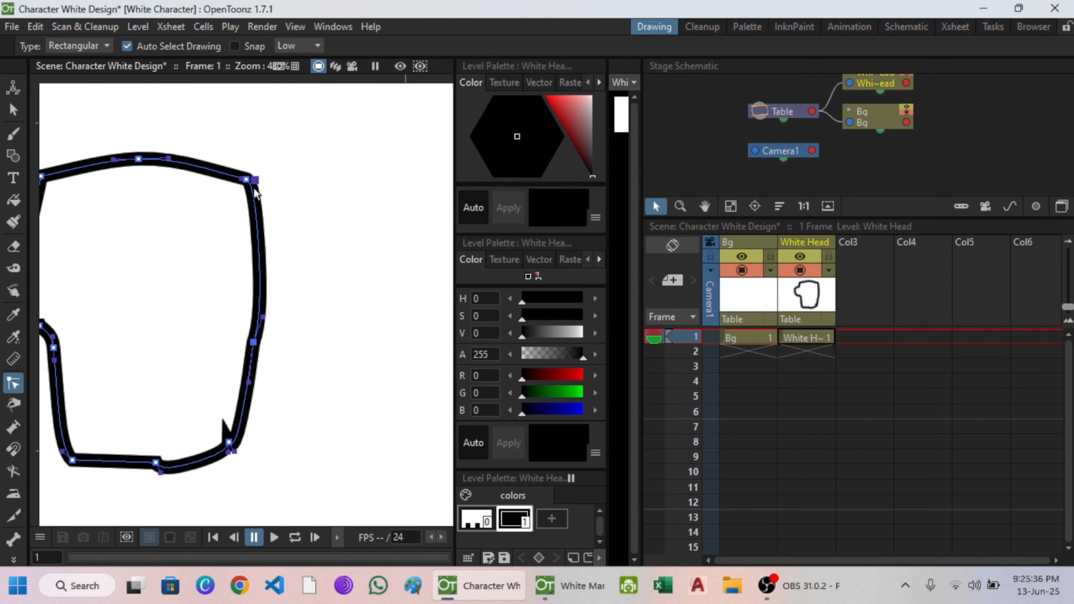
scroll(246, 187, "up", 3)
mouse_move(215, 164)
left_mouse_down()
mouse_move(189, 151)
mouse_move(229, 162)
mouse_move(195, 151)
left_mouse_up()
scroll(196, 151, "down", 5)
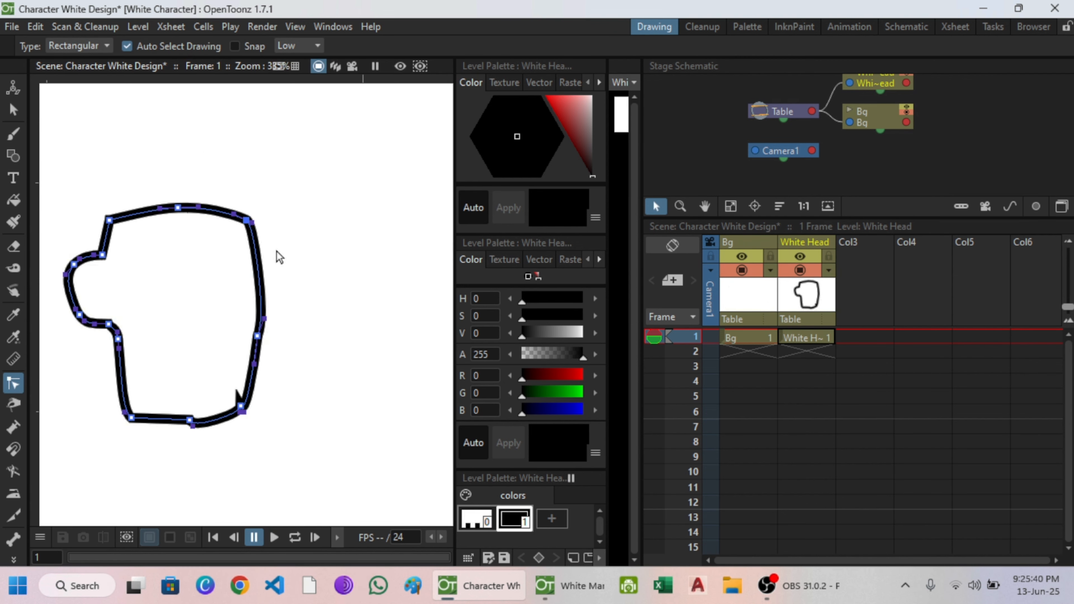
- Smooth the chin corner opposite the ear into a rounded curve running from the face side to the chin
scroll(279, 255, "up", 3)
scroll(309, 312, "up", 4)
mouse_move(284, 310)
left_mouse_down()
mouse_move(332, 283)
mouse_move(256, 303)
left_mouse_up()
left_click_drag(393, 290, 342, 306)
left_click_drag(395, 262, 263, 349)
scroll(394, 269, "down", 4)
left_click_drag(295, 245, 304, 248)
scroll(263, 292, "down", 7)
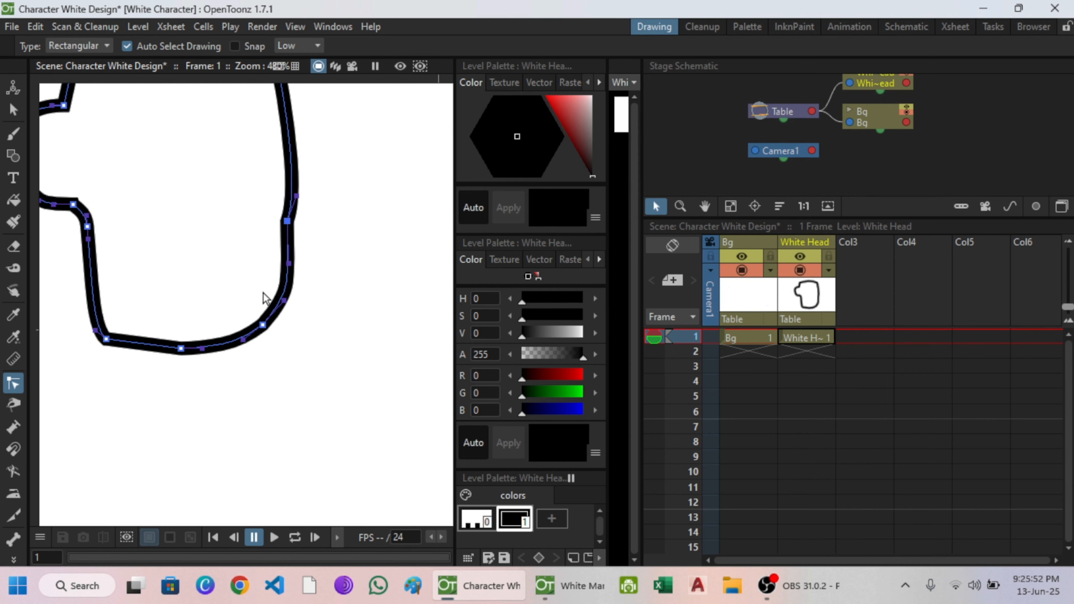
- Bow the jaw line below the ear and adjust the handles at its chin corner to reshape the bend
left_click_drag(262, 292, 304, 308)
scroll(192, 329, "up", 3)
scroll(179, 256, "down", 2)
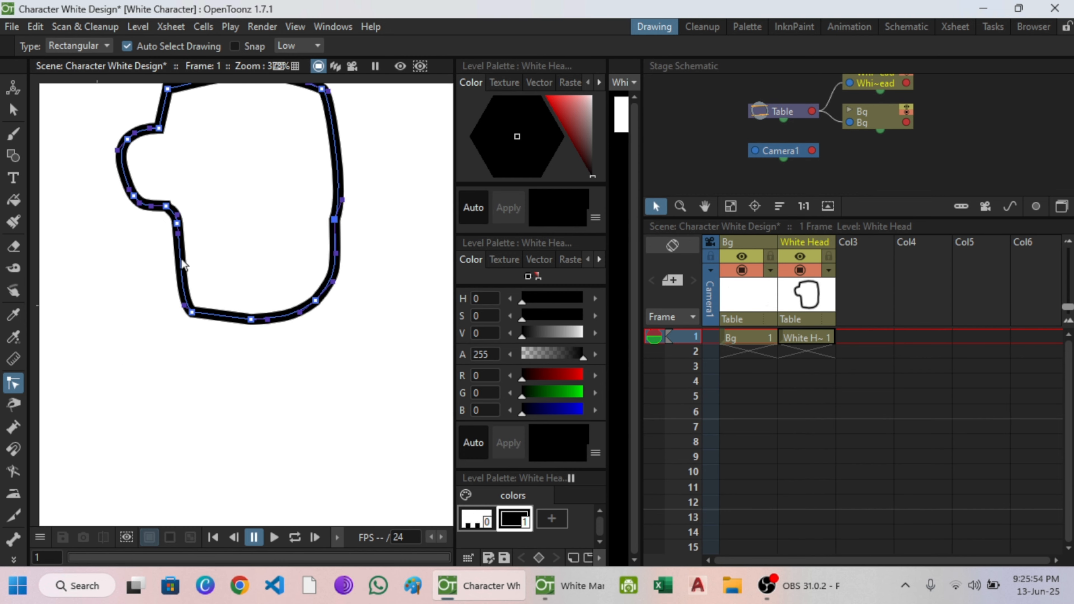
scroll(207, 309, "up", 4)
scroll(228, 355, "down", 3)
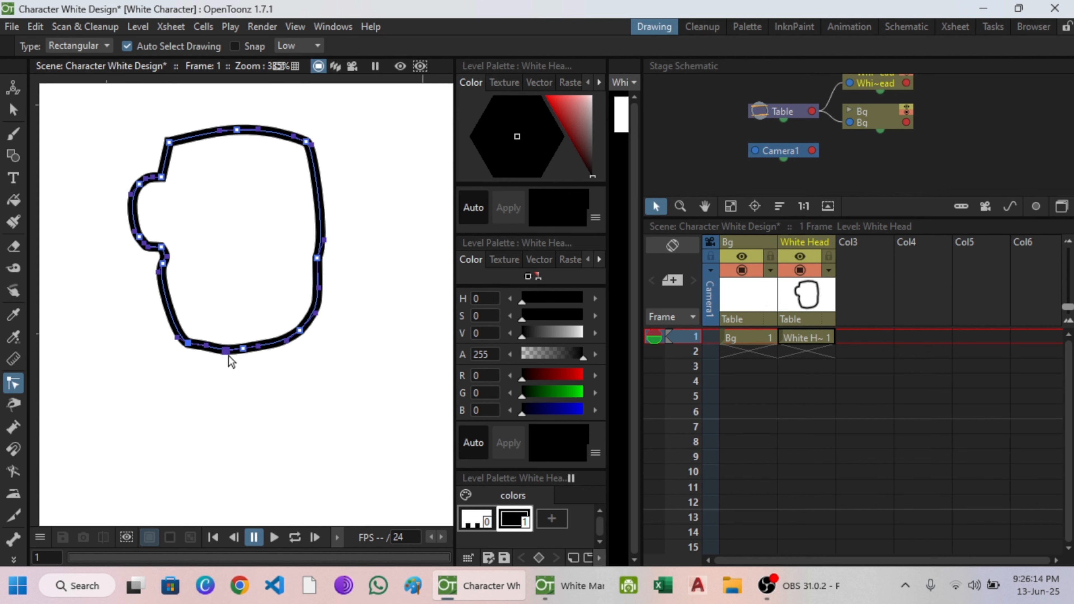
scroll(259, 362, "down", 2)
scroll(202, 354, "up", 2)
scroll(202, 354, "up", 4)
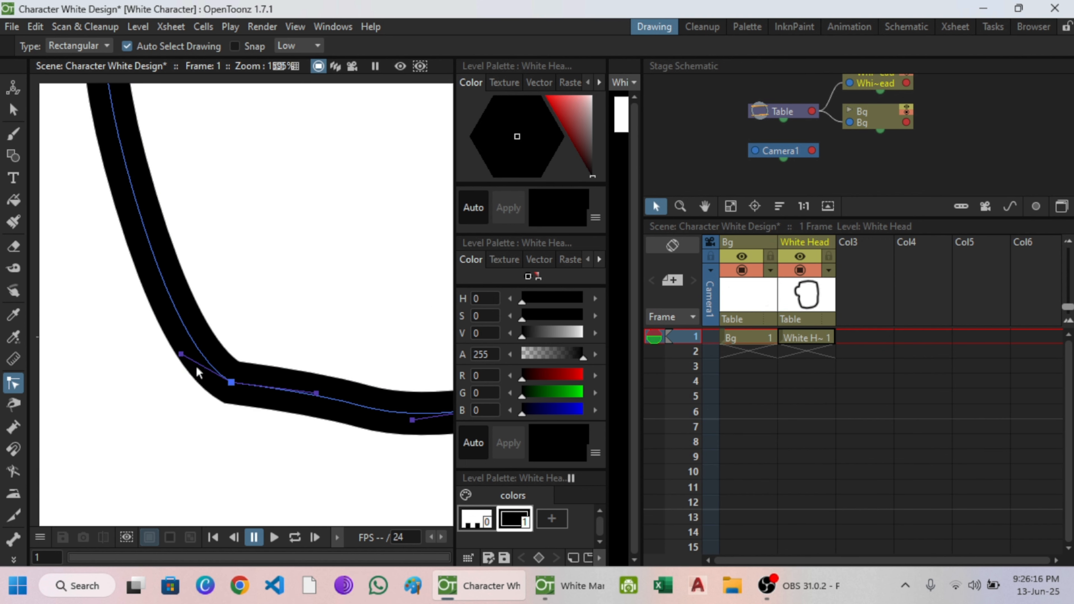
left_click_drag(182, 352, 190, 338)
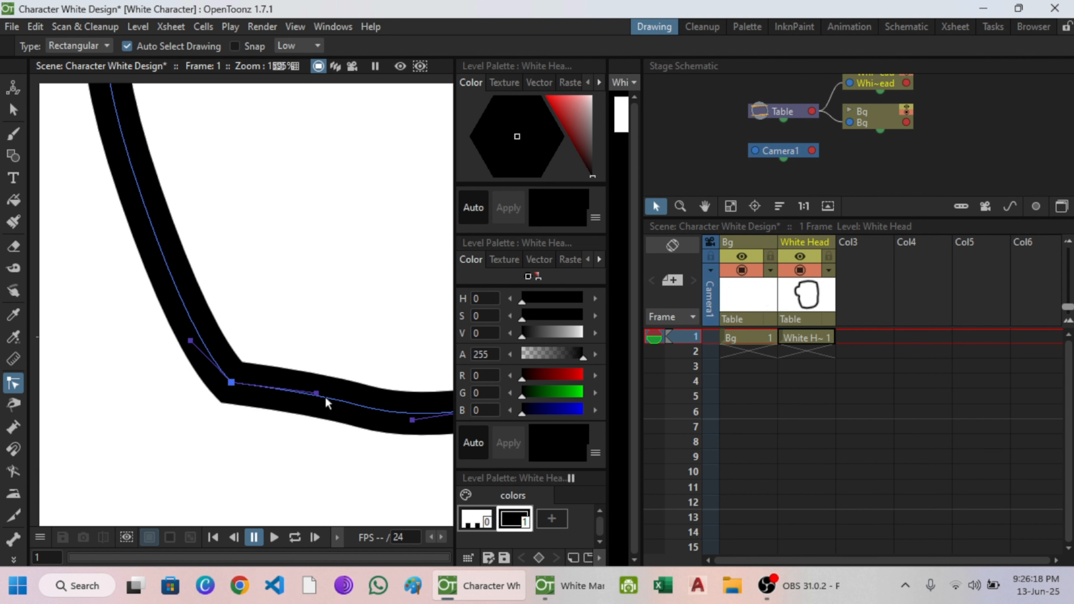
left_click_drag(317, 394, 311, 409)
scroll(174, 343, "down", 17)
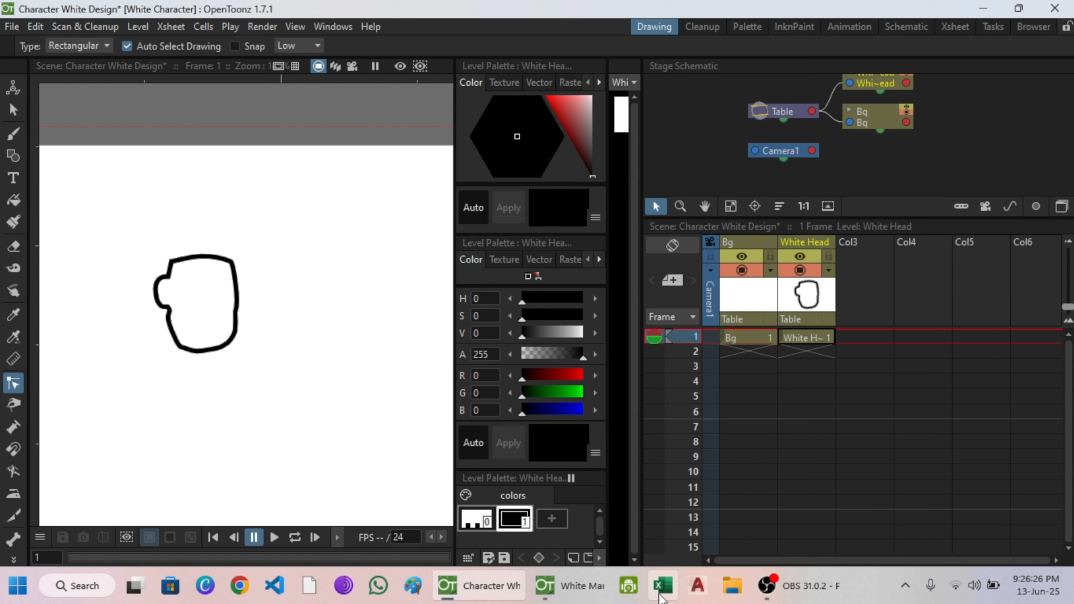
- Switch to the White Man Scene 1 window and compare the reference character's head with the drawn outline
left_click(550, 585)
scroll(638, 425, "down", 5)
scroll(638, 425, "up", 1)
left_click_drag(638, 425, 645, 389)
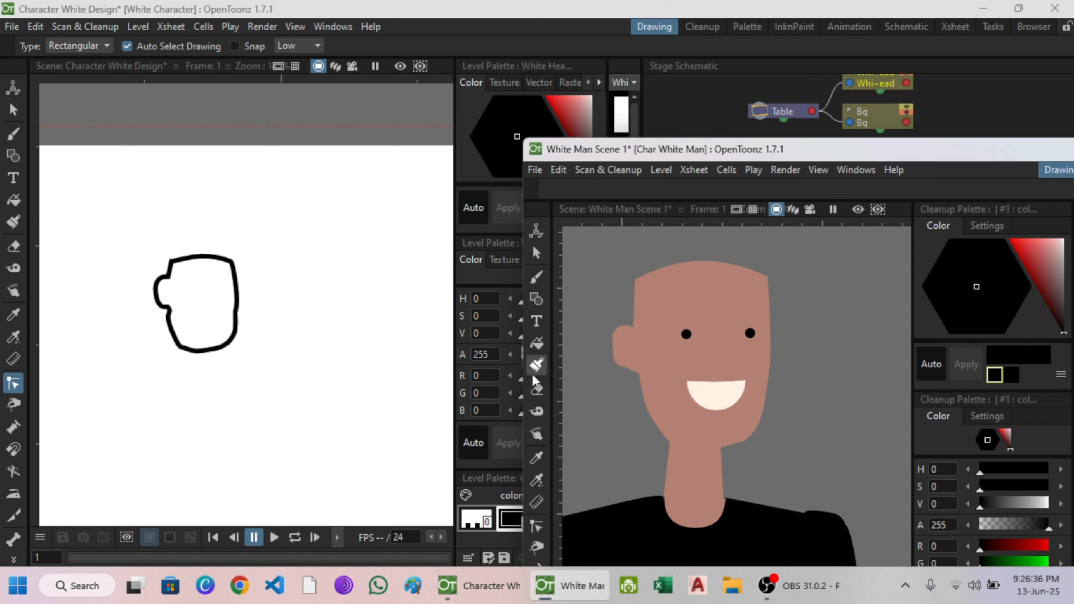
scroll(186, 268, "up", 8)
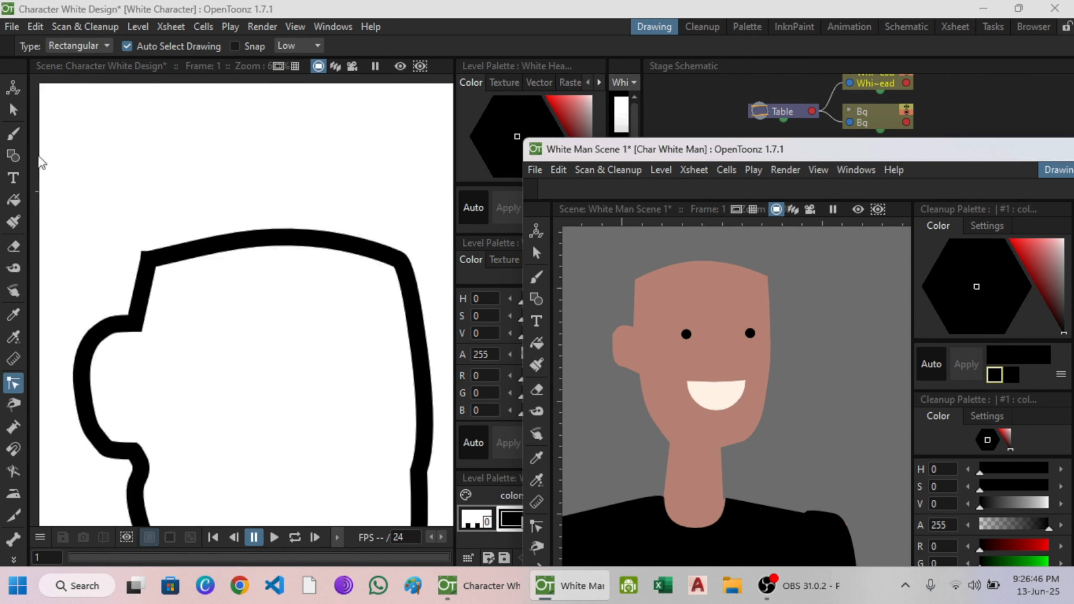
- Raise the upper corner above the ear and the crown point of the head outline to heighten the forehead
left_click(159, 247)
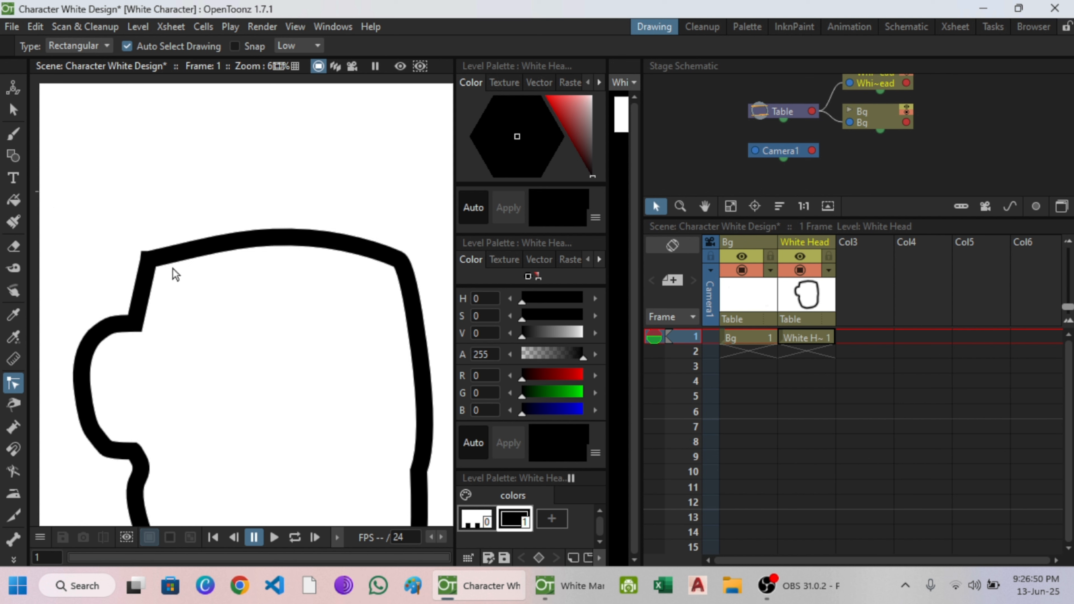
left_click(193, 251)
scroll(212, 258, "up", 1)
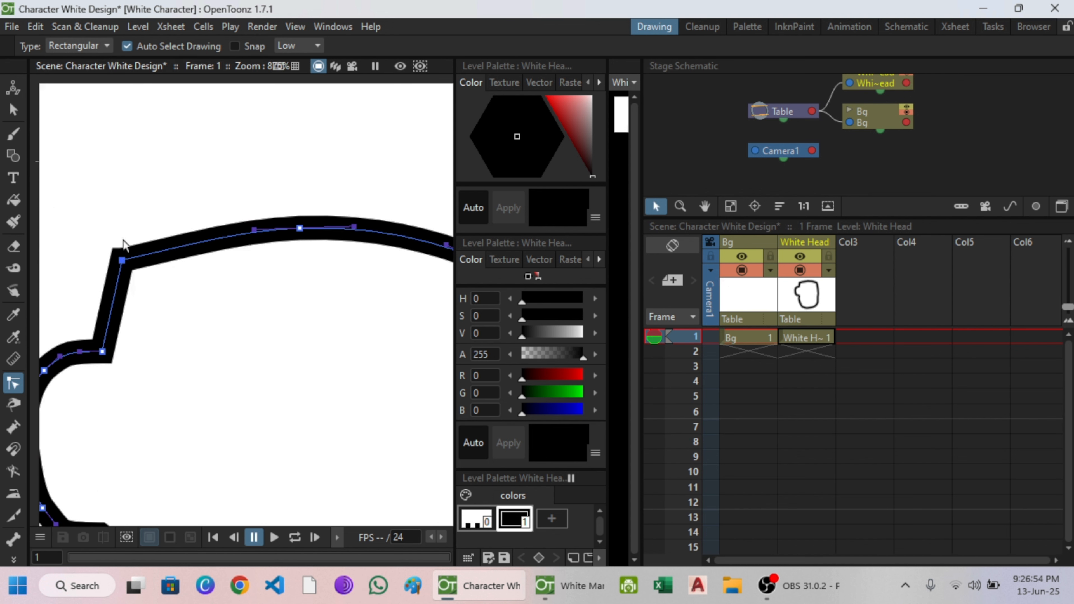
mouse_move(123, 262)
left_mouse_down()
mouse_move(128, 210)
mouse_move(127, 234)
left_mouse_up()
left_click_drag(299, 229, 322, 190)
scroll(211, 258, "down", 5)
- Switch to White Man Scene 1, select the reference head's skin-colour style, and return to the Character White Design scene
left_click(13, 110)
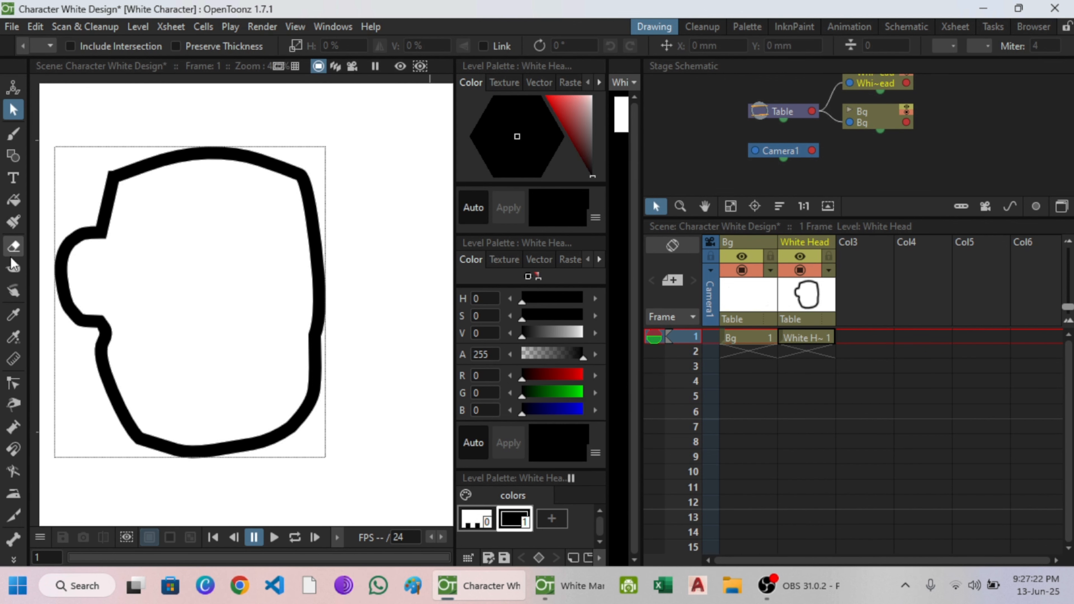
left_click(569, 585)
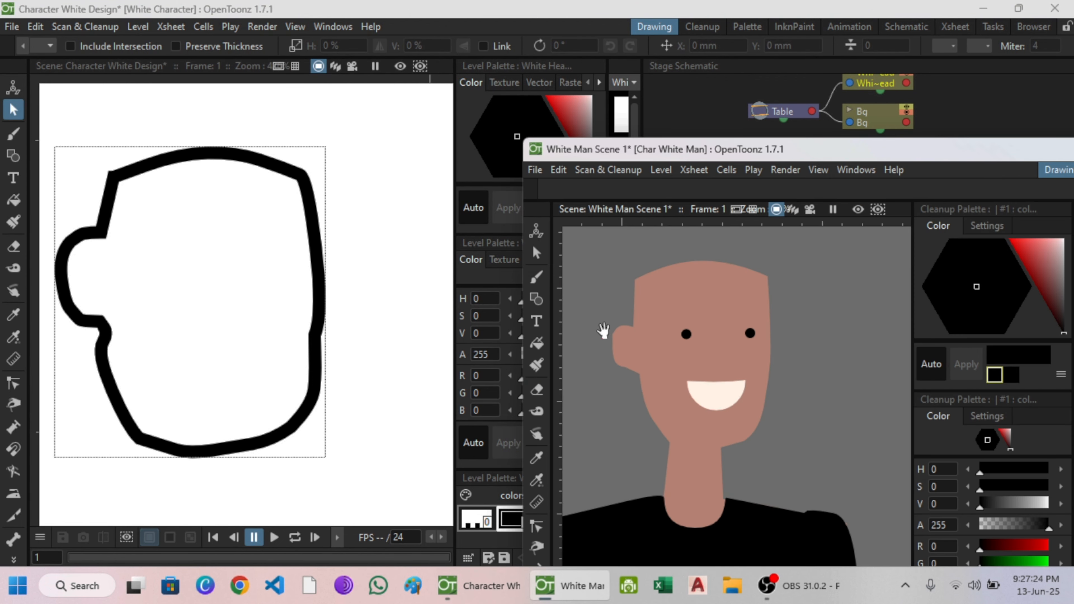
left_click_drag(827, 157, 488, 49)
double_click(528, 35)
left_click(506, 519)
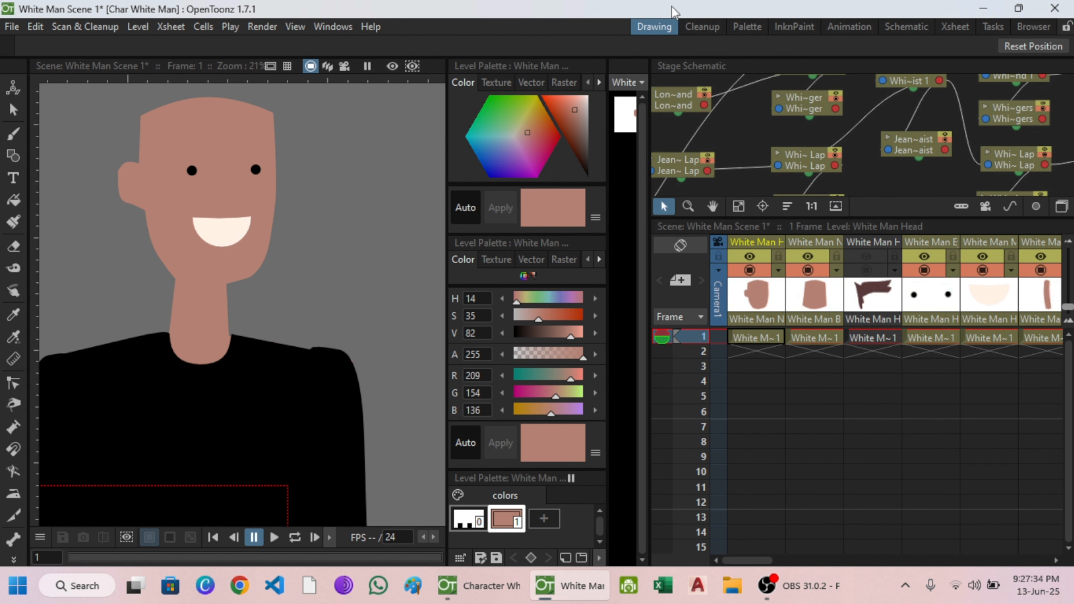
left_click_drag(676, 13, 926, 44)
left_click(122, 293)
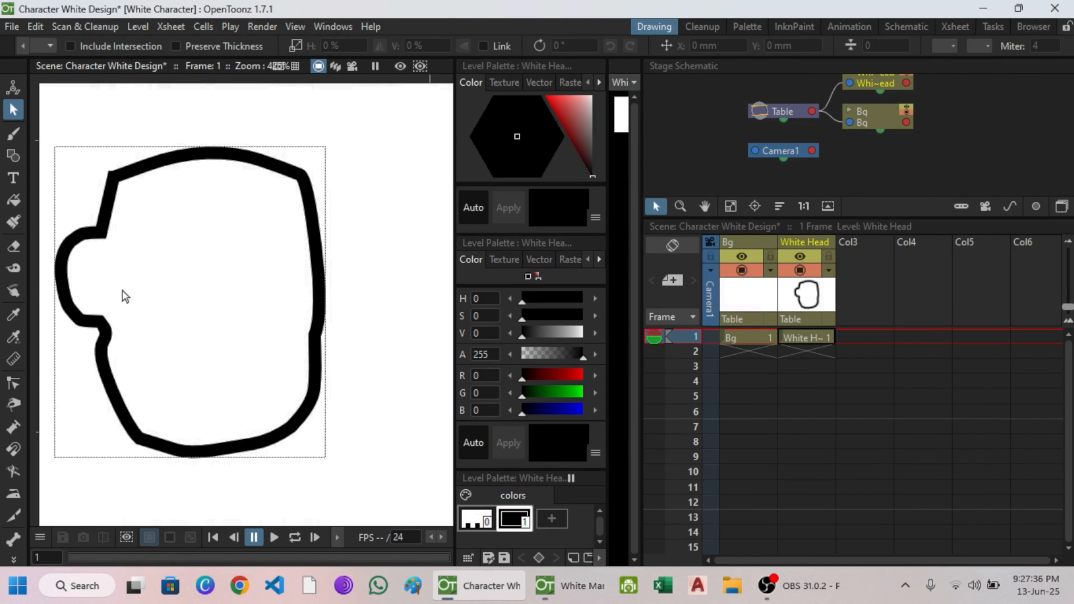
- Fill the inside of the head outline with black style 1
left_click(13, 200)
left_click(242, 291)
left_click(13, 110)
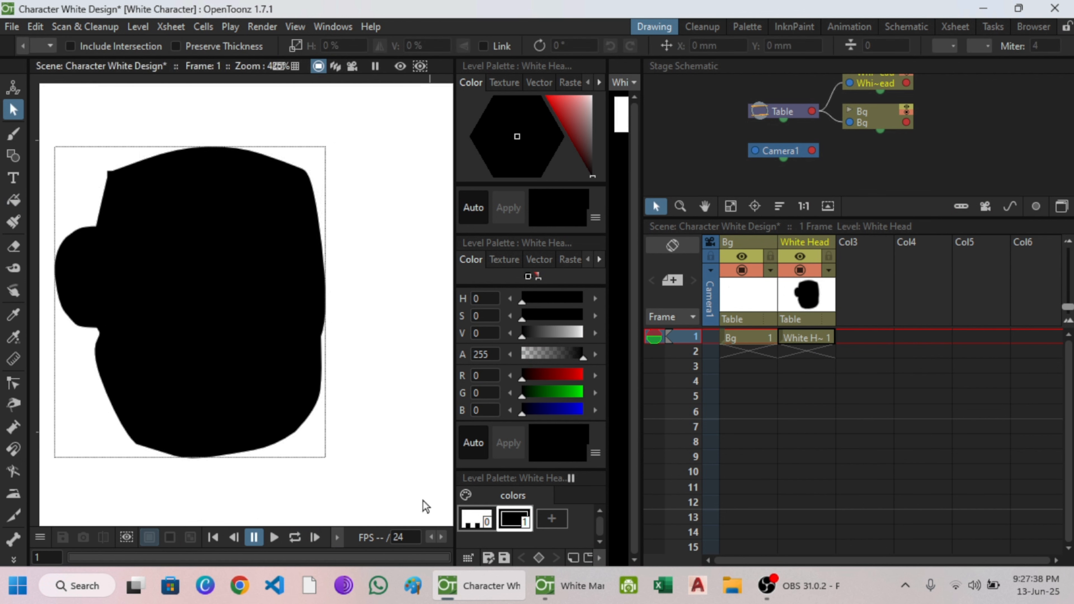
- Check the HSV values of the reference head's skin colour in the White Man Scene 1 window
mouse_move(530, 582)
left_click(564, 590)
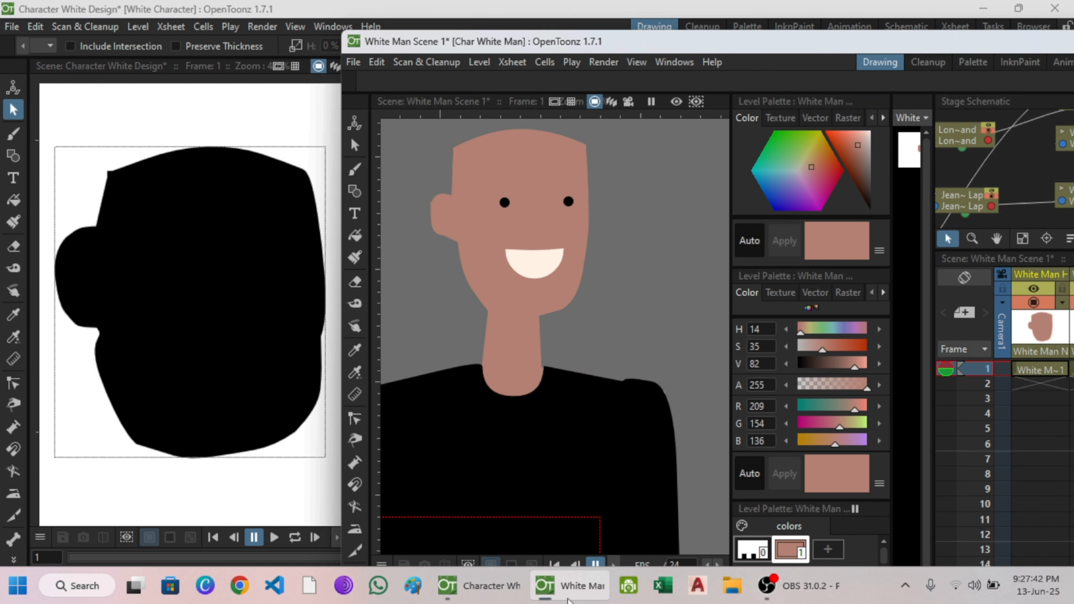
left_click(568, 597)
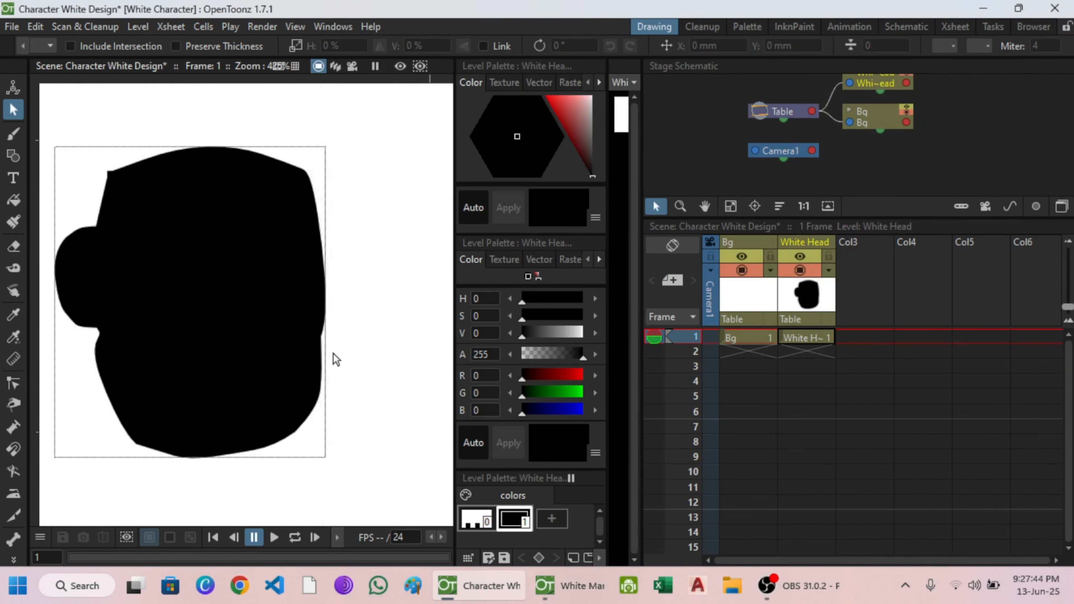
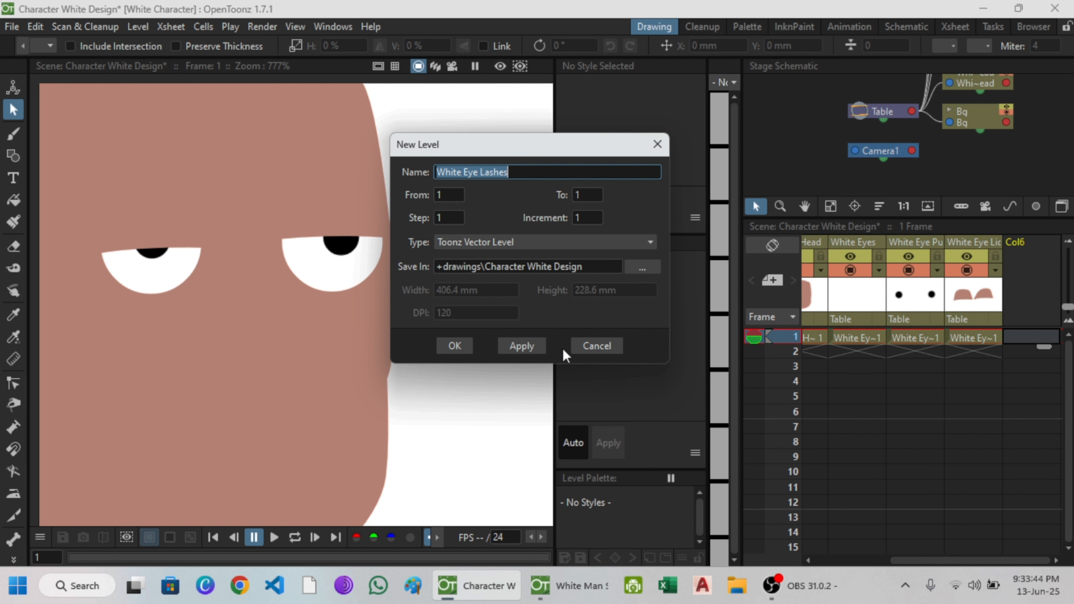
- Create the Toonz vector level White Eye Lashes and rename its column White Eye Lashes
left_click(452, 346)
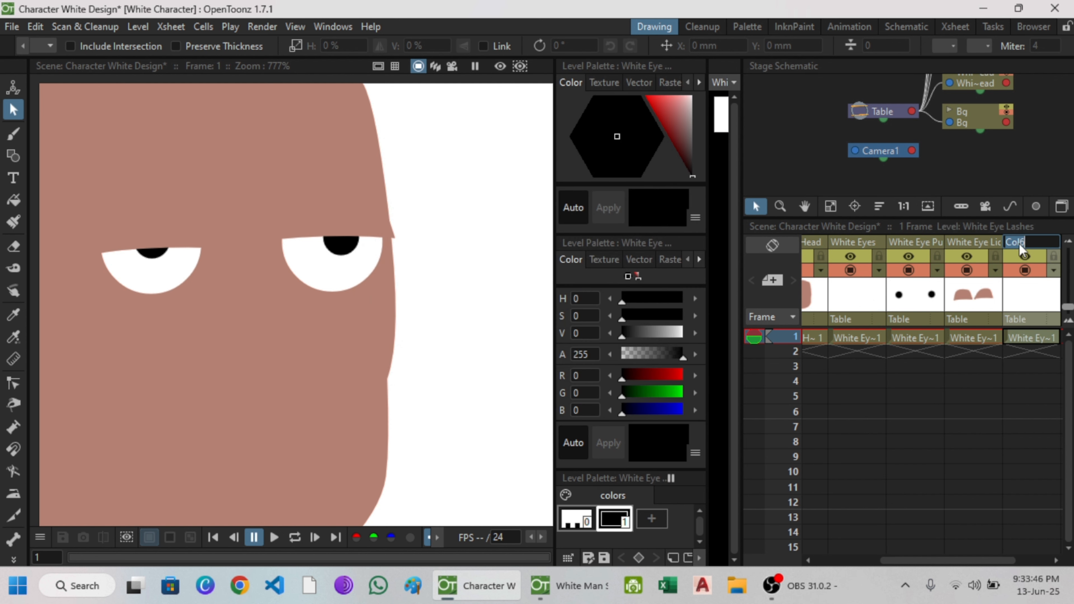
double_click(1019, 243)
type("White Eye Lashes")
left_click(1022, 337)
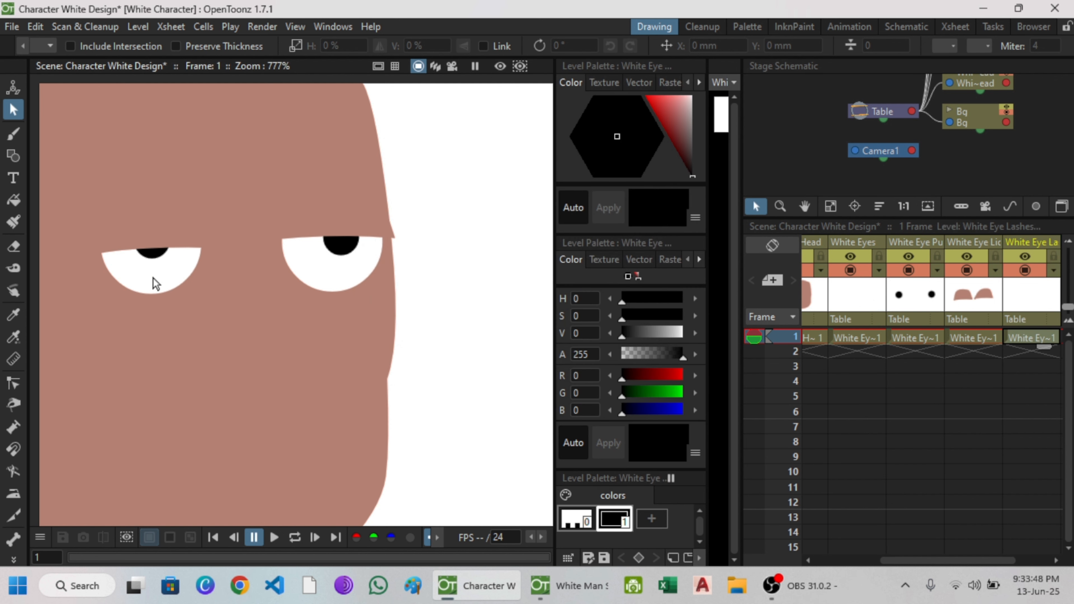
- Draw a short curved black polyline stroke between the two eyes on the White Eye Lashes level
scroll(153, 273, "down", 2)
left_click_drag(149, 250, 239, 254)
scroll(280, 267, "up", 5)
scroll(320, 294, "up", 3)
left_click(974, 337)
left_click(14, 156)
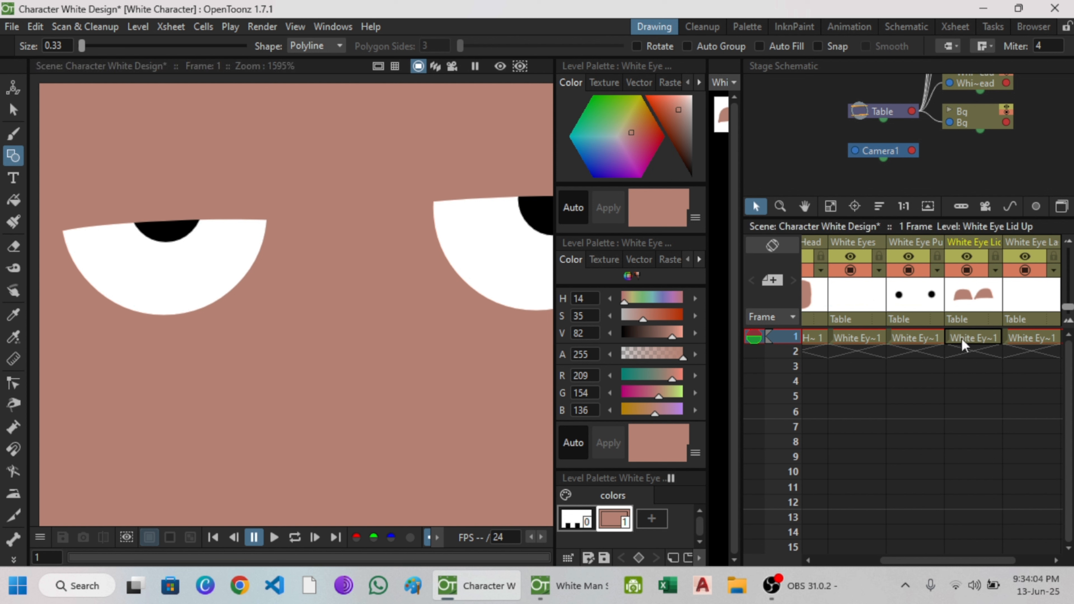
left_click(1032, 338)
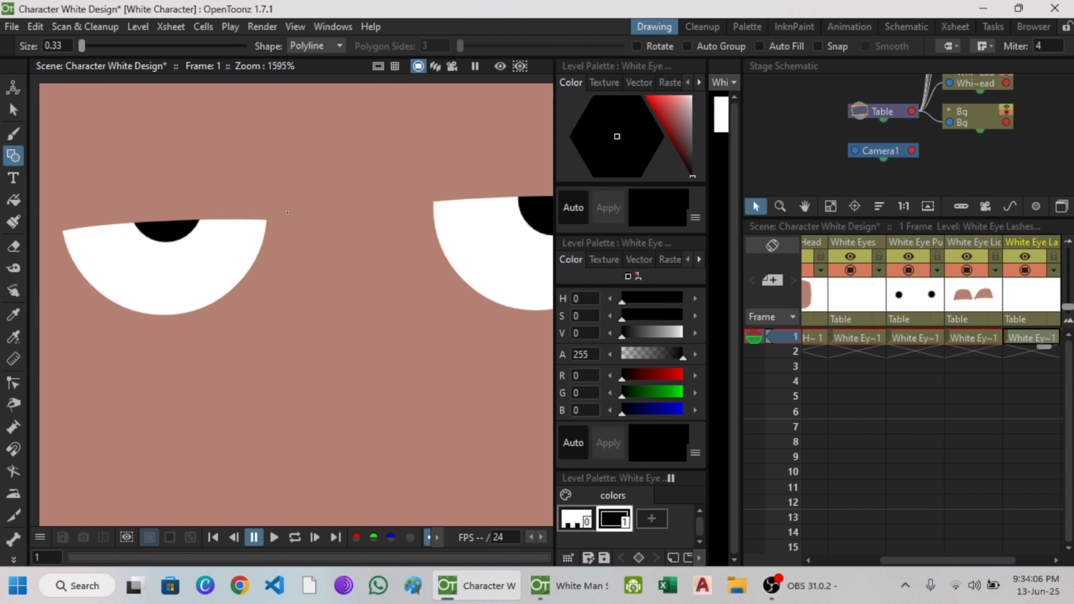
left_click(307, 208)
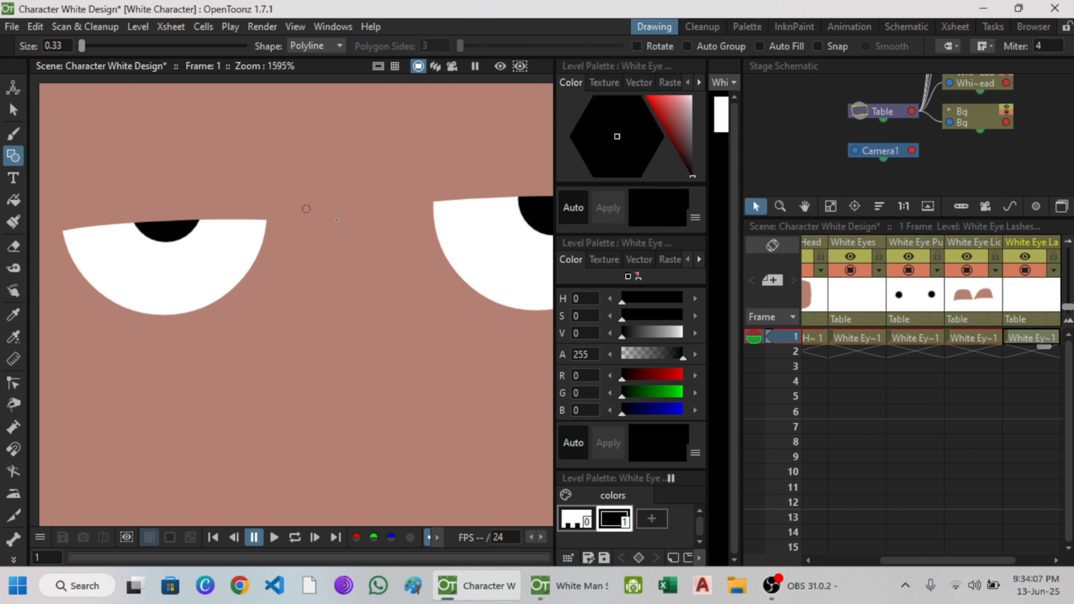
left_click(361, 227)
double_click(360, 228)
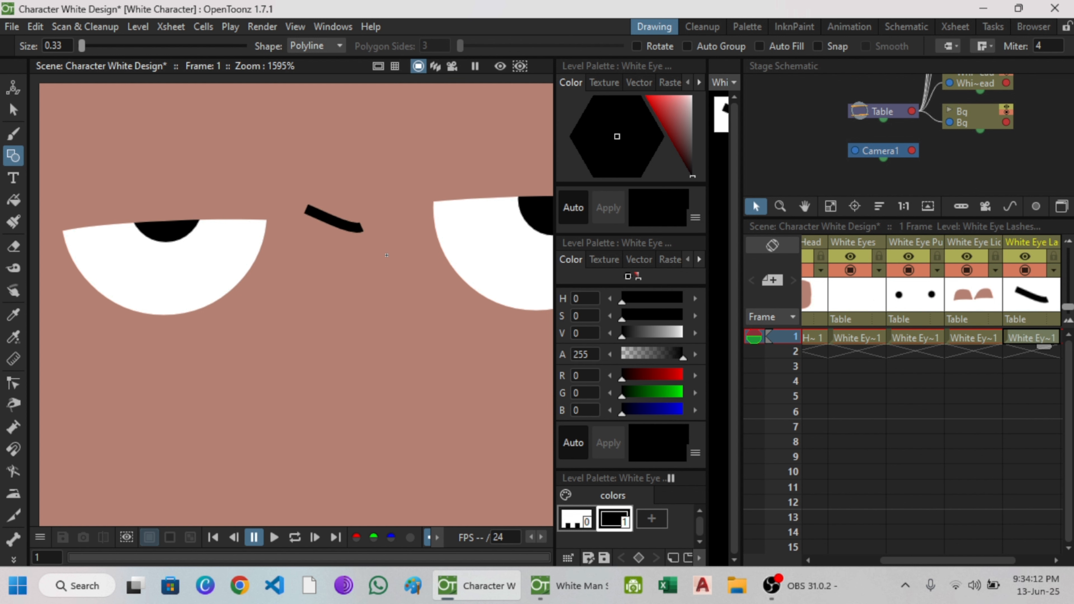
- Set the short lash stroke's thickness to 0.3, then delete the stroke
left_click(13, 110)
left_click(322, 214)
scroll(356, 230, "up", 2)
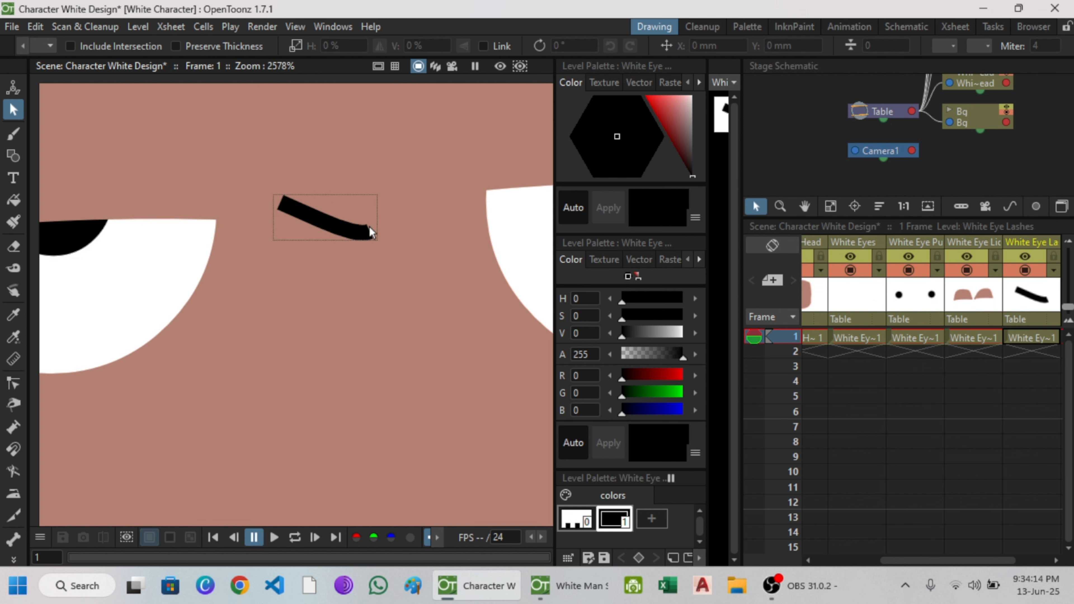
left_click(370, 231)
left_click(878, 46)
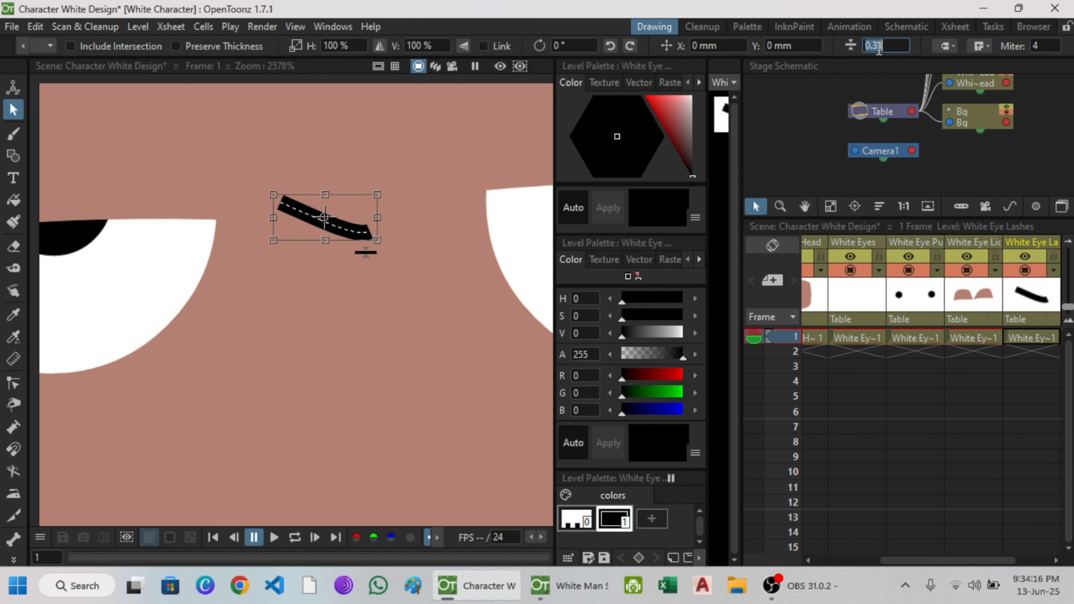
type("0.3")
key("Return")
key("Delete")
- Draw a short curved lash with the Polyline shape, starting at the left eye's inner upper corner and sloping down toward the nose
left_click(13, 156)
left_click(218, 217)
left_click_drag(272, 248, 281, 248)
key("Return")
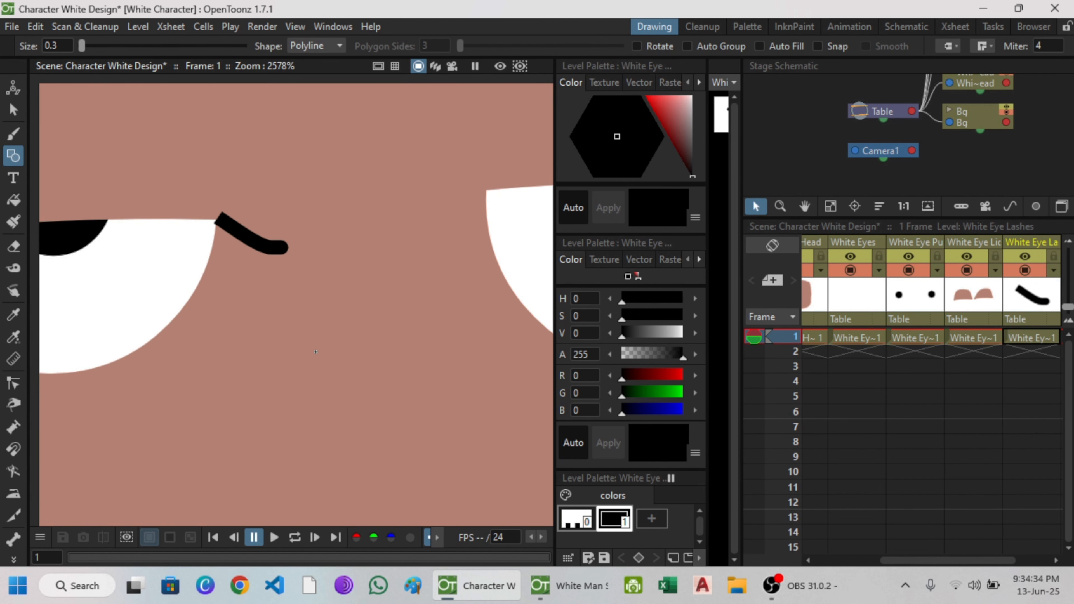
scroll(214, 229, "down", 4)
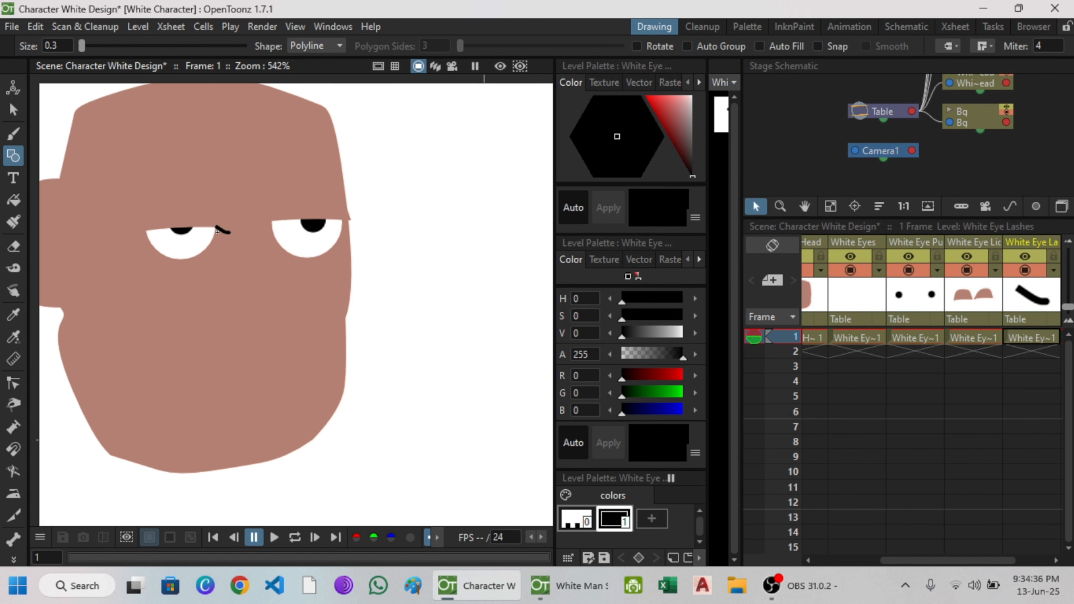
- Scale the lash stroke to about 66% horizontally and 37% vertically, keeping it at the left eye's inner corner
scroll(214, 229, "up", 4)
left_click(17, 101)
left_click(258, 247)
scroll(258, 254, "up", 5)
left_click_drag(302, 184, 238, 225)
mouse_move(210, 240)
left_mouse_down()
mouse_move(173, 232)
mouse_move(221, 232)
mouse_move(203, 207)
mouse_move(228, 209)
left_mouse_up()
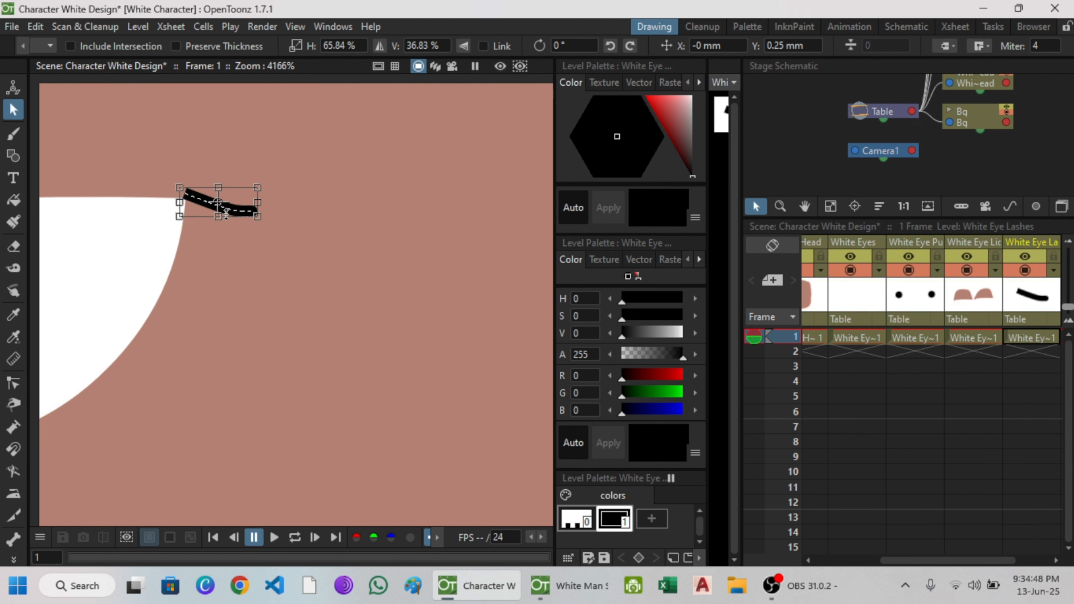
left_click(228, 222)
- Try to position a pasted copy of the lash beside the first one and undo the latest adjustments
scroll(258, 255, "down", 14)
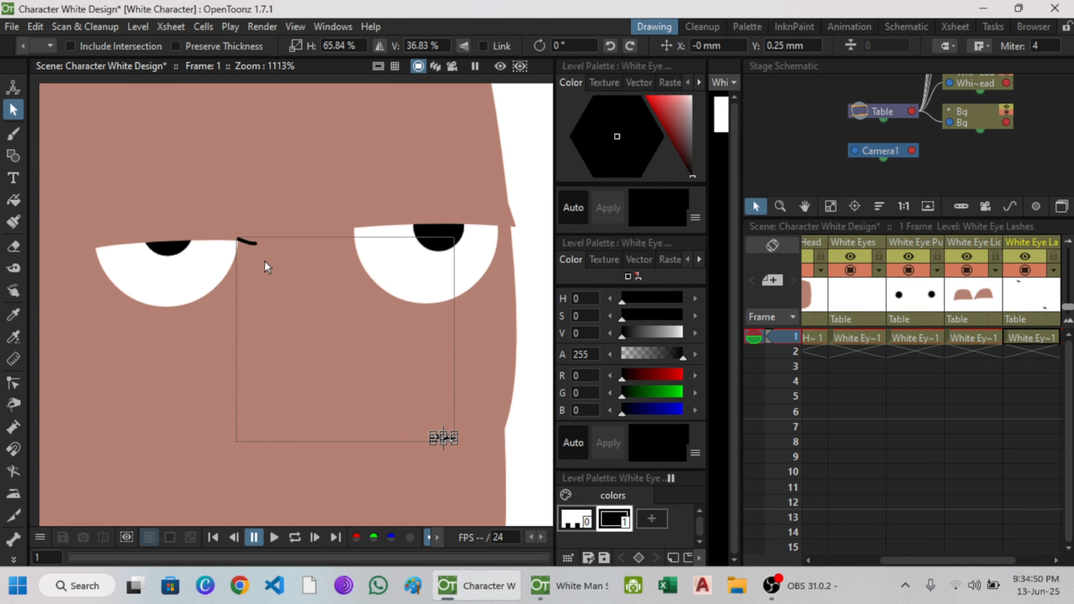
scroll(392, 385, "up", 7)
scroll(398, 384, "up", 6)
mouse_move(382, 383)
left_mouse_down()
mouse_move(115, 173)
mouse_move(436, 404)
mouse_move(296, 324)
left_mouse_up()
scroll(115, 174, "down", 6)
scroll(436, 404, "up", 1)
key("ctrl+z")
key("ctrl+z")
key("ctrl+z")
key("ctrl+z")
scroll(254, 292, "down", 6)
- Align the left lash with the second one and recolour style 1 to dark brown with RGB 64, 38, 38
mouse_move(254, 292)
left_mouse_down()
mouse_move(455, 409)
mouse_move(455, 422)
left_mouse_up()
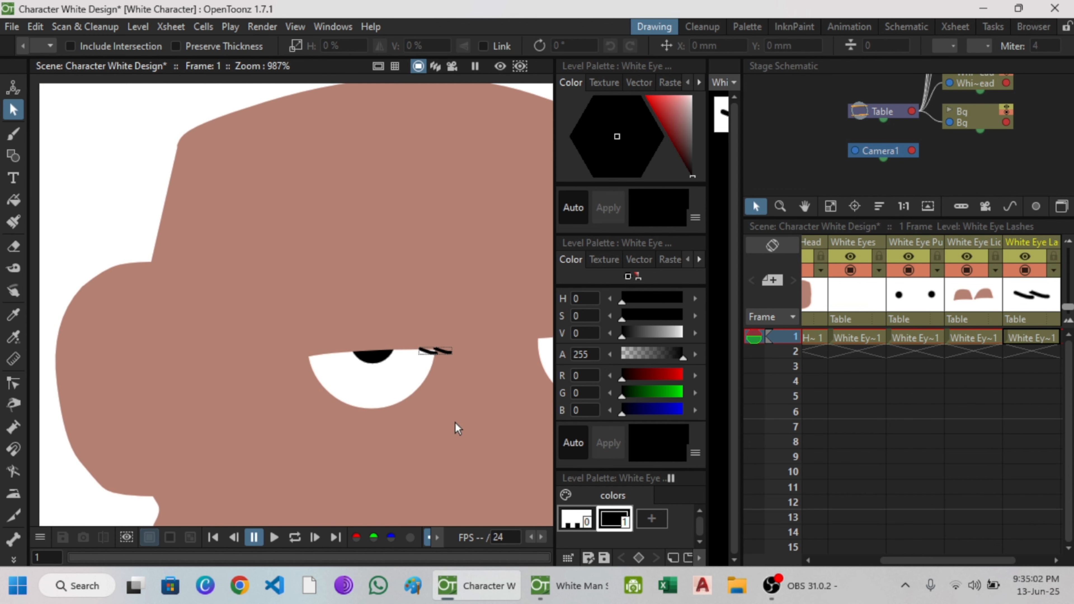
scroll(428, 361, "up", 14)
left_click(423, 337)
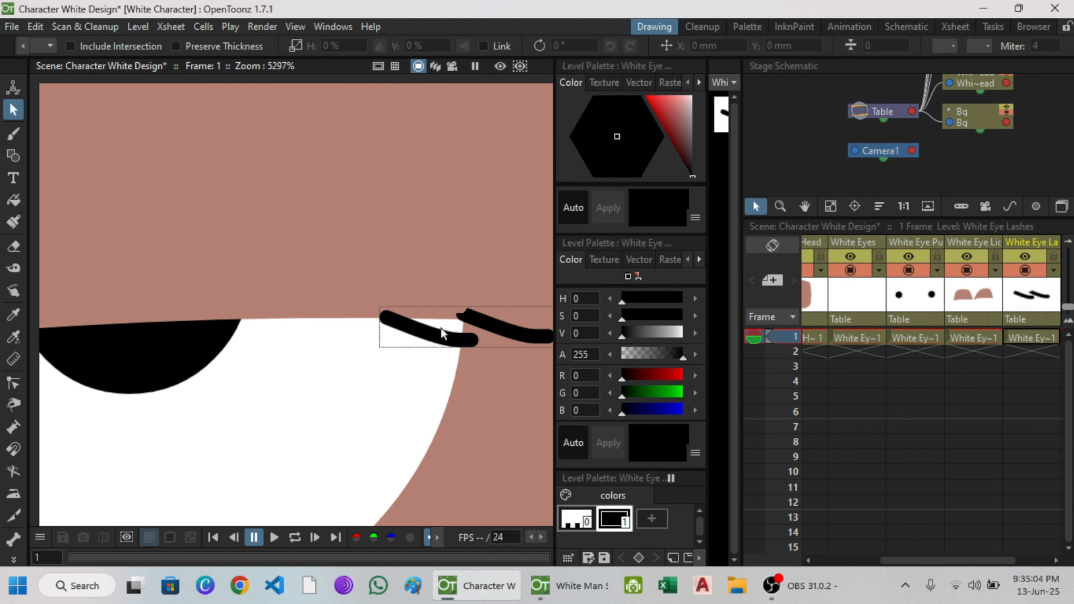
mouse_move(466, 337)
left_mouse_down()
mouse_move(507, 337)
mouse_move(465, 337)
left_mouse_up()
left_click(489, 427)
left_click(688, 157)
scroll(478, 338, "up", 2)
left_click(354, 293)
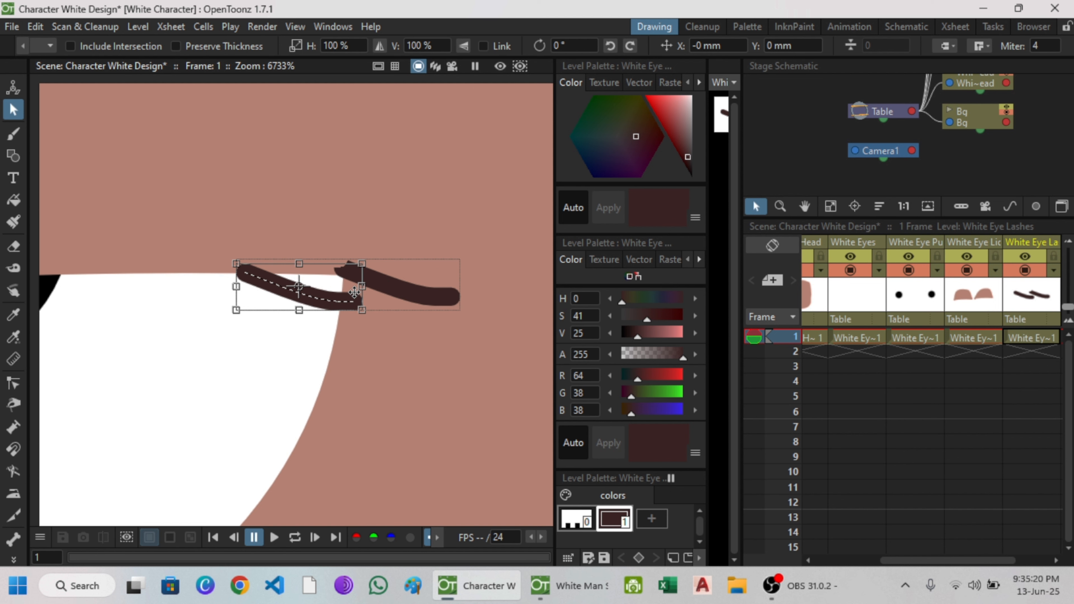
left_click(402, 386)
- Duplicate both lash strokes and move the copies onto the left eye's upper edge, next to the originals
scroll(238, 277, "down", 6)
mouse_move(175, 208)
left_mouse_down()
mouse_move(408, 343)
mouse_move(422, 327)
left_mouse_up()
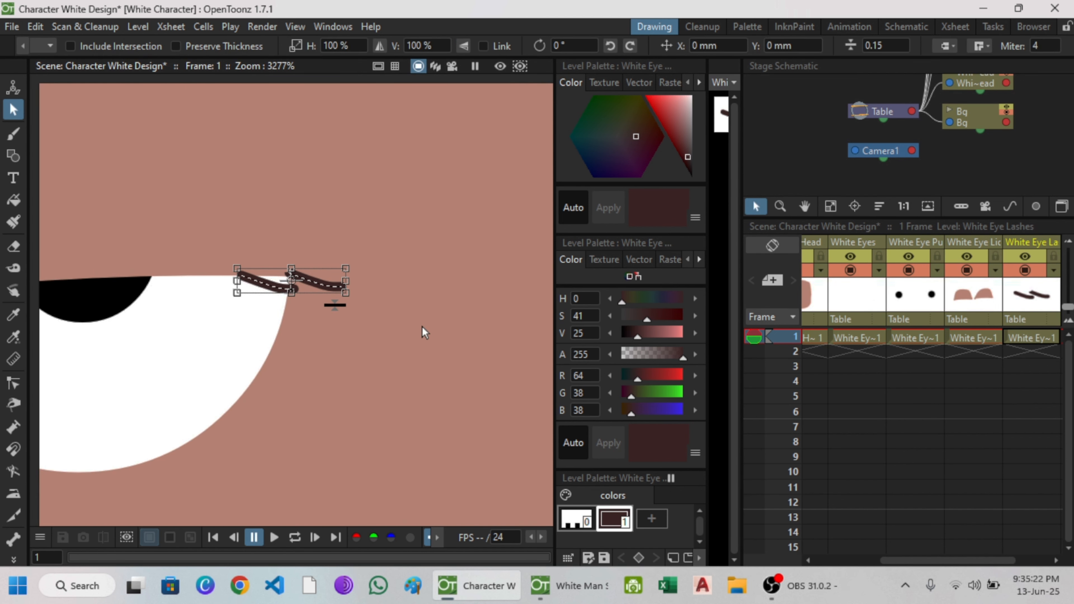
key("ctrl+c")
key("ctrl+v")
scroll(417, 415, "down", 8)
left_click_drag(372, 365, 169, 130)
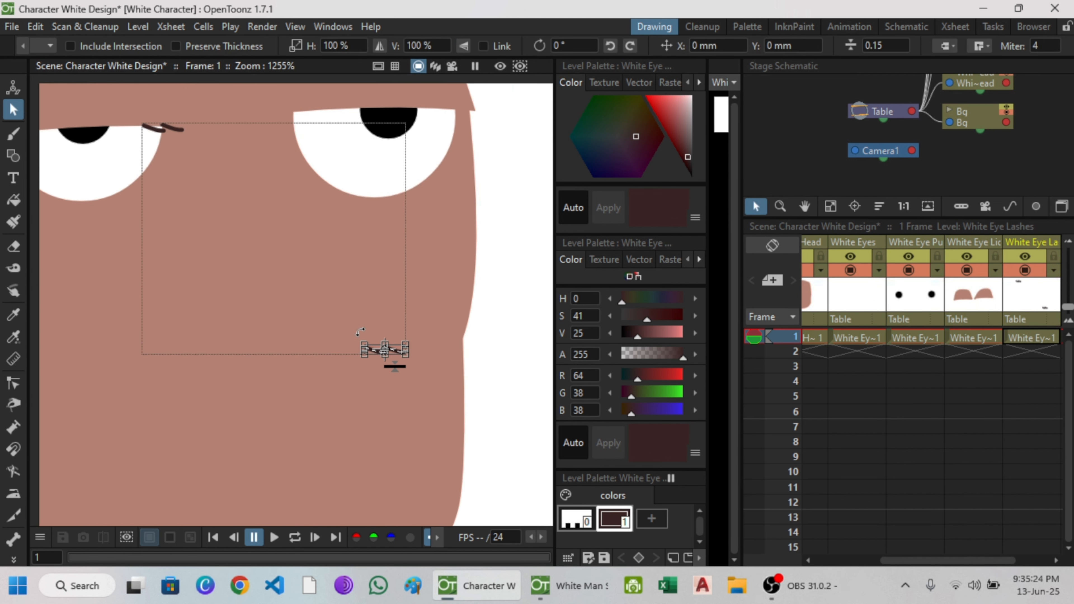
mouse_move(370, 349)
left_mouse_down()
mouse_move(165, 243)
mouse_move(108, 124)
left_mouse_up()
scroll(163, 263, "up", 5)
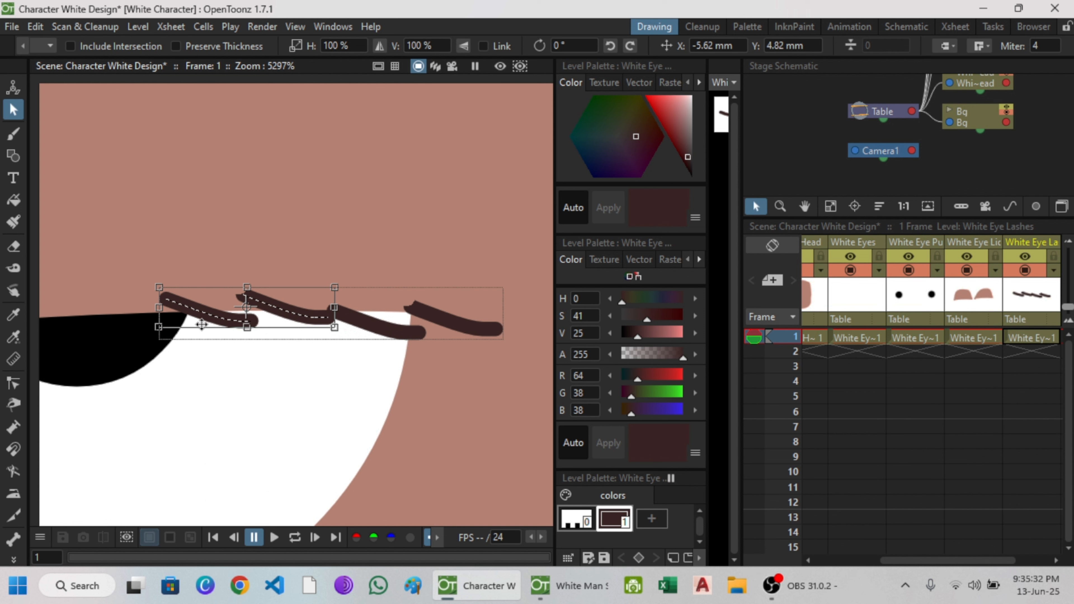
- Fine-tune the position of the duplicated lash pair so it continues the row along the left eye's upper edge
mouse_move(202, 324)
left_mouse_down()
mouse_move(217, 357)
mouse_move(212, 332)
mouse_move(256, 319)
mouse_move(240, 343)
mouse_move(276, 316)
left_mouse_up()
scroll(224, 334, "up", 4)
mouse_move(297, 351)
left_mouse_down()
mouse_move(329, 372)
mouse_move(341, 360)
left_mouse_up()
key("ctrl+z")
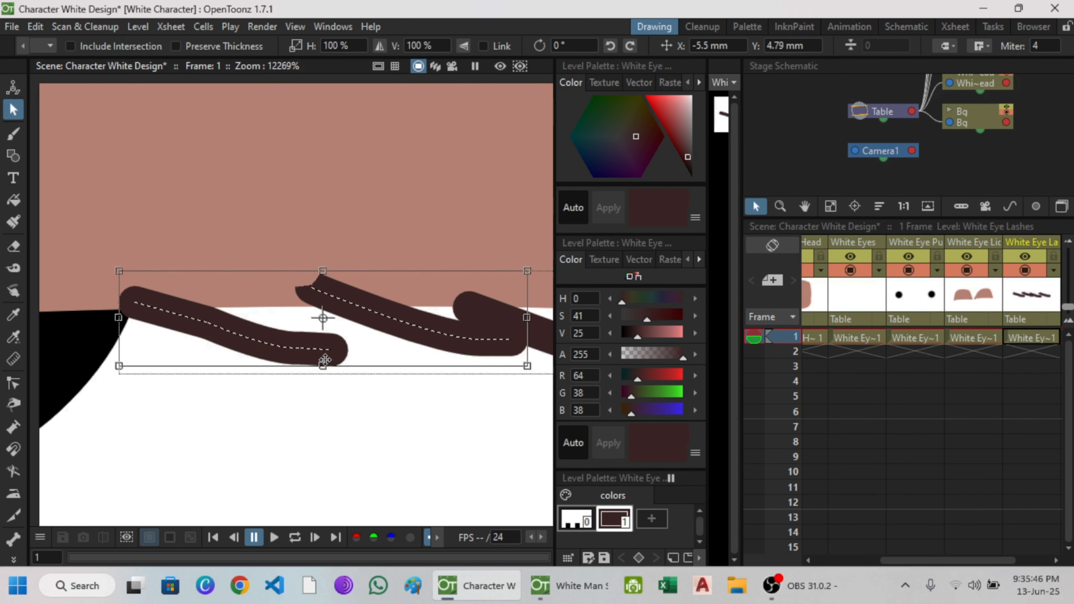
mouse_move(283, 376)
left_mouse_down()
mouse_move(255, 408)
mouse_move(243, 404)
mouse_move(248, 364)
left_mouse_up()
- Delete all the lash strokes on the White Eye Lashes level
scroll(379, 287, "down", 18)
key("ctrl+a")
key("Delete")
- Draw a straight dark brown polyline of size 0.3 along the left eye's upper edge, from corner to corner
left_click(13, 156)
left_click(229, 299)
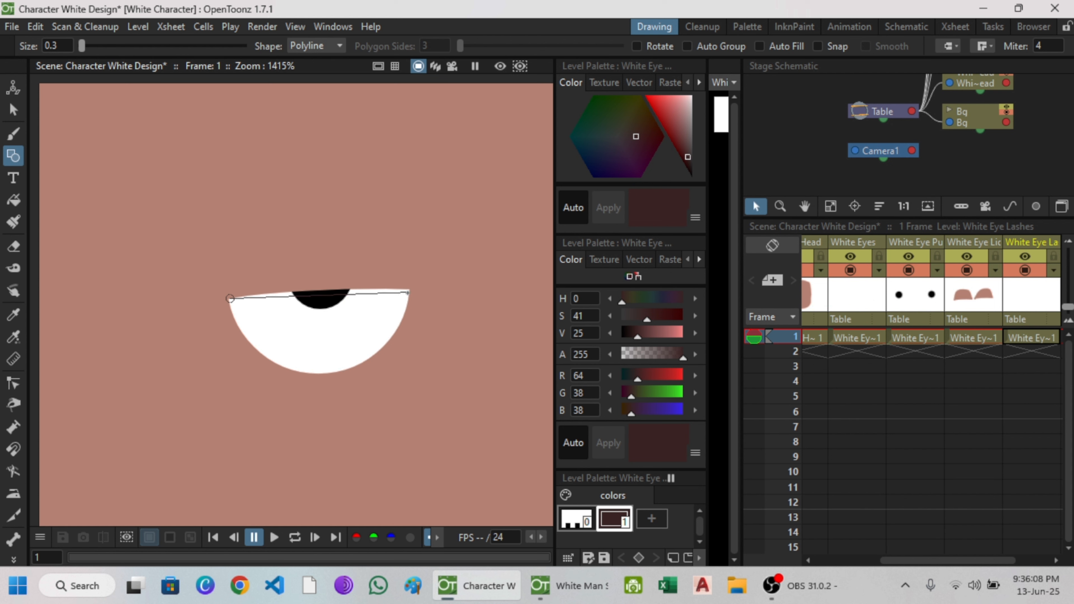
left_click(414, 288)
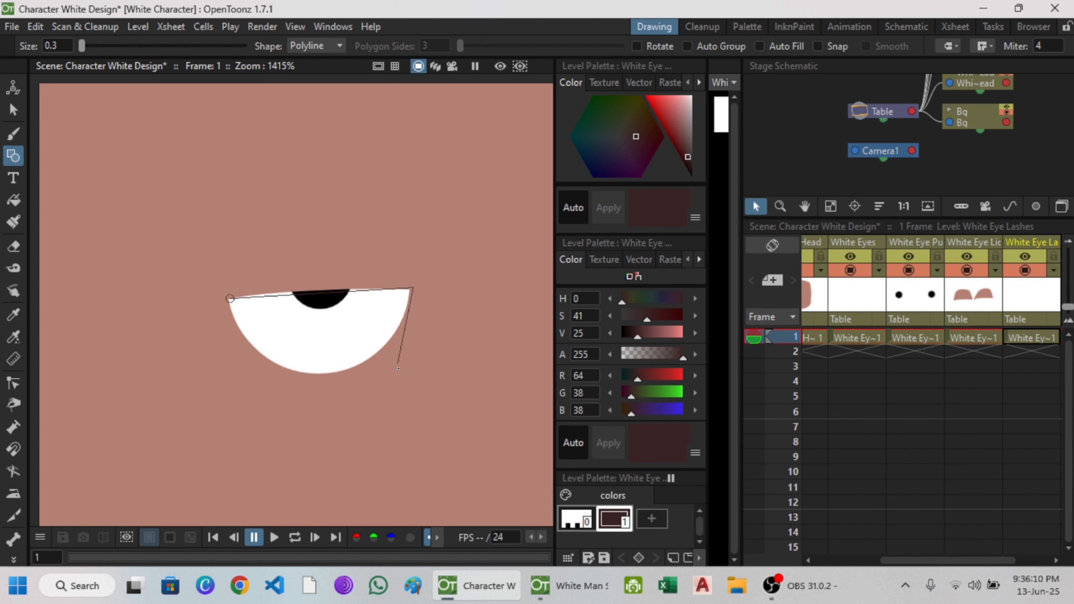
key("Return")
- Bend the lash line into a slight arch along the left eyelid and extend its inner end past the eye
left_click(17, 106)
scroll(370, 302, "up", 3)
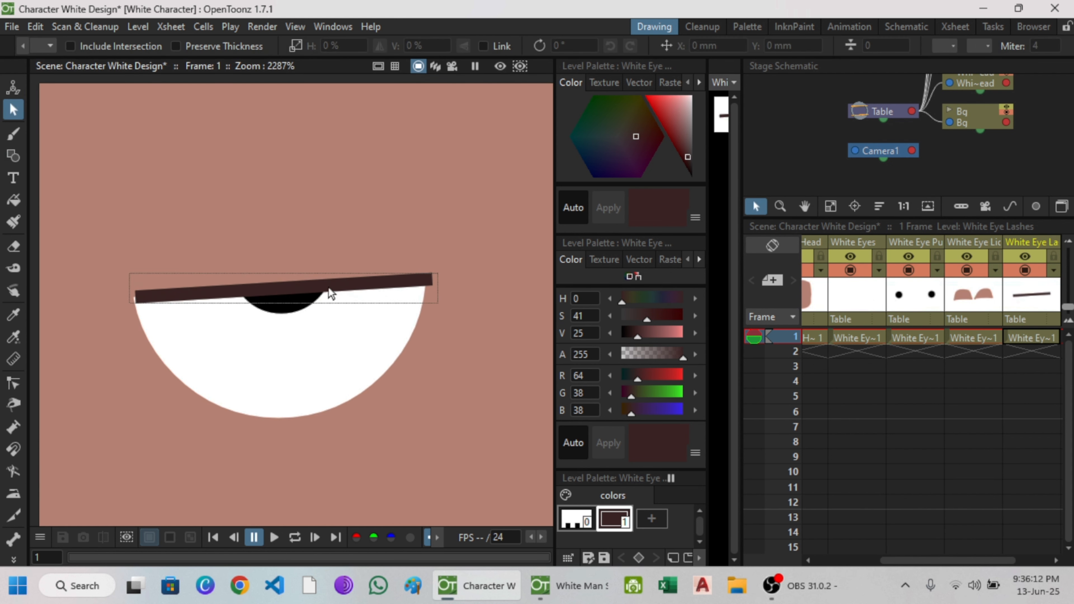
left_click(325, 288)
key("c")
mouse_move(295, 281)
left_mouse_down()
mouse_move(318, 285)
mouse_move(307, 280)
left_mouse_up()
left_click_drag(136, 297, 132, 293)
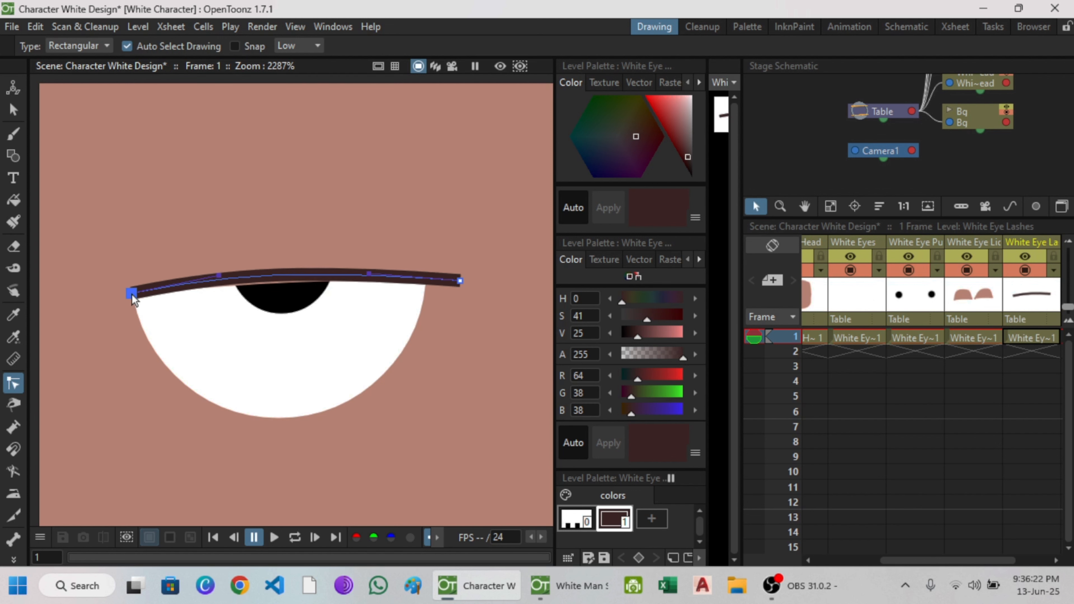
left_click_drag(256, 277, 257, 281)
- Duplicate the left eye's lash line and place the copy along the right eye's upper edge
left_click(13, 111)
scroll(273, 206, "down", 5)
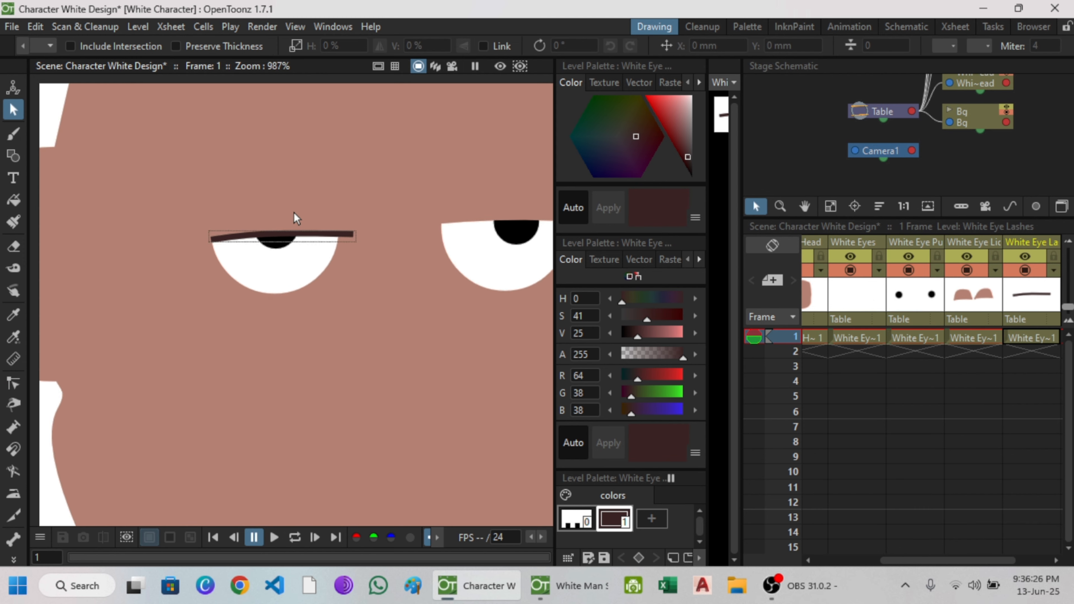
scroll(337, 254, "up", 1)
left_click(318, 230)
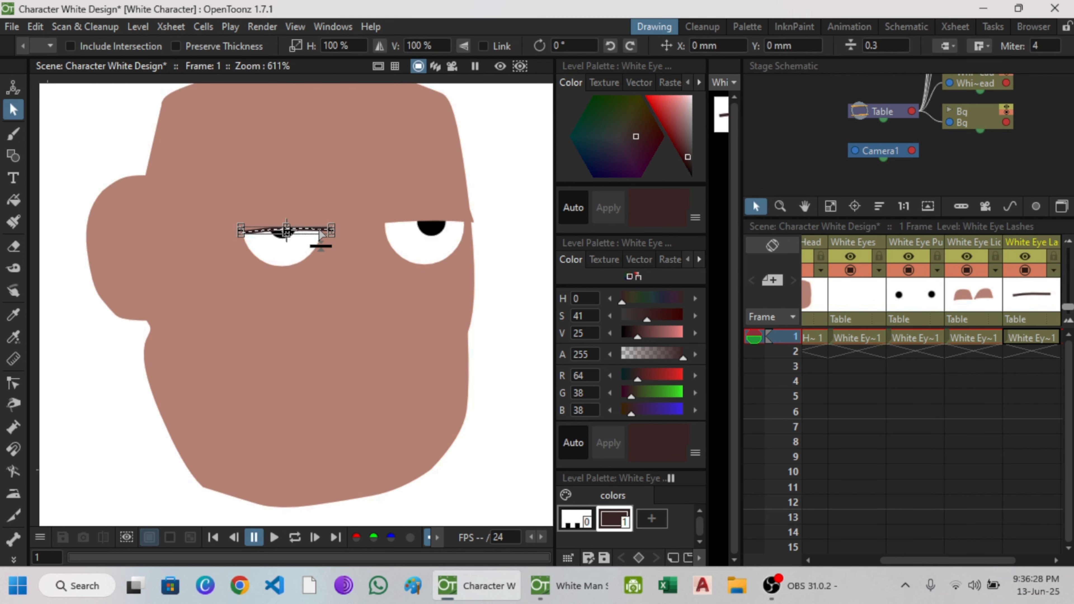
key("ctrl+c")
key("ctrl+v")
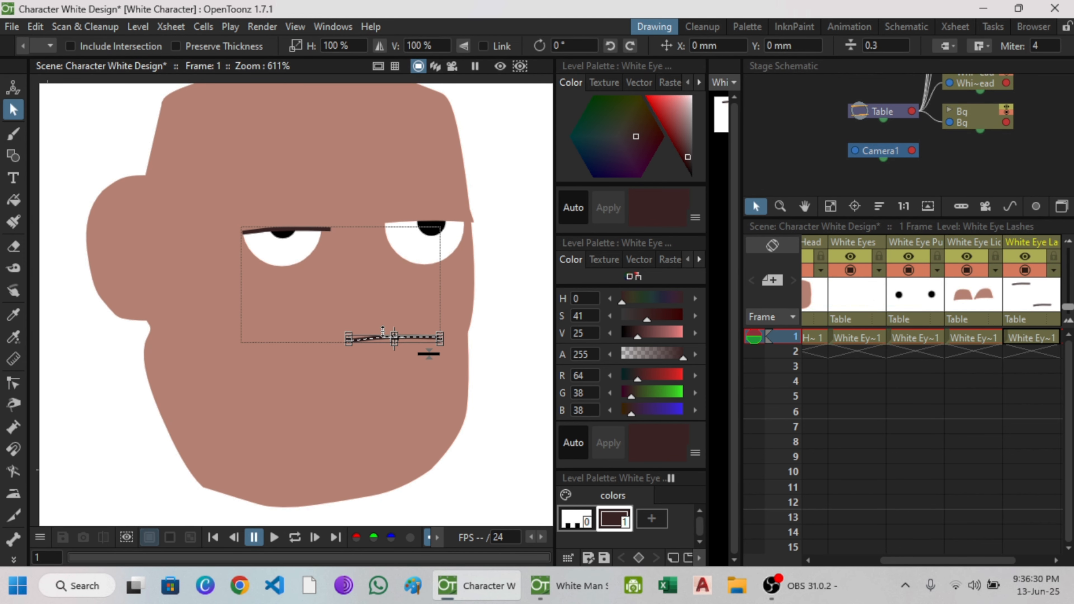
scroll(375, 341, "up", 3)
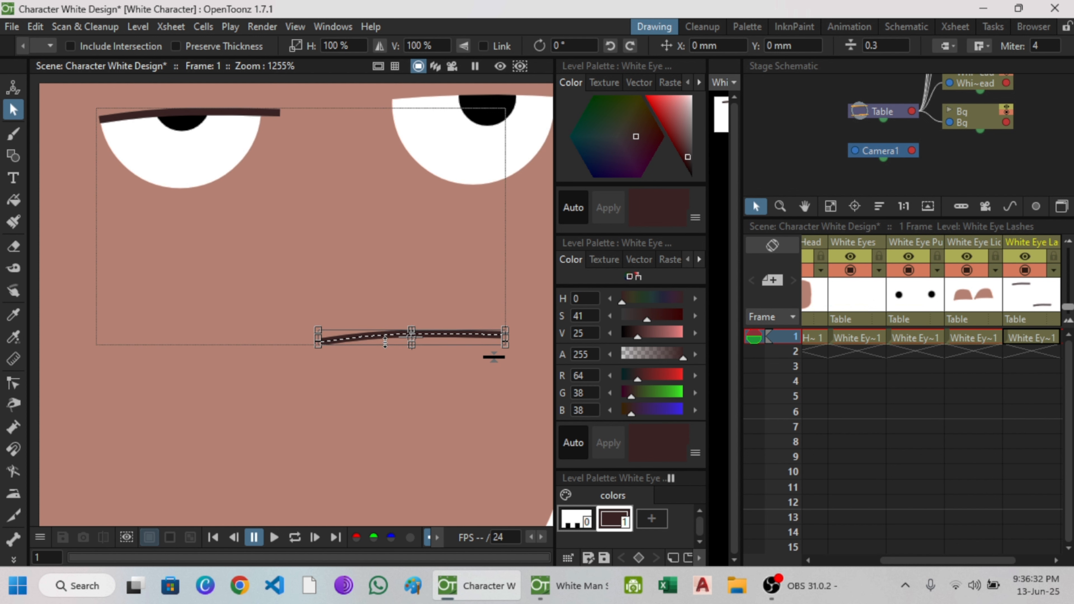
mouse_move(386, 334)
left_mouse_down()
mouse_move(440, 108)
mouse_move(454, 96)
left_mouse_up()
scroll(402, 175, "down", 1)
left_click_drag(395, 180, 251, 235)
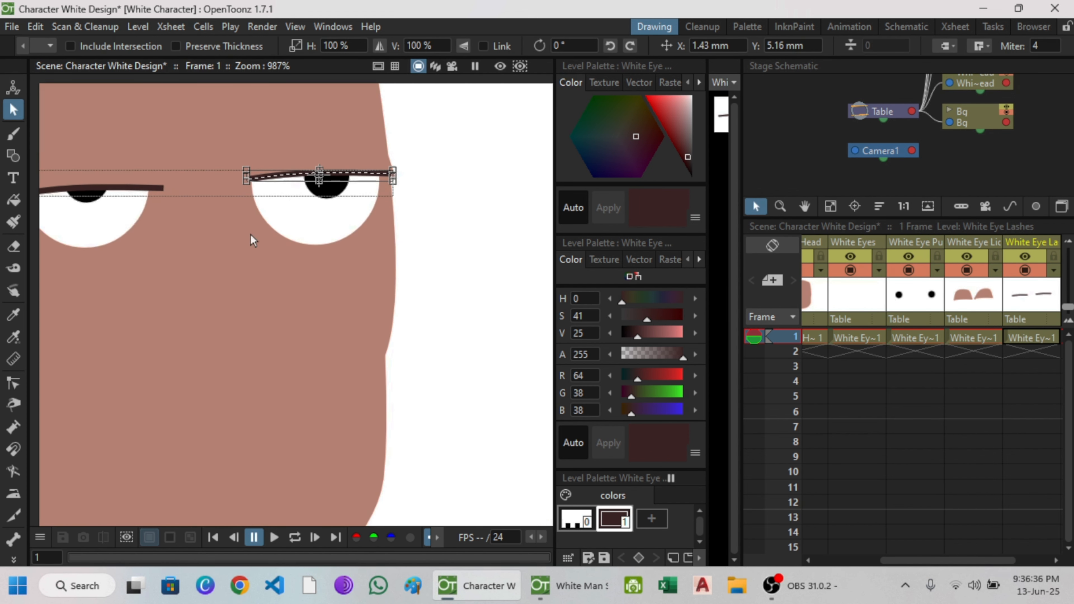
- Move the right eye's lash line slightly down, by about 0.22 mm, over the top of the eye
left_click(425, 155)
scroll(197, 112, "up", 3)
left_click(371, 273)
left_click_drag(372, 273, 372, 276)
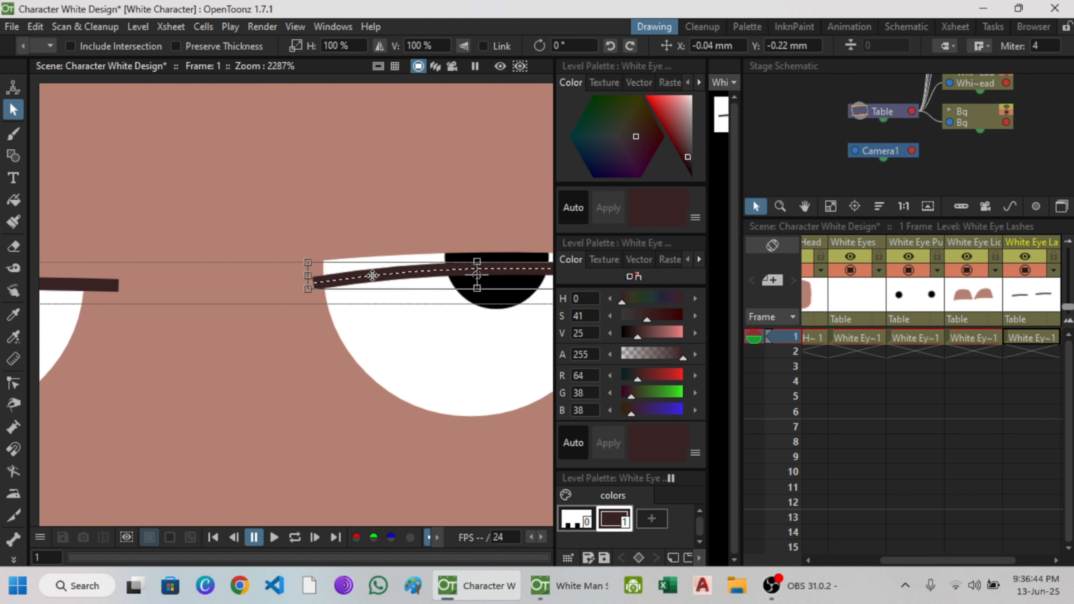
scroll(380, 341, "down", 2)
left_click(271, 337)
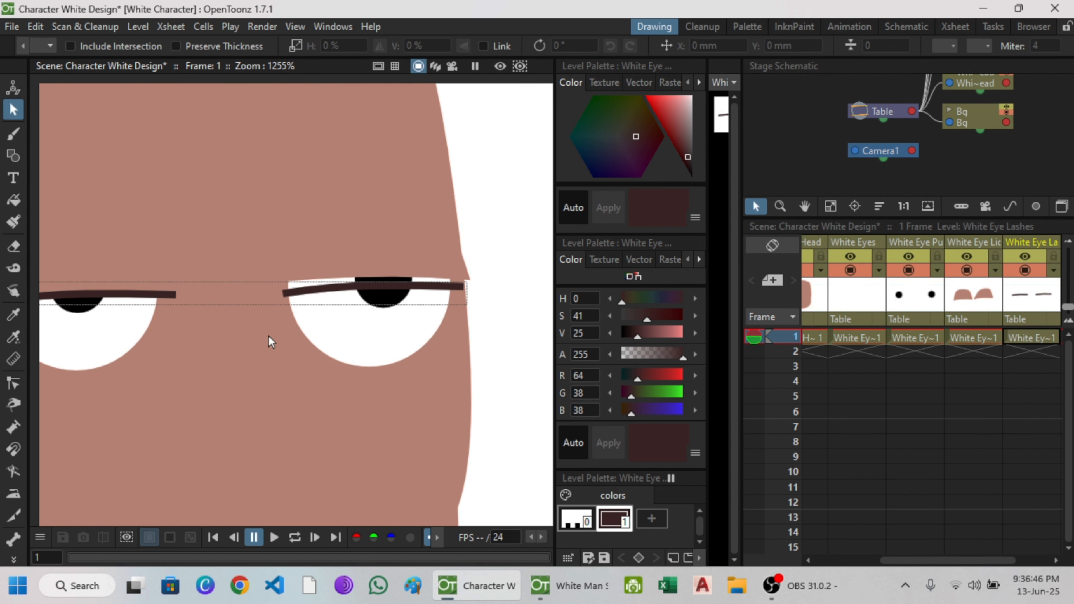
- Lower the right upper eyelid toward its lash line and narrow it to about 98.88% of its width
left_click(381, 273)
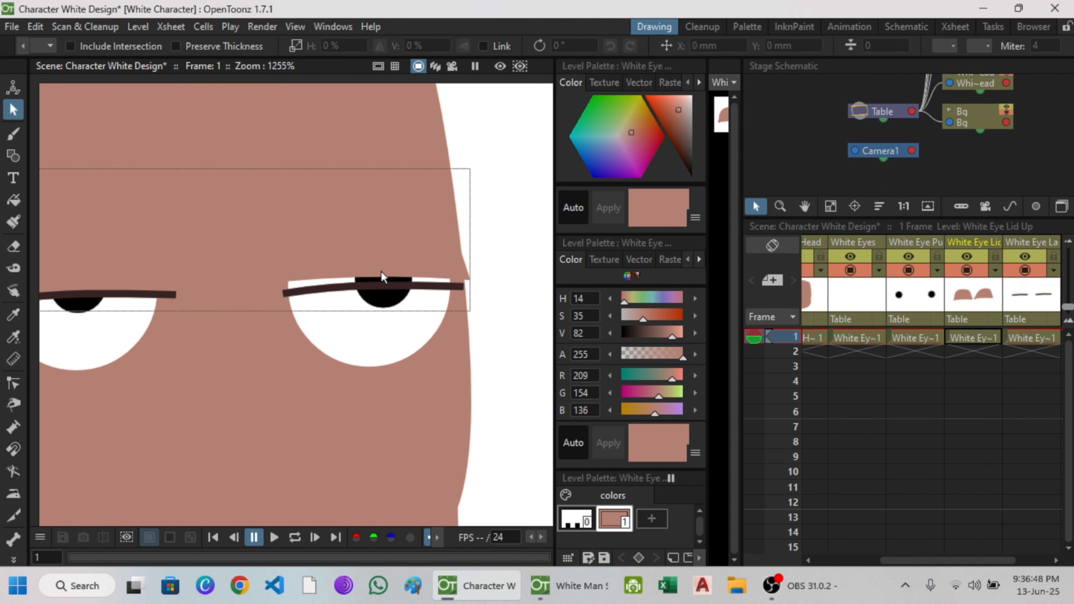
left_click_drag(379, 270, 379, 283)
scroll(439, 266, "up", 2)
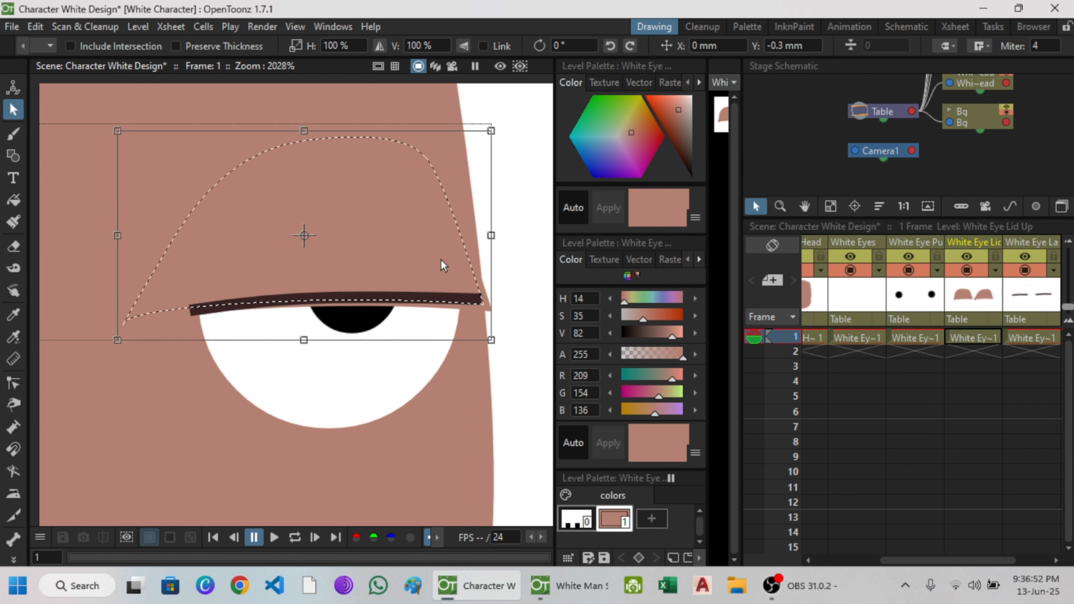
left_click_drag(492, 232, 444, 212)
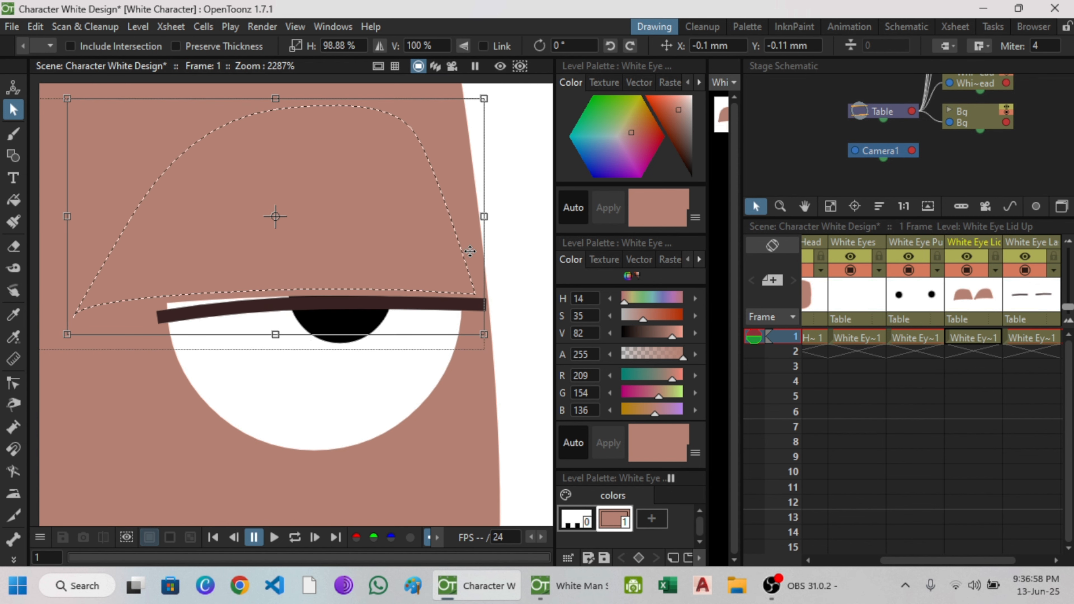
left_click(519, 271)
- Reshape the right upper eyelid's corner points and lower curve so its bottom edge follows the lash line
left_click(262, 292)
key("c")
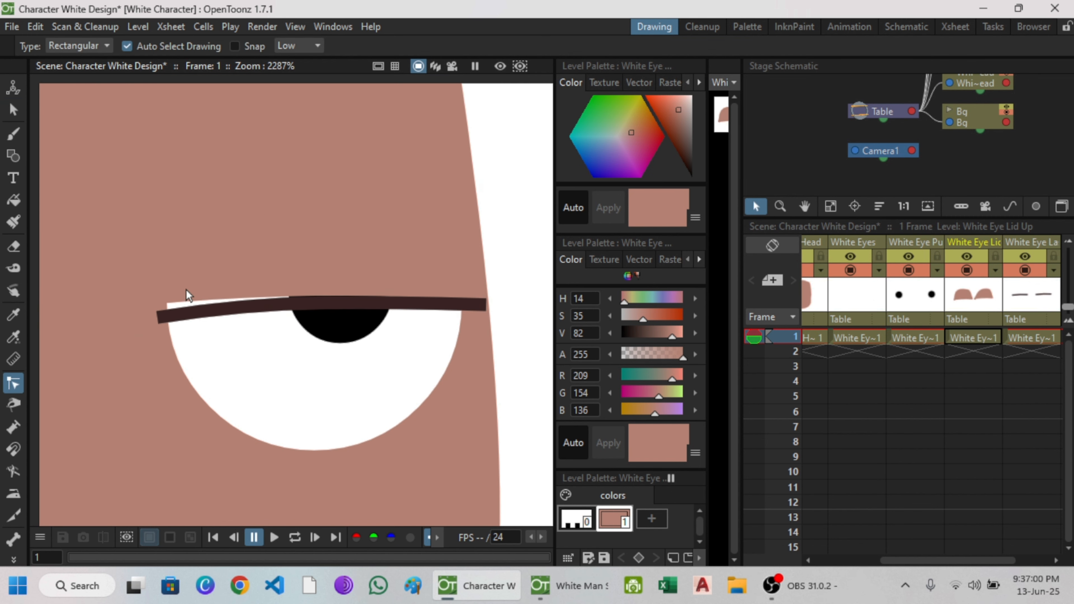
left_click(187, 296)
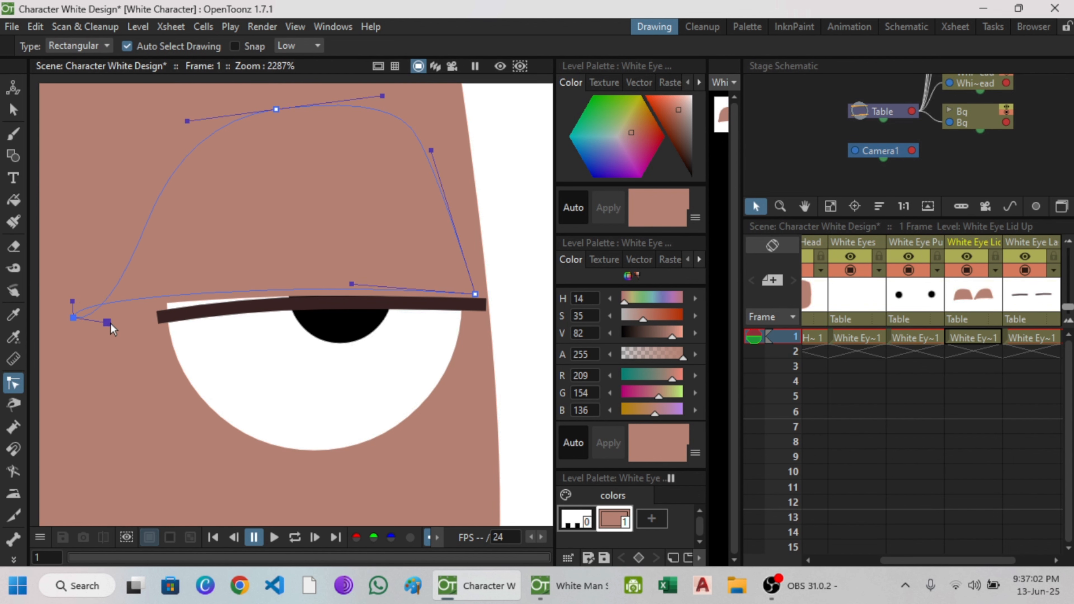
left_click_drag(72, 302, 69, 296)
left_click_drag(74, 318, 133, 325)
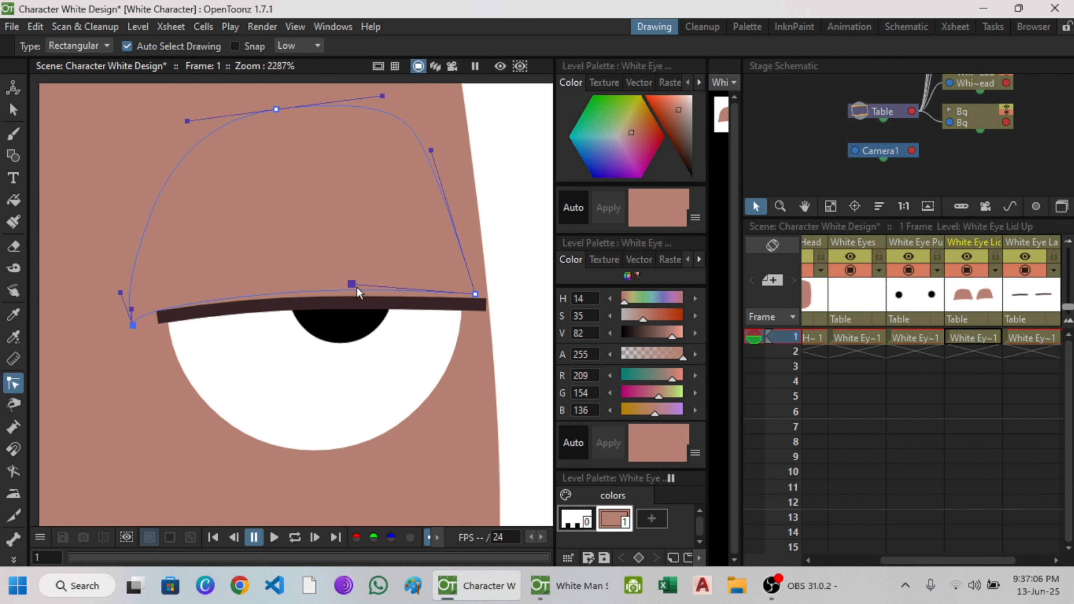
left_click_drag(351, 284, 369, 291)
left_click_drag(474, 295, 480, 304)
mouse_move(370, 291)
left_mouse_down()
mouse_move(373, 301)
mouse_move(379, 293)
left_mouse_up()
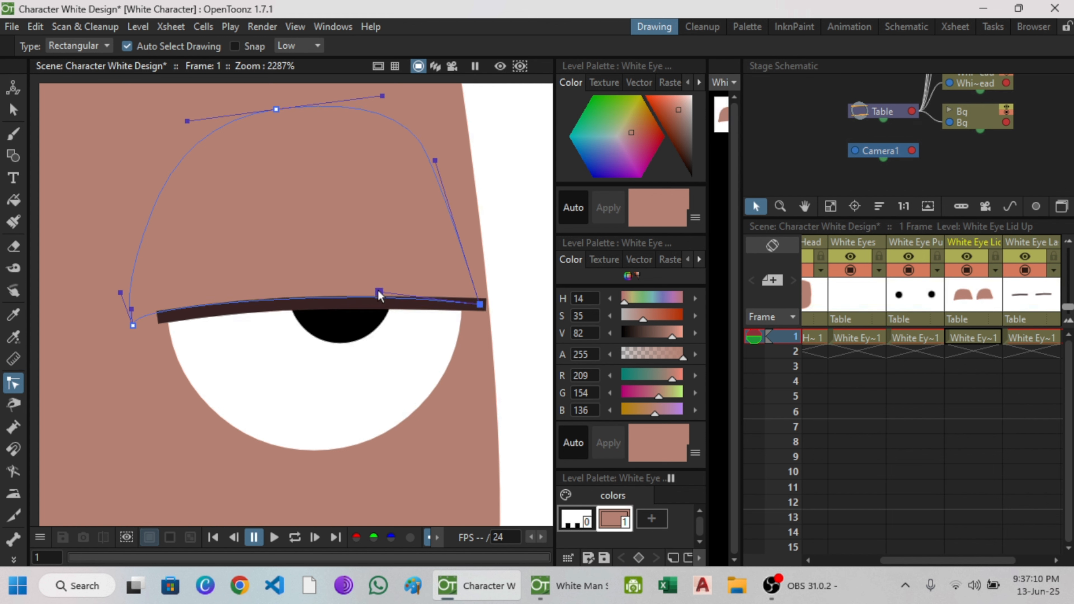
- Reshape the right upper eyelid's top curve and corner handles, shifting its top point slightly outward and widening its outer side
left_click_drag(132, 316, 149, 313)
left_click(188, 122)
left_click_drag(190, 123, 185, 112)
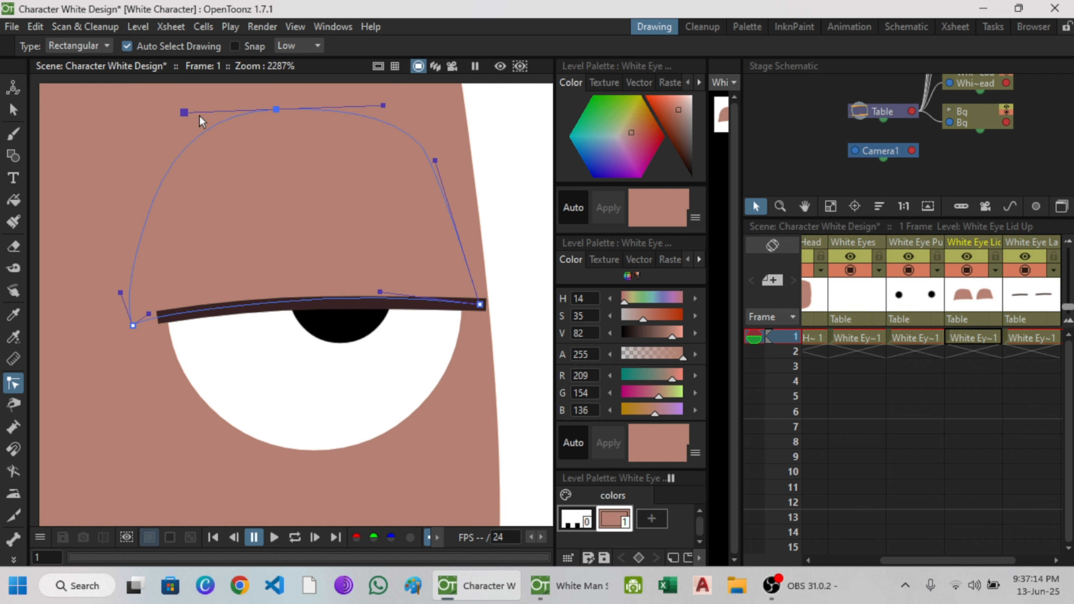
left_click(277, 110)
left_click_drag(277, 110, 296, 104)
left_click_drag(434, 161, 463, 163)
scroll(423, 250, "down", 1)
scroll(422, 250, "down", 10)
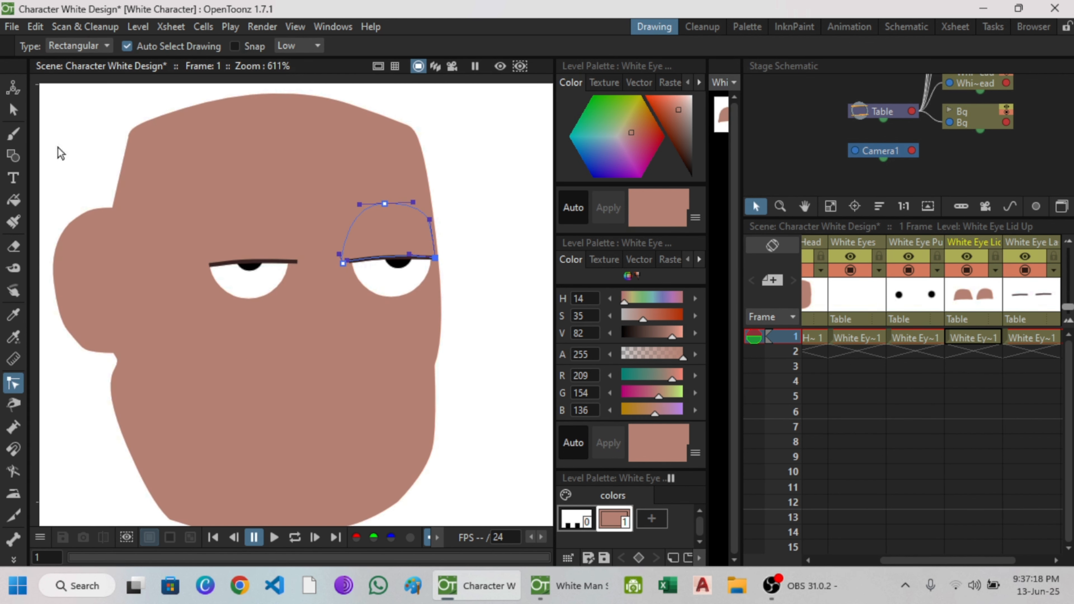
left_click(14, 110)
scroll(334, 196, "down", 2)
scroll(391, 244, "up", 4)
left_click(13, 383)
left_click(191, 236)
scroll(191, 240, "up", 5)
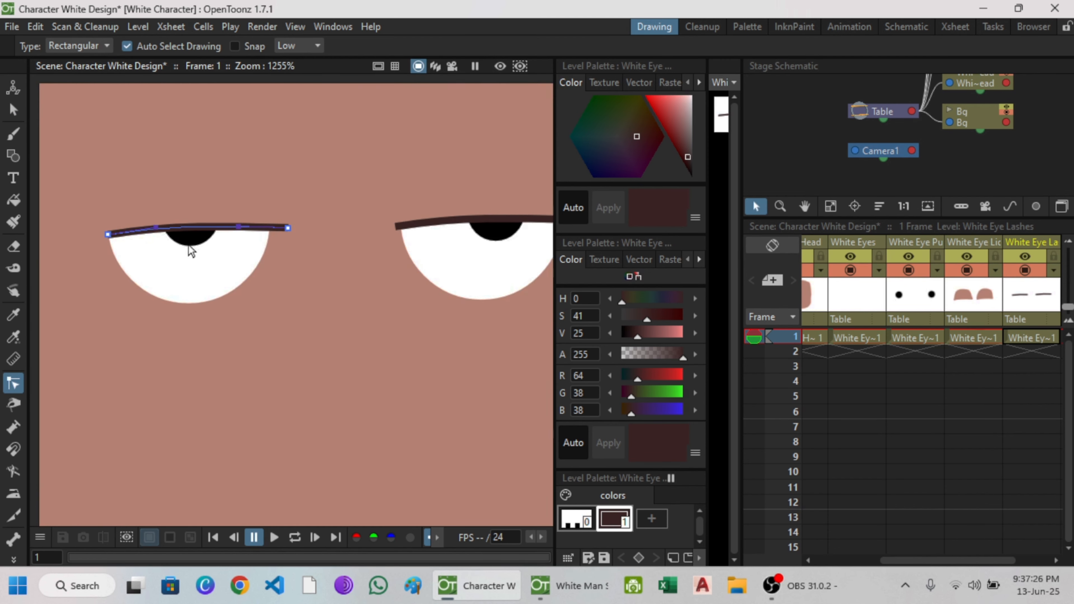
- Select the left pupil and extend it slightly downward below its lash line
left_click(189, 242)
scroll(188, 243, "up", 4)
key("s")
left_click(185, 248)
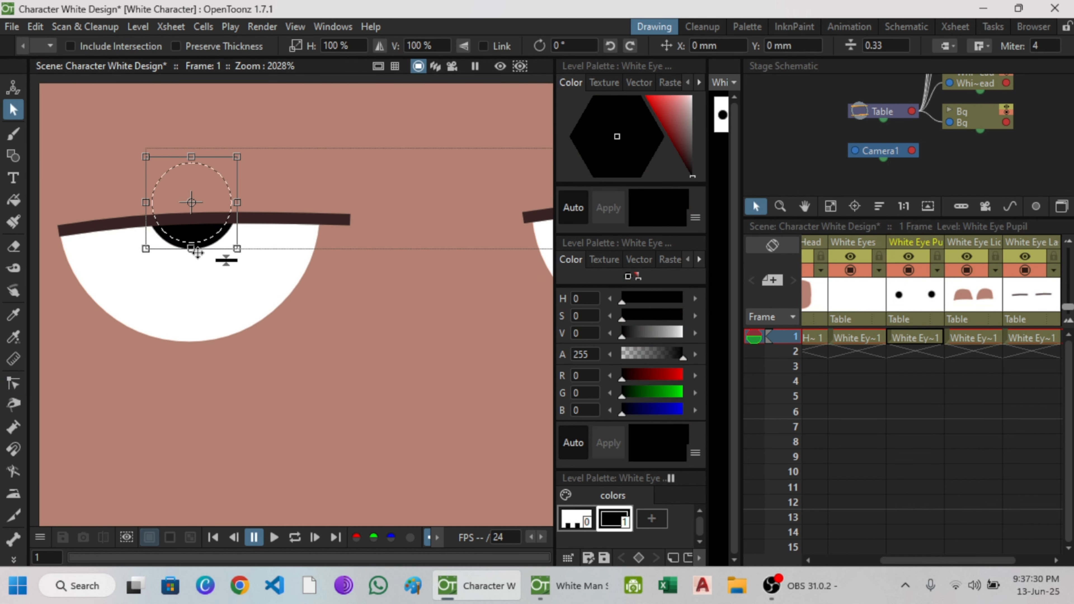
scroll(197, 252, "up", 3)
left_click_drag(191, 256, 200, 265)
left_click(227, 315)
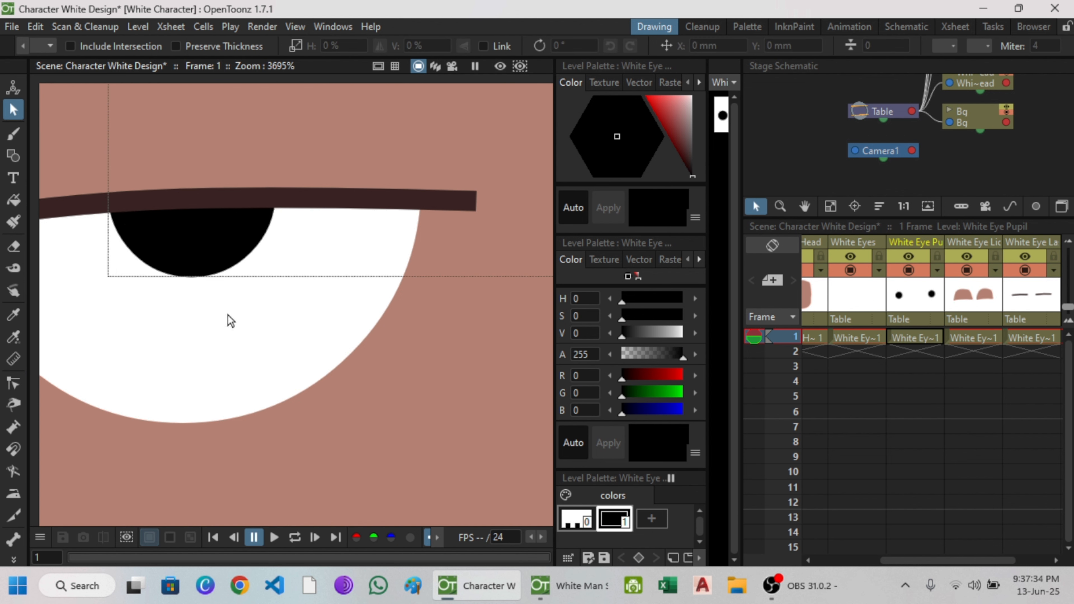
scroll(227, 315, "down", 8)
scroll(251, 306, "down", 4)
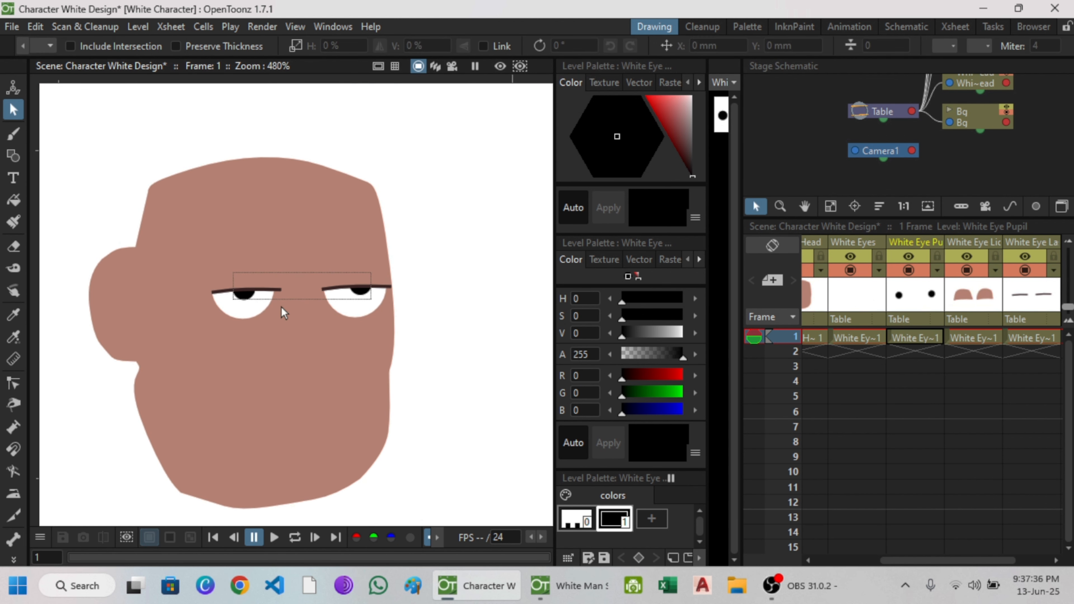
- Compare the head and eyes with the finished character in the White Man Scene 1 window
scroll(315, 195, "up", 3)
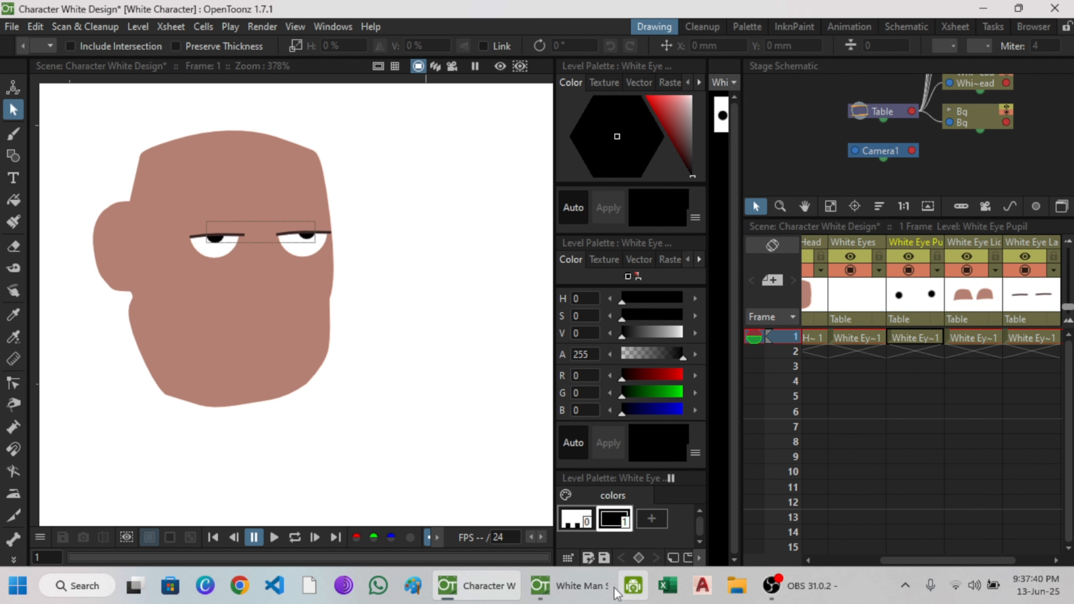
left_click(571, 590)
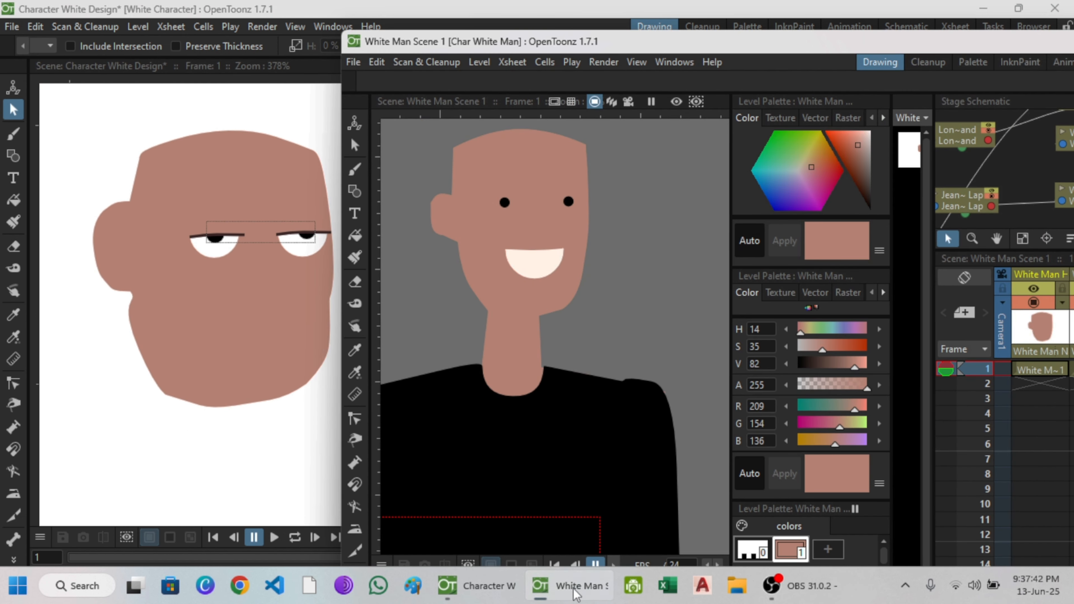
left_click(574, 593)
scroll(307, 251, "down", 3)
left_click_drag(307, 252, 330, 214)
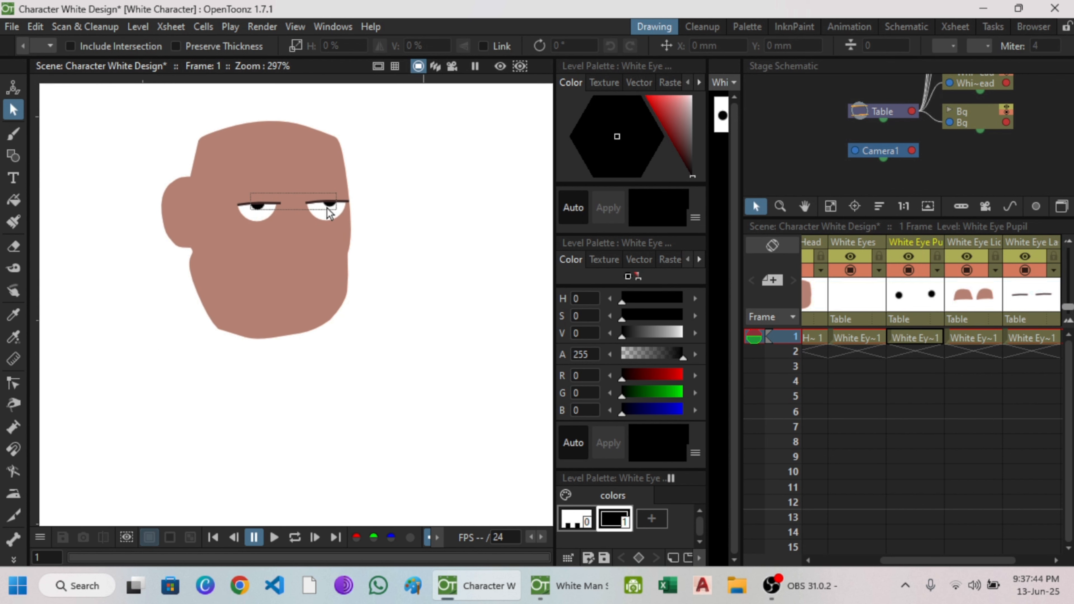
scroll(285, 233, "up", 4)
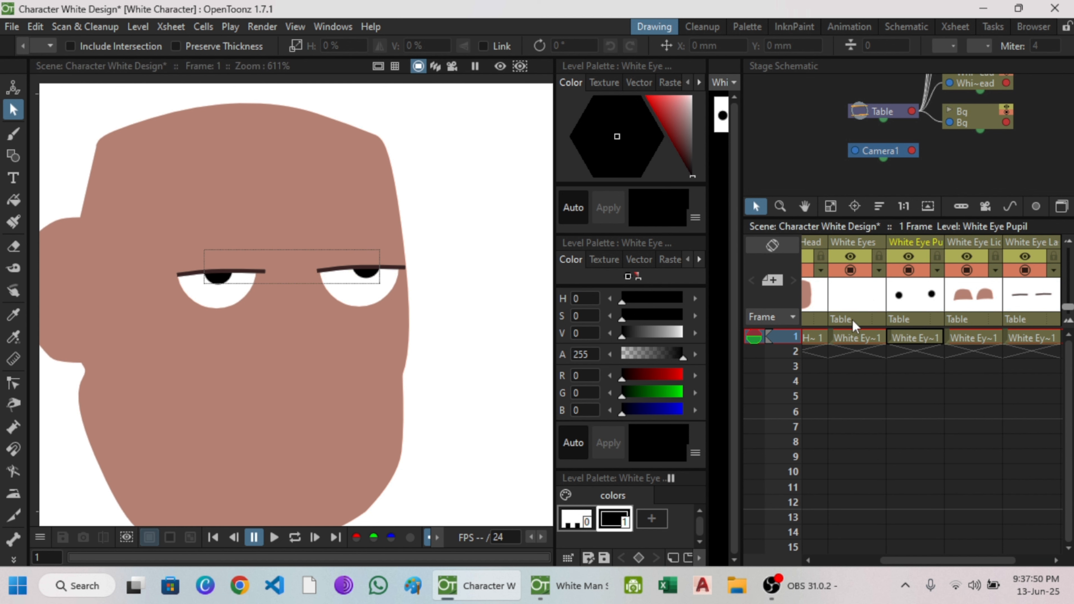
- Select the White Eye Pupil cell in frame 1 and activate the Animate tool for it
scroll(911, 92, "down", 5)
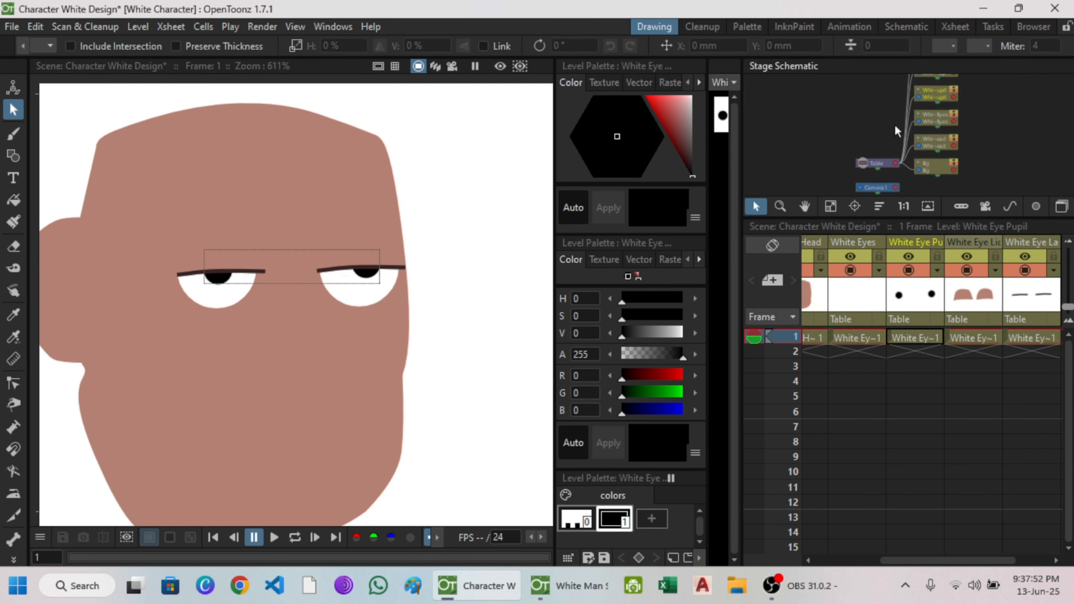
scroll(886, 139, "down", 2)
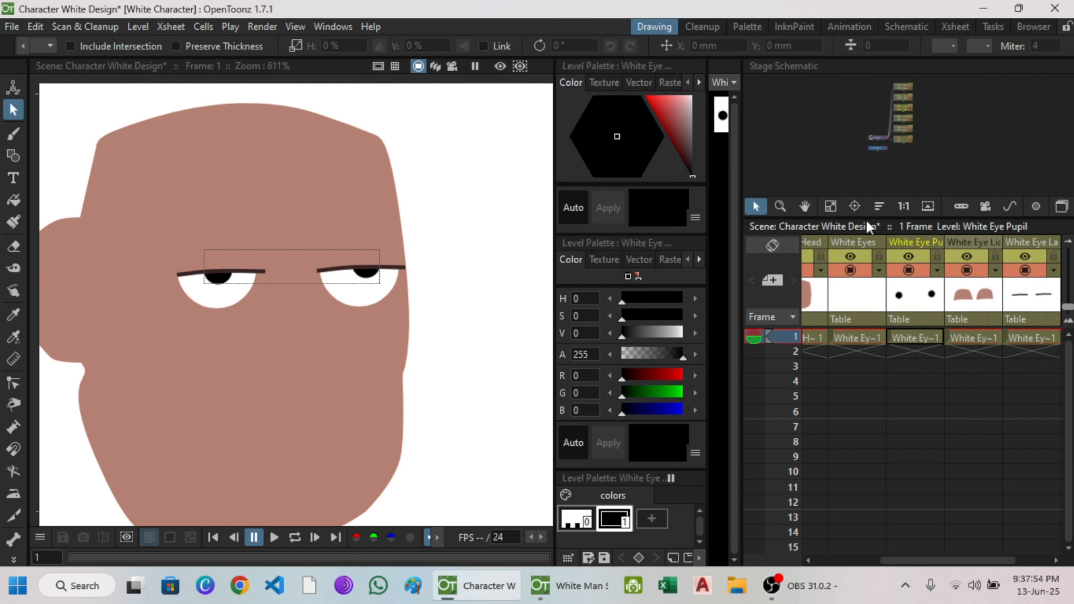
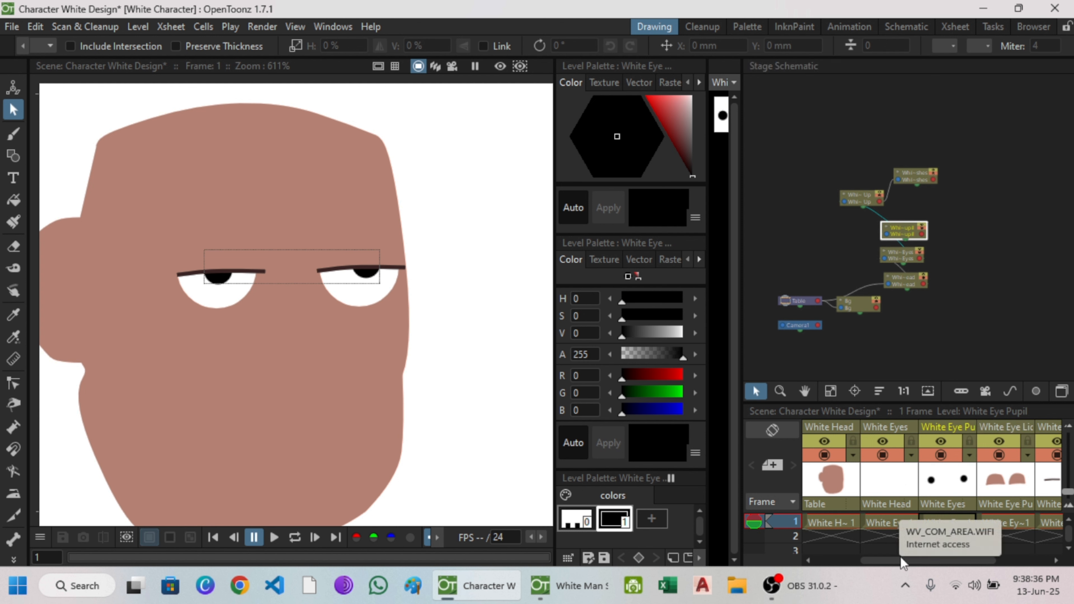
left_click_drag(956, 559, 994, 559)
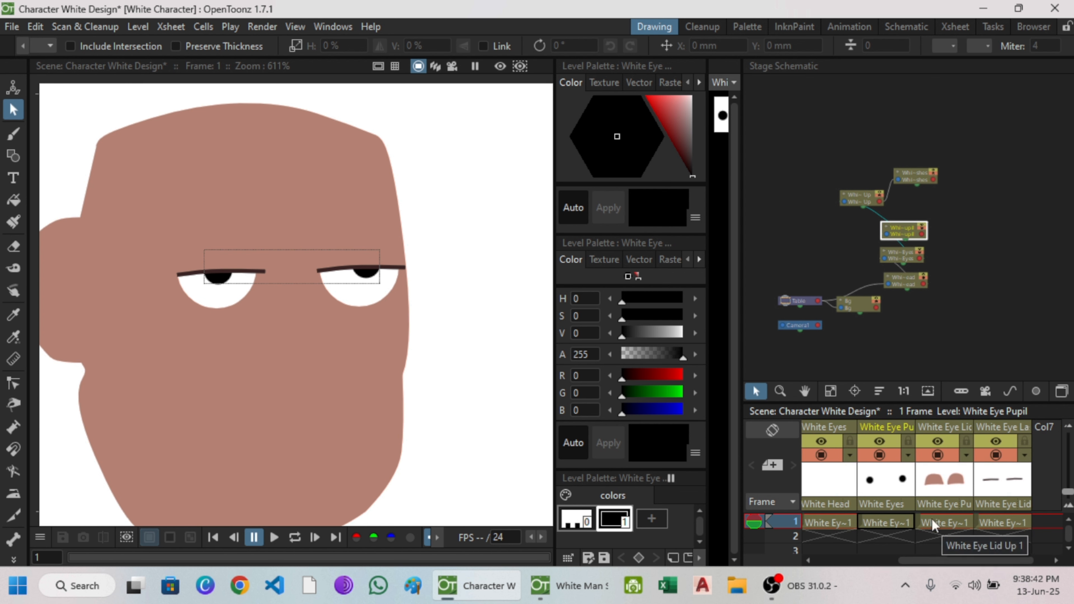
scroll(395, 257, "down", 1)
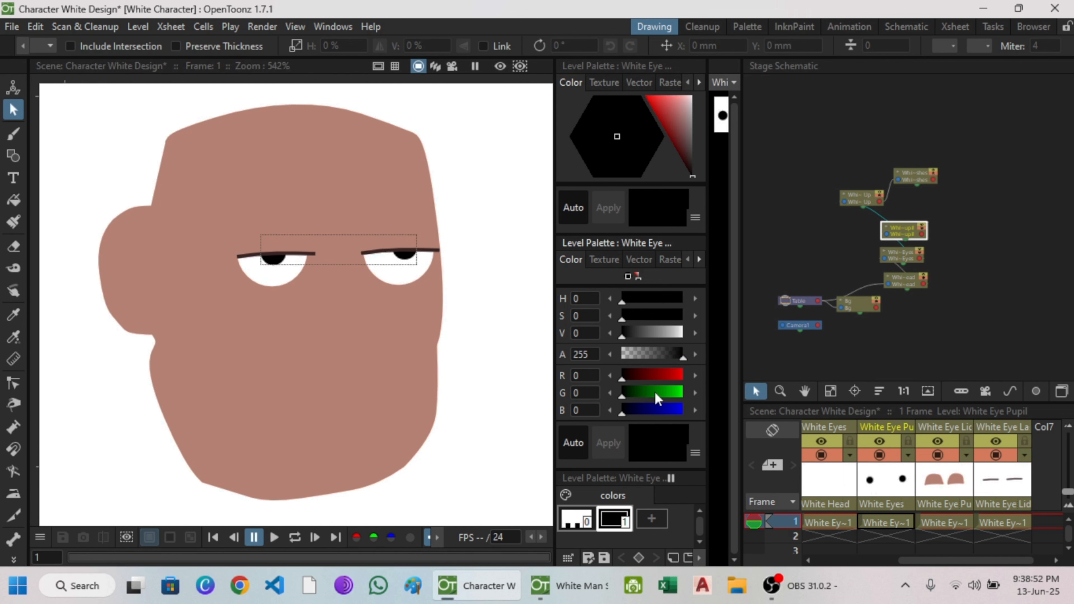
left_click(882, 527)
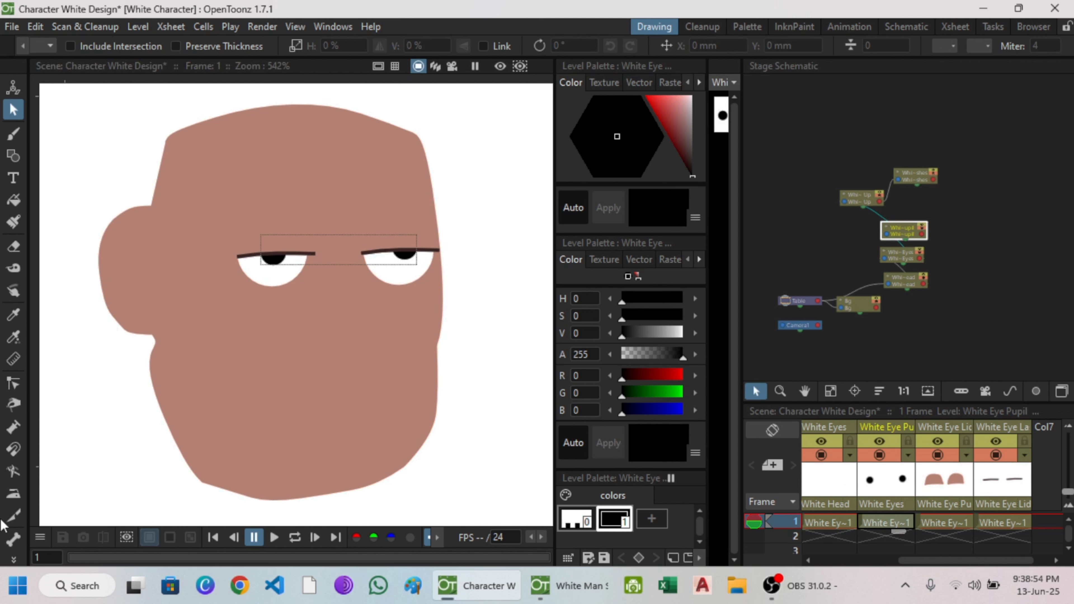
left_click(12, 540)
left_click(14, 88)
scroll(301, 265, "up", 5)
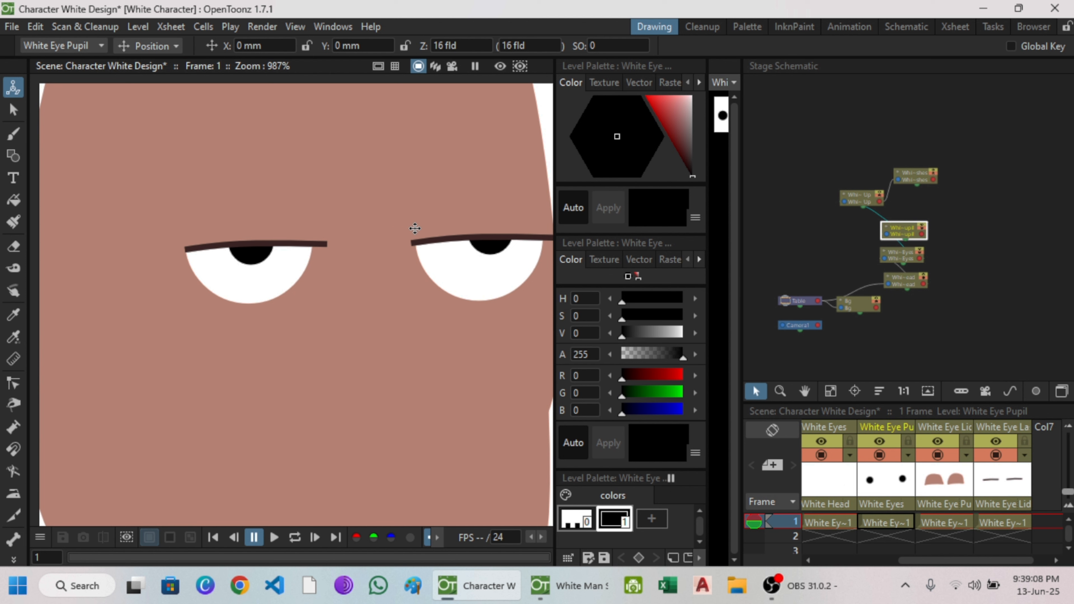
- Relink the White Eye Lid Up node from the pupil to White Eyes in the stage schematic and tidy the node layout
scroll(876, 234, "up", 3)
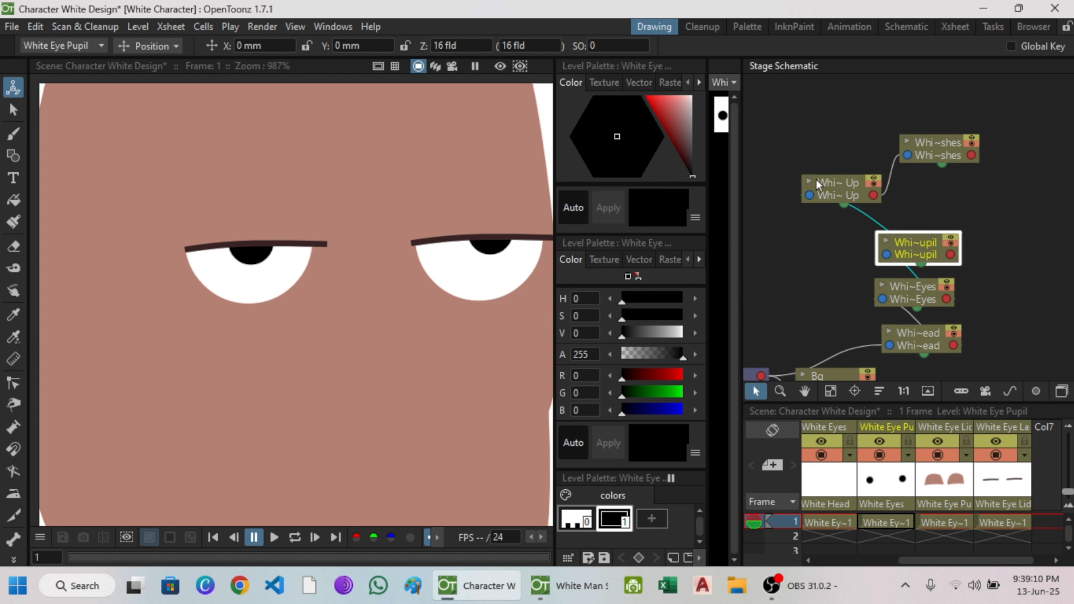
left_click_drag(830, 190, 868, 202)
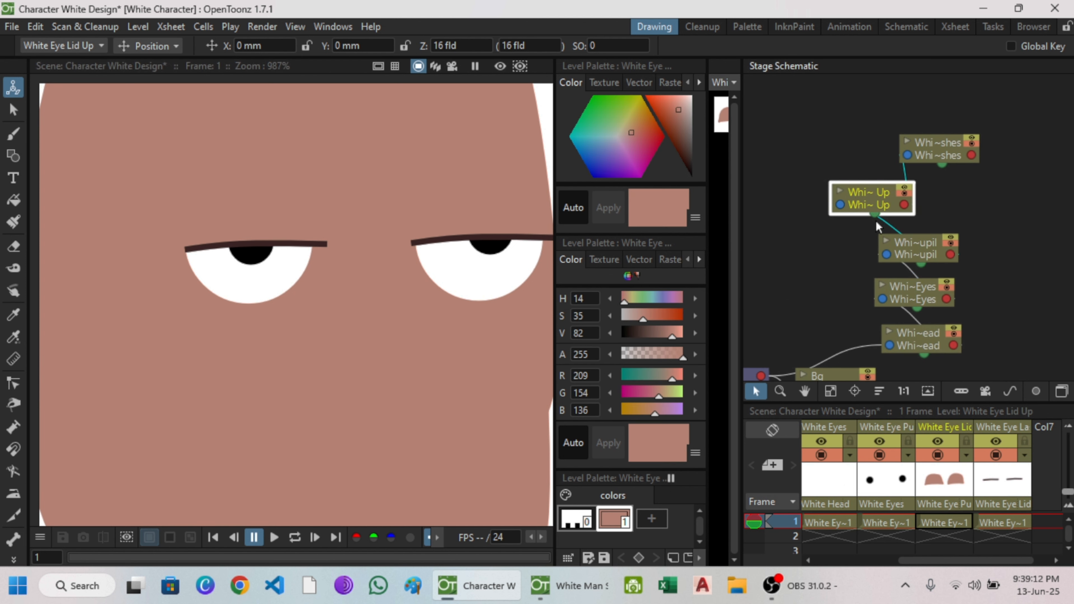
left_click(946, 153)
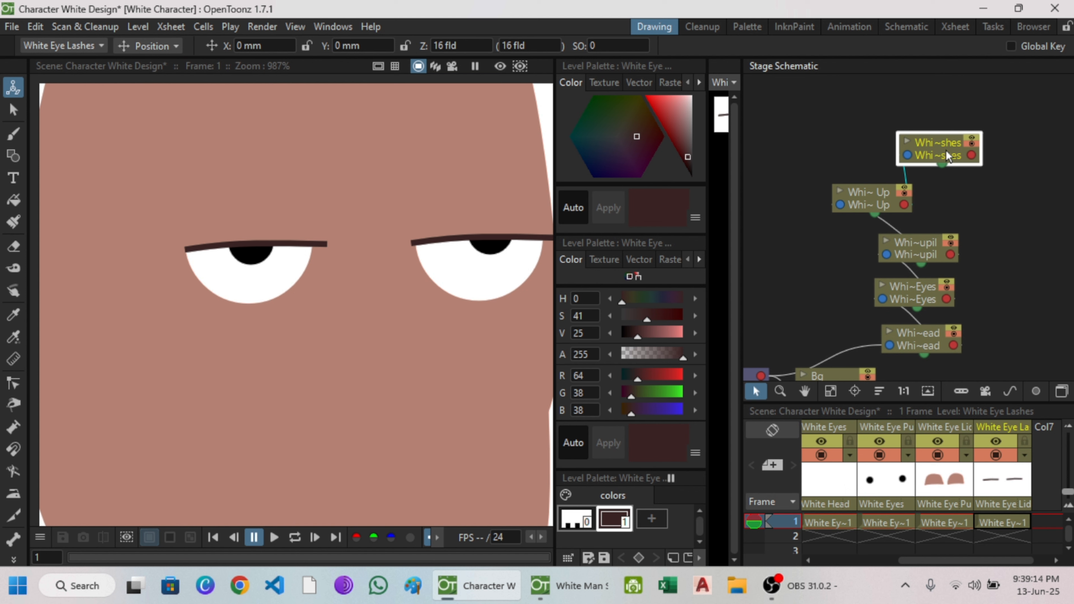
left_click(870, 197)
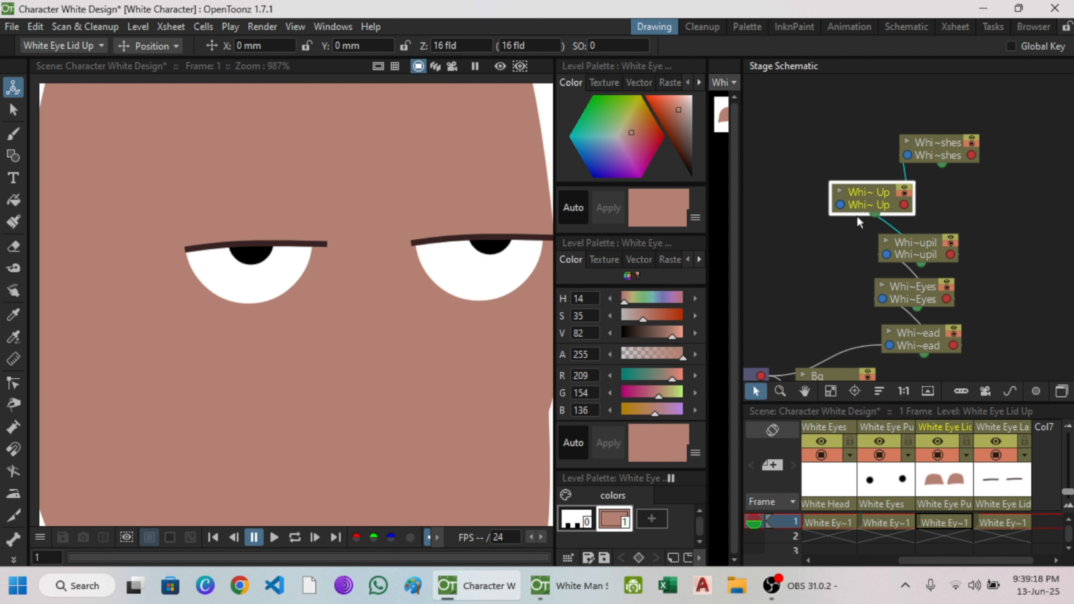
left_click_drag(856, 213, 946, 299)
left_click_drag(914, 243, 922, 221)
scroll(243, 241, "down", 3)
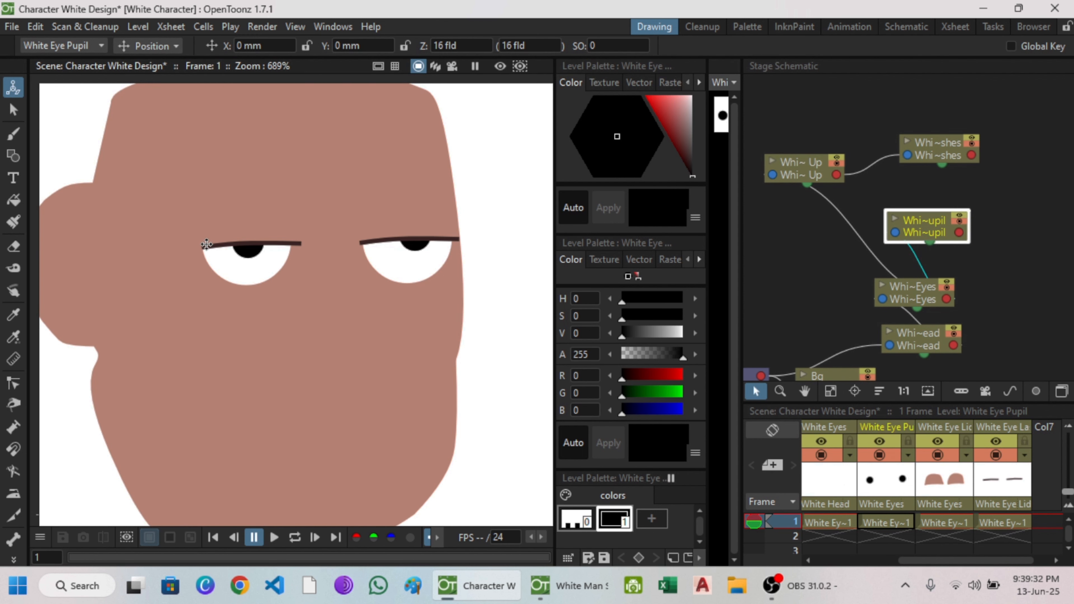
- Raise the White Eye Lid Up column with its attached lashes to X 0.06 mm and Y 0.34 mm, opening both eyes slightly
left_click_drag(224, 229, 248, 282)
left_click(785, 172)
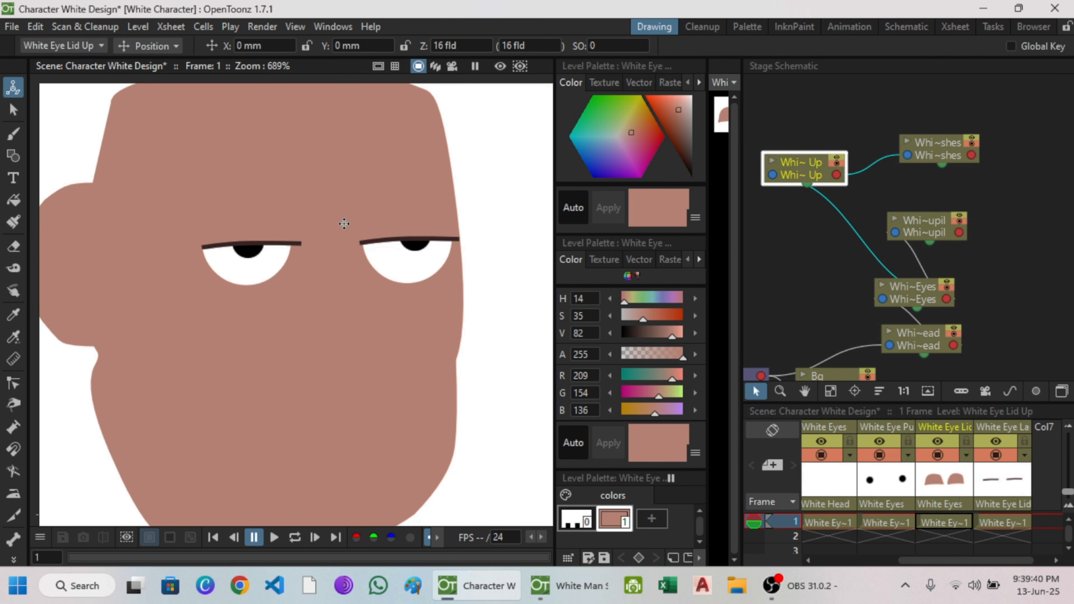
mouse_move(270, 229)
left_mouse_down()
mouse_move(250, 199)
mouse_move(256, 230)
mouse_move(254, 212)
mouse_move(258, 220)
left_mouse_up()
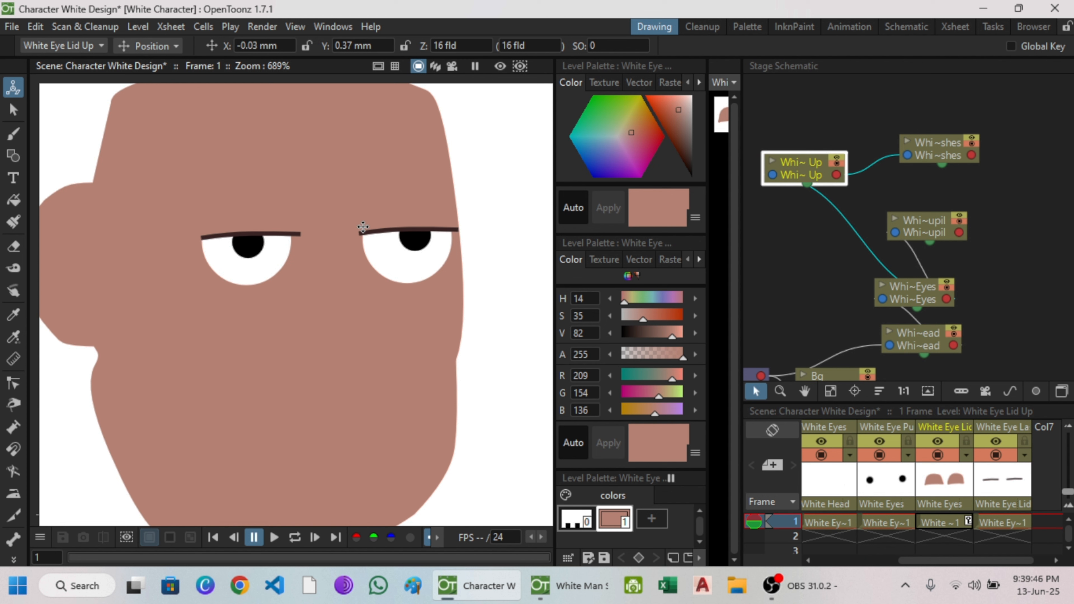
left_click_drag(376, 229, 377, 228)
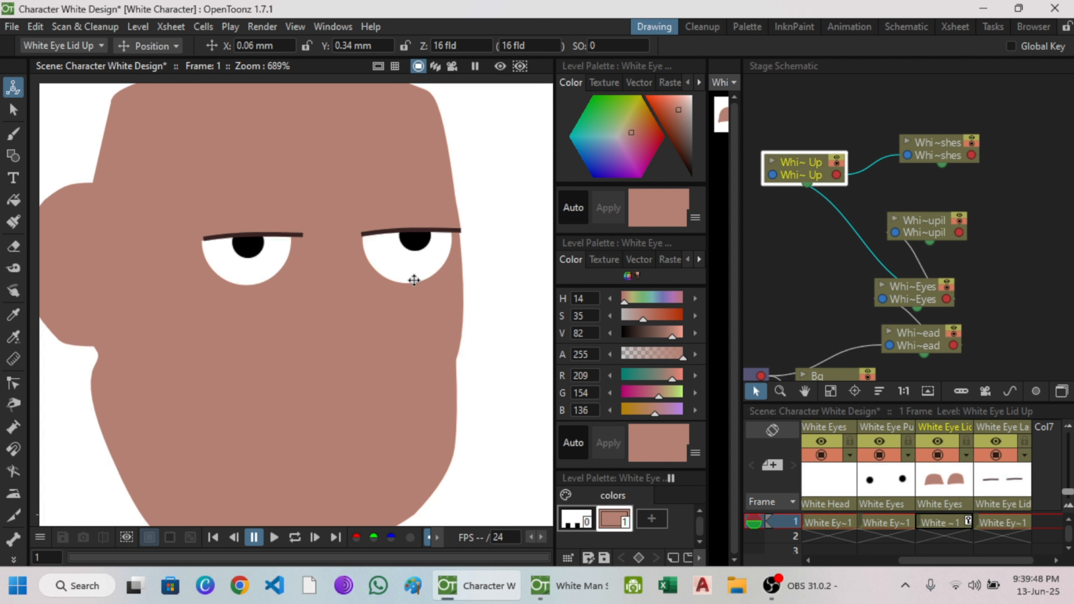
scroll(479, 215, "down", 3)
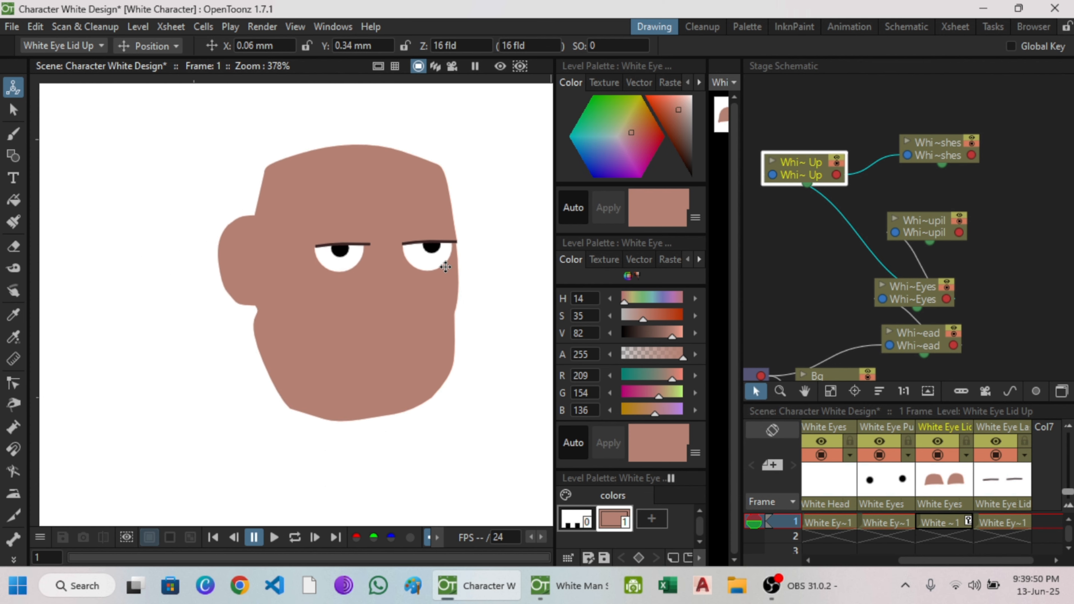
scroll(371, 282, "up", 3)
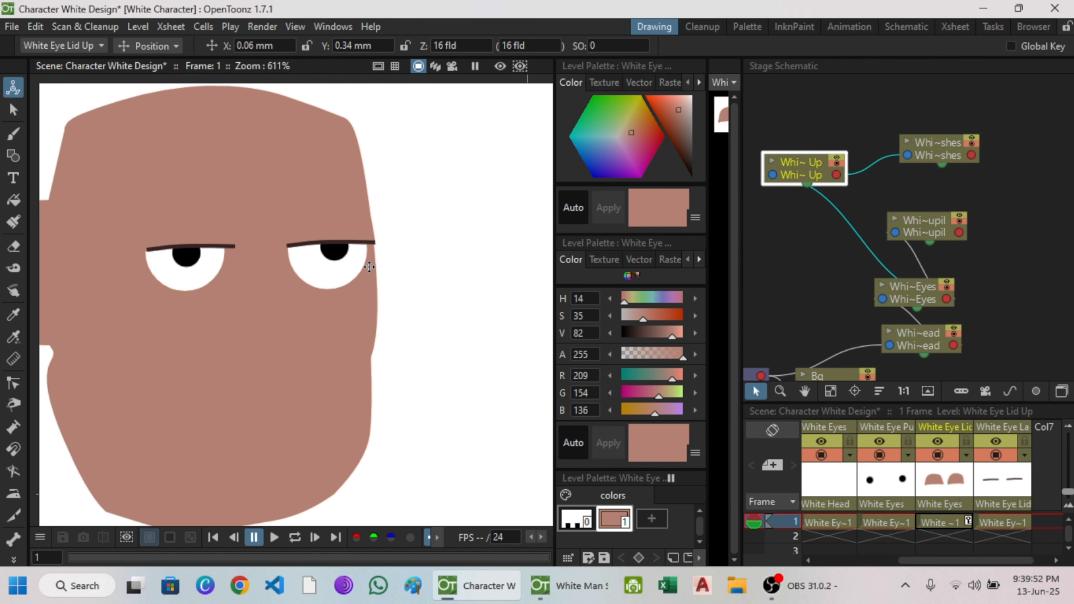
- Reshape the head outline's right edge with the Control Point Editor so it bulges outward beside the right eye
key("c")
scroll(379, 269, "up", 3)
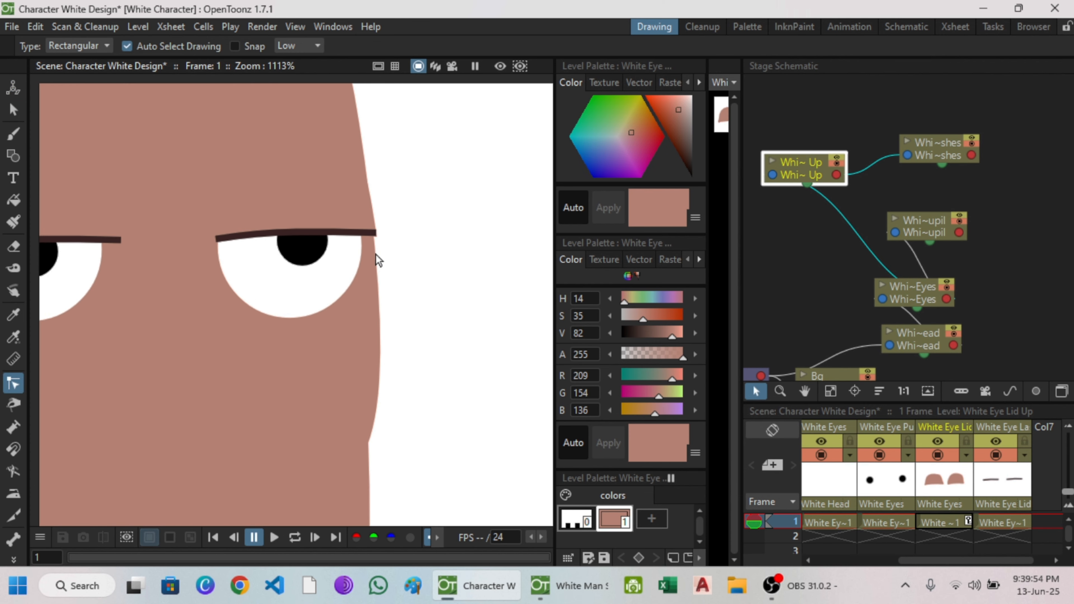
left_click(374, 251)
scroll(368, 212, "down", 3)
left_click_drag(359, 185, 365, 181)
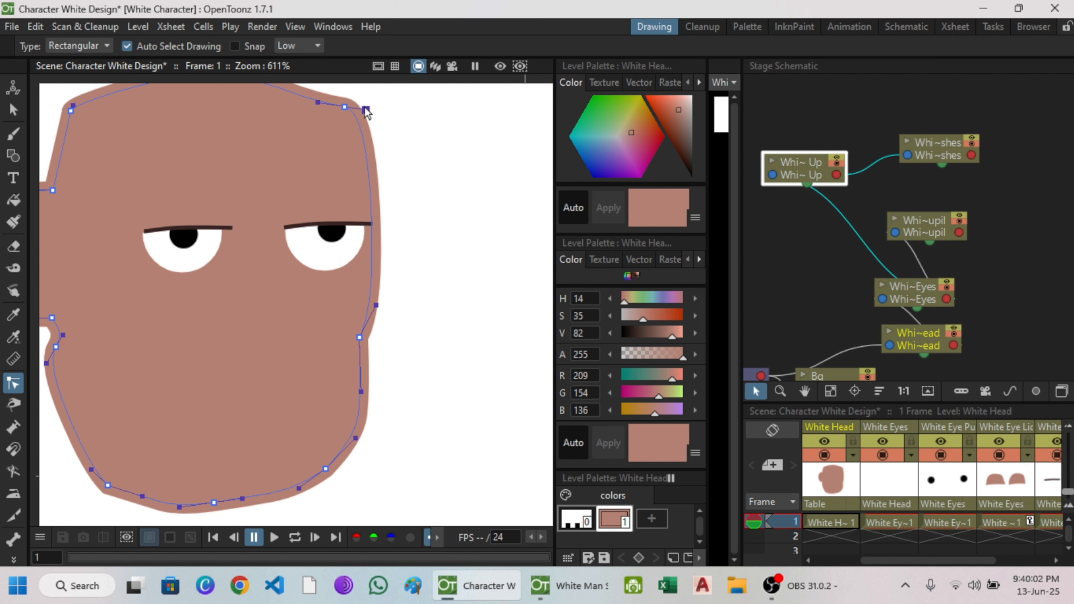
left_click_drag(363, 108, 360, 112)
scroll(374, 226, "down", 3)
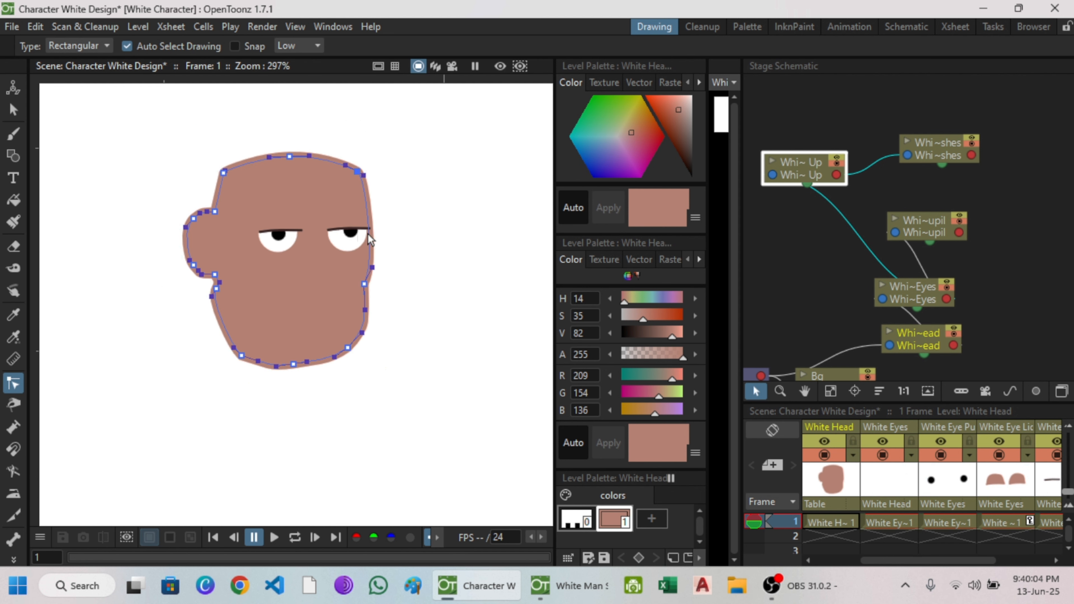
left_click(13, 110)
scroll(207, 253, "down", 1)
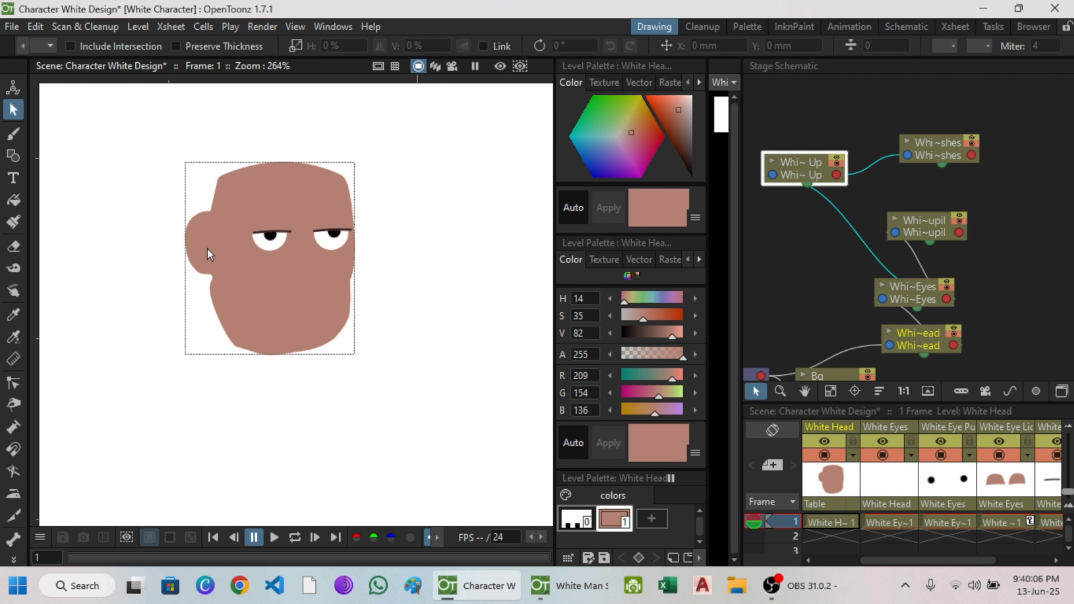
scroll(330, 330, "up", 4)
left_click_drag(347, 330, 212, 277)
scroll(207, 150, "down", 4)
- Create a Toonz Vector Level named White Mouth in the first empty column and name the column White Mouth
left_click_drag(928, 561, 984, 560)
left_click(1031, 522)
key("alt+n")
type("White Mouth")
key("ctrl+a")
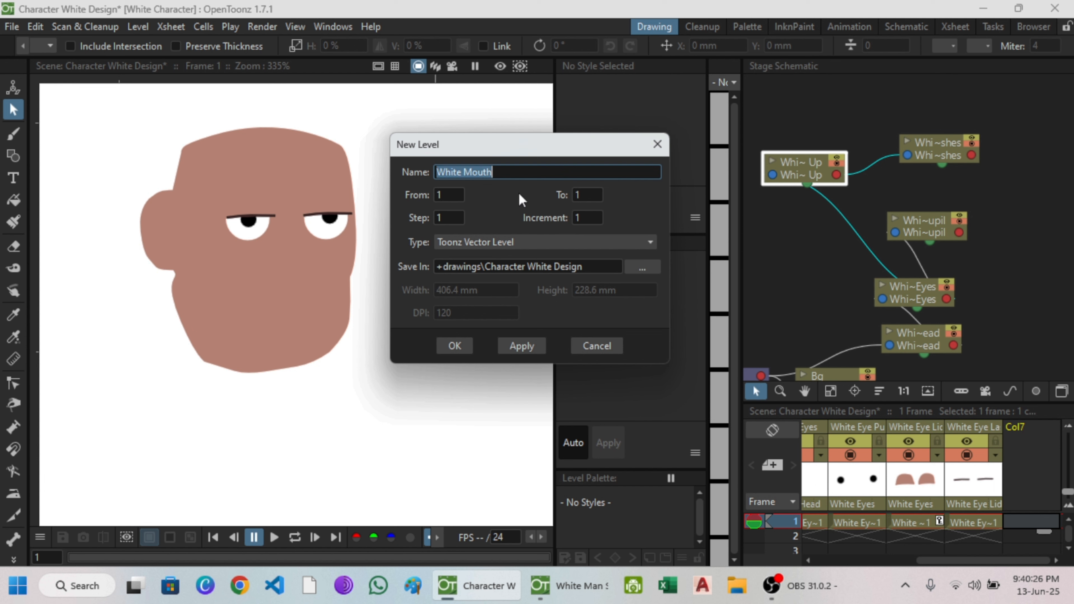
left_click(454, 346)
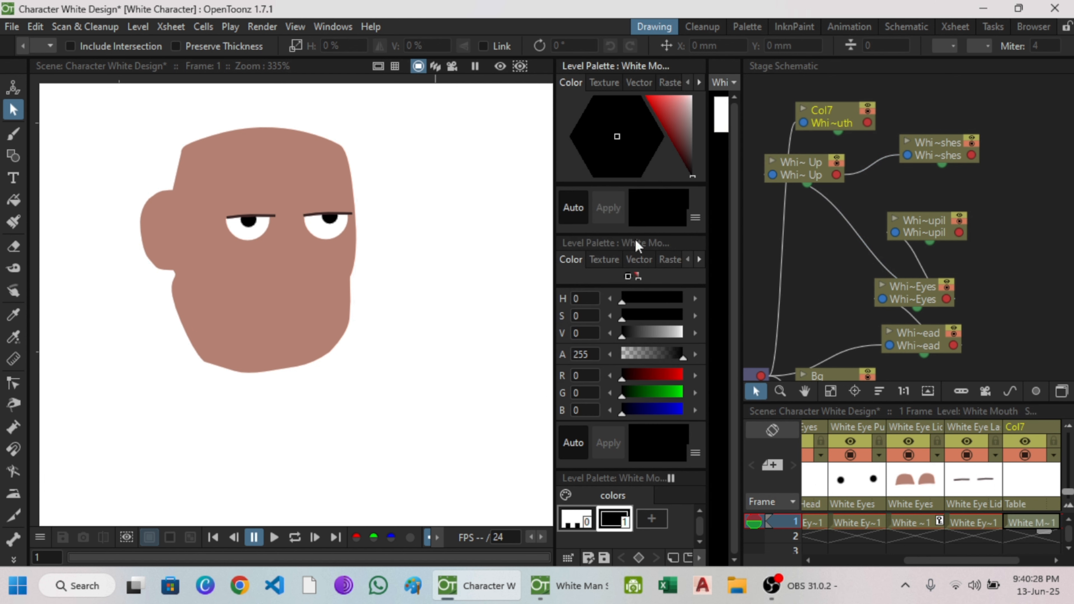
double_click(1020, 428)
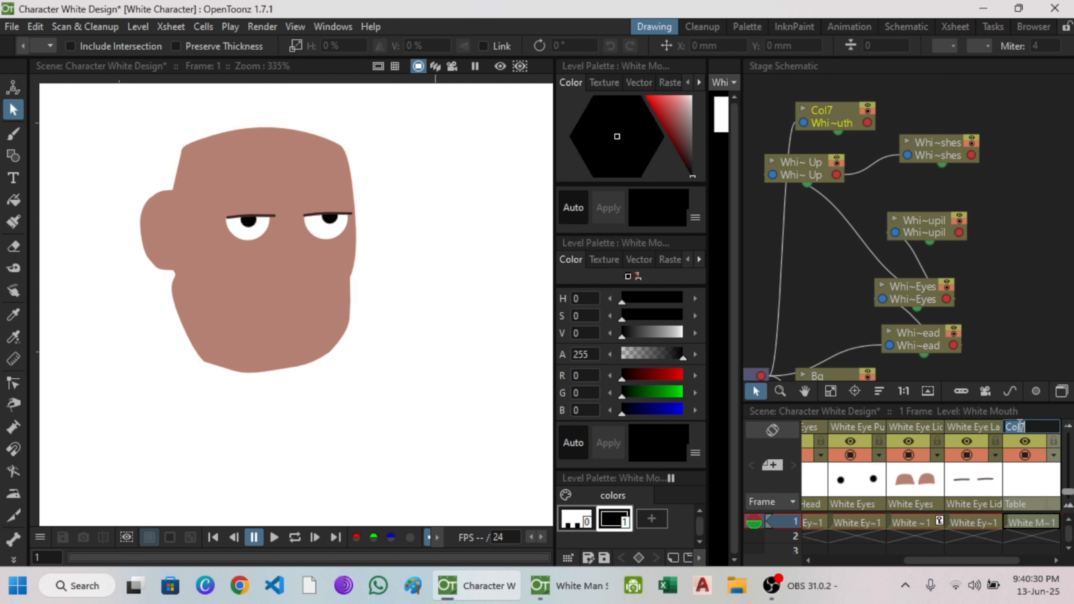
key("Return")
- Draw a closed polyline mouth outline on the lower face, with a straight upper edge and a curved lower edge
scroll(300, 426, "up", 4)
left_click(13, 156)
left_click(225, 231)
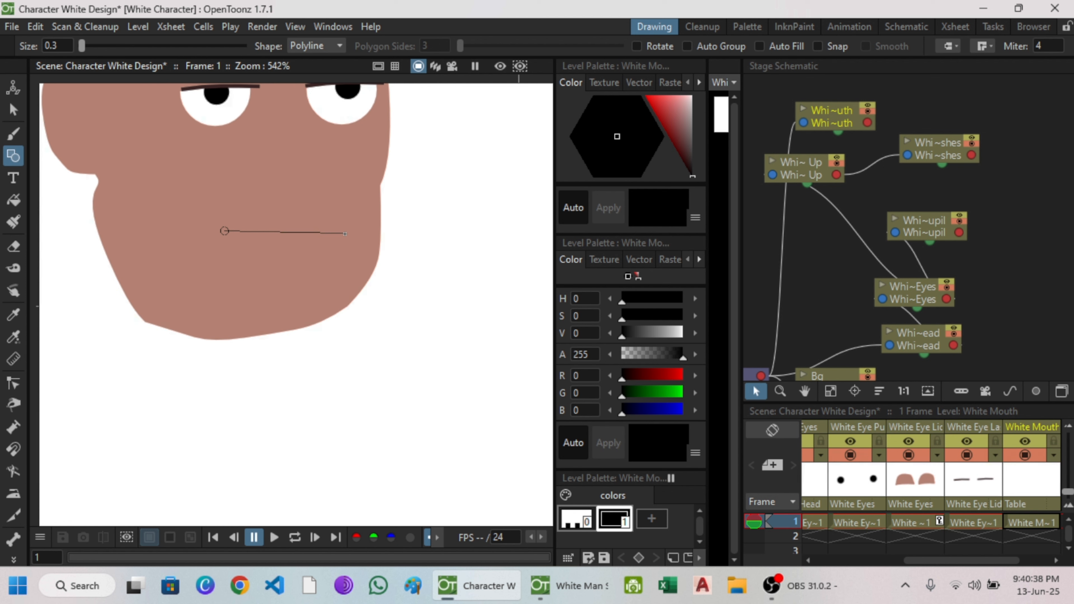
left_click(345, 234)
left_click_drag(271, 284, 220, 249)
left_click(225, 231)
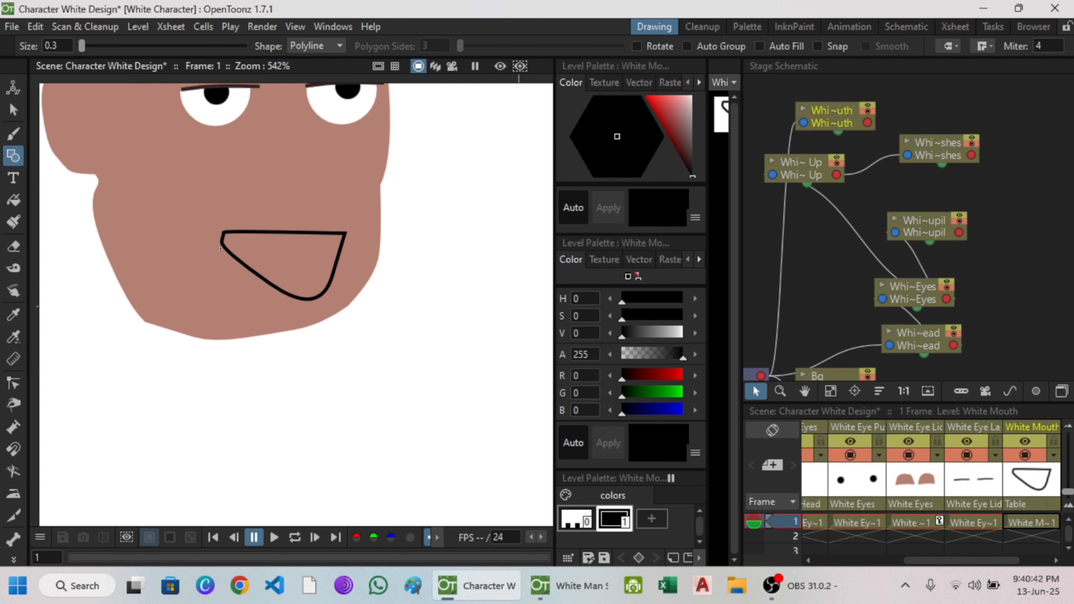
left_click(13, 110)
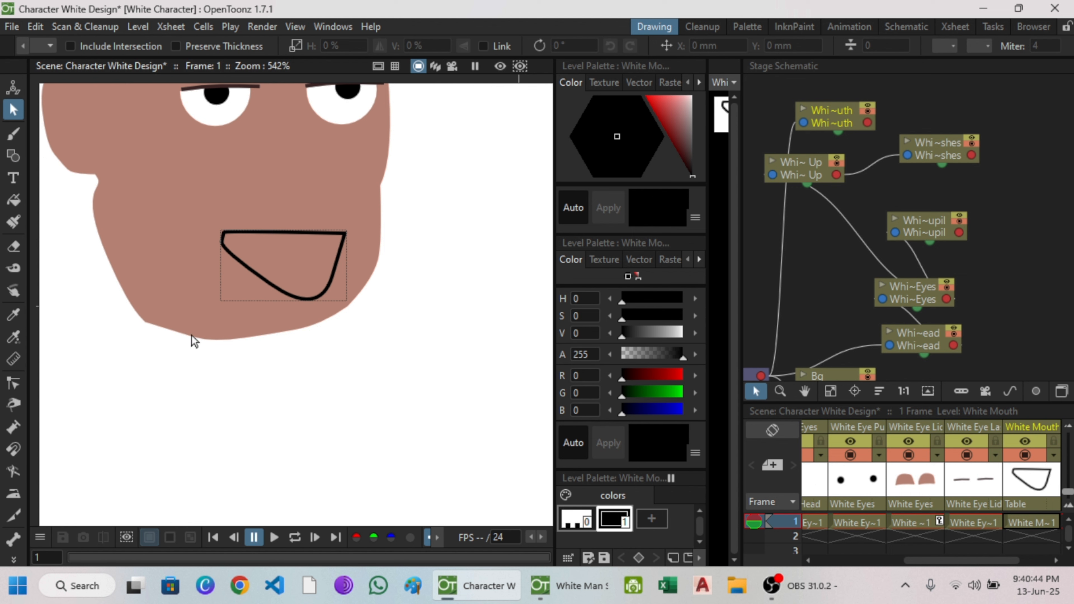
left_click(276, 293)
key("k")
left_click(271, 291)
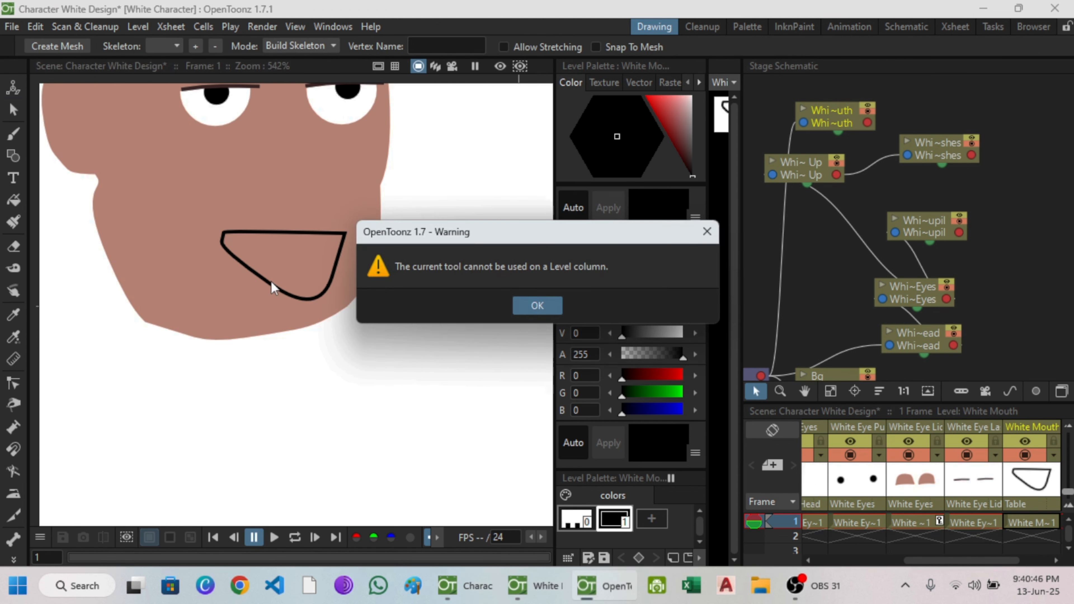
left_click(707, 231)
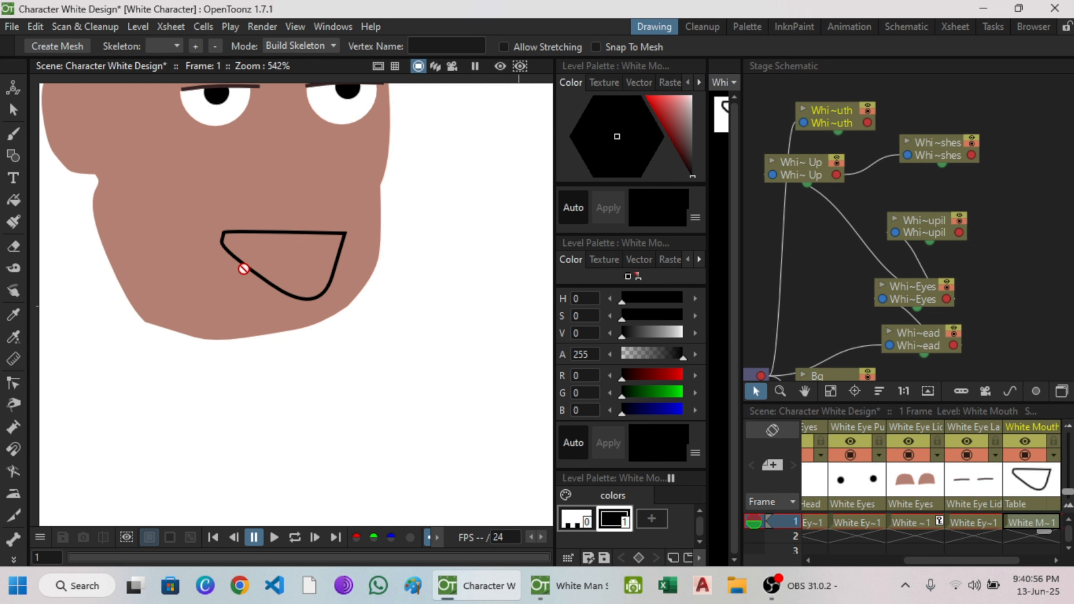
left_click(974, 550)
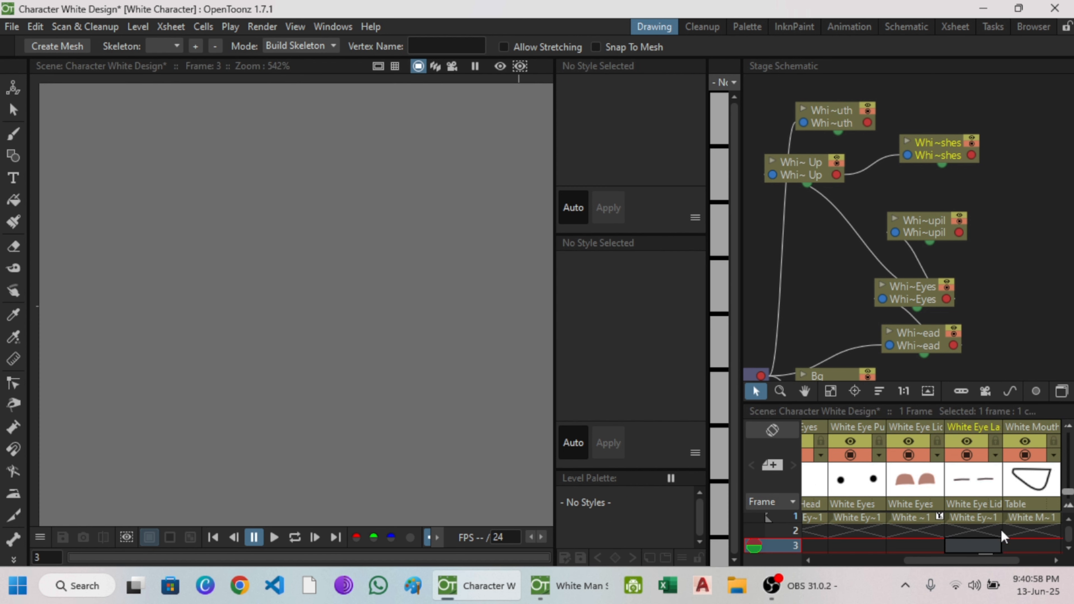
left_click(1027, 522)
left_click(286, 296)
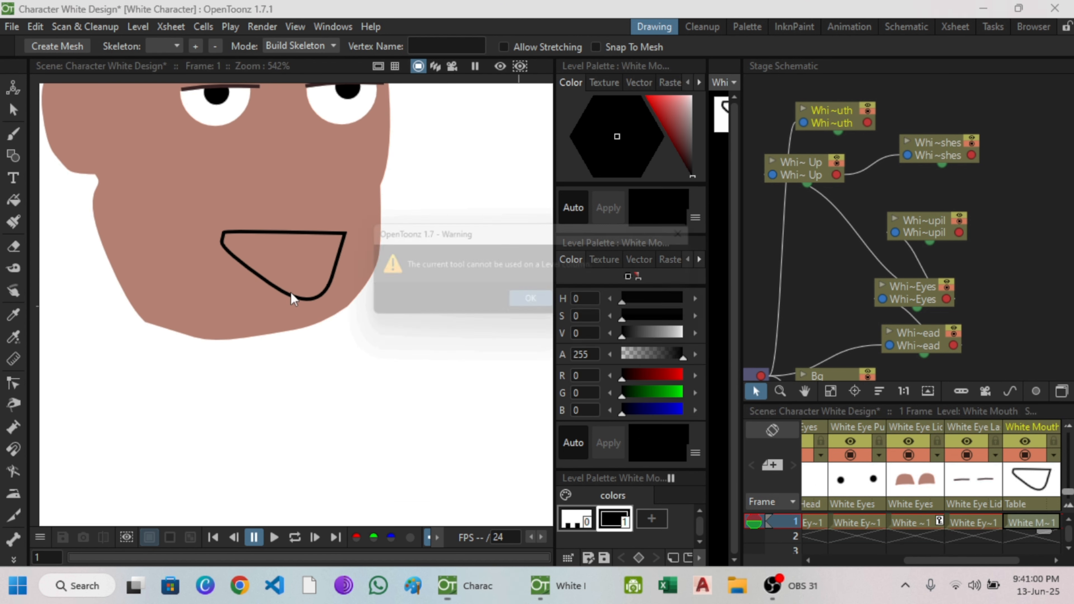
left_click(546, 309)
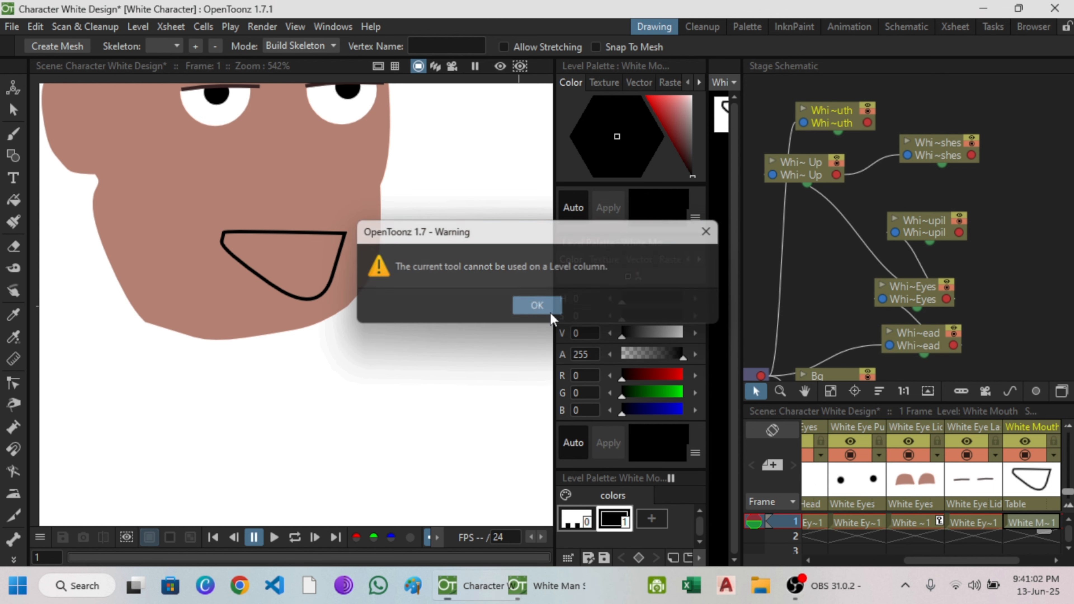
left_click_drag(1006, 561, 1036, 560)
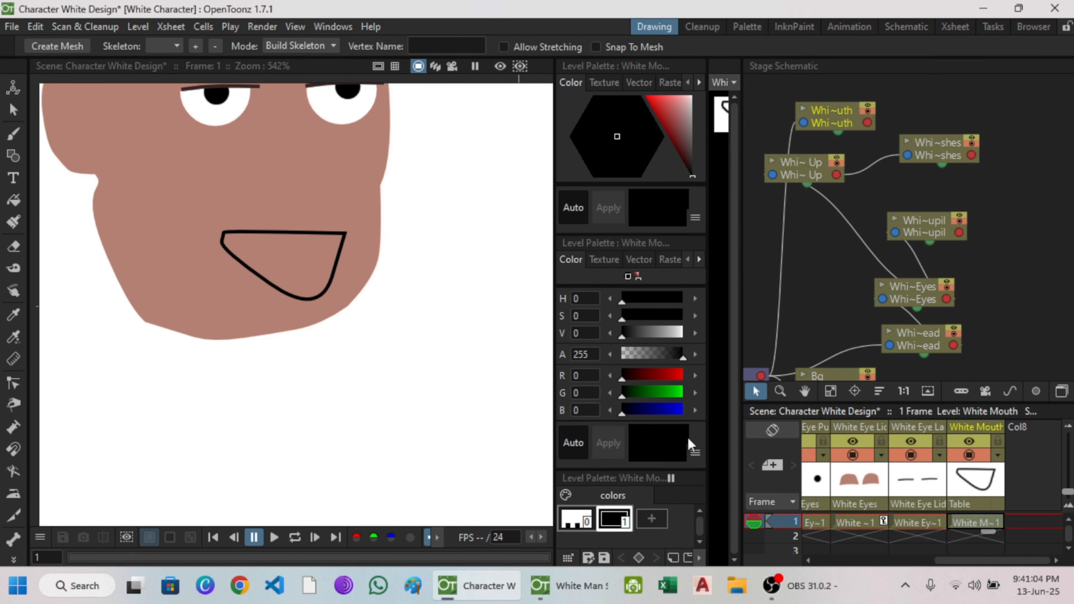
left_click(13, 109)
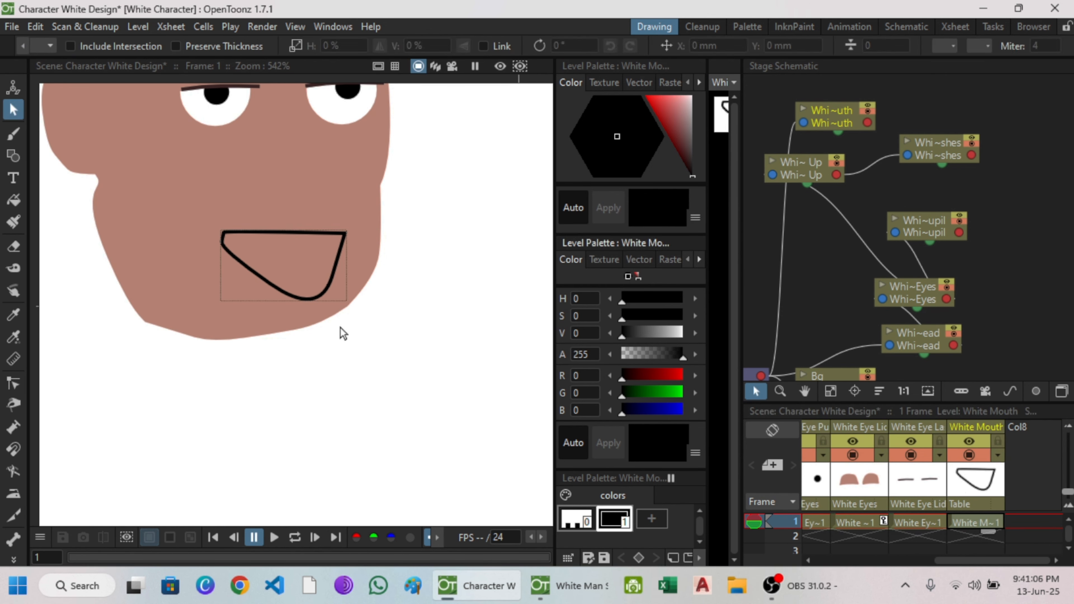
left_click(242, 267)
key("x")
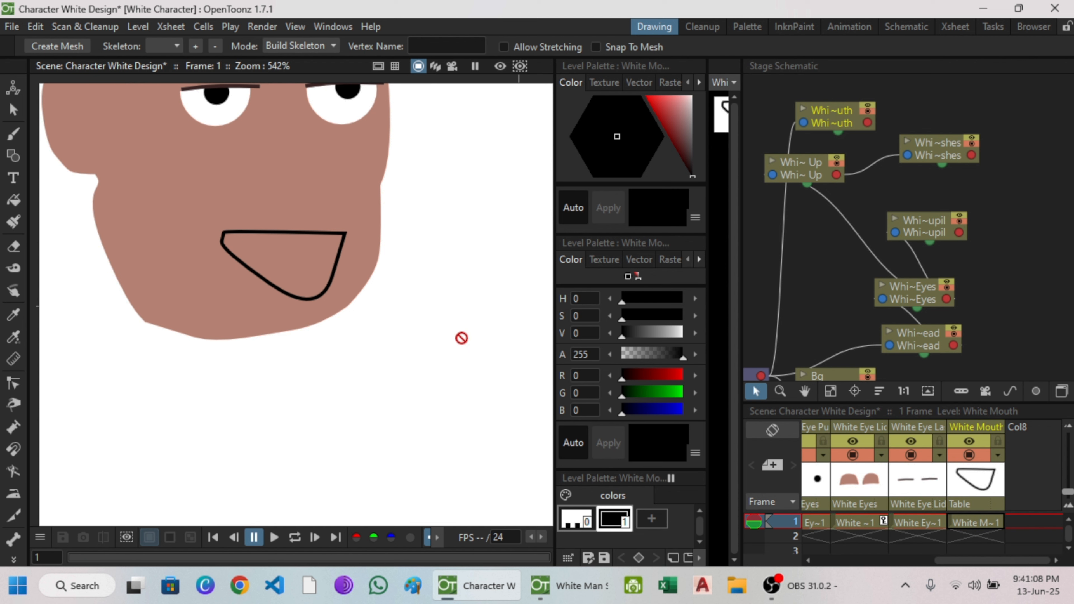
left_click(13, 109)
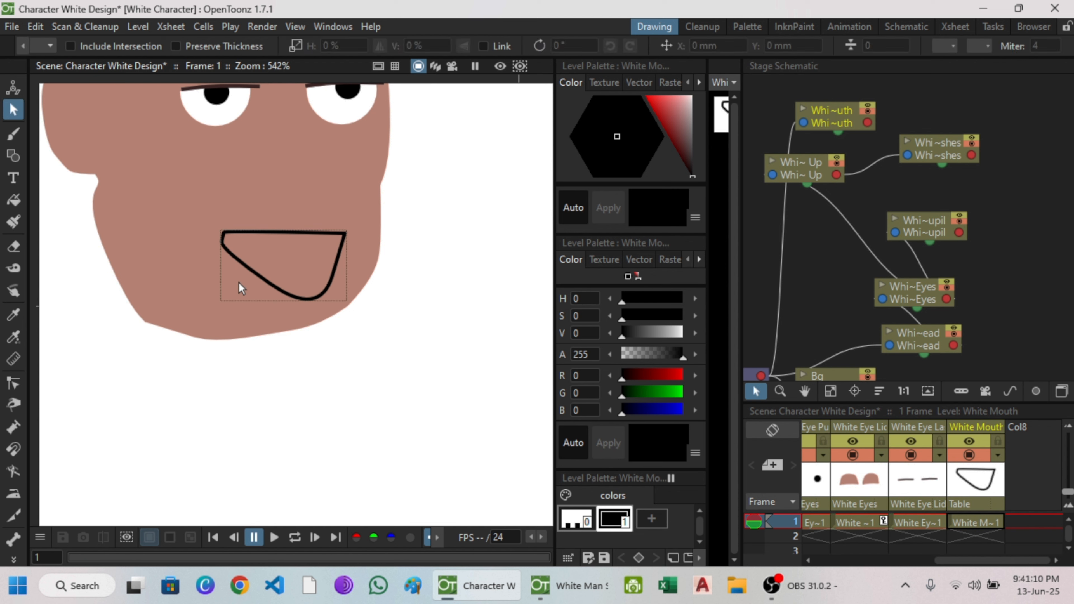
- Reshape the mouth outline with the Control Point Editor into a rounded bowl with a slightly raised upper right corner
left_click(245, 265)
key("c")
left_click(245, 264)
scroll(245, 264, "up", 3)
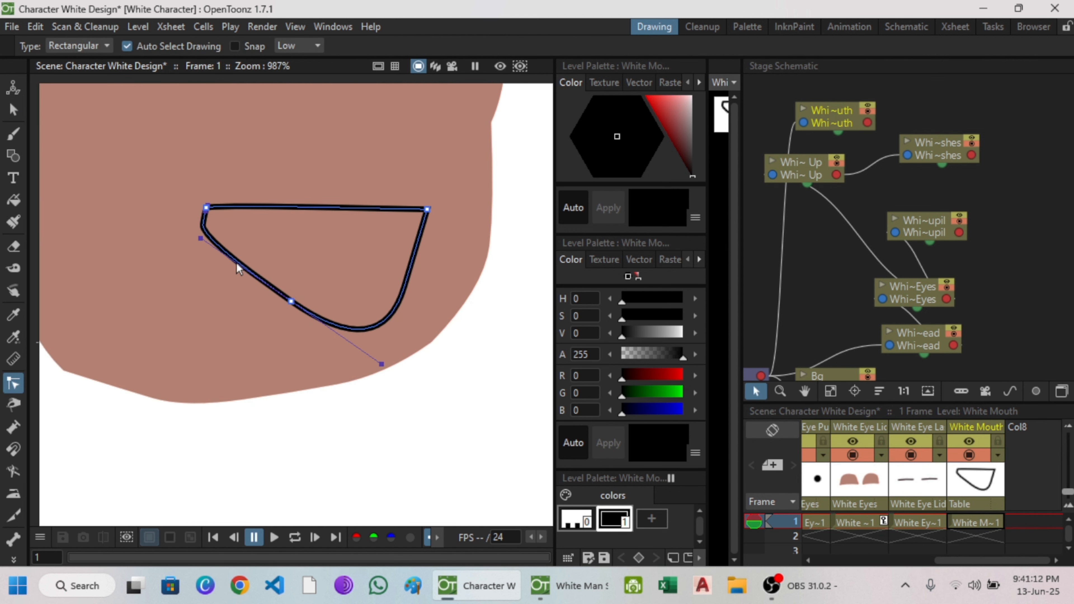
left_click(244, 305)
left_click_drag(244, 306, 295, 321)
left_click_drag(202, 254, 241, 315)
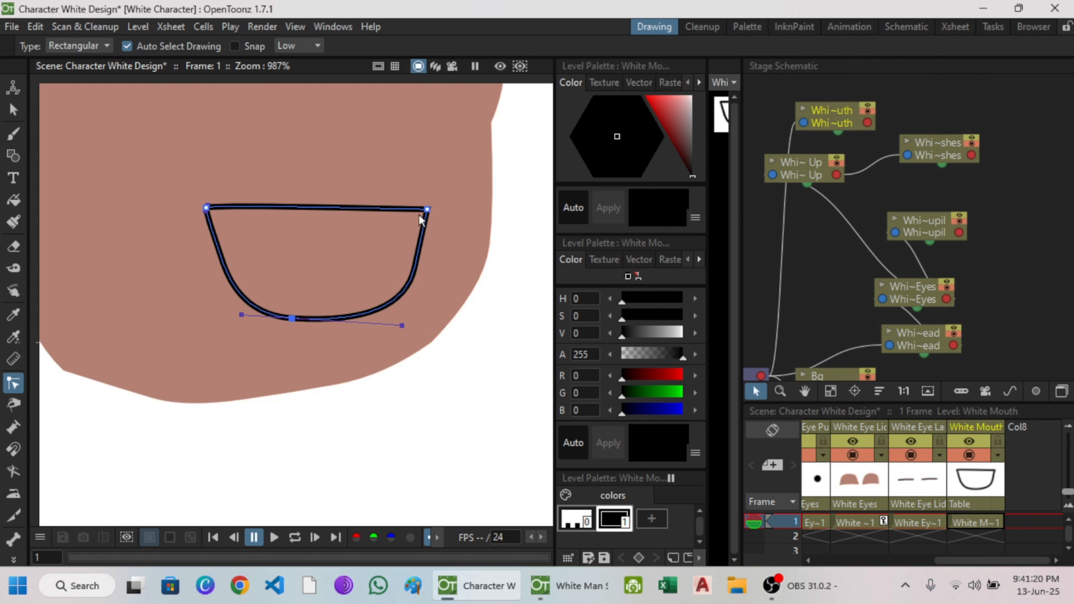
left_click_drag(427, 210, 418, 201)
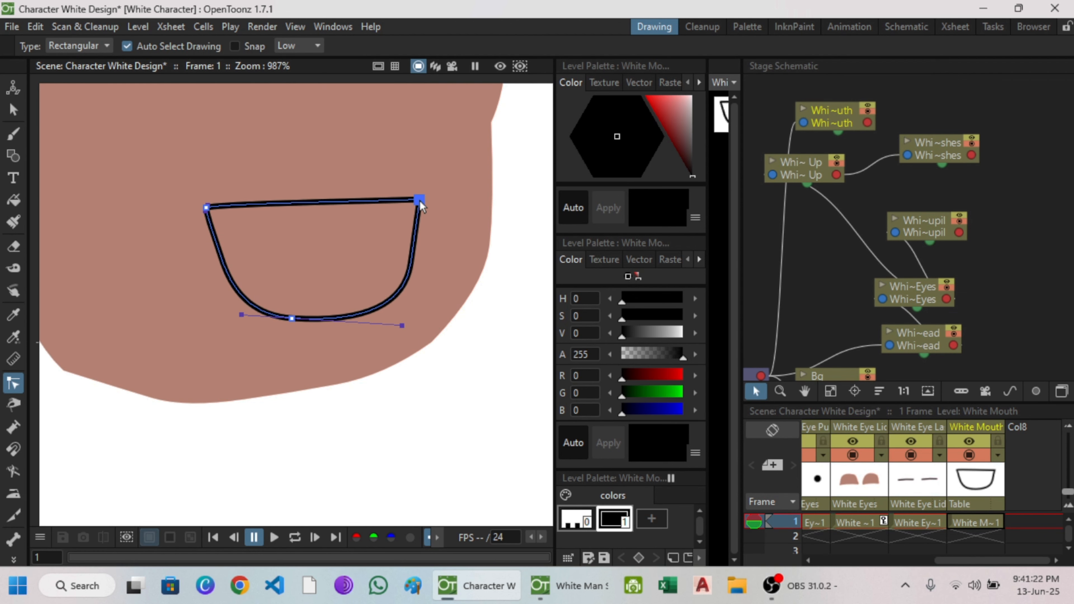
scroll(351, 302, "down", 5)
mouse_move(351, 305)
left_mouse_down()
mouse_move(350, 333)
mouse_move(321, 334)
left_mouse_up()
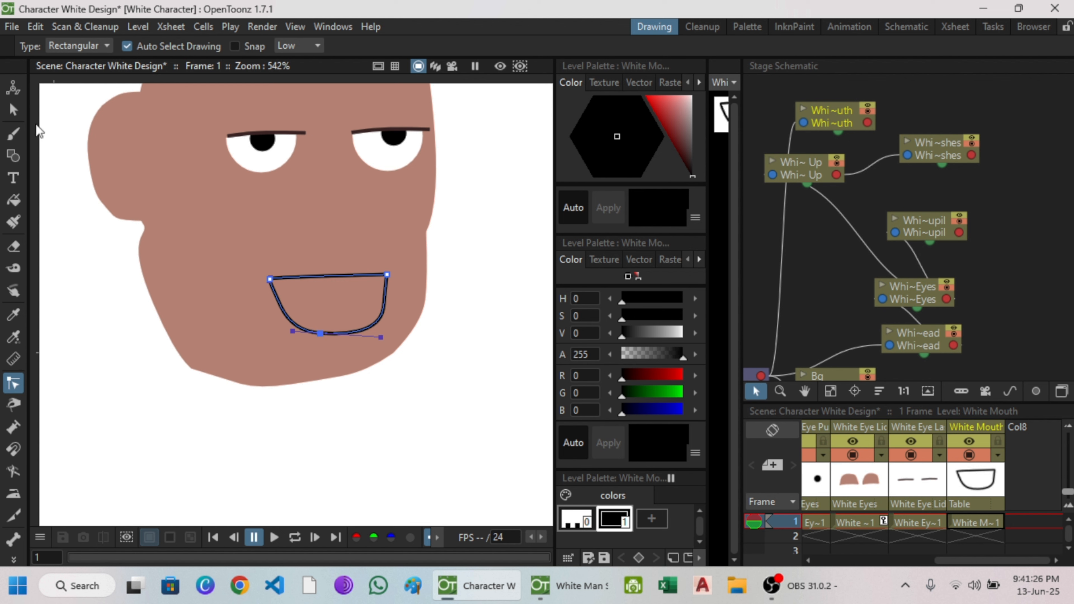
- Fill the mouth shape and change its style colour from black to white
left_click(13, 109)
scroll(248, 325, "up", 2)
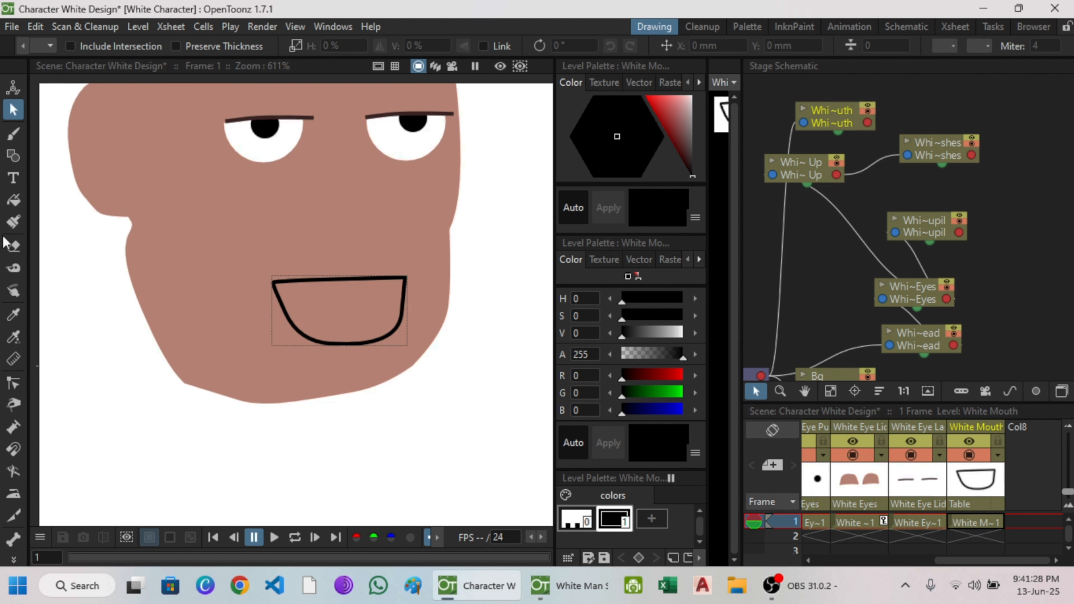
left_click(13, 221)
left_click(343, 288)
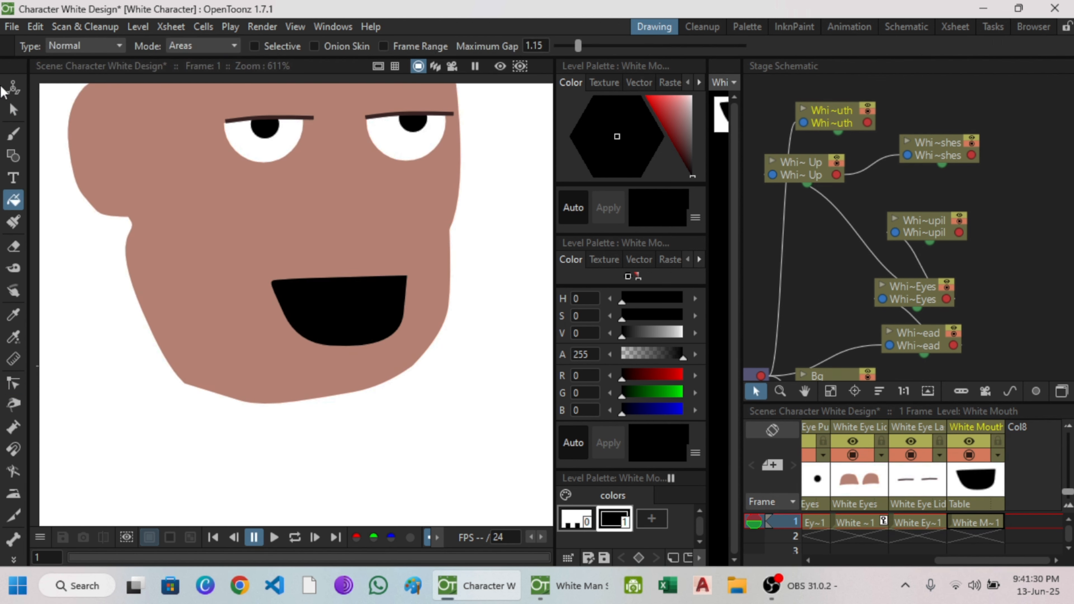
left_click(13, 110)
left_click_drag(672, 99, 692, 96)
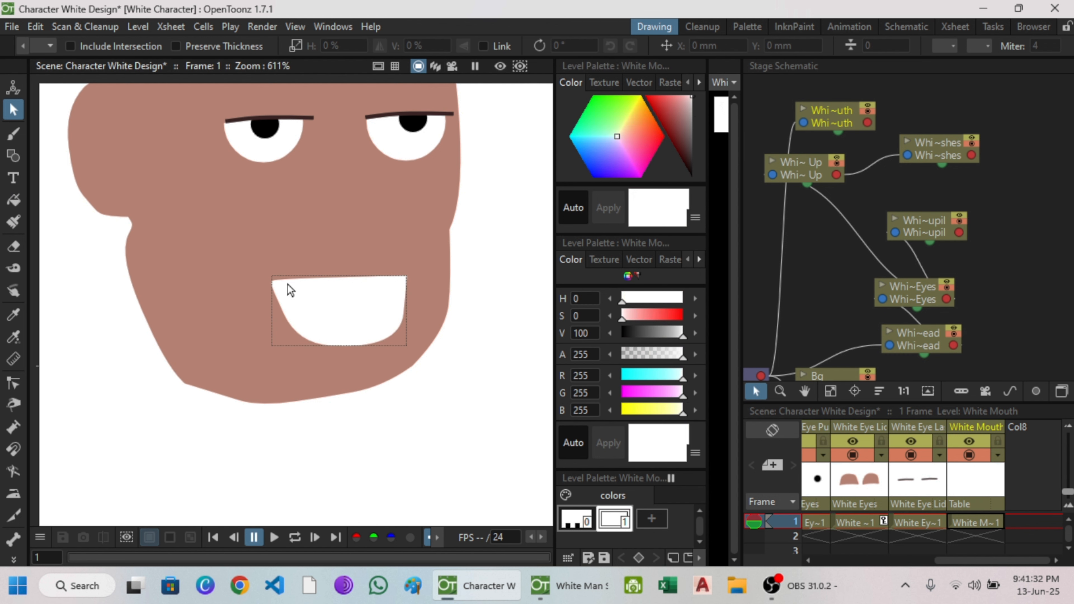
left_click(294, 289)
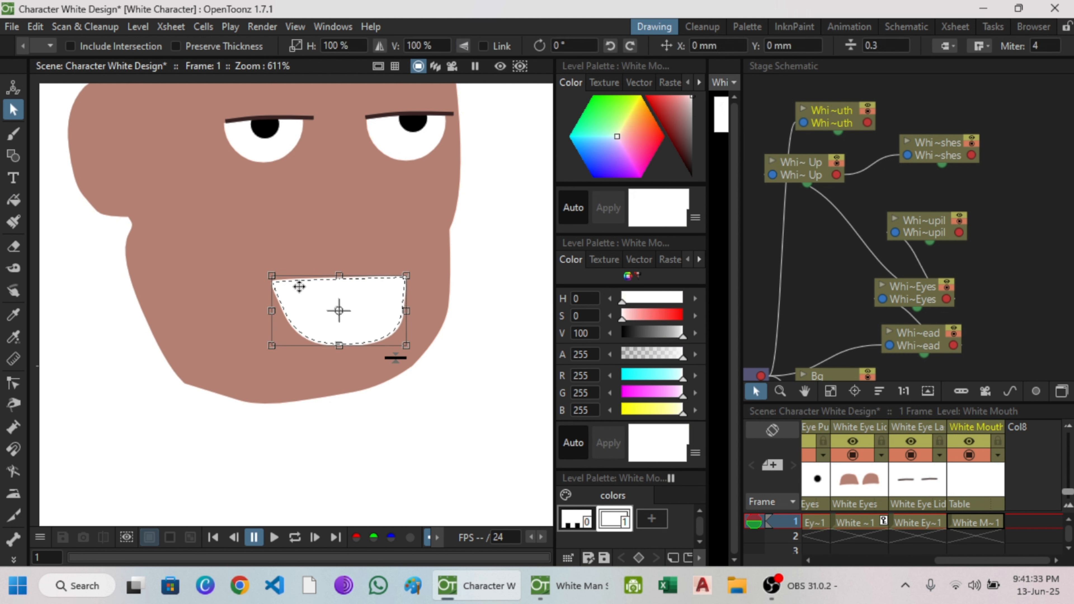
left_click(479, 252)
scroll(344, 302, "down", 2)
scroll(344, 306, "down", 1)
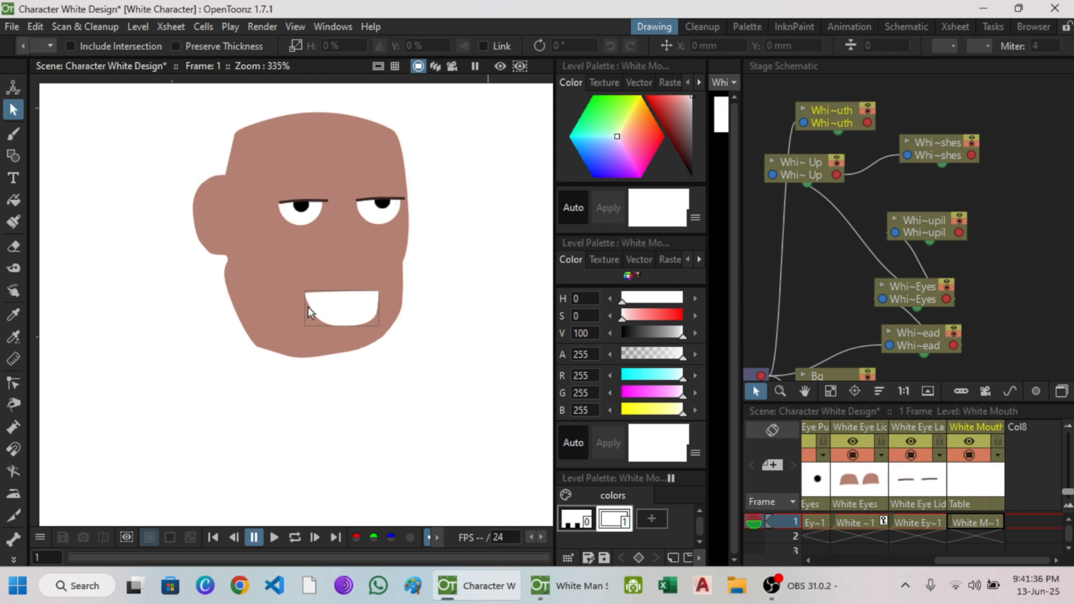
- Move the white mouth shape by X -0.41 mm and Y 0.03 mm
scroll(353, 220, "up", 2)
left_click(332, 404)
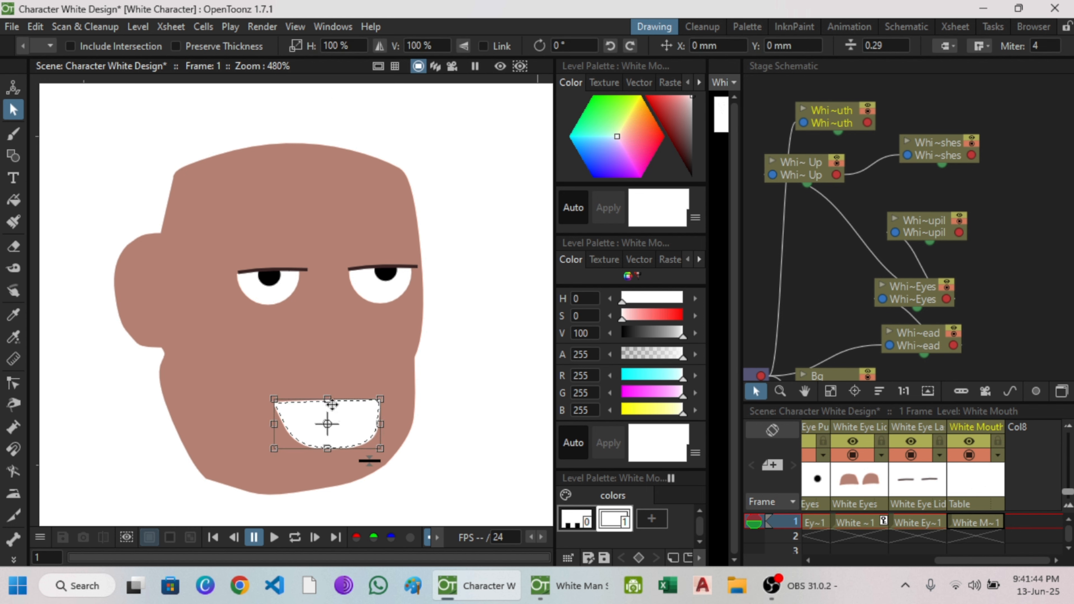
scroll(332, 403, "up", 2)
left_click_drag(333, 401, 324, 401)
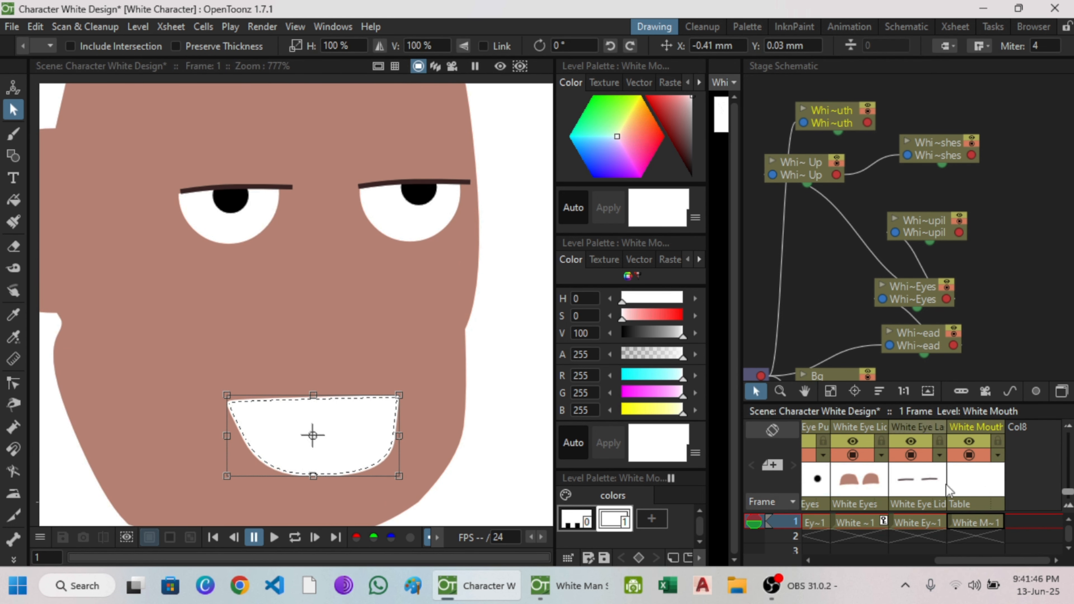
- Create a Toonz Vector Level named Nose in the first empty column and name the column Nose
right_click(1007, 516)
left_click(1013, 549)
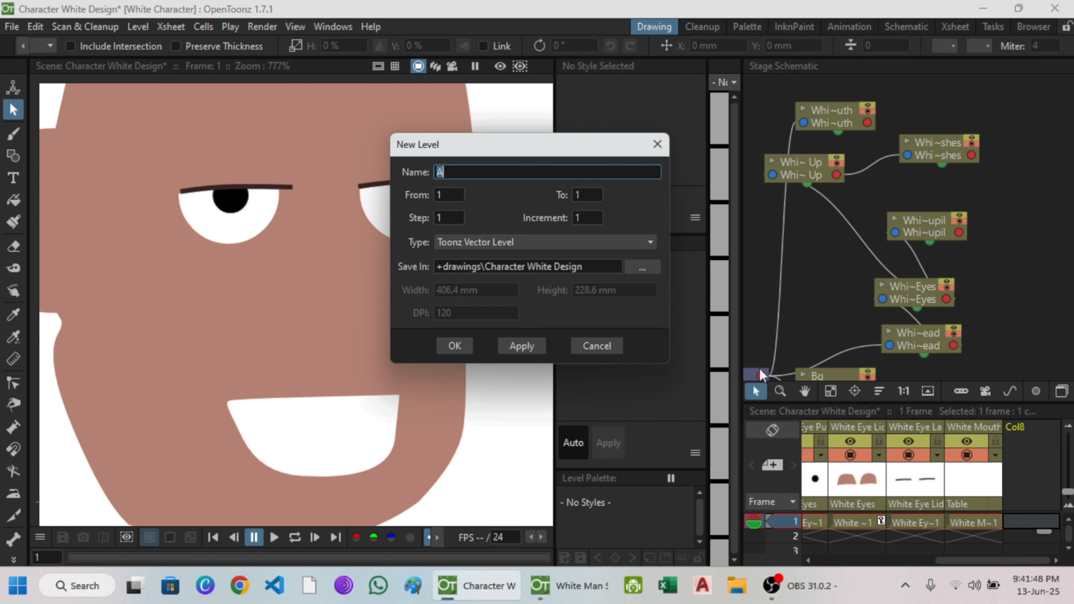
type("NOse")
key("BackSpace")
key("BackSpace")
key("BackSpace")
type("kos")
type("ose")
key("ctrl+a")
key("ctrl+c")
left_click(451, 350)
double_click(1029, 428)
key("ctrl+v")
key("Return")
- Draw an open polyline nose profile between the eyes and mouth, with a slanted bridge, pointed tip and short line below
left_click(13, 156)
scroll(307, 330, "up", 4)
left_click(374, 246)
left_click(410, 314)
left_click_drag(348, 326, 352, 332)
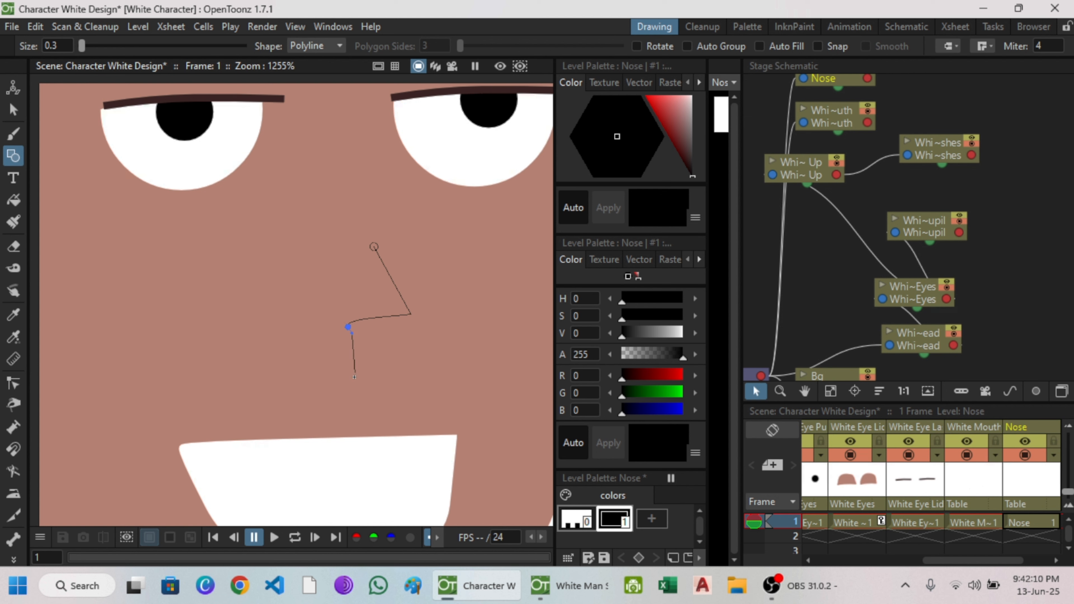
left_click_drag(355, 391, 359, 399)
double_click(369, 405)
scroll(347, 285, "down", 1)
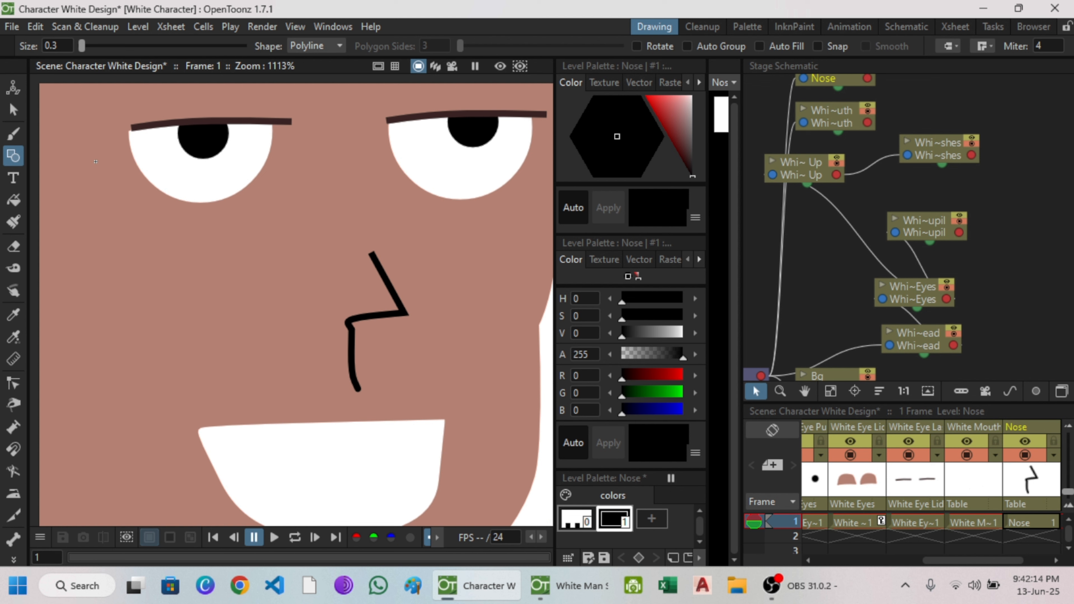
- Make the nose line's black colour semi-transparent with an alpha of 59
key("s")
left_click(375, 258)
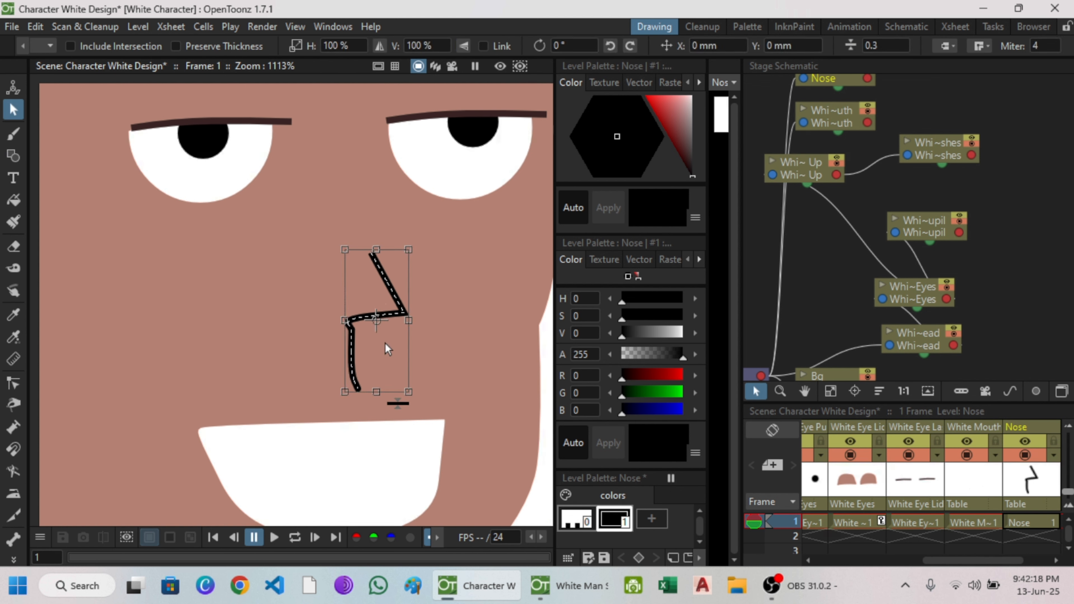
scroll(388, 349, "down", 1)
left_click_drag(682, 358, 636, 358)
scroll(480, 342, "down", 4)
left_click_drag(416, 328, 400, 312)
left_click(84, 254)
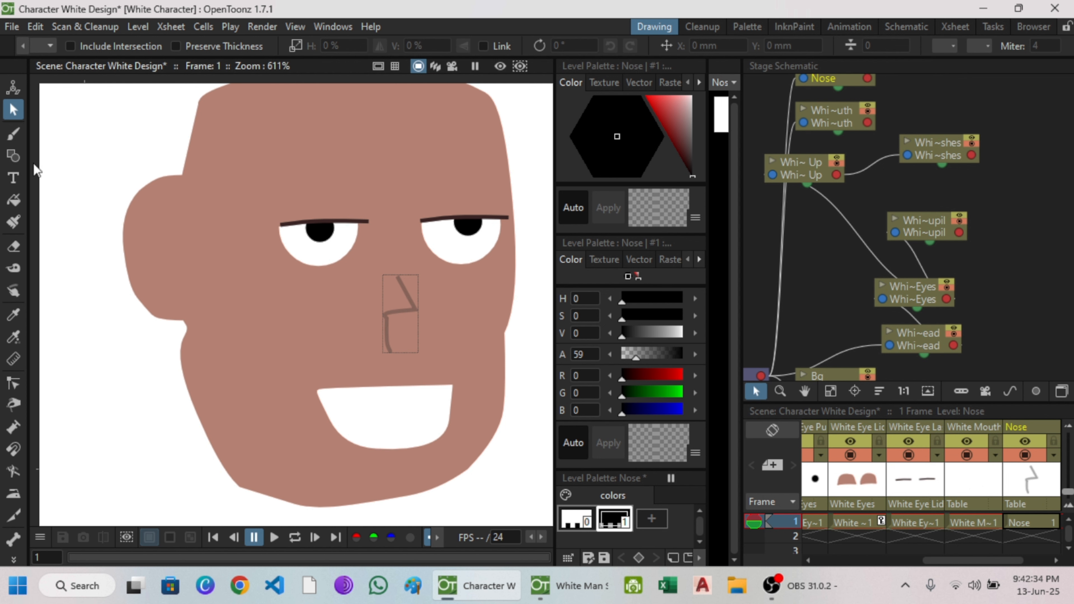
- Draw a polyline nose bridge from between the eyes down to the upper end of the nose line
left_click(13, 155)
scroll(400, 247, "up", 4)
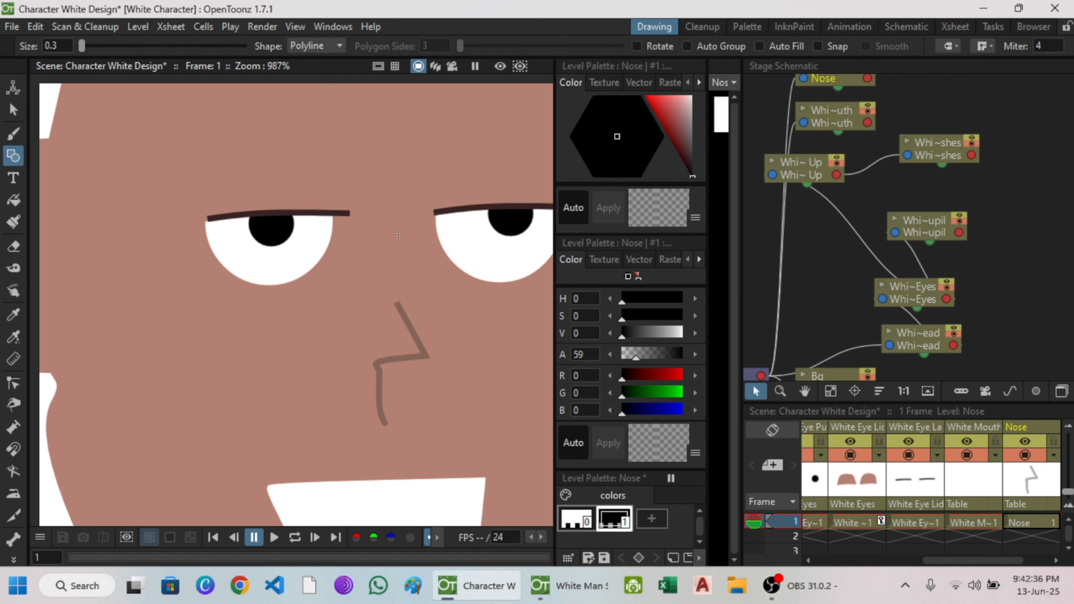
left_click(399, 208)
left_click_drag(396, 290, 399, 300)
left_click(399, 305)
key("Escape")
- Shift the lower end point of the nose bridge stroke with the Control Point Editor to align it with the nose line
scroll(354, 251, "up", 5)
left_click(13, 110)
scroll(478, 302, "up", 10)
left_click(334, 364)
key("c")
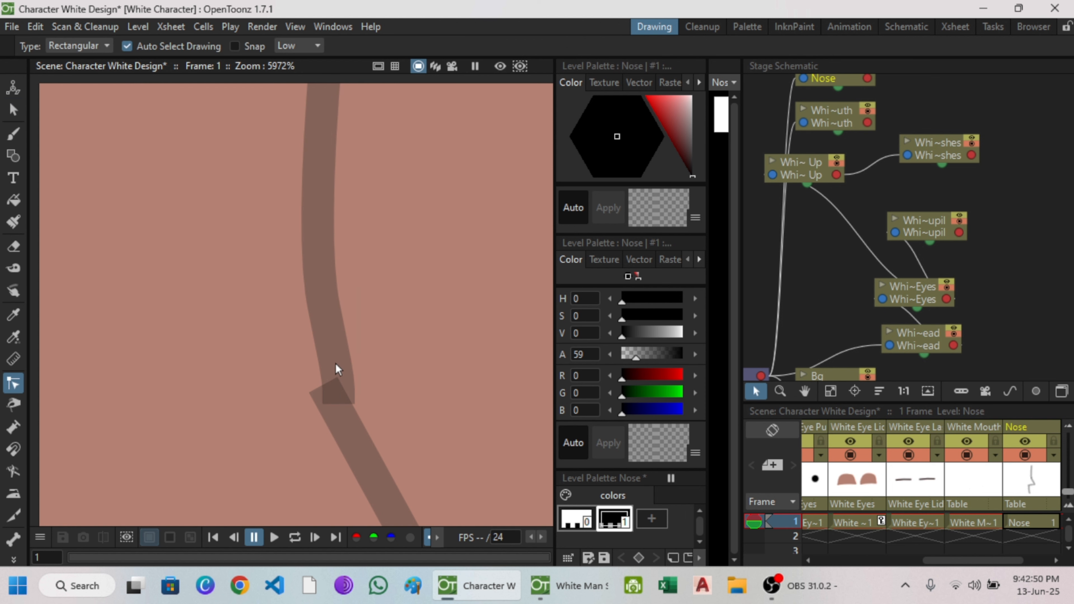
left_click(334, 365)
left_click_drag(337, 401, 352, 401)
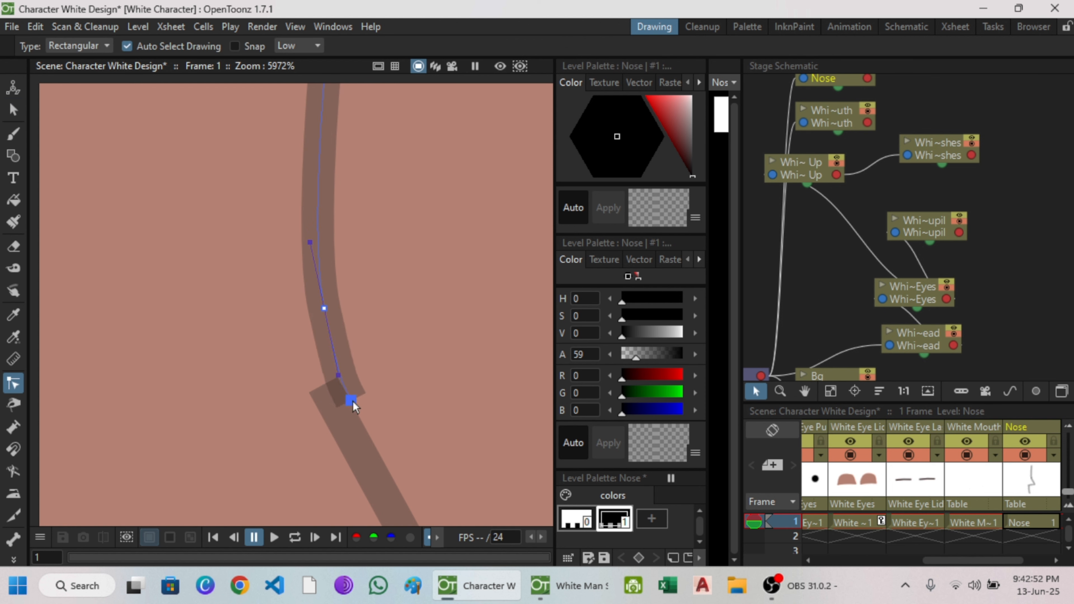
- Try moving the nose strokes at their overlapping joint and undo each move
left_click(13, 109)
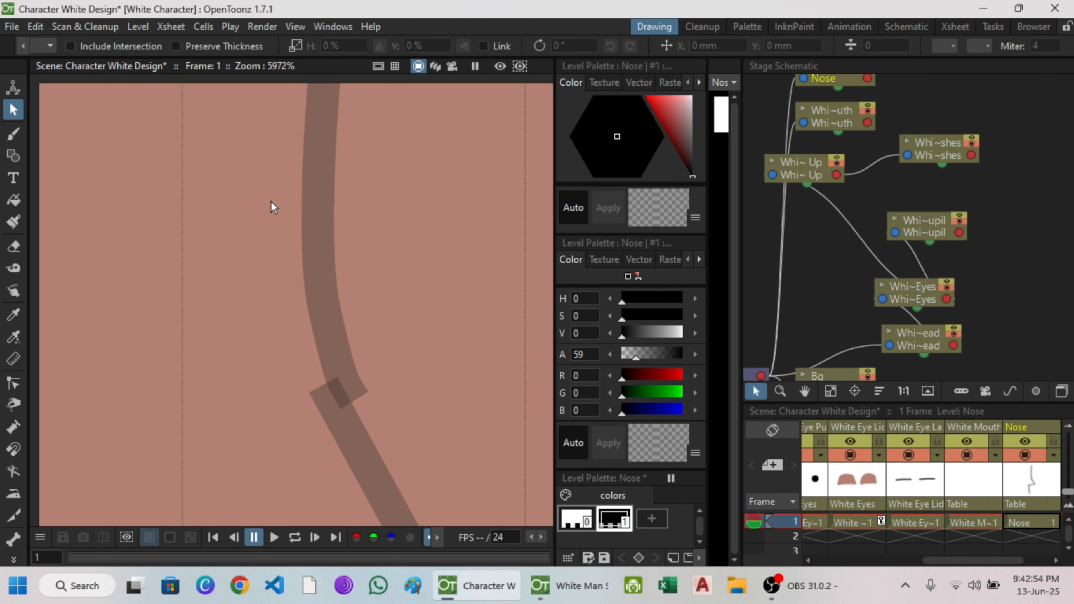
left_click(308, 201)
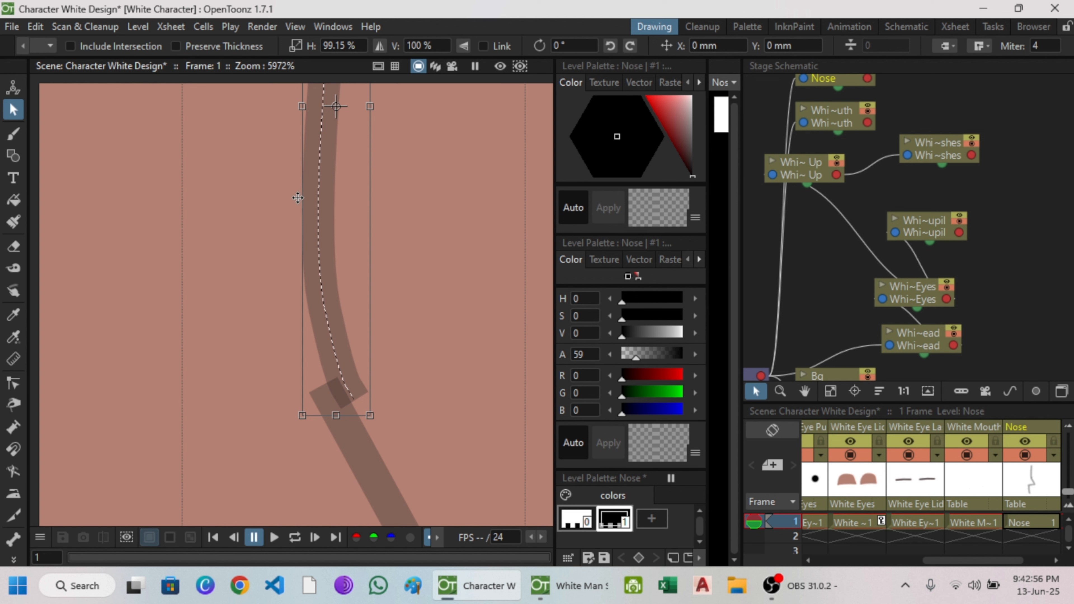
left_click_drag(311, 198, 279, 195)
key("ctrl+z")
scroll(332, 381, "up", 2)
mouse_move(340, 378)
left_mouse_down()
mouse_move(301, 385)
mouse_move(289, 363)
left_mouse_up()
key("ctrl+z")
scroll(285, 273, "down", 20)
left_click(315, 263)
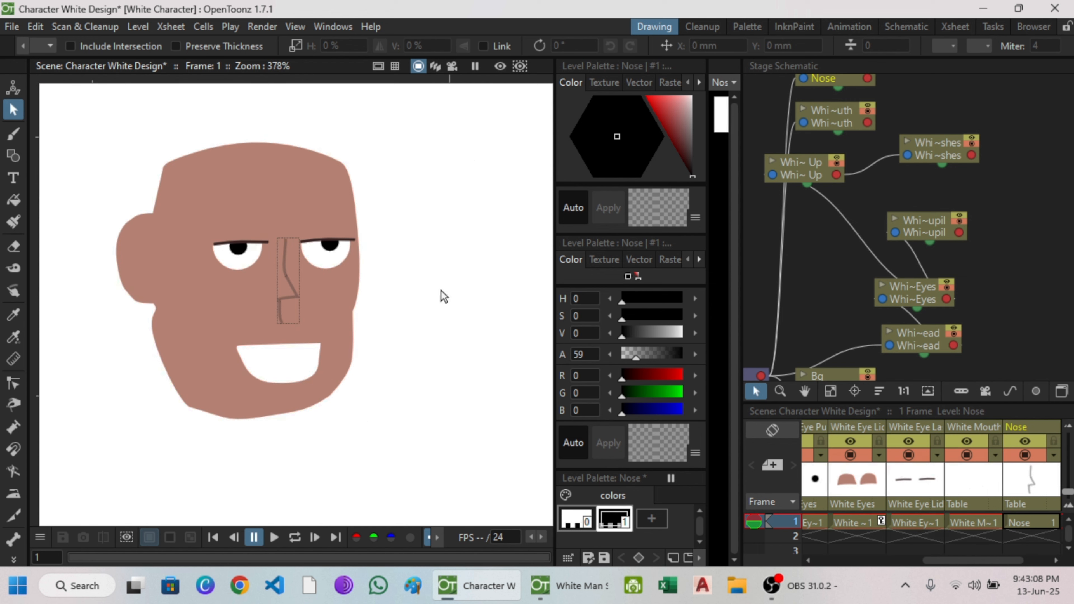
scroll(346, 346, "down", 1)
left_click_drag(346, 346, 408, 347)
scroll(408, 347, "up", 1)
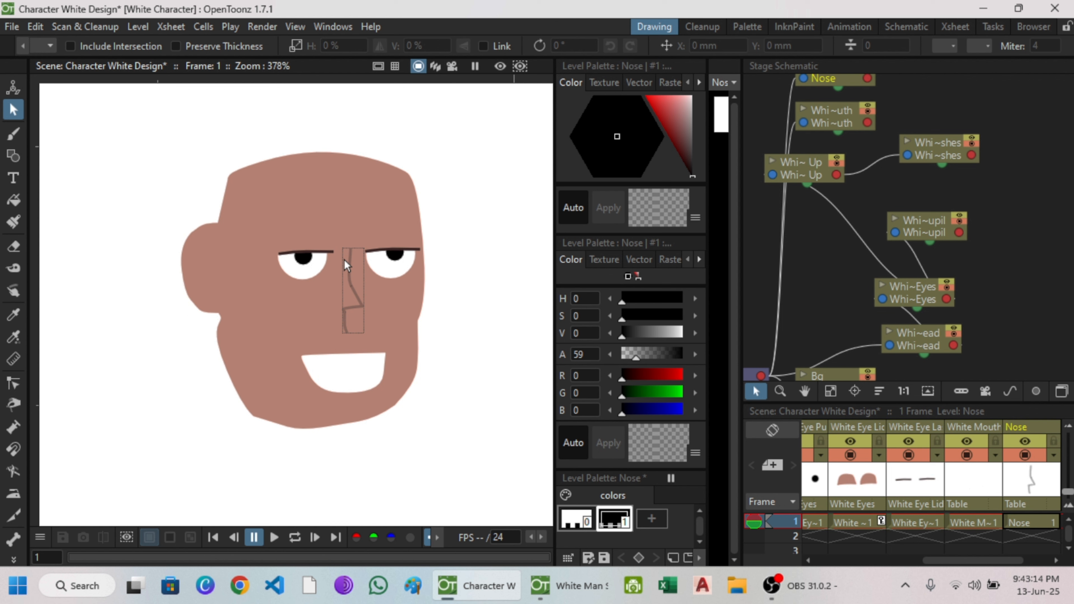
- Save the character design scene and inspect the finished nose strokes on the face
key("ctrl+s")
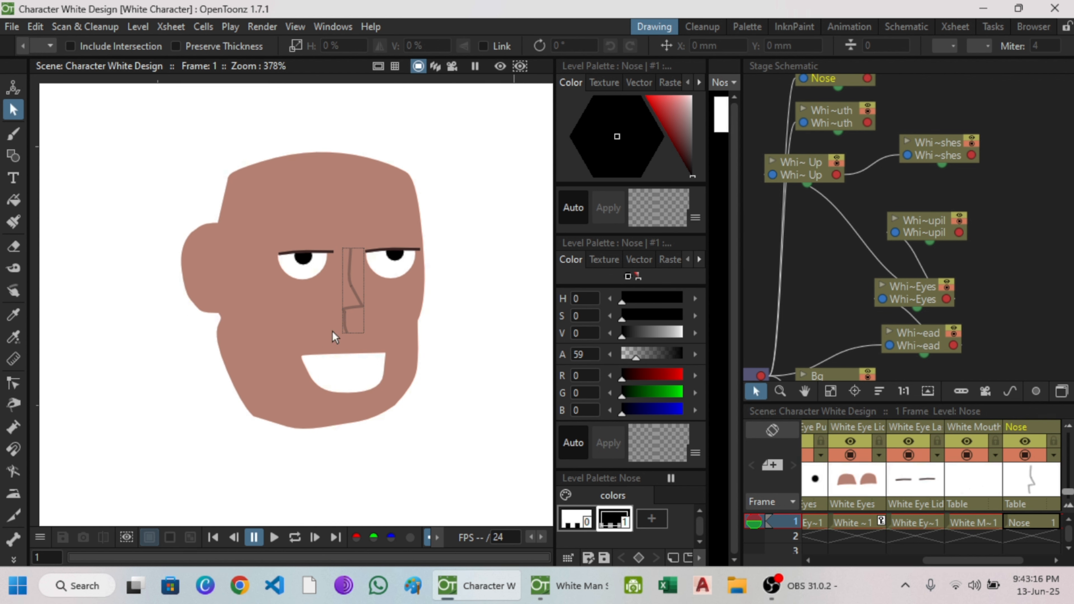
scroll(355, 332, "up", 2)
scroll(355, 338, "down", 1)
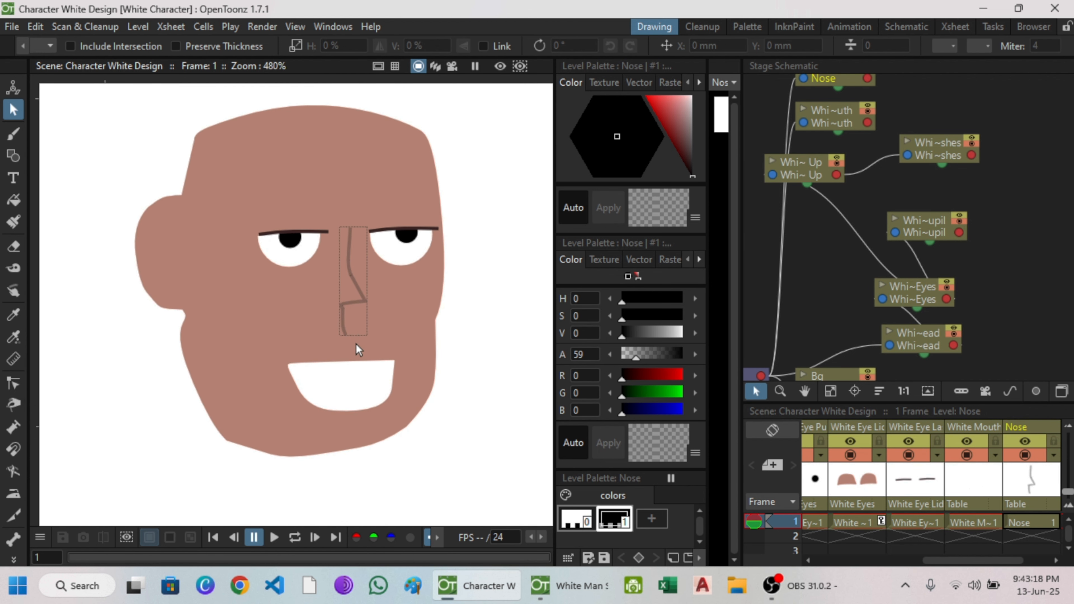
scroll(396, 323, "up", 1)
scroll(393, 320, "down", 1)
scroll(368, 322, "down", 1)
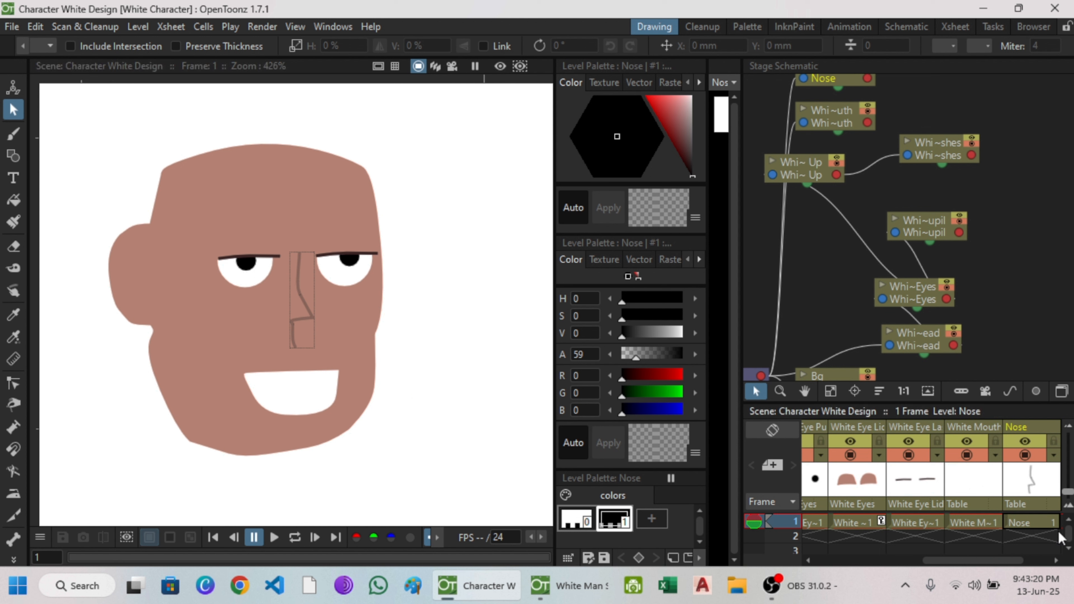
- Hide the White Eye Lid Up and White Eye Lashes columns in both the viewport and the render
left_click_drag(1001, 559, 943, 568)
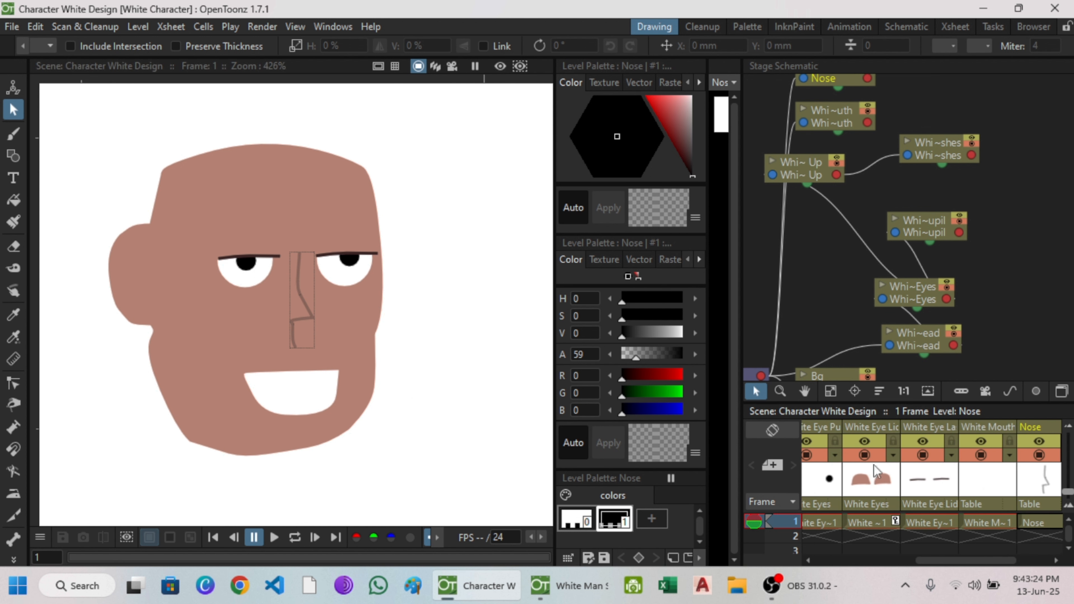
left_click(864, 455)
left_click(864, 442)
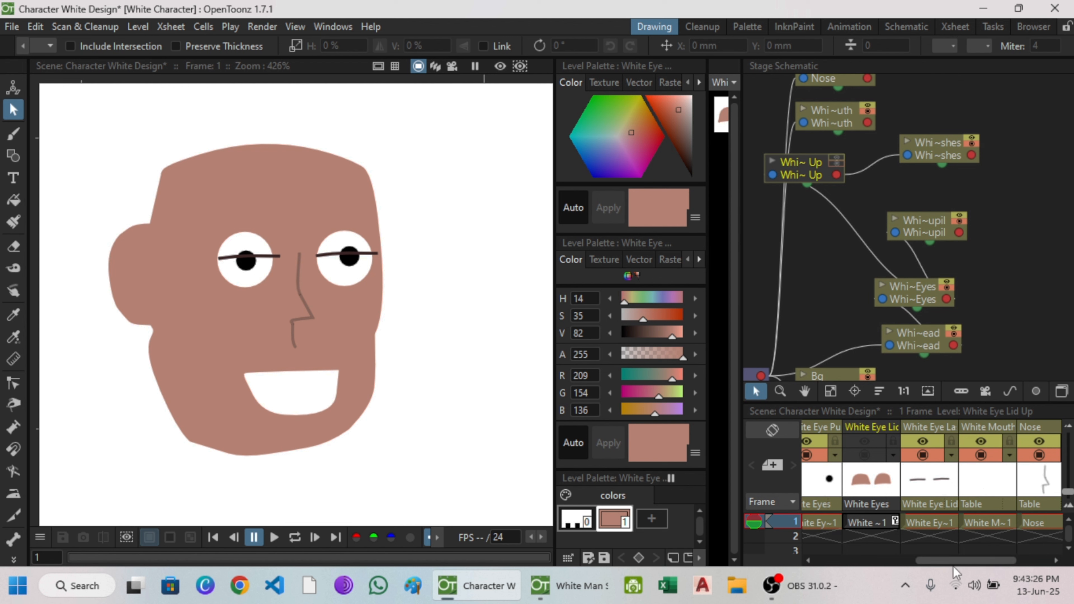
left_click(922, 455)
left_click(922, 441)
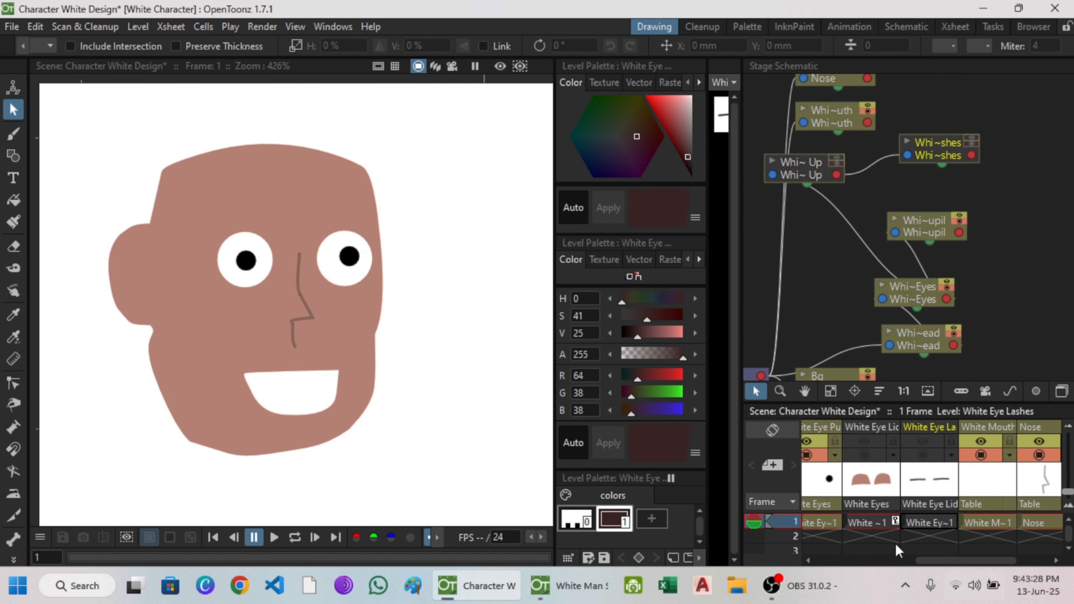
- Turn the White Eyes column's viewport and render visibility off and back on
left_click_drag(934, 560, 862, 560)
left_click(898, 454)
left_click(899, 441)
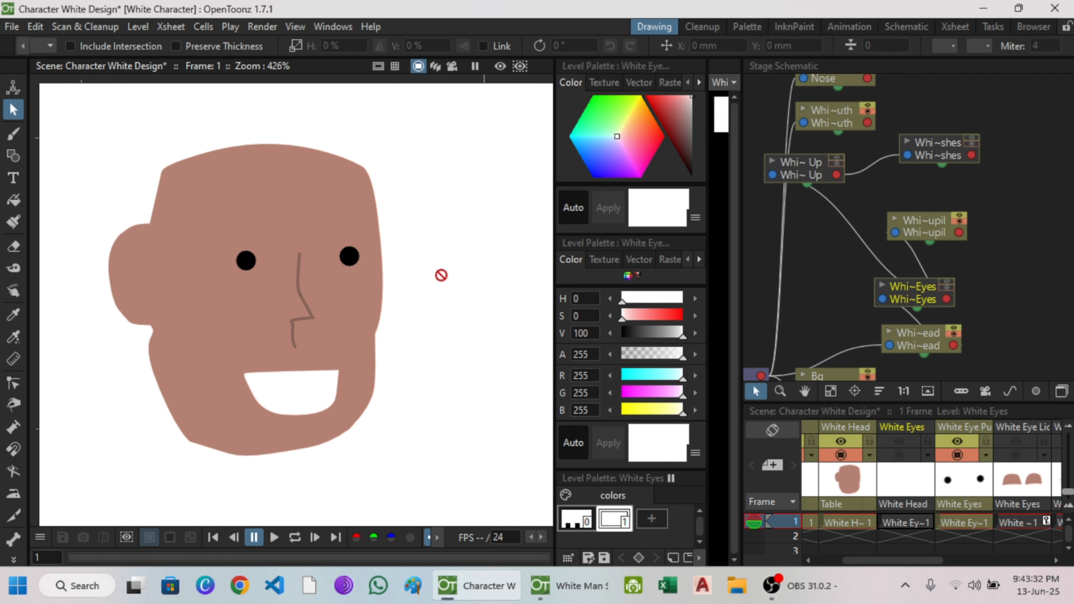
scroll(366, 247, "down", 3)
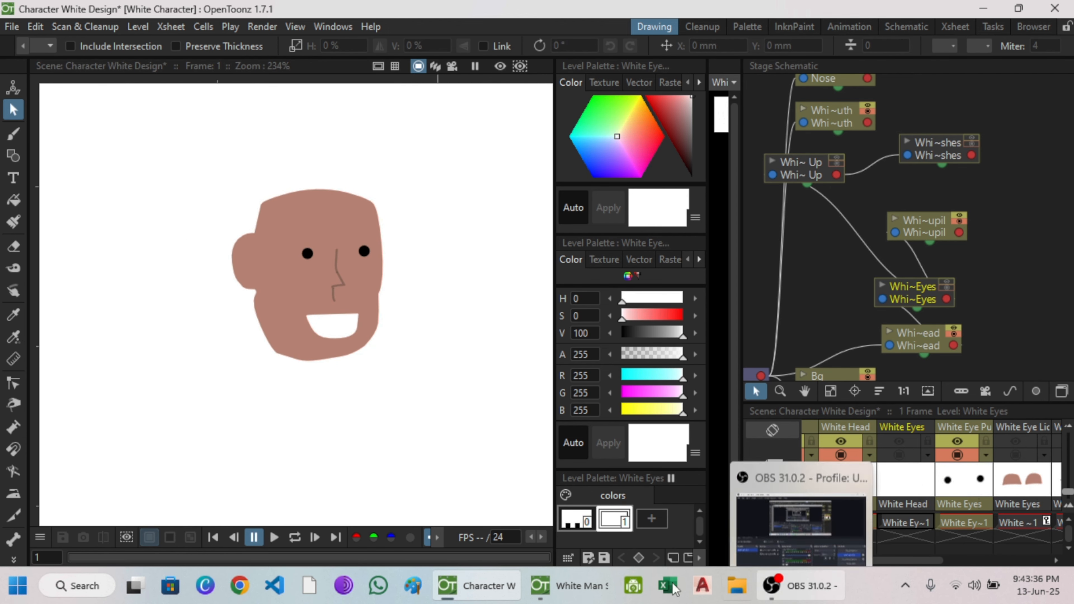
left_click(574, 595)
left_click(486, 591)
left_click(898, 442)
left_click(898, 455)
- Restore the White Eye Lid Up column's visibility in both the viewport and the render
left_click(1016, 467)
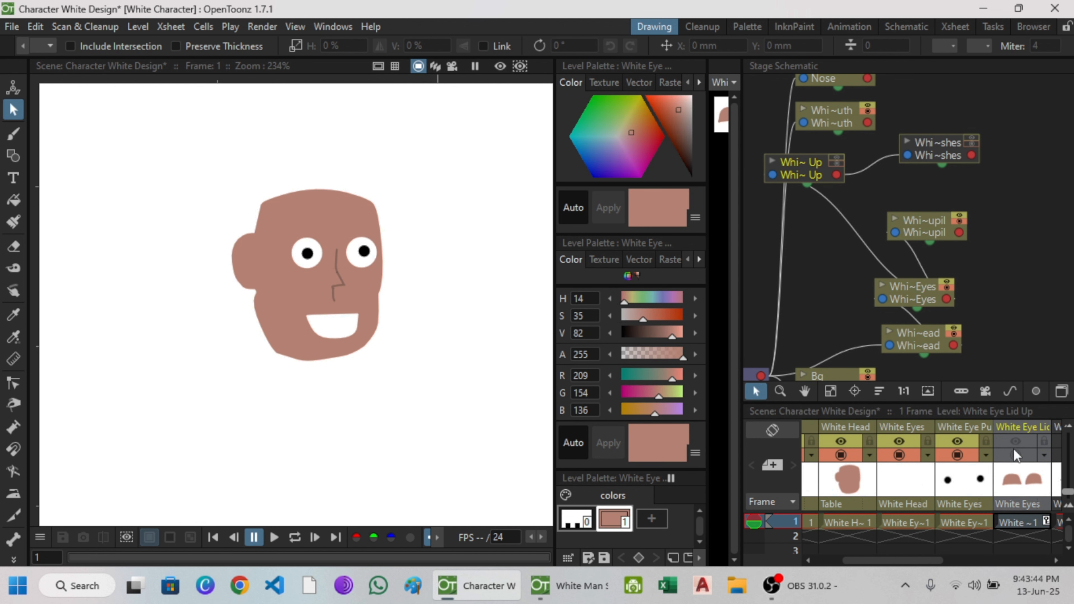
left_click(1015, 443)
left_click(1016, 458)
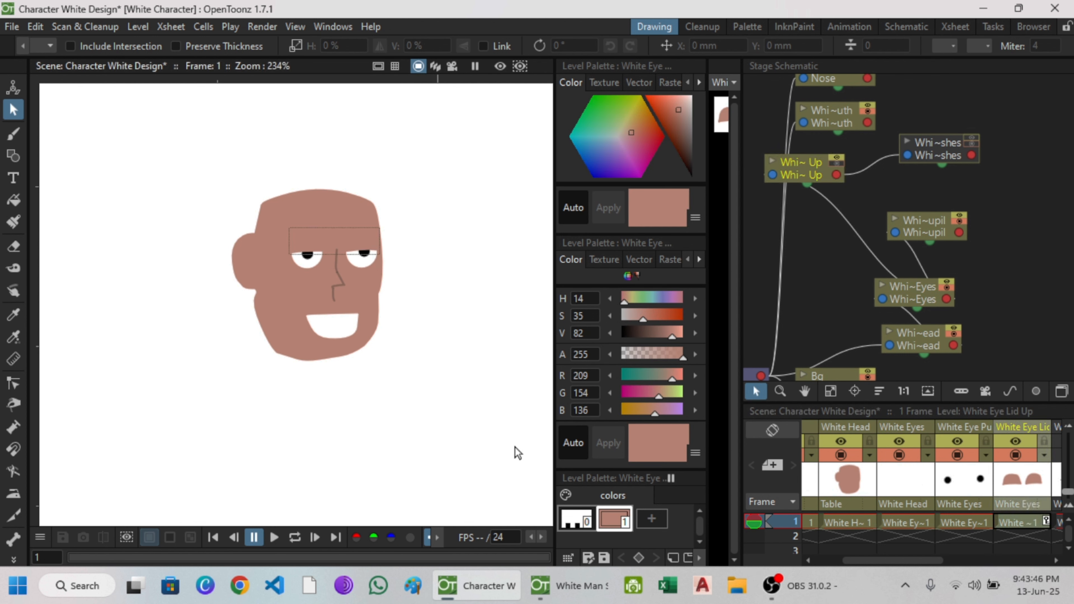
scroll(339, 283, "up", 2)
mouse_move(338, 293)
left_mouse_down()
mouse_move(329, 285)
mouse_move(322, 300)
left_mouse_up()
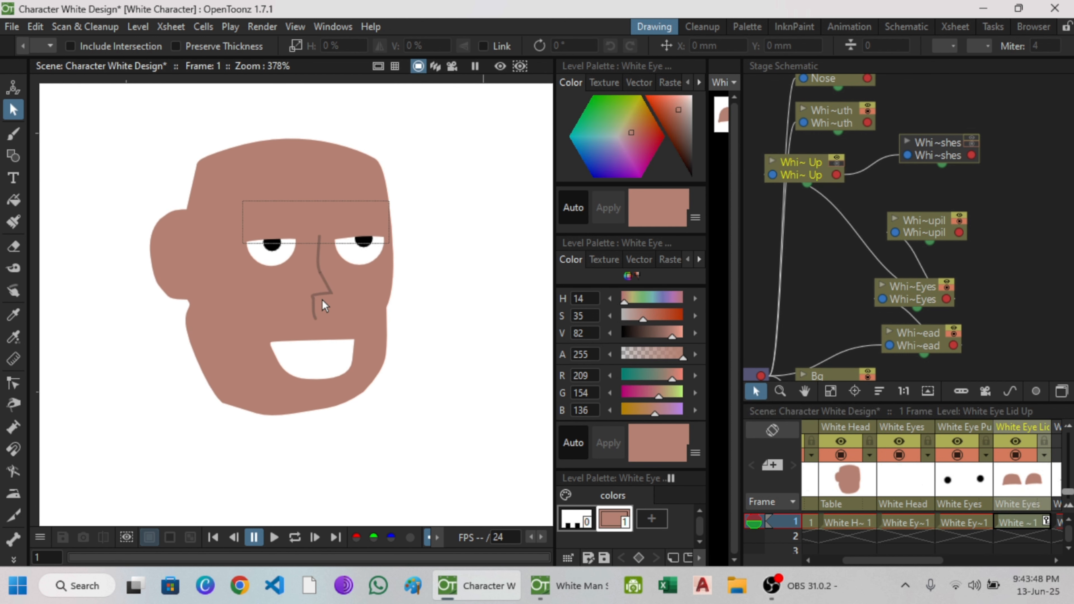
- Create a new level named Nose 2 in the column after Nose and rename that column Nose 2
left_click_drag(892, 561, 972, 560)
left_click(1027, 522)
key("alt+n")
type("Nose 2")
key("Return")
double_click(1024, 427)
type("Nose 2")
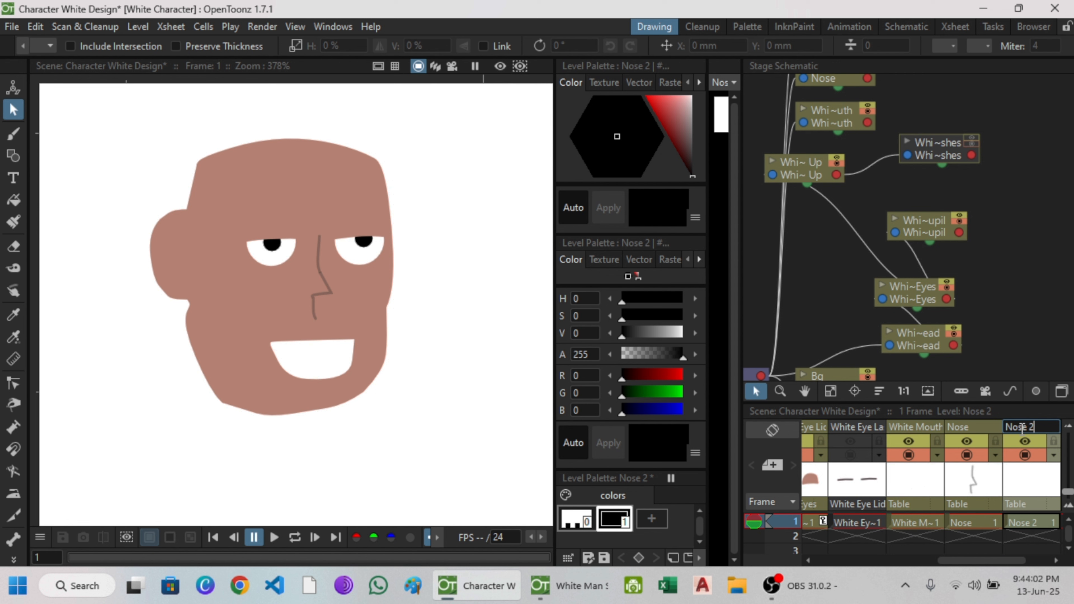
left_click(1019, 519)
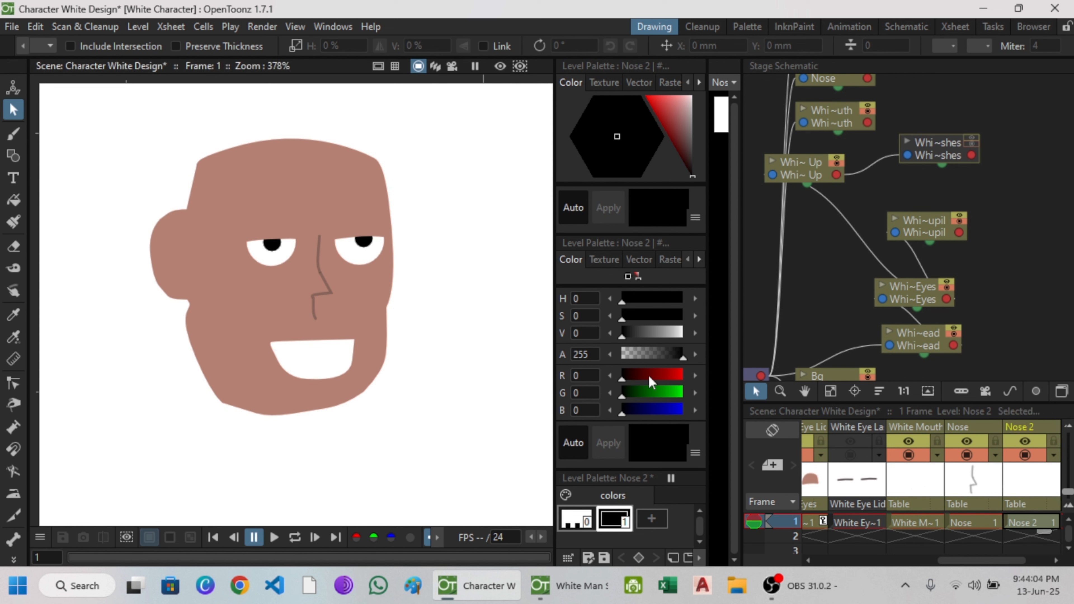
- Hide the original Nose column in both the viewport and the render
left_click(968, 455)
left_click(966, 440)
scroll(274, 245, "up", 2)
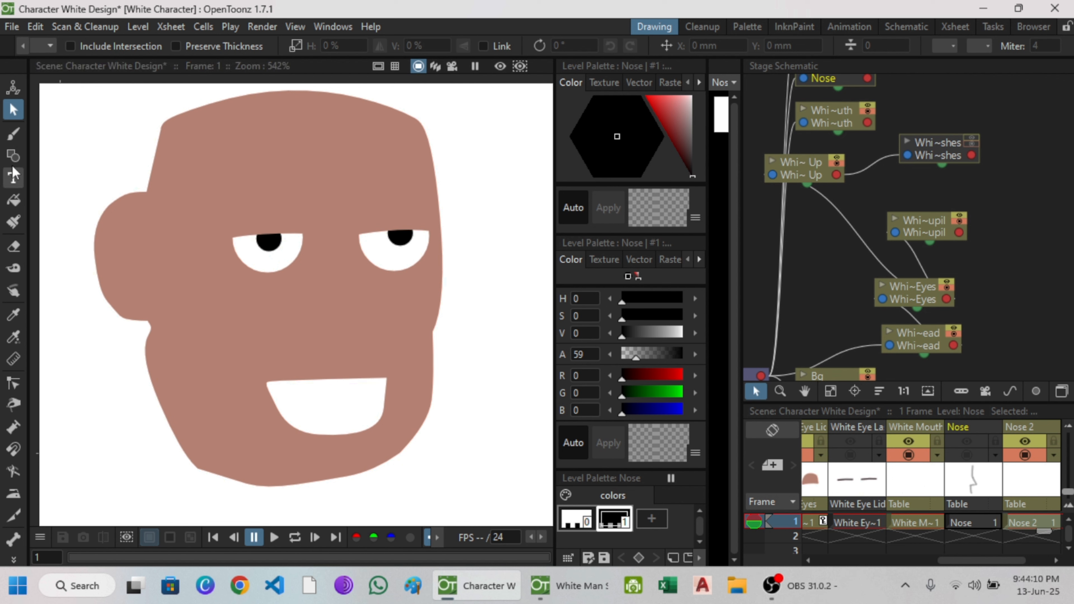
- Draw a polyline nose on Nose 2 from between the eyes down to the tip, curling around into a nostril
left_click(13, 156)
scroll(328, 249, "up", 1)
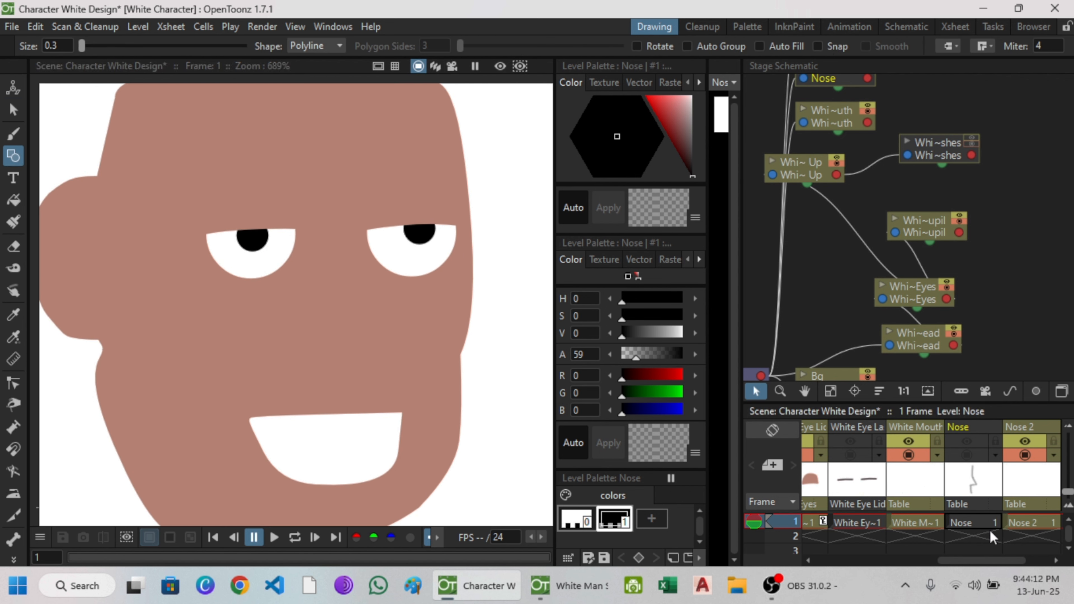
left_click(1047, 527)
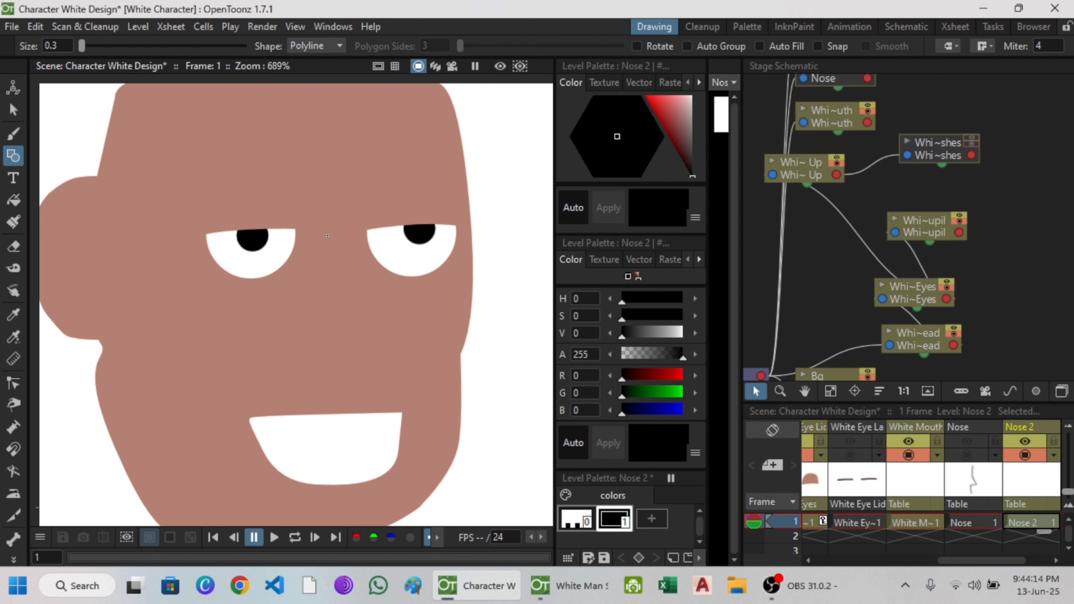
left_click(337, 232)
left_click(352, 320)
left_click(364, 340)
left_click(340, 348)
left_click_drag(320, 326, 327, 325)
double_click(330, 318)
scroll(298, 331, "down", 2)
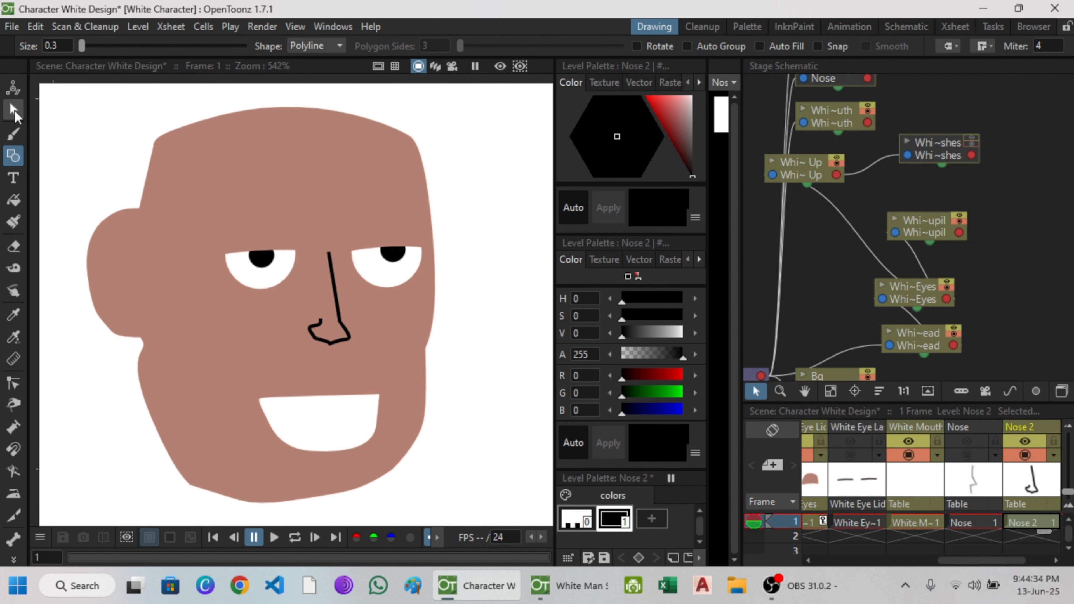
- Make the new nose line's black colour semi-transparent with an alpha of 85
left_click(14, 111)
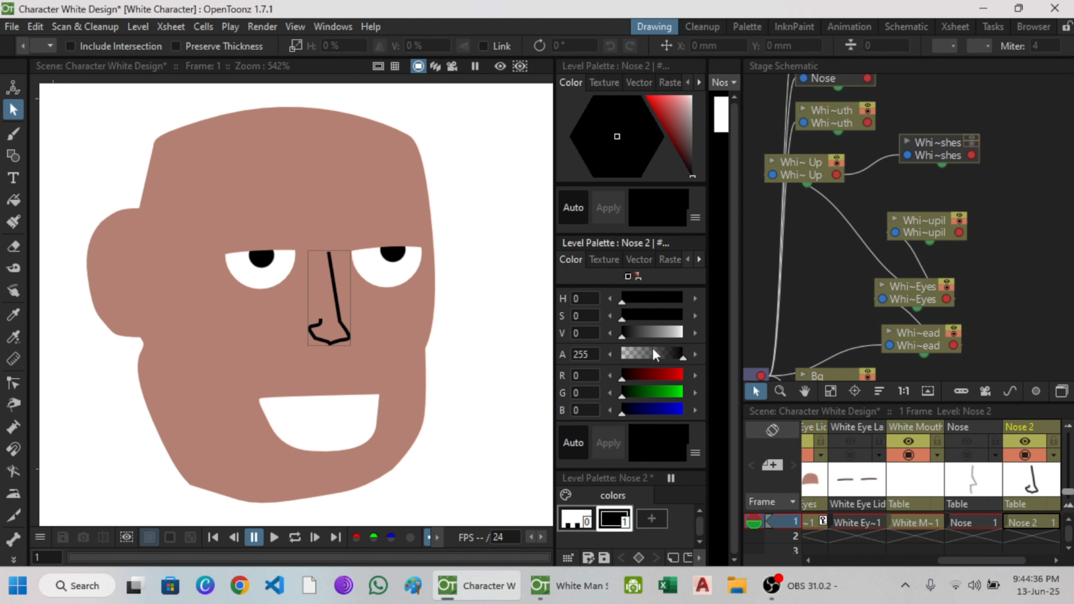
left_click_drag(652, 349, 642, 354)
scroll(494, 334, "down", 3)
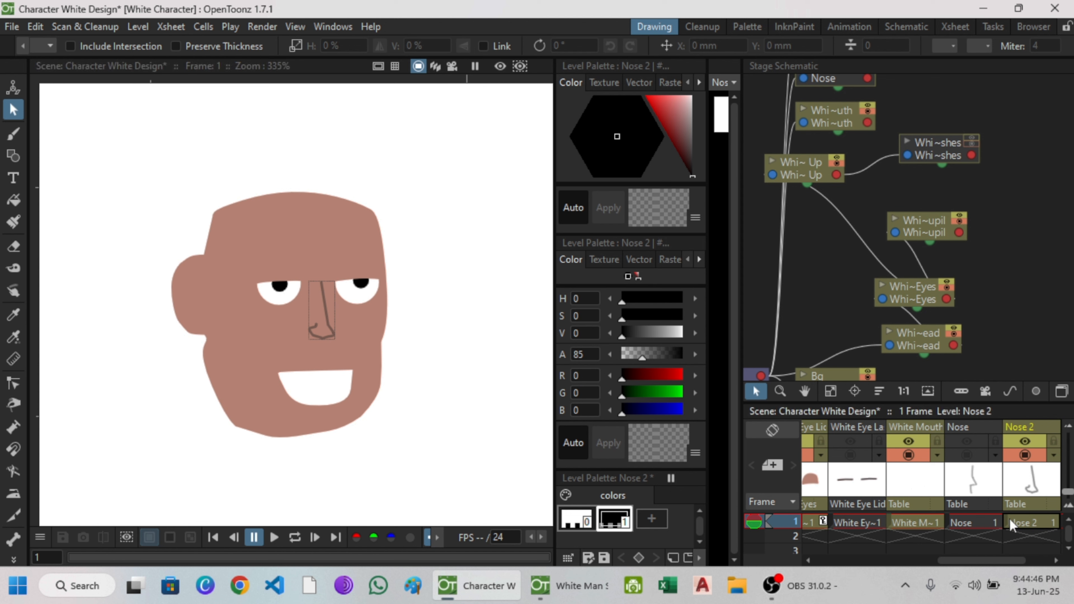
- Spread out the Nose, Nose 2 and White Head nodes in the stage schematic to make room for links
left_click_drag(1009, 560, 1031, 561)
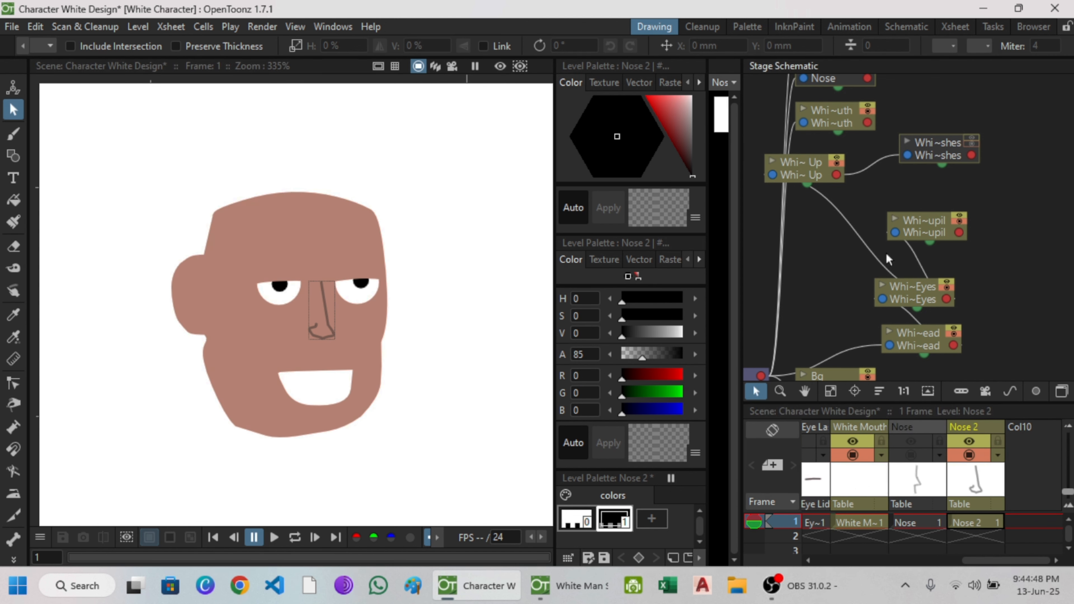
scroll(885, 252, "down", 4)
left_click_drag(899, 254, 927, 270)
left_click_drag(892, 179, 1040, 179)
left_click_drag(899, 151, 991, 141)
left_click_drag(946, 322, 1020, 311)
- Link the Nose and Nose 2 nodes to the White Head node in the stage schematic
left_click_drag(940, 133, 949, 288)
left_click_drag(875, 95, 948, 288)
scroll(278, 242, "down", 5)
- Create a new Toonz vector level named White Eye Brow in the empty column after Nose 2
left_click(1026, 524)
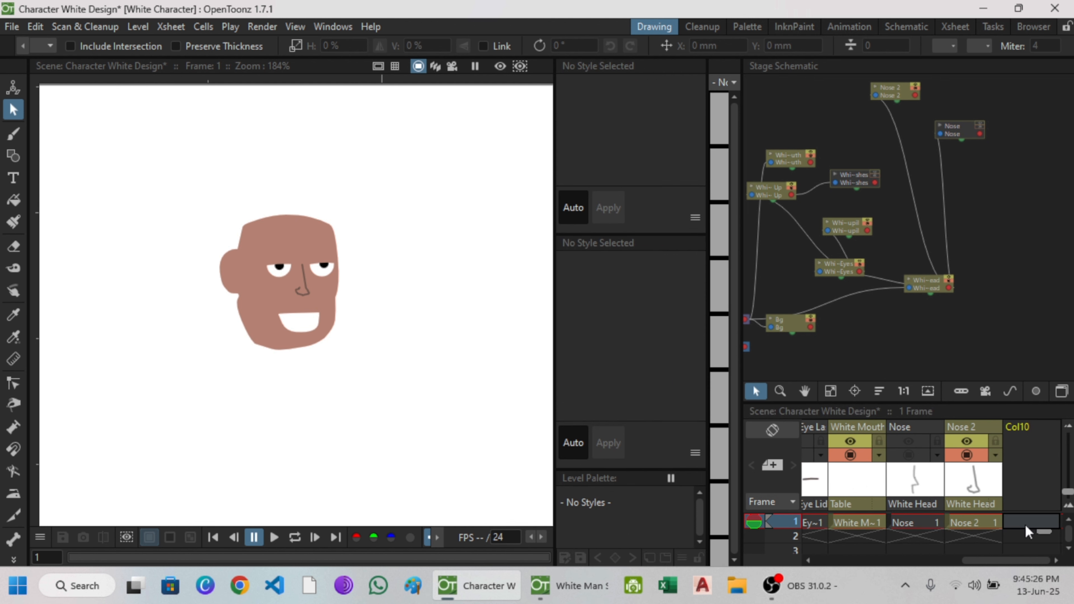
right_click(1026, 525)
left_click(976, 473)
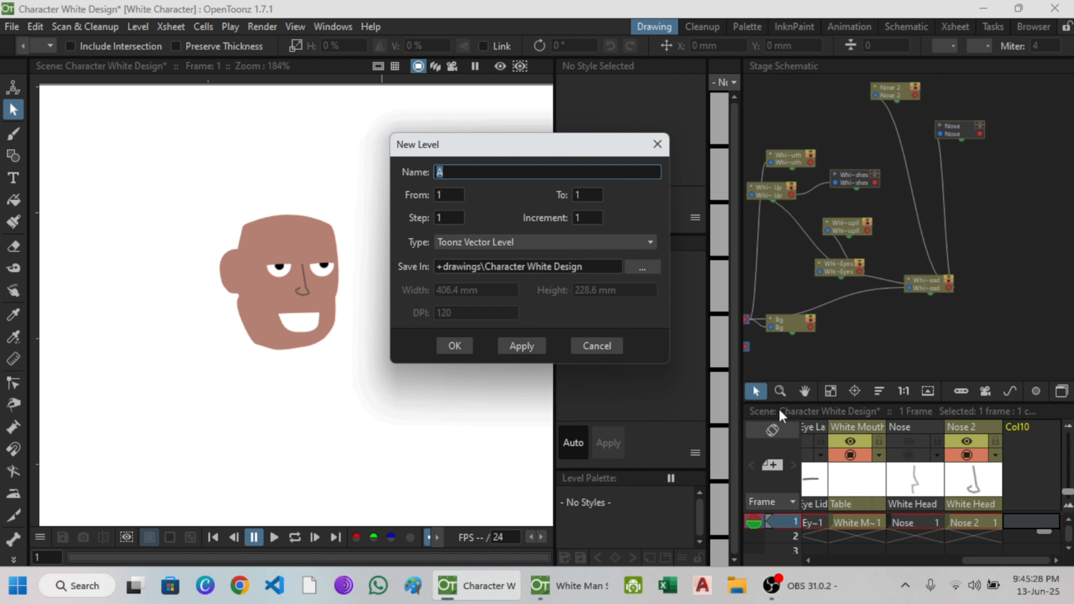
type("whi")
key("BackSpace")
key("BackSpace")
key("BackSpace")
type("White Eye Brow")
key("Return")
- Draw a black eyebrow stroke above the eye nearest the ear and bend it into an arch with the Control Point Editor
scroll(280, 266, "up", 16)
left_click_drag(165, 178, 368, 174)
left_click(13, 383)
mouse_move(268, 178)
left_mouse_down()
mouse_move(268, 157)
mouse_move(278, 190)
left_mouse_up()
left_click(13, 110)
left_click(266, 160)
left_click(416, 241)
- Duplicate the eyebrow stroke and place the copy above the other eye
scroll(372, 208, "down", 1)
scroll(370, 207, "down", 2)
left_click_drag(370, 207, 187, 211)
left_click(114, 199)
key("ctrl+c")
key("ctrl+v")
left_click_drag(113, 199, 310, 199)
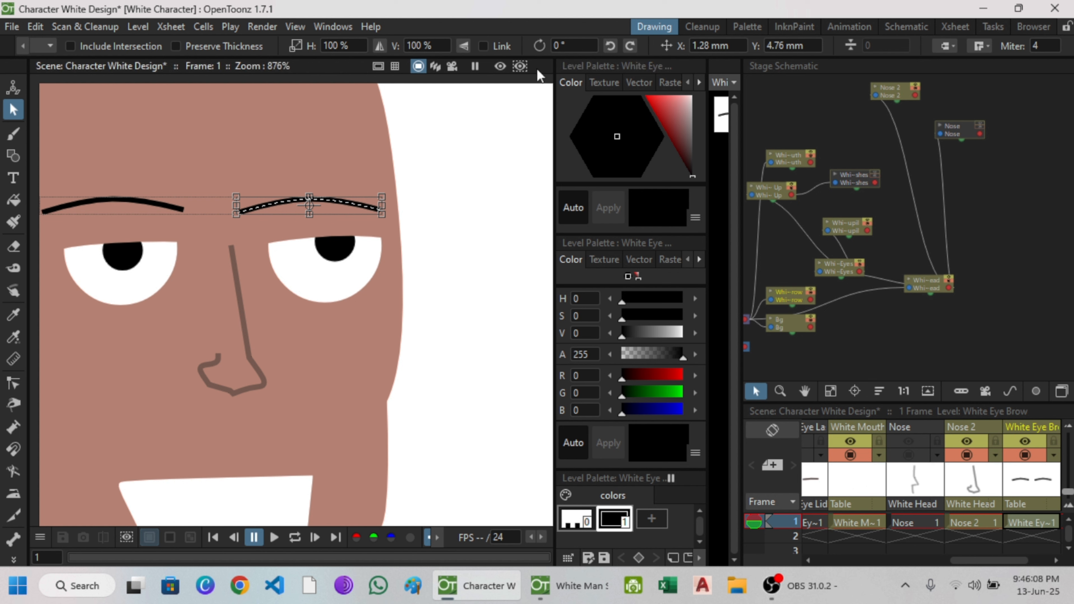
- Set the duplicated eyebrow's horizontal scale to -100 % to mirror it
left_click(331, 44)
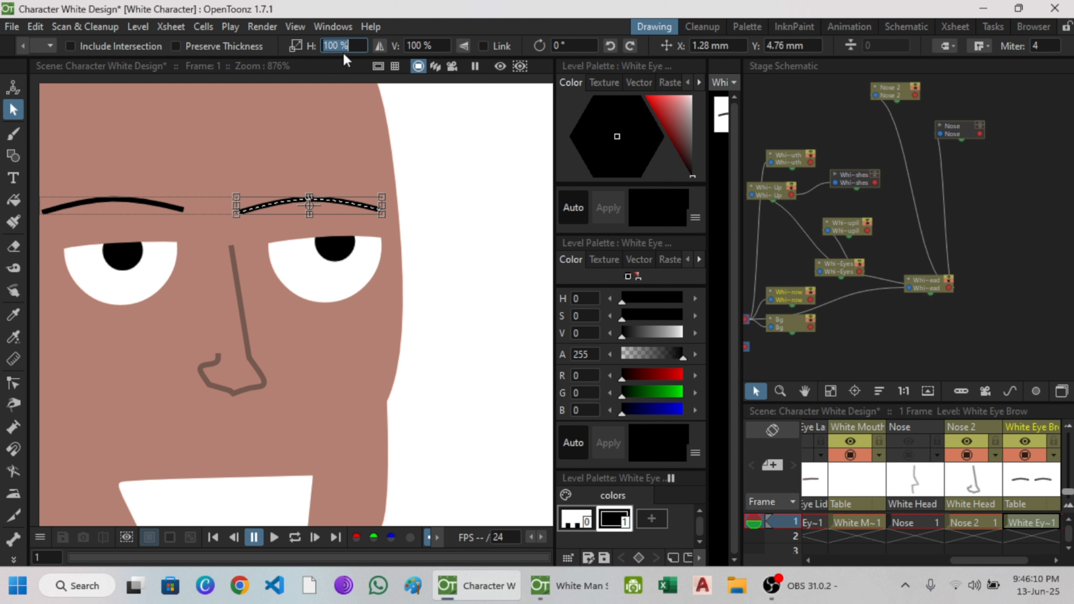
left_click(322, 45)
type("-")
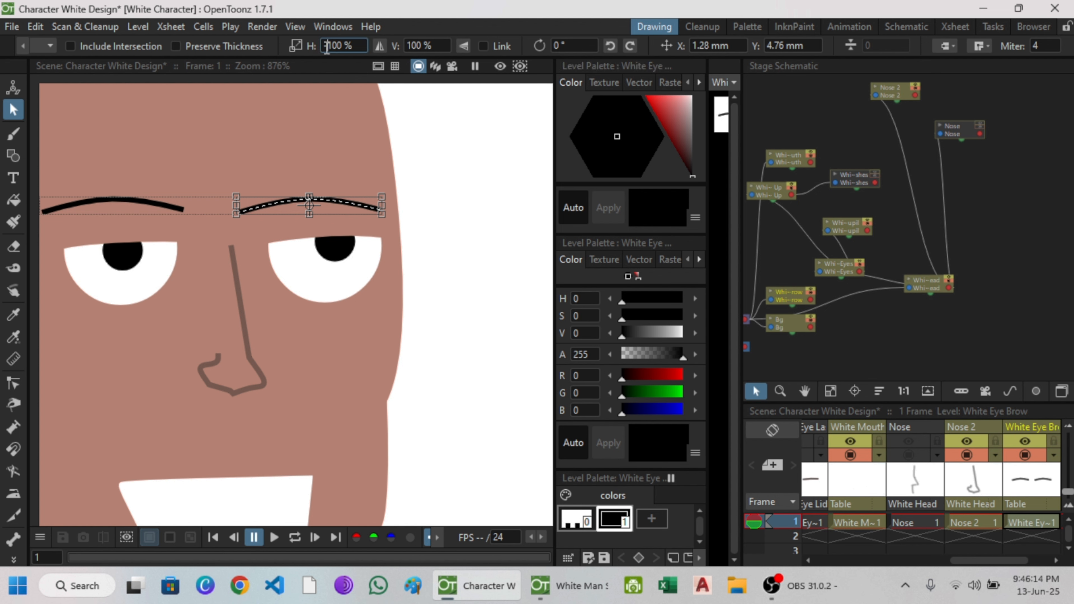
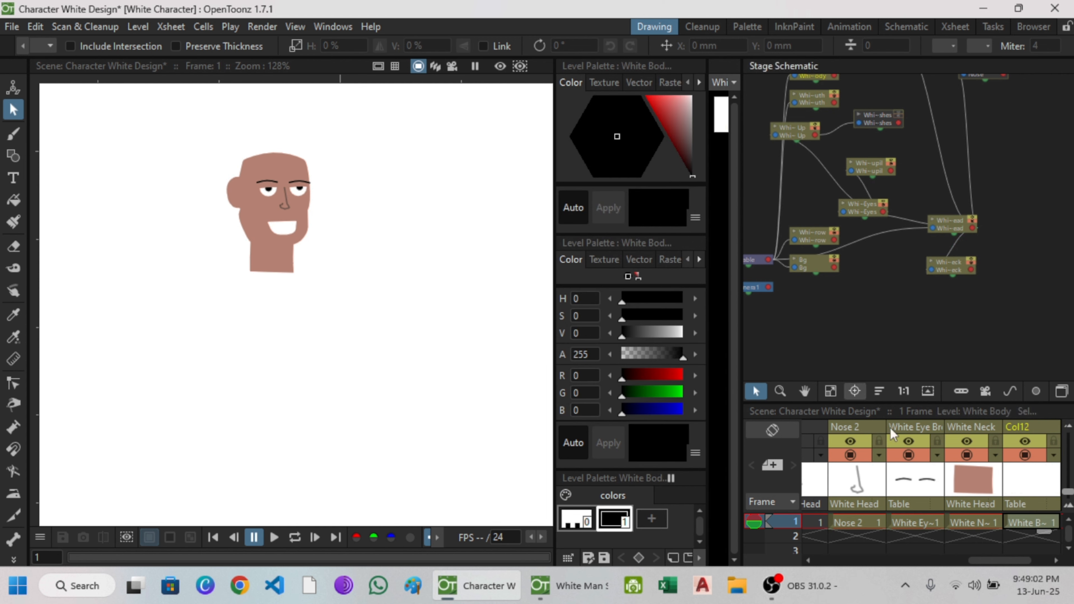
- Rename the new body level's column White Body and select its first frame for drawing
double_click(1028, 428)
type("White Body")
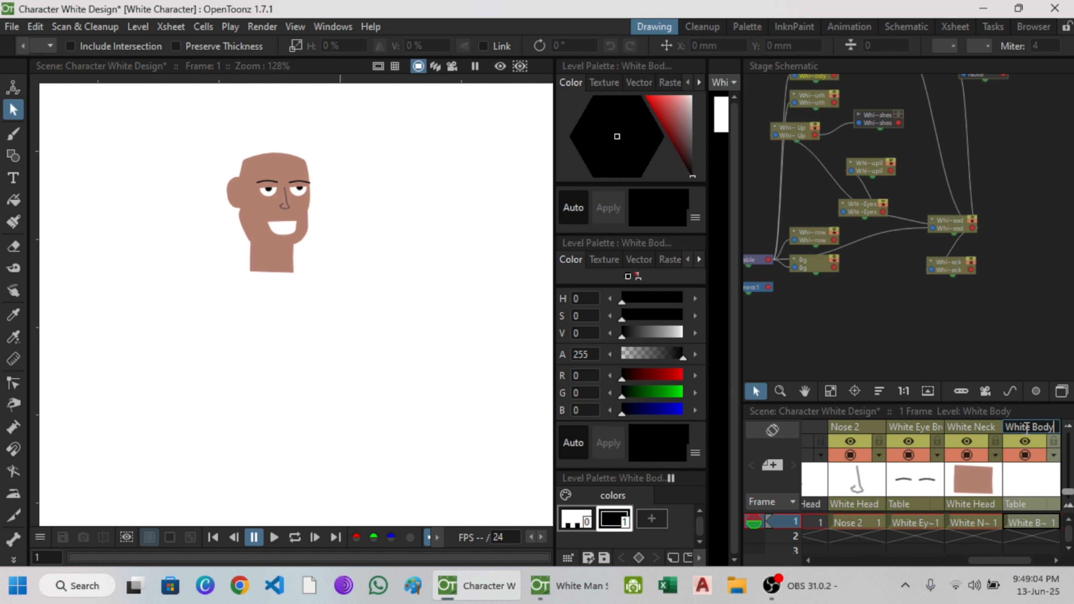
left_click(1043, 516)
left_click_drag(1006, 561, 1025, 560)
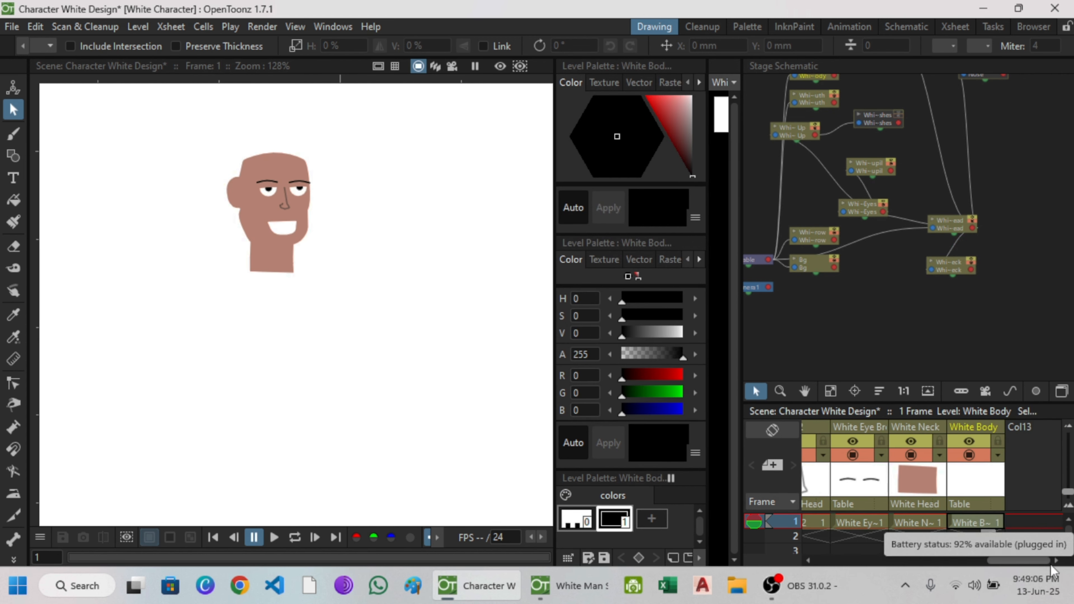
left_click(1045, 521)
left_click(991, 521)
- Draw a rectangle for the torso just below the neck and shift it left to centre it under the neck
scroll(359, 270, "down", 2)
left_click(13, 156)
left_click_drag(271, 196, 447, 349)
left_click(13, 109)
left_click(272, 253)
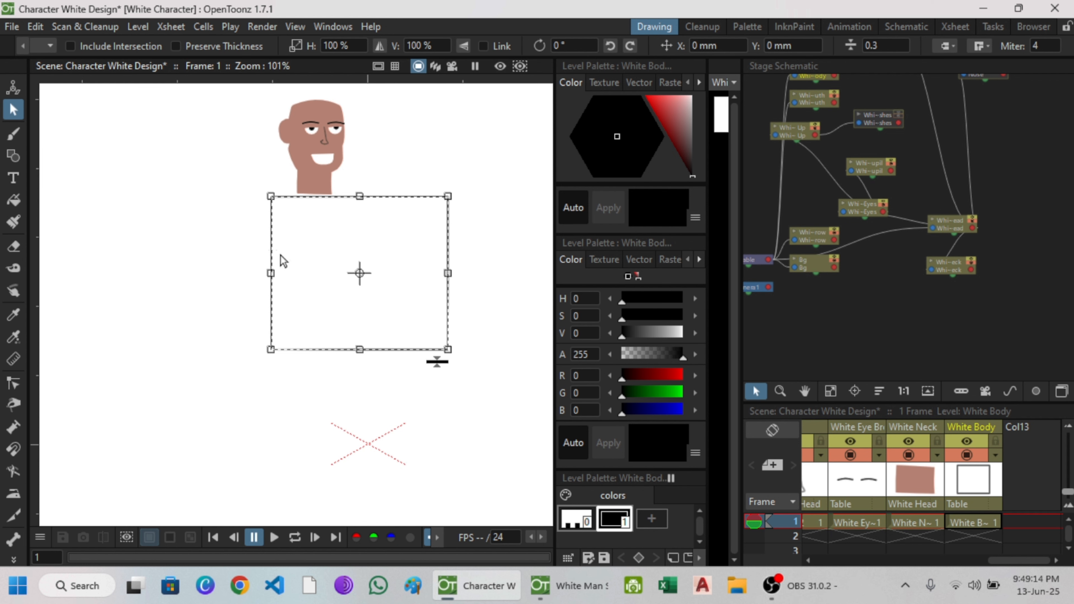
left_click(280, 256)
left_click(271, 256)
left_click_drag(278, 253, 240, 250)
scroll(254, 260, "down", 5)
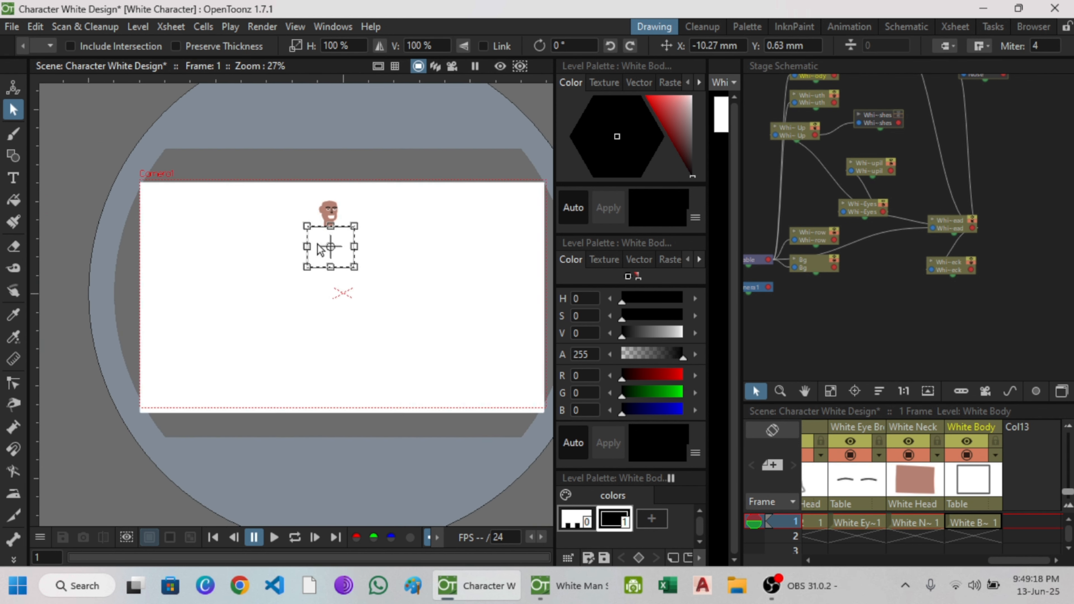
- Narrow the torso rectangle to about 73 % of its width and shift it right under the neck
scroll(319, 247, "up", 6)
scroll(327, 247, "up", 1)
left_click_drag(492, 258, 433, 258)
left_click_drag(433, 224, 460, 224)
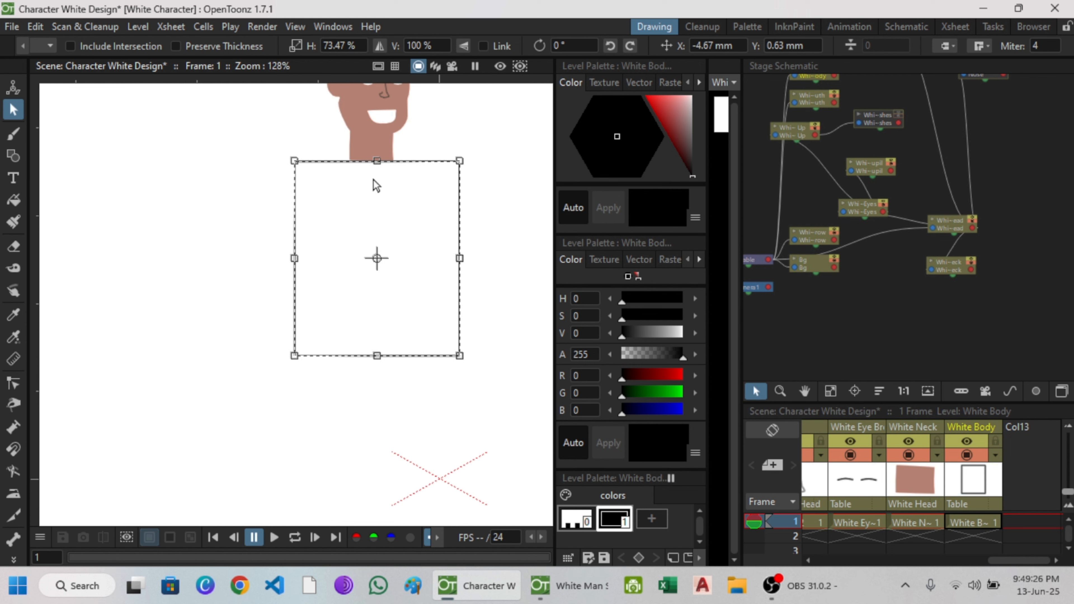
- Lower the torso's upper-left corner with the Control Point Editor and curve the top edge into a shoulder slope
scroll(313, 157, "up", 5)
key("c")
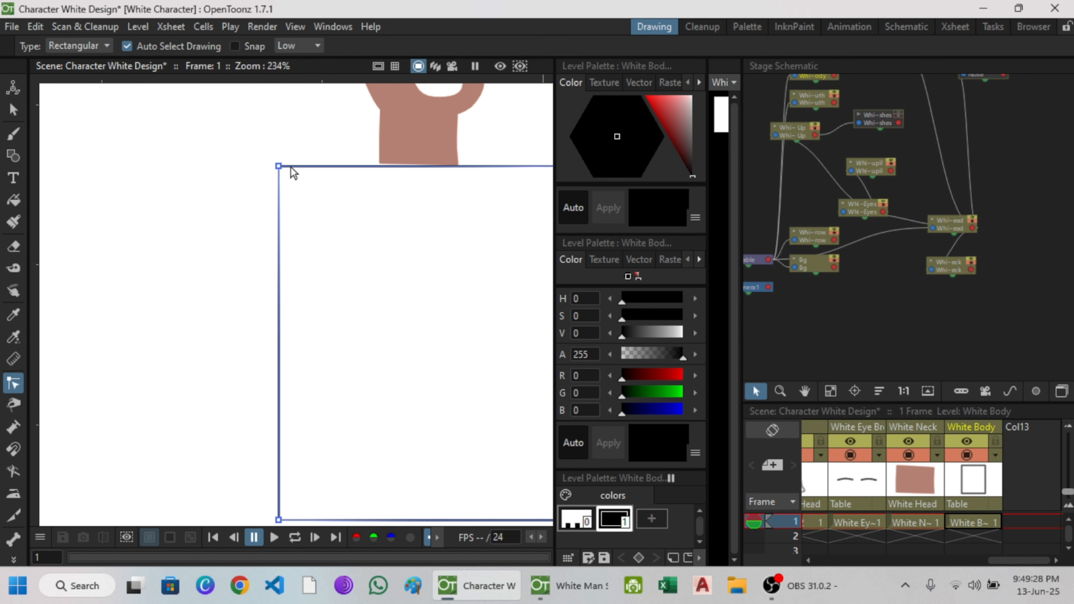
left_click_drag(282, 166, 290, 184)
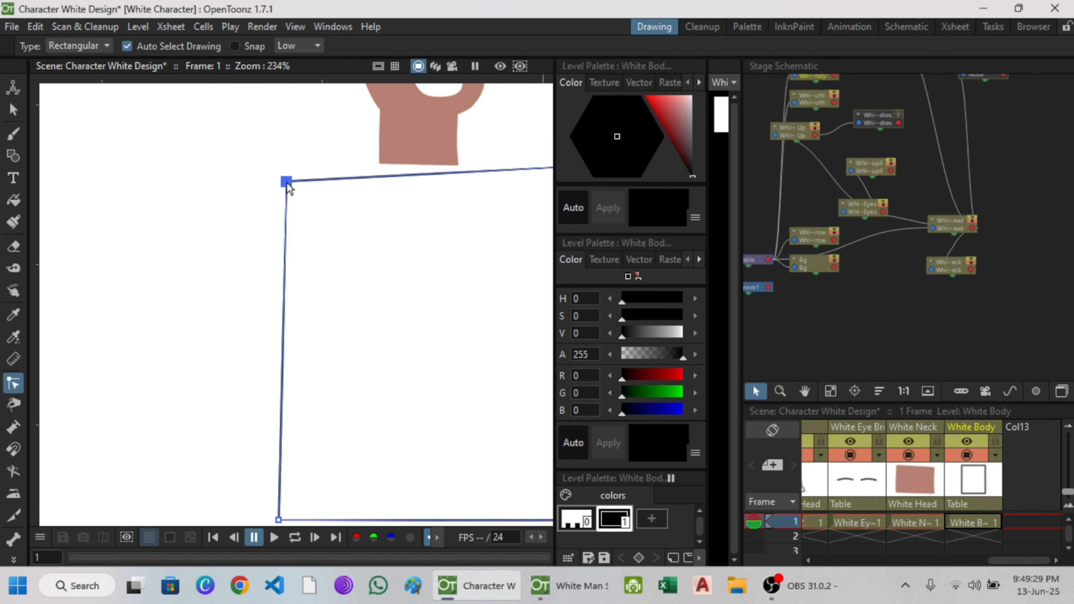
left_click(383, 176)
left_click_drag(376, 176, 373, 161)
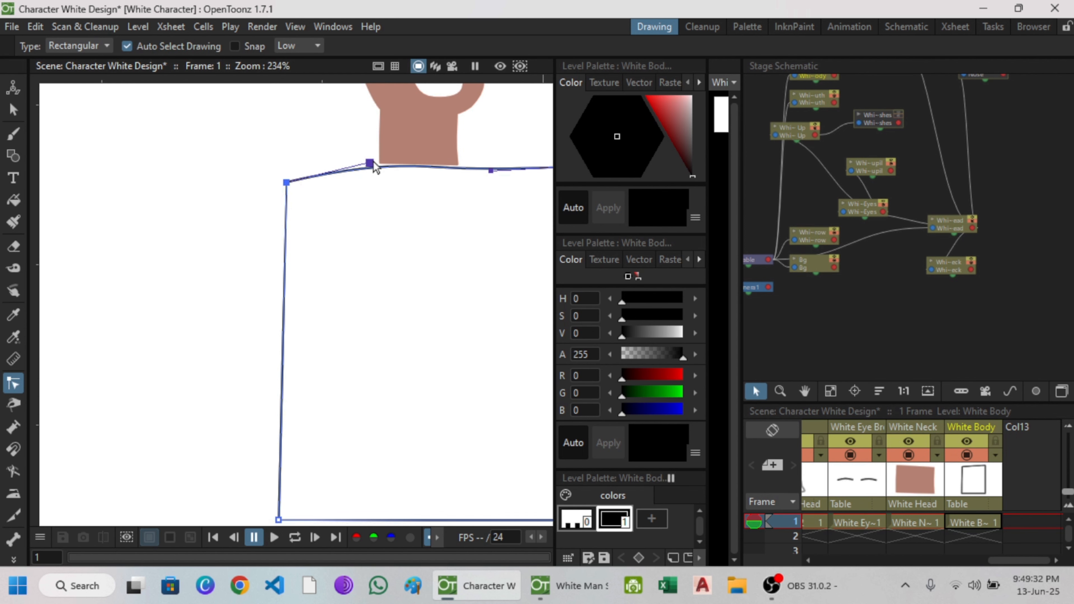
scroll(393, 203, "down", 2)
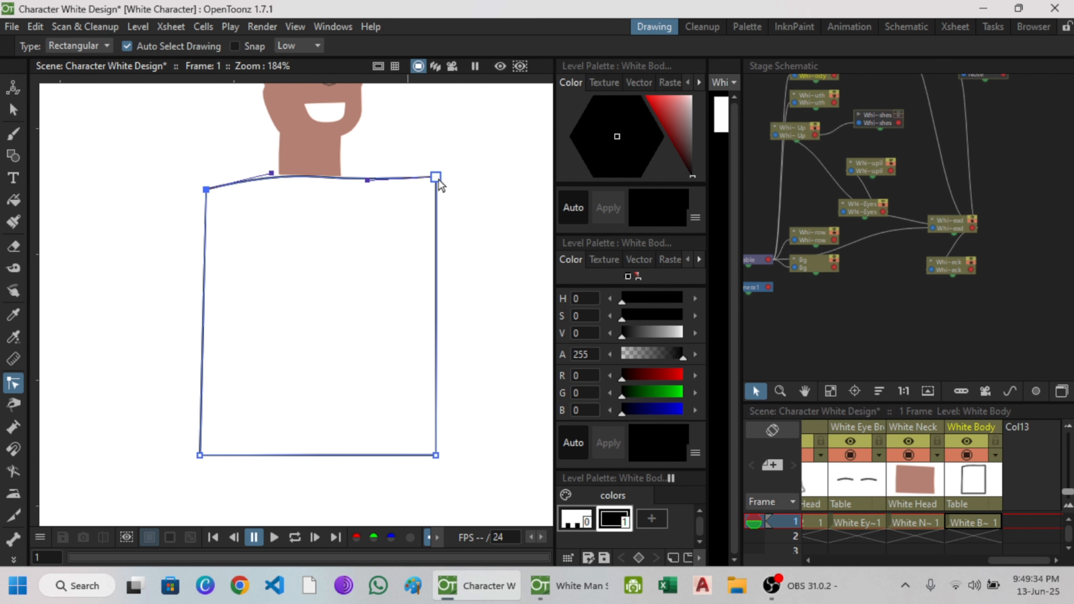
- Move the torso's upper-right corner inward and down, curve that shoulder, and bring both lower corners inward to taper the waist
left_click_drag(439, 181, 413, 191)
left_click_drag(344, 192, 351, 176)
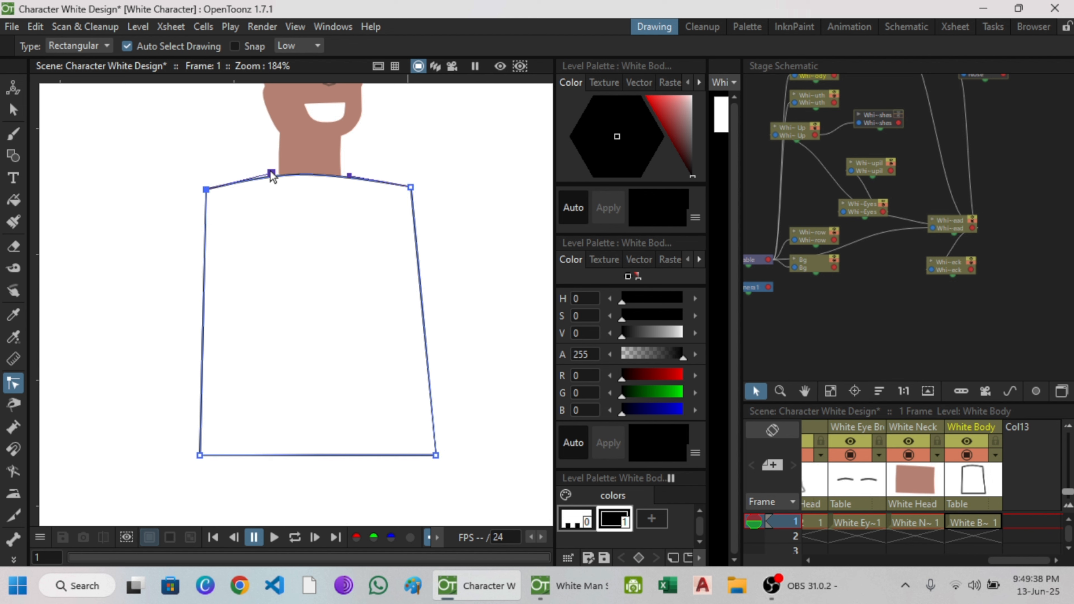
scroll(294, 241, "down", 1)
scroll(368, 267, "down", 1)
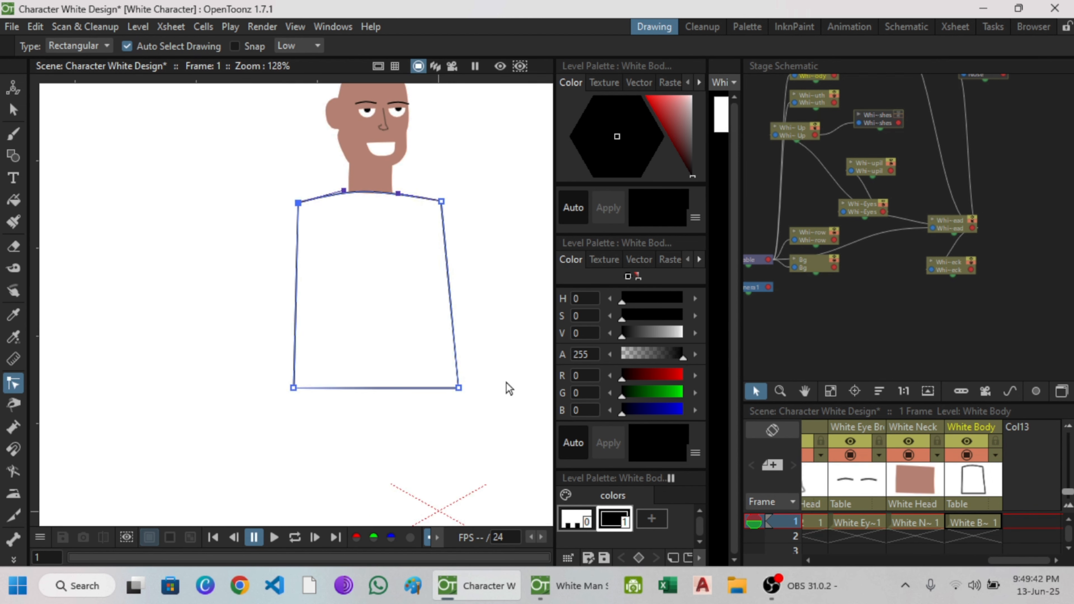
left_click_drag(452, 393, 419, 403)
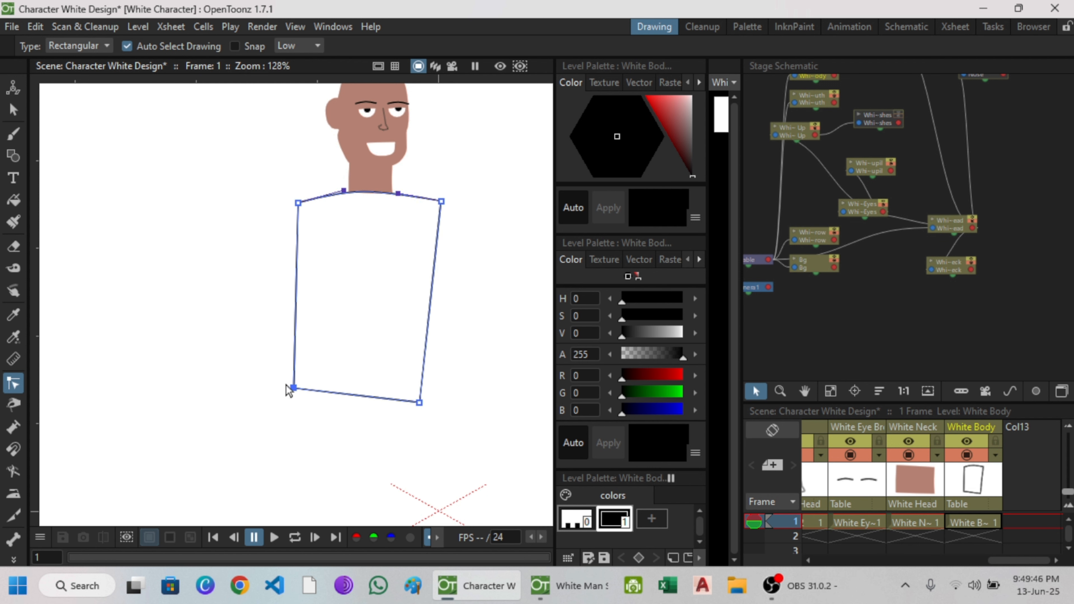
left_click_drag(299, 393, 327, 403)
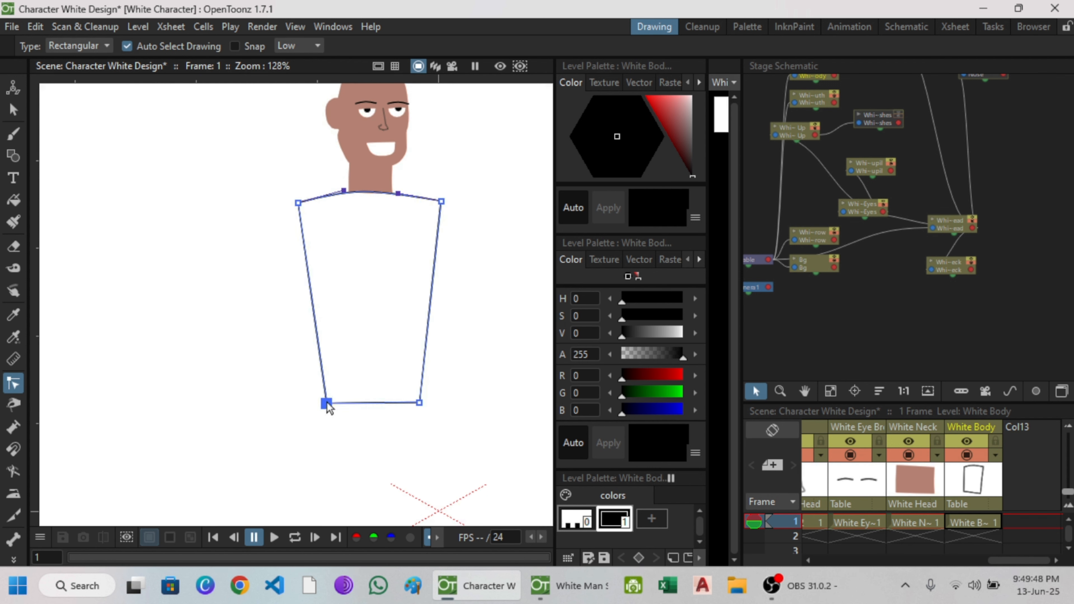
- Curve both side edges of the torso so they bulge at the chest and narrow towards the waist
left_click_drag(314, 307, 325, 351)
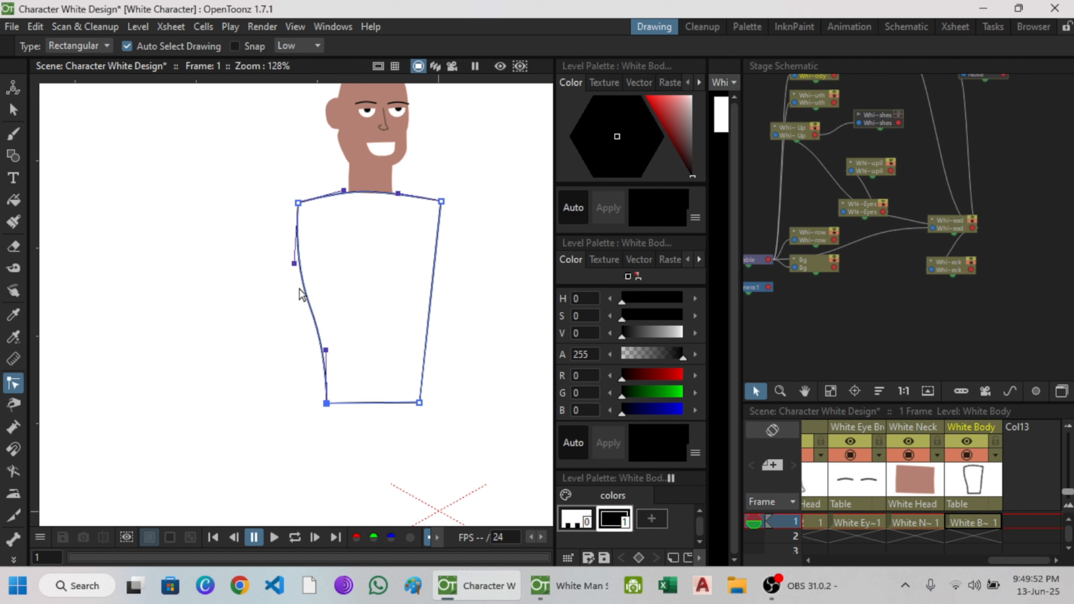
left_click_drag(294, 263, 287, 262)
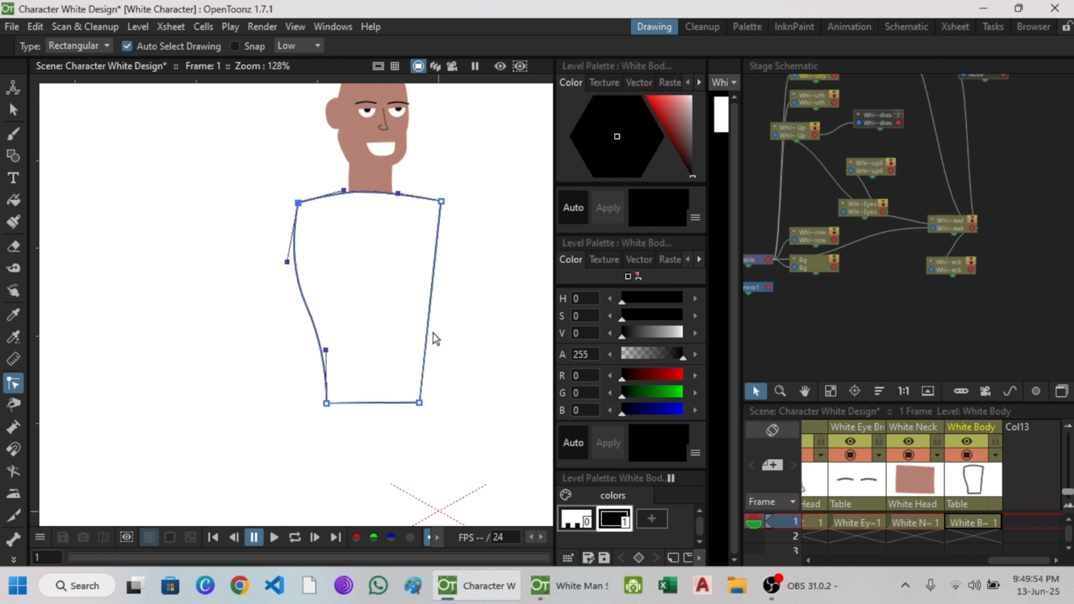
mouse_move(424, 365)
left_mouse_down()
mouse_move(434, 366)
mouse_move(422, 351)
left_mouse_up()
left_click_drag(443, 265, 459, 261)
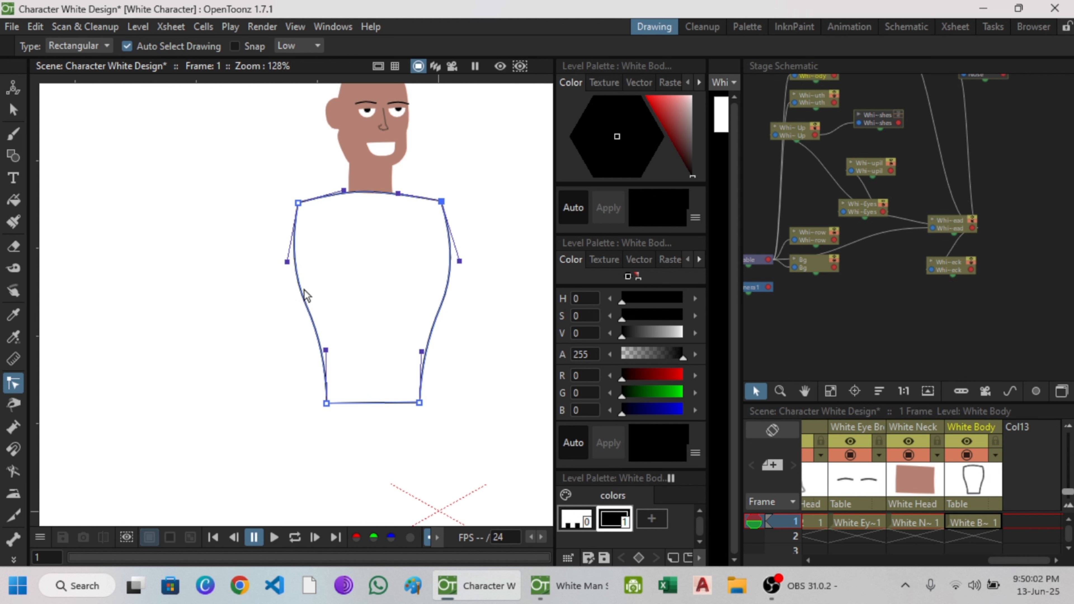
- Fill the torso area with the current black style
left_click(14, 111)
scroll(299, 283, "down", 2)
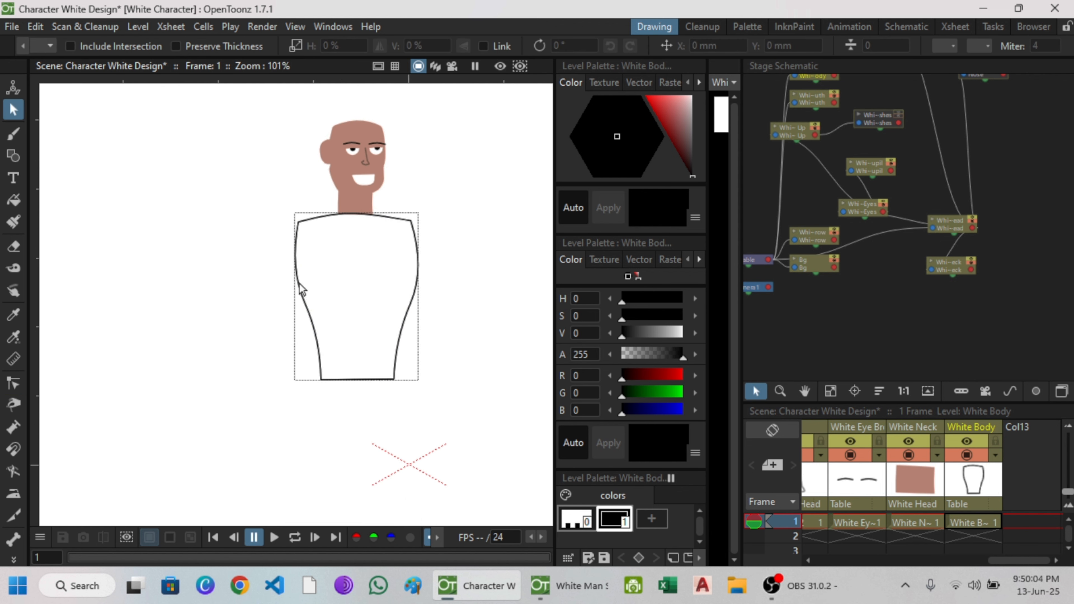
scroll(334, 275, "down", 1)
left_click_drag(343, 226, 339, 237)
scroll(339, 232, "up", 1)
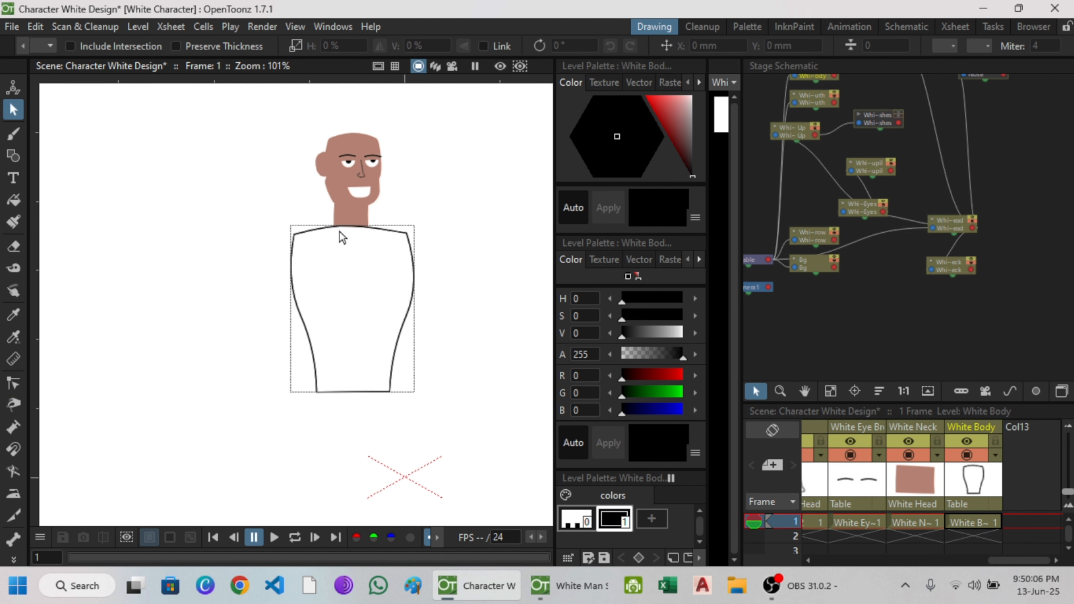
left_click(338, 229)
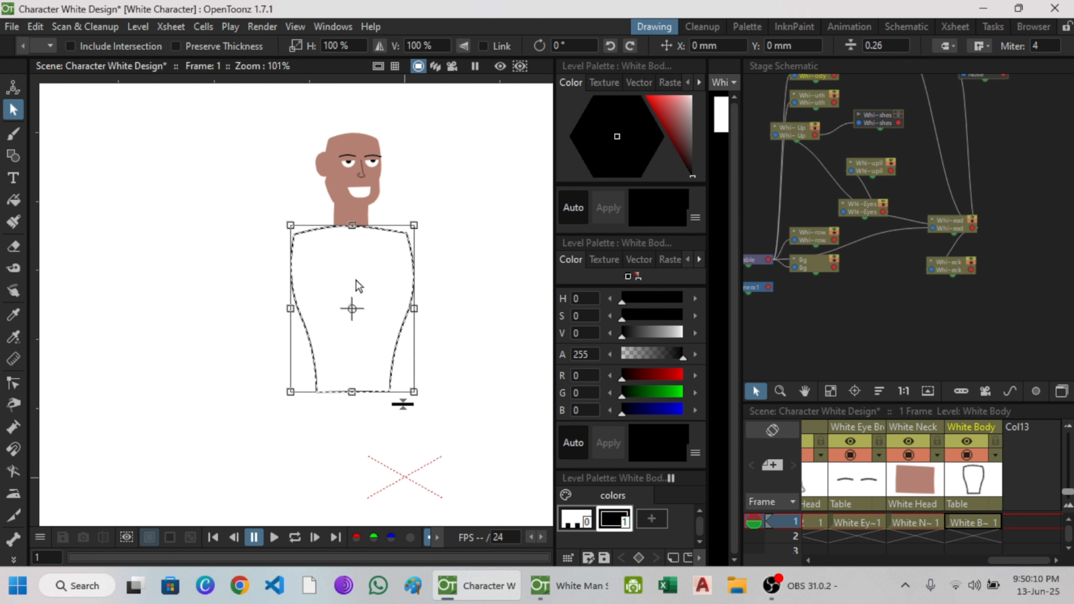
key("f")
left_click(343, 254)
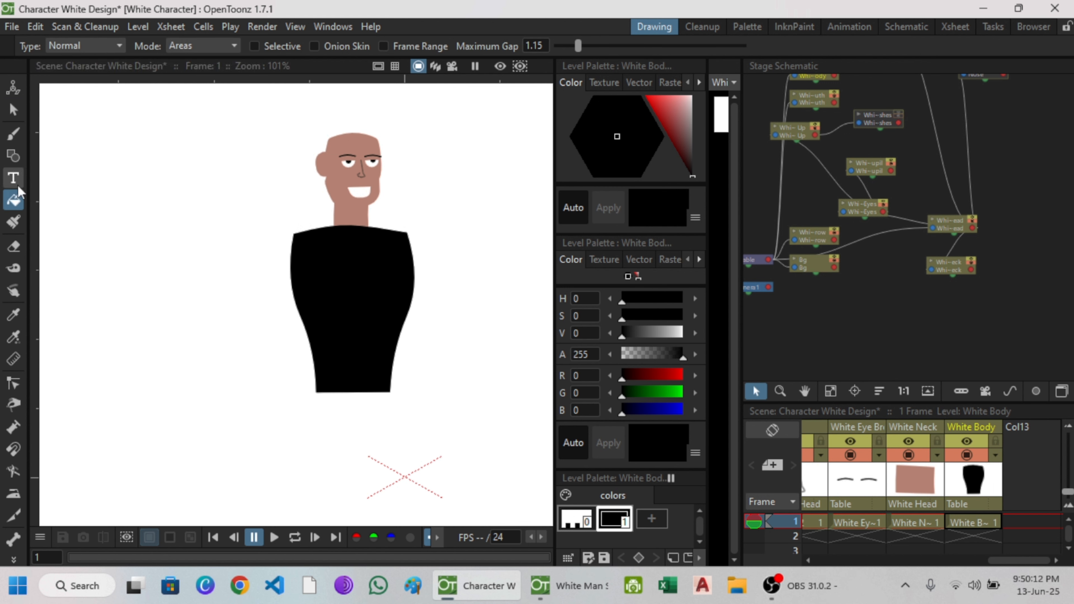
- Recolour the torso style by picking the skin tone from the neck with the RGB Picker
key("r")
left_click(353, 215)
key("s")
scroll(333, 291, "up", 2)
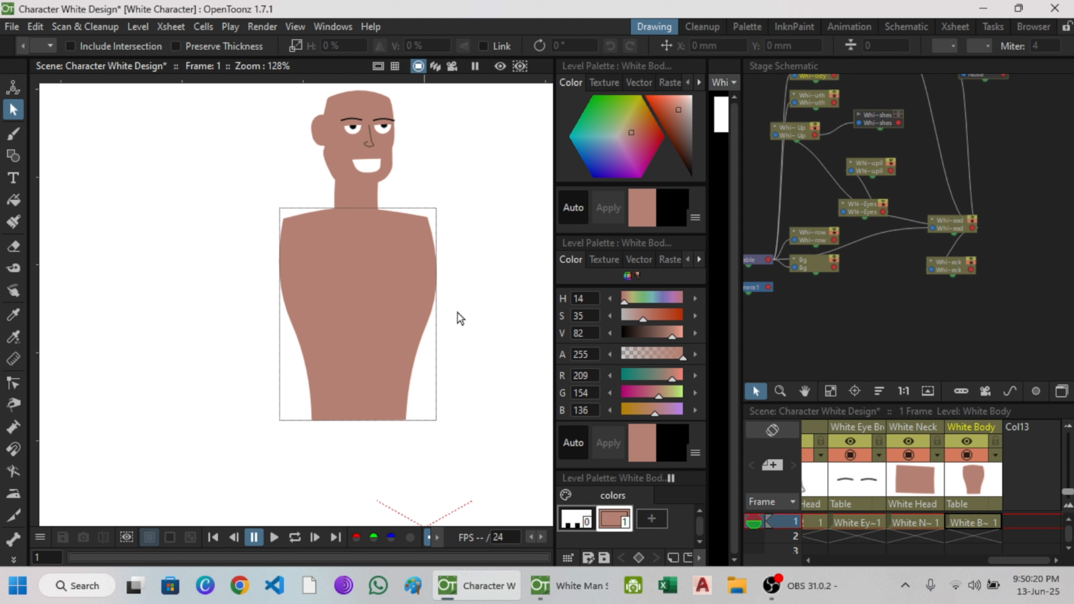
- Link the White Neck node to White Body and the White Head node to White Neck, stacking the three nodes in the schematic
left_click(815, 94)
left_click_drag(829, 134, 837, 175)
left_click_drag(810, 105, 998, 293)
left_click_drag(978, 344, 983, 334)
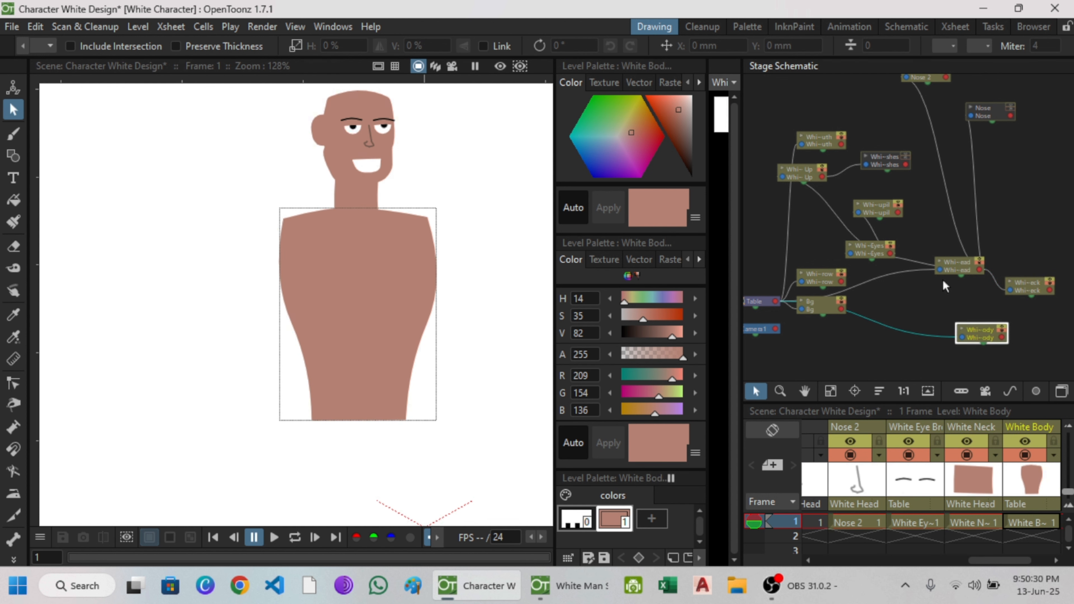
left_click_drag(1010, 290, 1001, 337)
left_click_drag(939, 270, 1049, 291)
left_click_drag(1028, 283, 957, 295)
left_click_drag(979, 330, 956, 328)
- Select the White Eye Brow level by picking the left eyebrow on the canvas
scroll(847, 275, "down", 3)
key("a")
left_click(353, 126)
key("c")
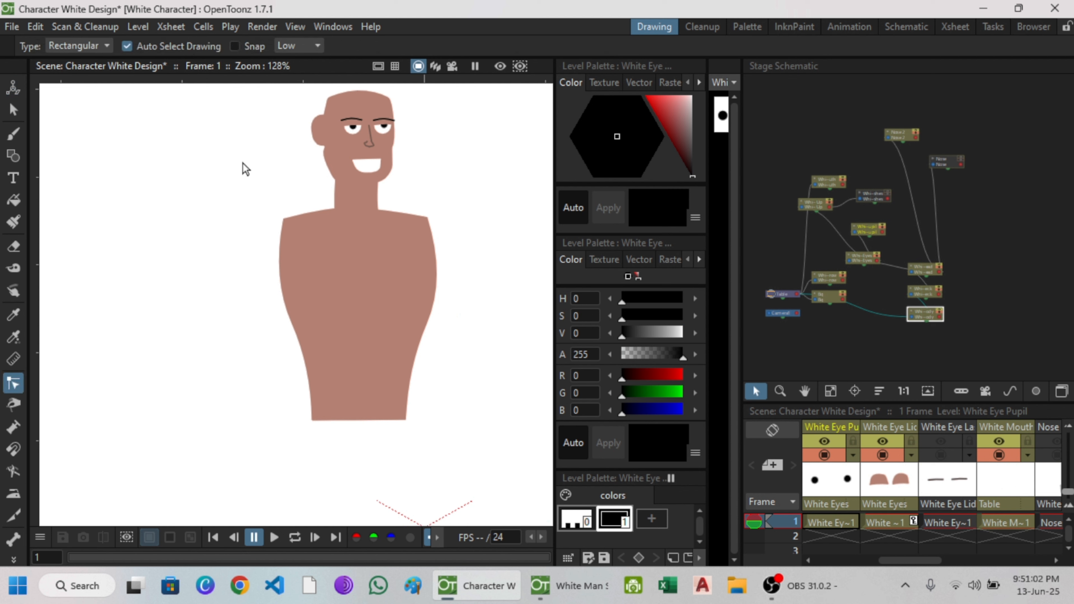
right_click(352, 118)
left_click(381, 123)
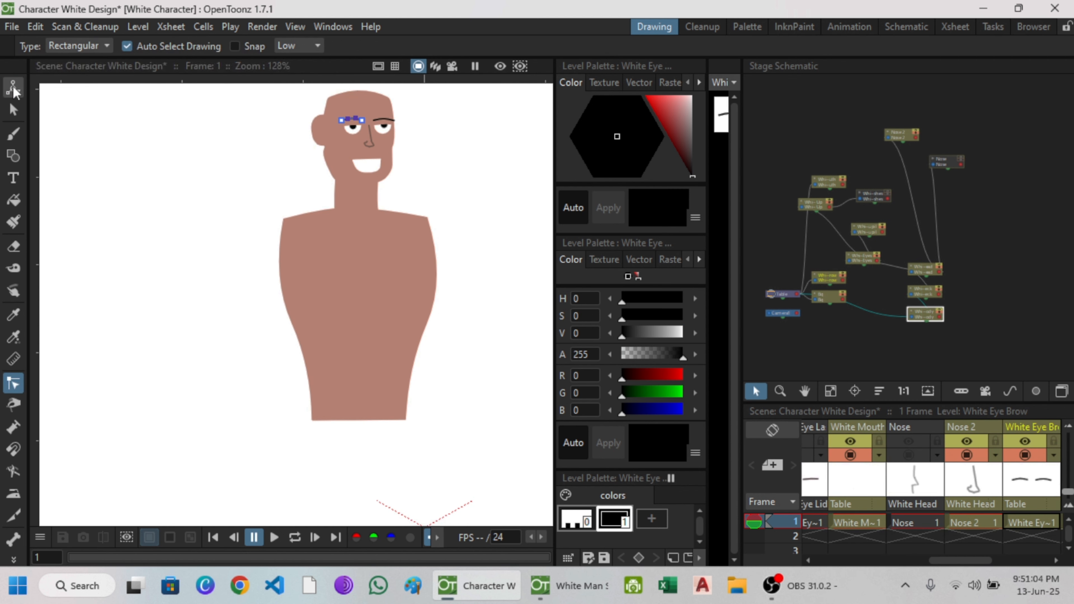
left_click(14, 111)
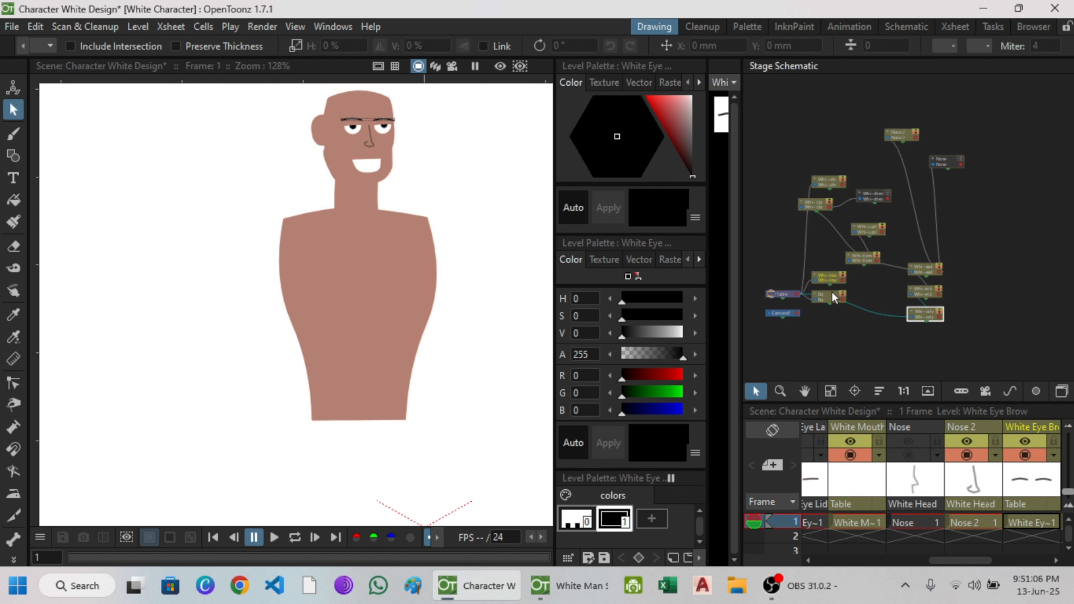
- Move the White Eye Brow node next to the head node and link it to White Eyes
left_click_drag(828, 277, 969, 232)
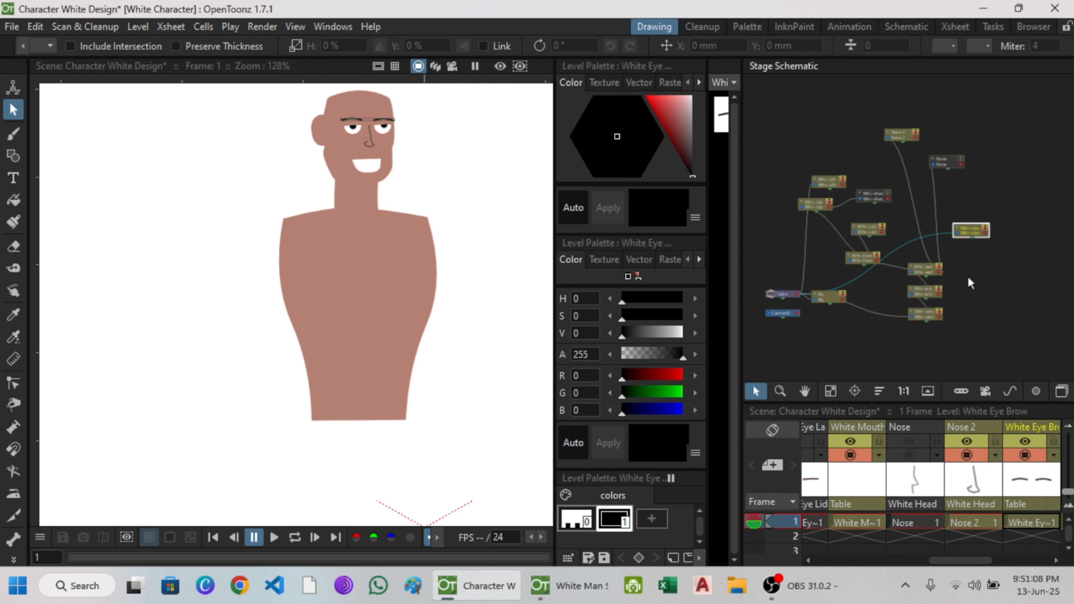
scroll(968, 276, "up", 2)
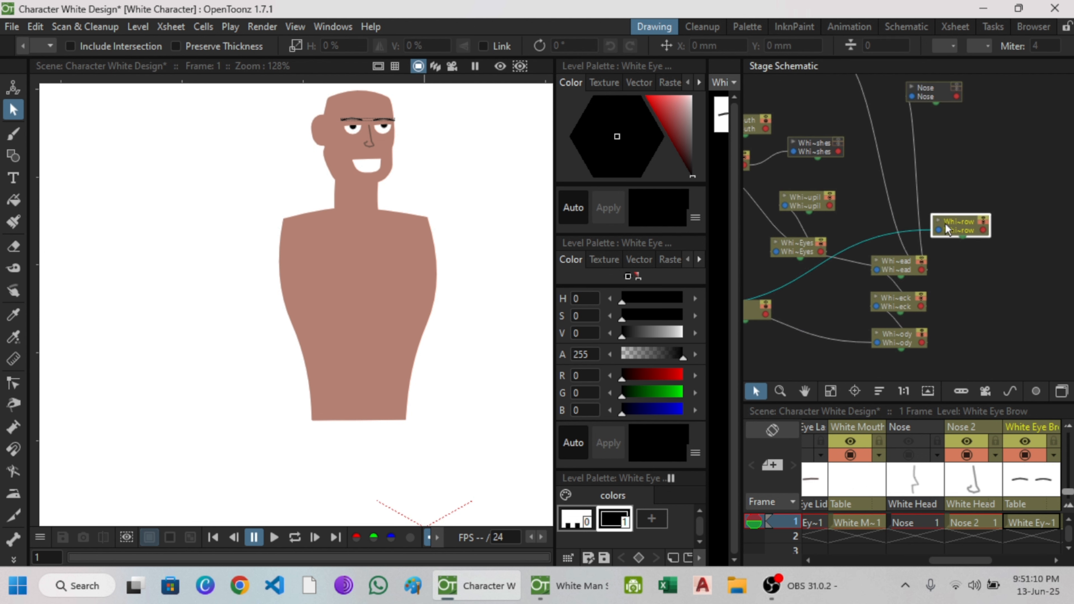
scroll(939, 226, "up", 1)
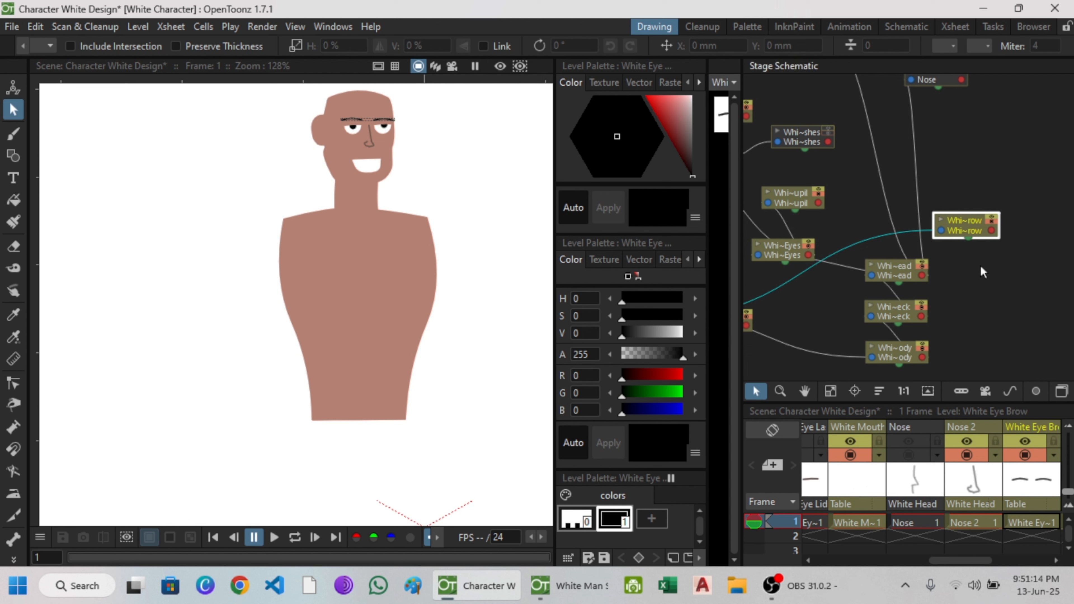
scroll(908, 250, "down", 1)
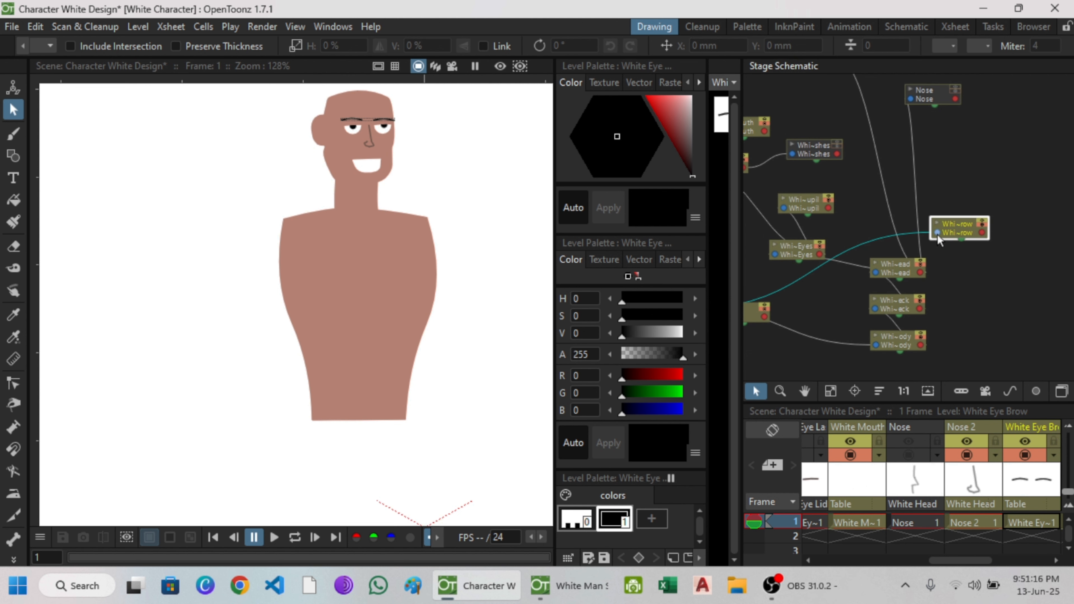
left_click_drag(814, 254, 819, 255)
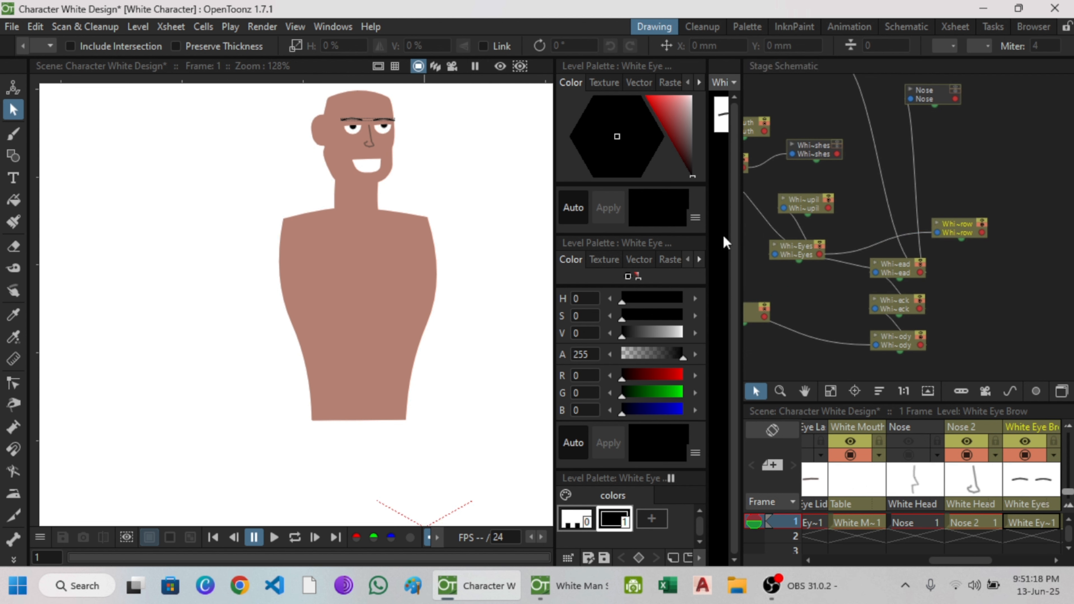
- Move the White Mouth node below the White Eyes node and link it to White Eyes
scroll(825, 266, "down", 1)
scroll(826, 266, "down", 1)
left_click_drag(759, 142, 845, 251)
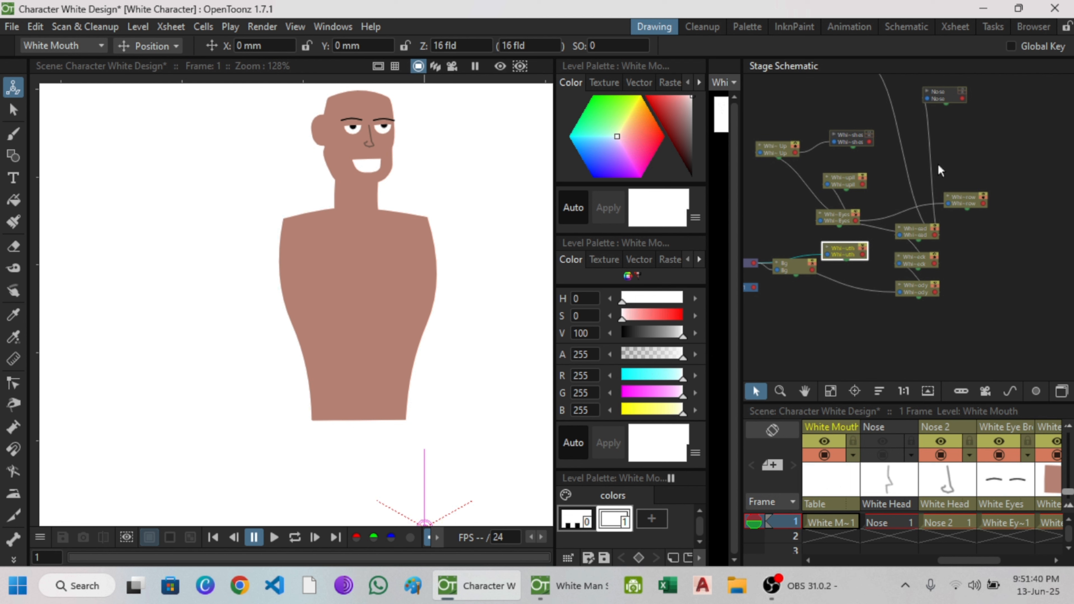
scroll(937, 163, "up", 1)
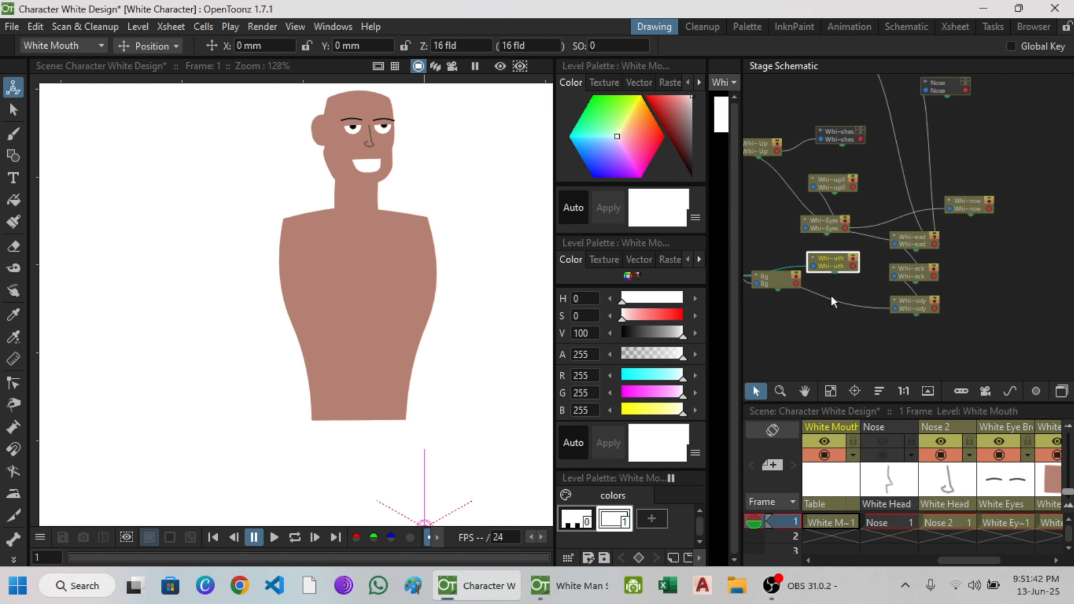
scroll(875, 268, "up", 1)
left_click_drag(788, 273, 832, 214)
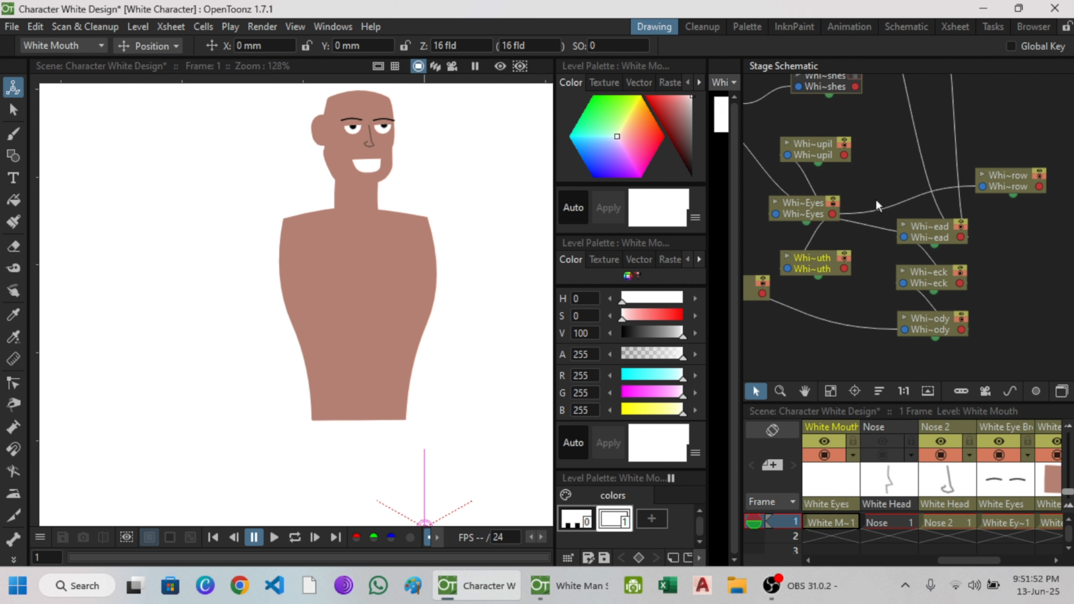
- Link the Nose 2 and Nose nodes to the White Eyes node
scroll(913, 227, "down", 3)
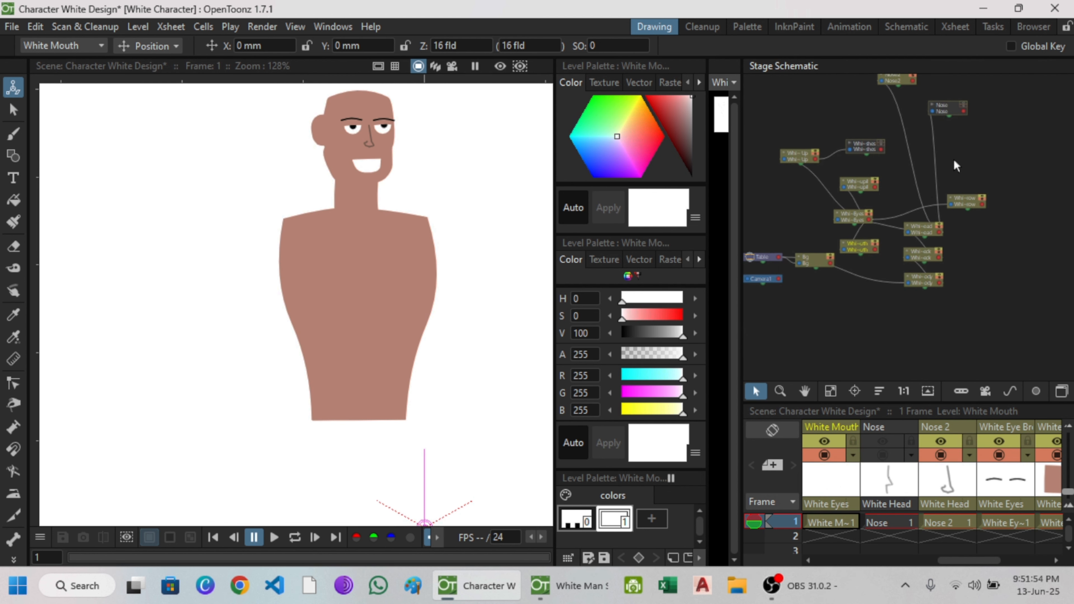
left_click_drag(903, 169, 953, 162)
left_click_drag(880, 80, 868, 219)
left_click_drag(932, 111, 869, 220)
- Select the White Body node and shift the linked character up and to the left with the Animate tool
scroll(1031, 341, "up", 4)
left_click(924, 279)
left_click_drag(359, 317, 292, 283)
left_click(14, 110)
- Create a new Toonz Vector Level named White Hair in the first frame of the empty column after White Body
left_click(1039, 522)
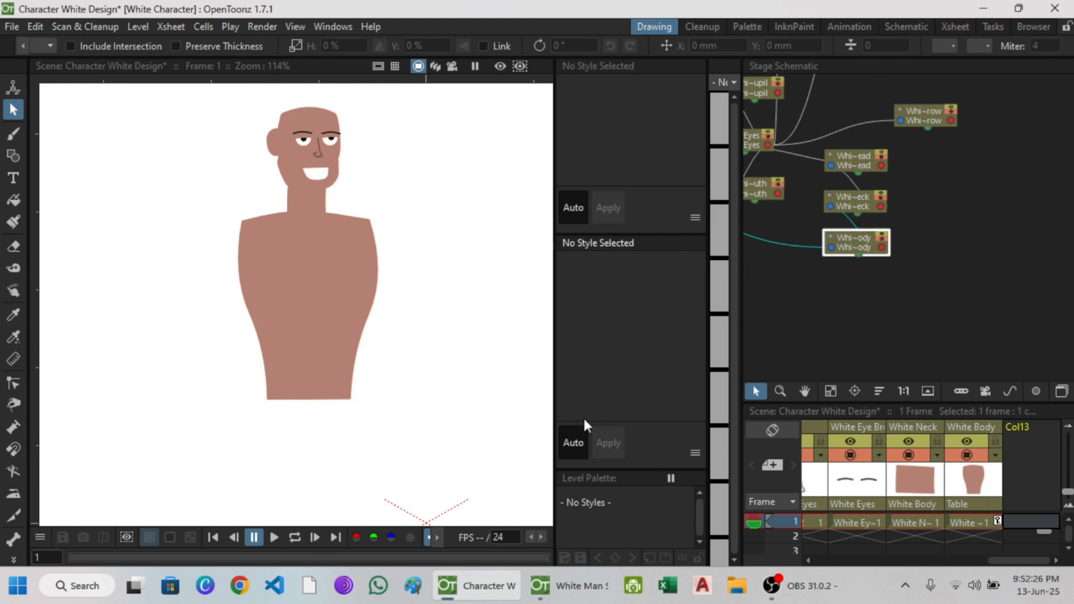
right_click(1036, 522)
left_click(967, 549)
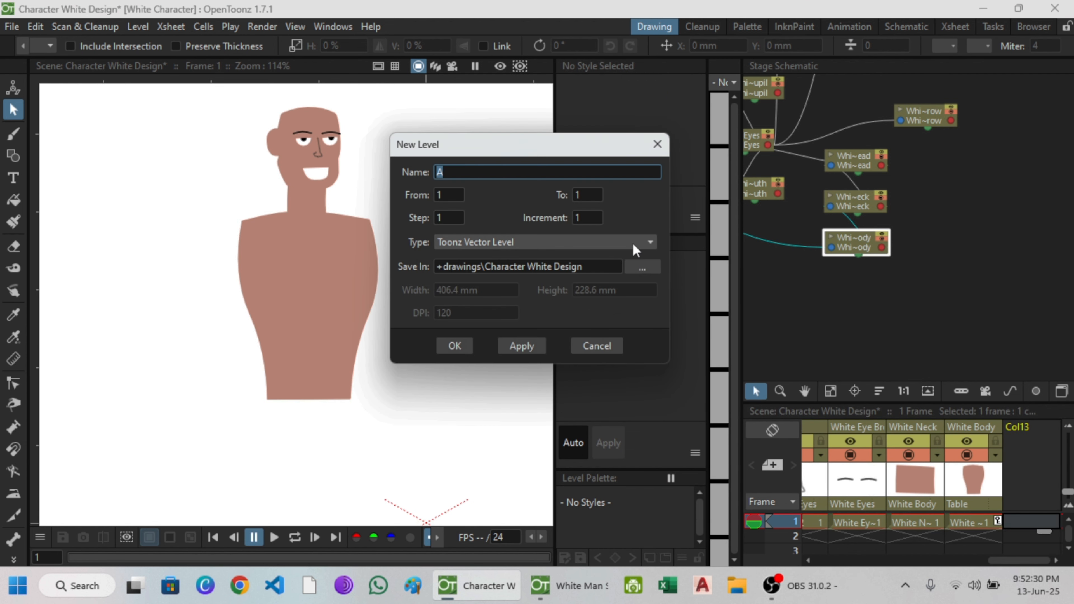
type("wHIT")
key("BackSpace")
key("BackSpace")
key("BackSpace")
key("BackSpace")
type("White Hair")
left_click(455, 345)
- Draw a closed, jagged hair outline around the top of the head and across the forehead with the Polyline shape
scroll(305, 127, "up", 5)
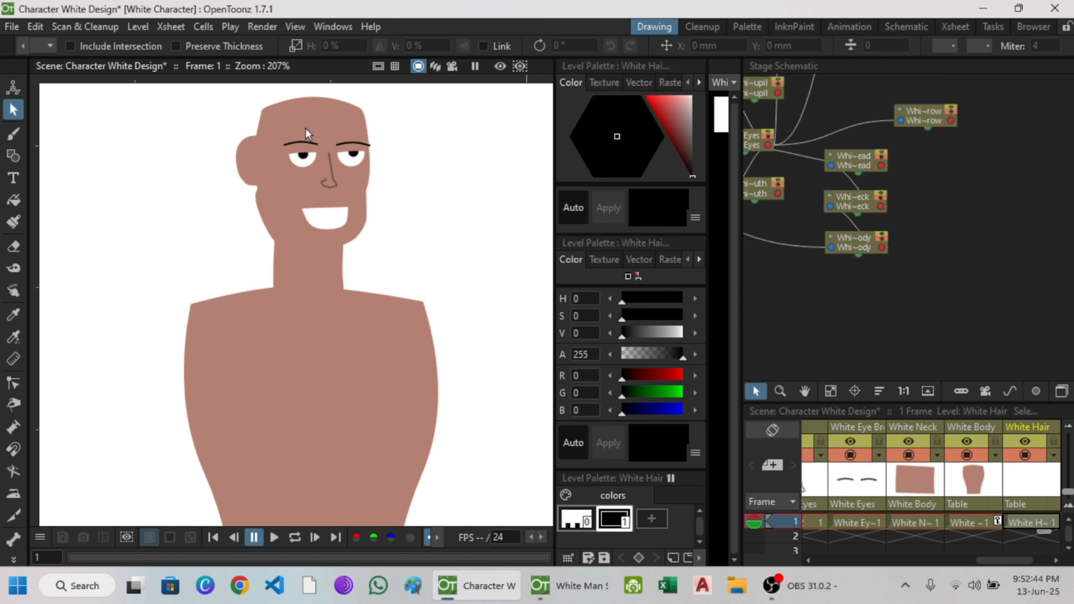
left_click_drag(306, 128, 268, 184)
scroll(273, 216, "up", 5)
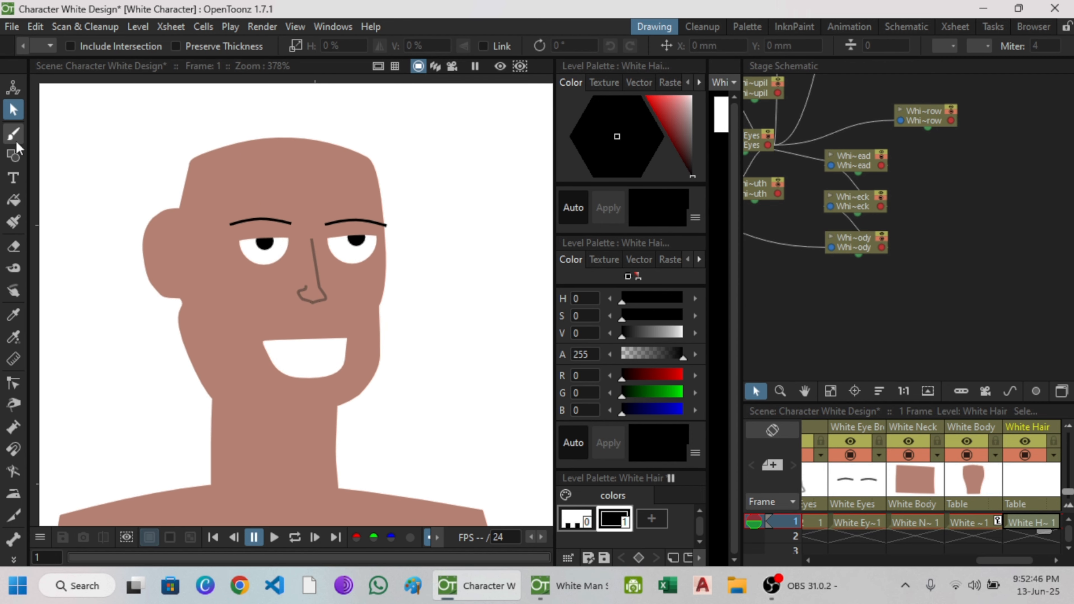
left_click(13, 155)
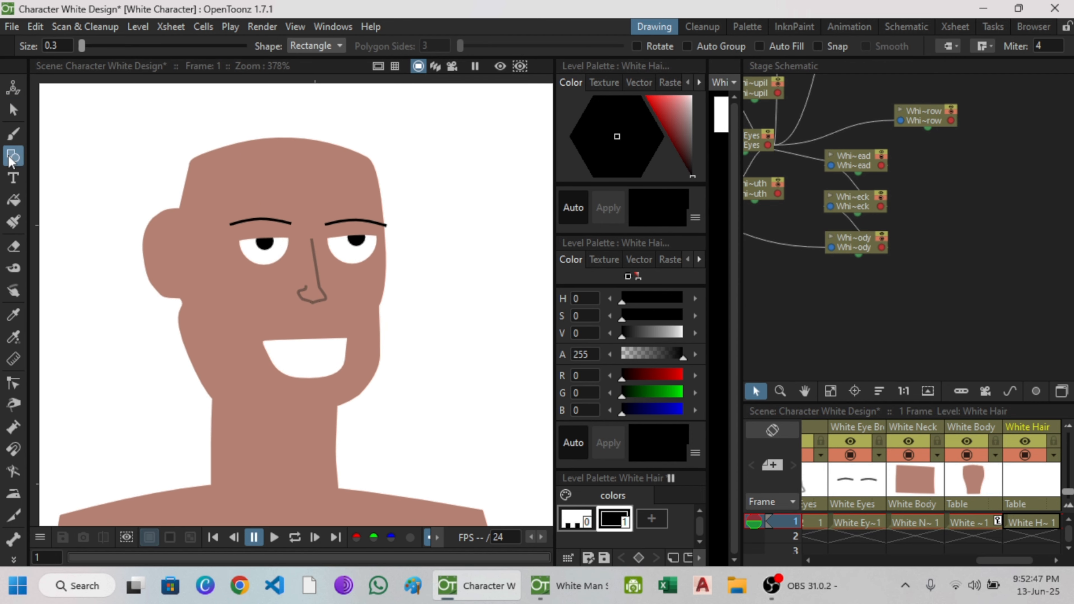
left_click(328, 45)
left_click(306, 108)
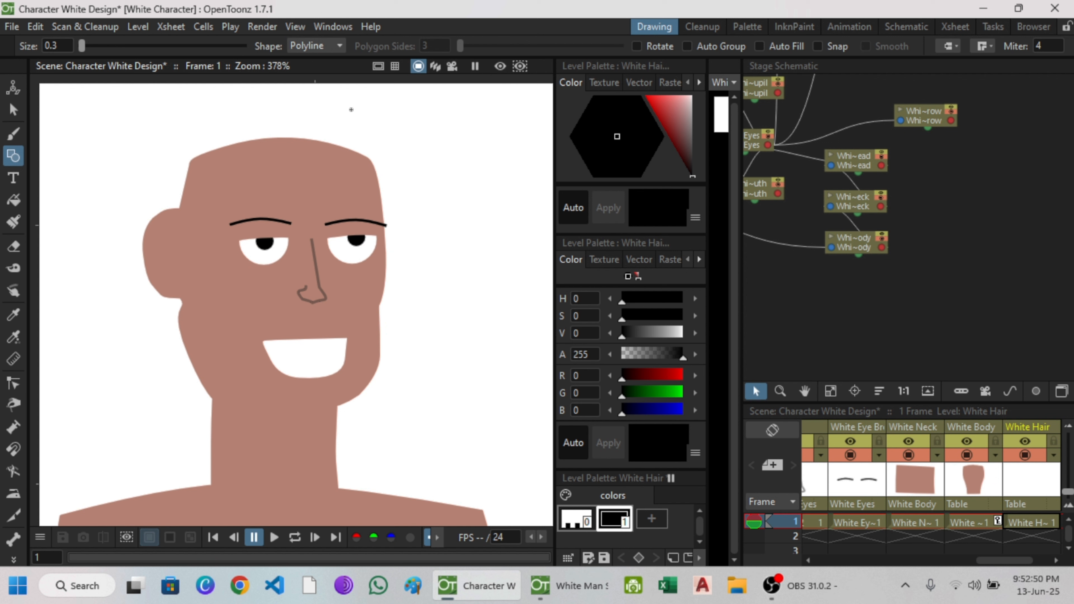
left_click(369, 100)
left_click_drag(407, 158, 314, 191)
left_click_drag(217, 196, 206, 103)
left_click_drag(211, 101, 319, 102)
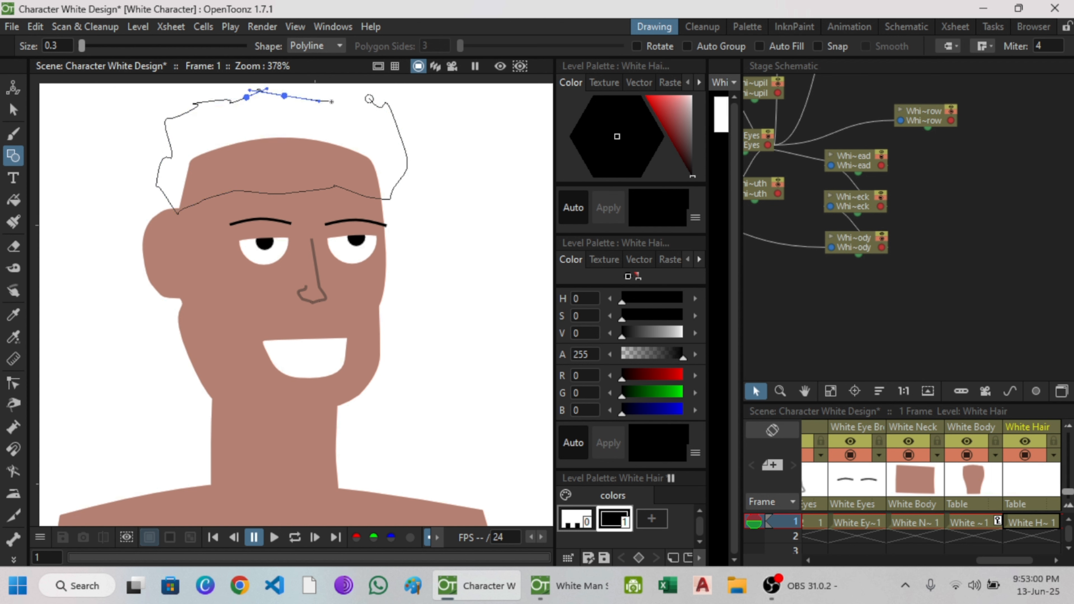
left_click(369, 99)
- Fill the hair outline with black
scroll(318, 169, "down", 2)
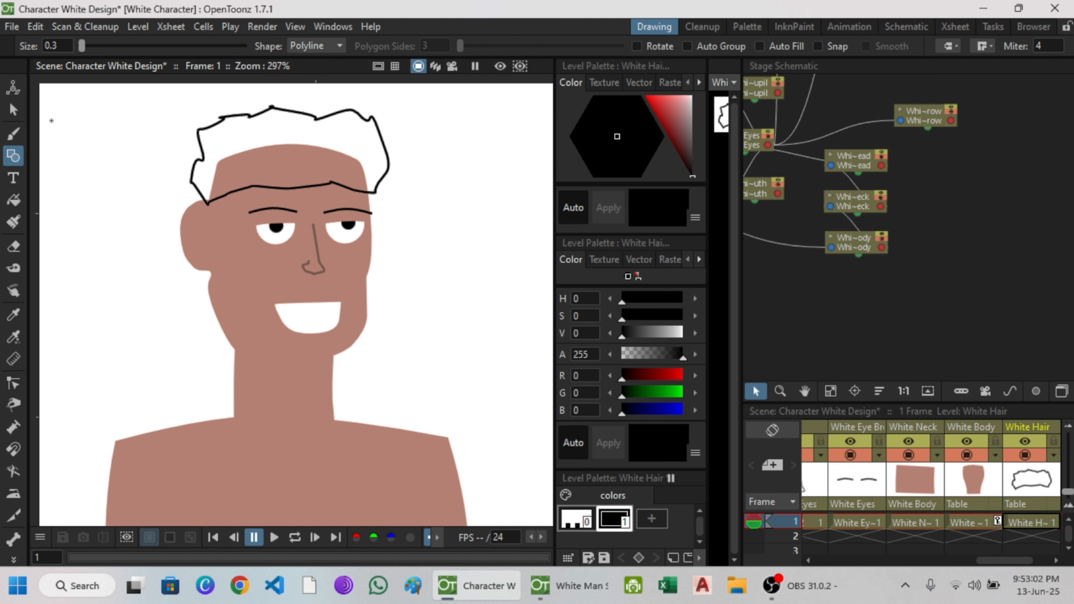
left_click(13, 110)
key("f")
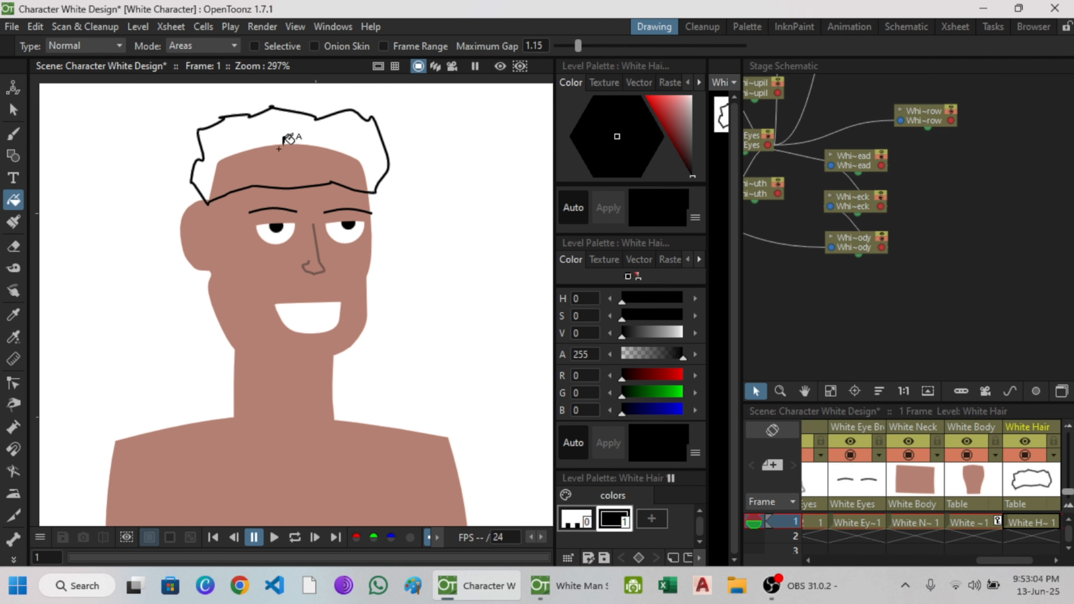
left_click(279, 149)
left_click(13, 111)
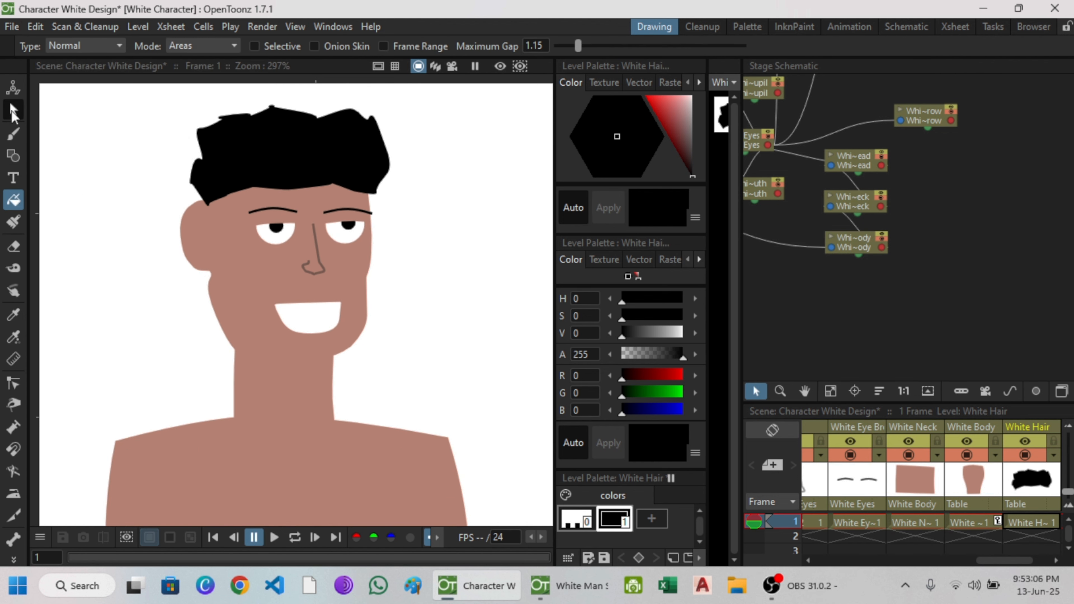
- Reshape the right tip of the hair outline beside the forehead with the Control Point Editor
left_click(328, 131)
mouse_move(389, 155)
left_mouse_down()
mouse_move(419, 198)
mouse_move(391, 175)
left_mouse_up()
left_click(13, 383)
scroll(374, 197, "up", 14)
left_click(382, 181)
mouse_move(328, 184)
left_mouse_down()
mouse_move(451, 168)
mouse_move(424, 188)
mouse_move(489, 191)
left_mouse_up()
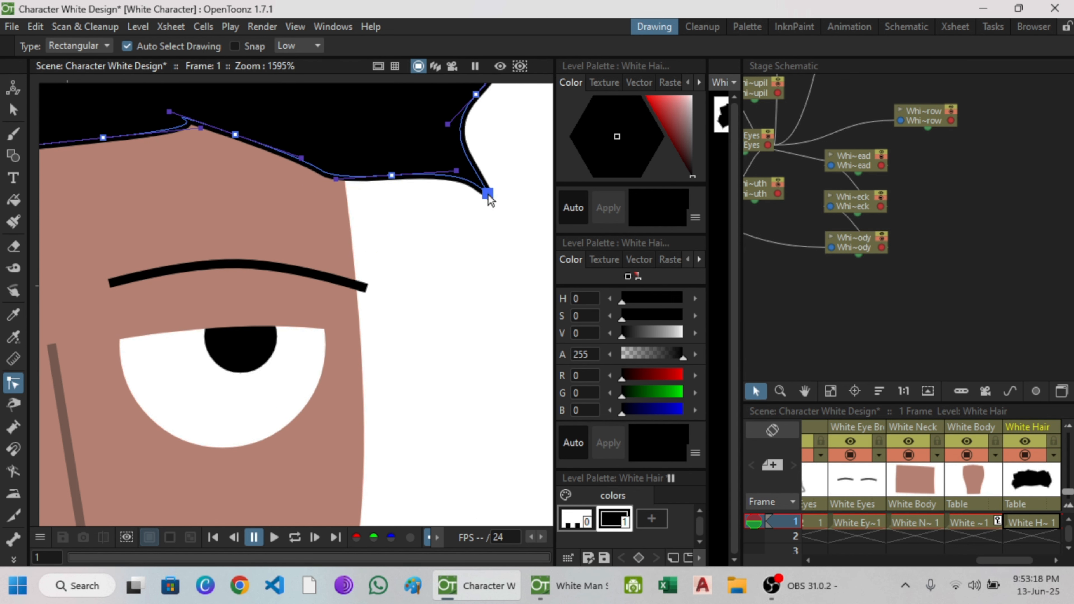
scroll(438, 192, "down", 2)
scroll(436, 186, "down", 12)
- Move the White Eye Brow node aside in the schematic and link the White Hair node to White Head
left_click(13, 110)
left_click_drag(931, 171, 992, 166)
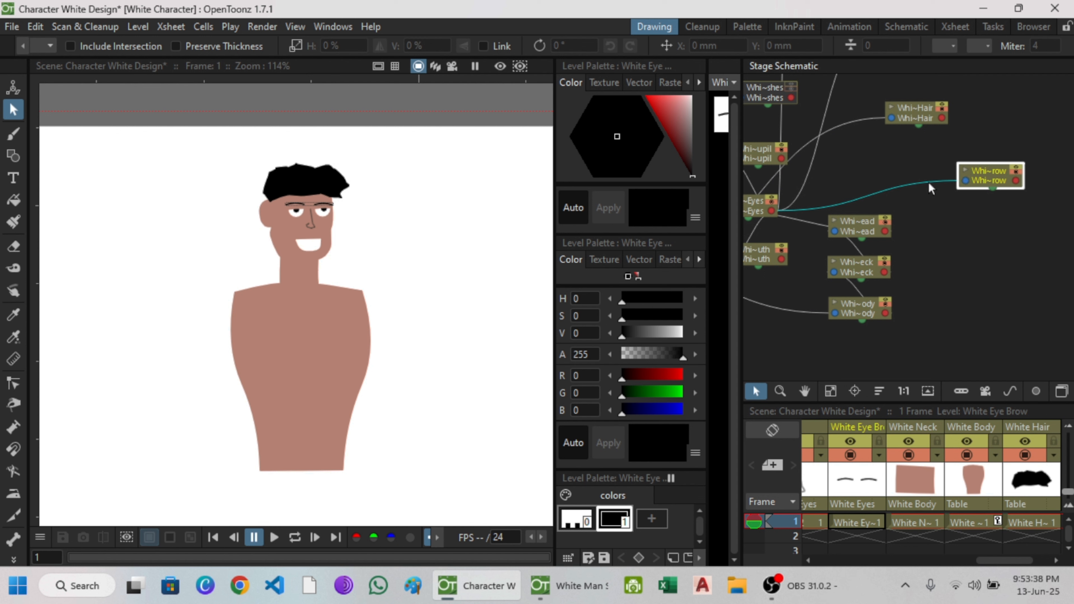
left_click(915, 115)
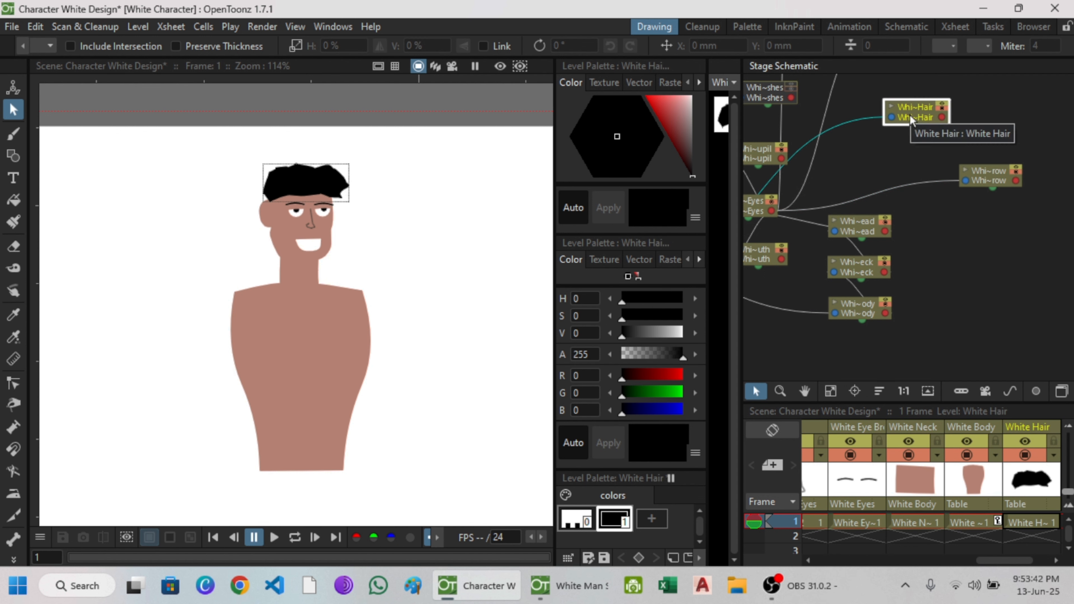
left_click_drag(907, 117, 885, 231)
scroll(862, 180, "down", 2)
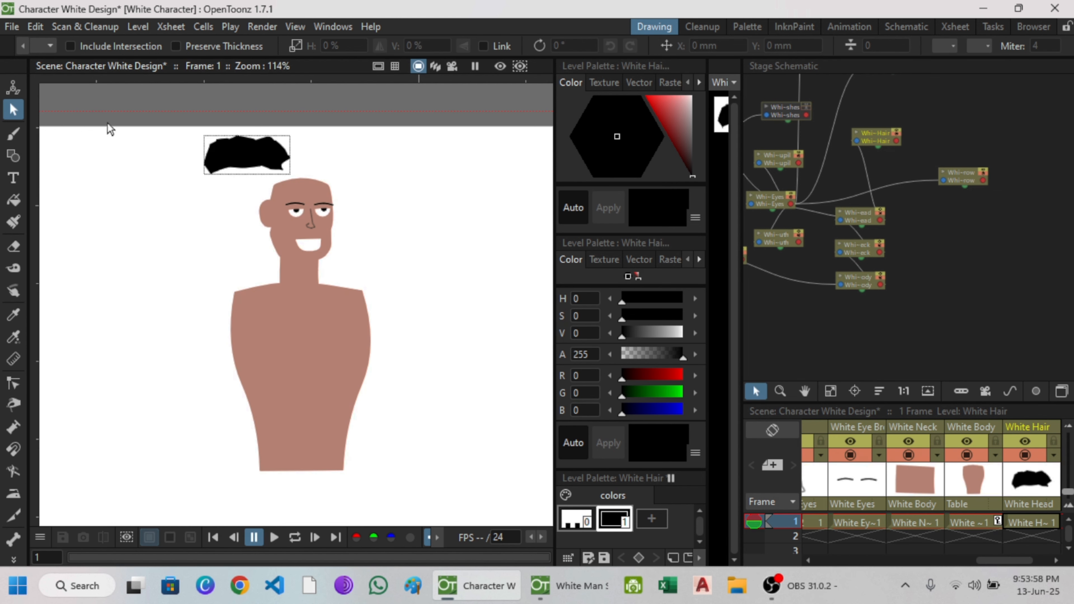
- Move the displaced hair back onto the top of the head with the Selection tool
left_click(218, 148)
left_click_drag(232, 140, 263, 163)
scroll(292, 161, "up", 5)
left_click(470, 195)
scroll(467, 193, "down", 3)
scroll(467, 195, "down", 1)
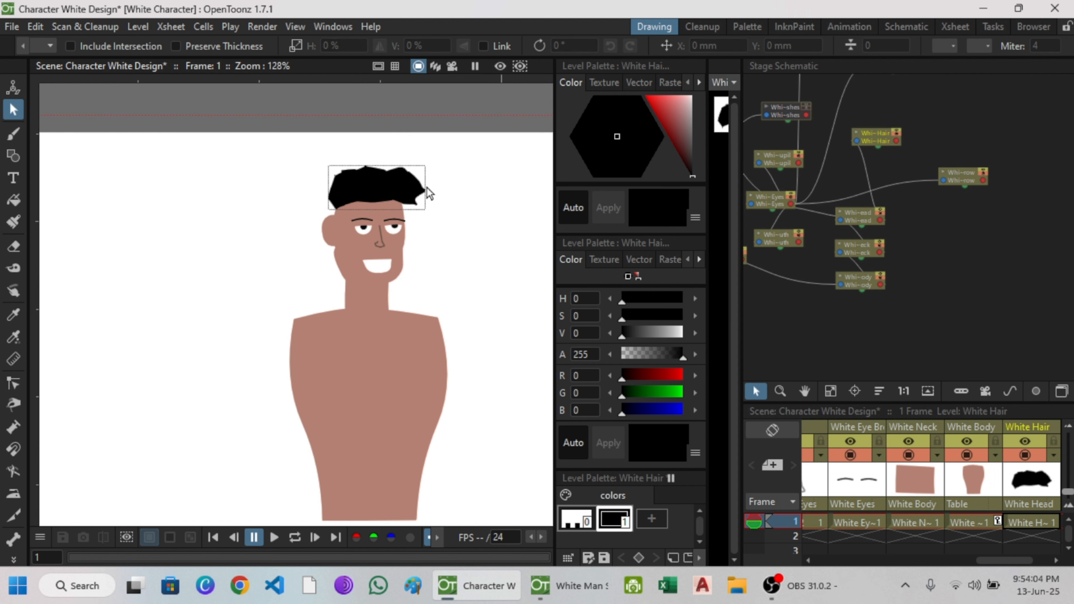
left_click(425, 188)
scroll(440, 206, "down", 4)
left_click(448, 209)
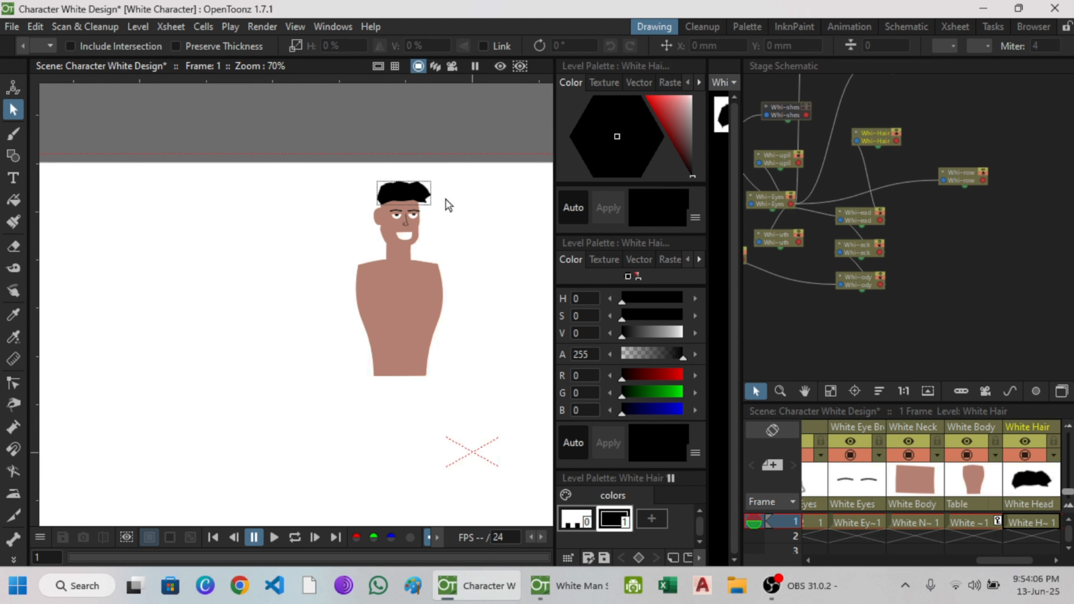
- Nudge the hair slightly down to fit the forehead, and hide the White Hair column
scroll(353, 200, "up", 7)
left_click(339, 212)
left_click_drag(373, 216, 374, 228)
left_click(496, 211)
scroll(499, 214, "down", 7)
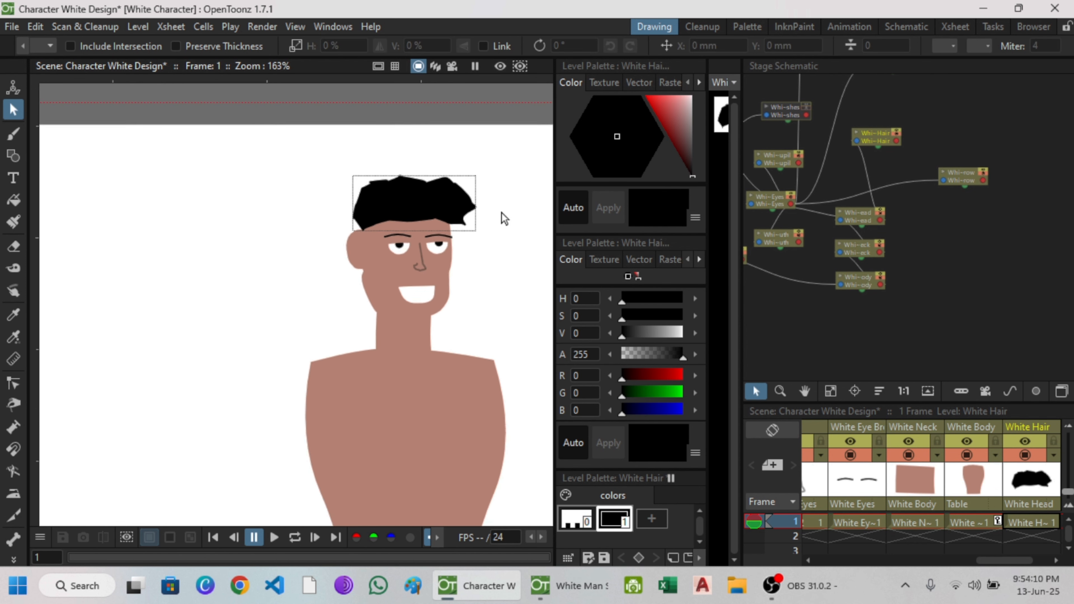
left_click_drag(313, 163, 303, 137)
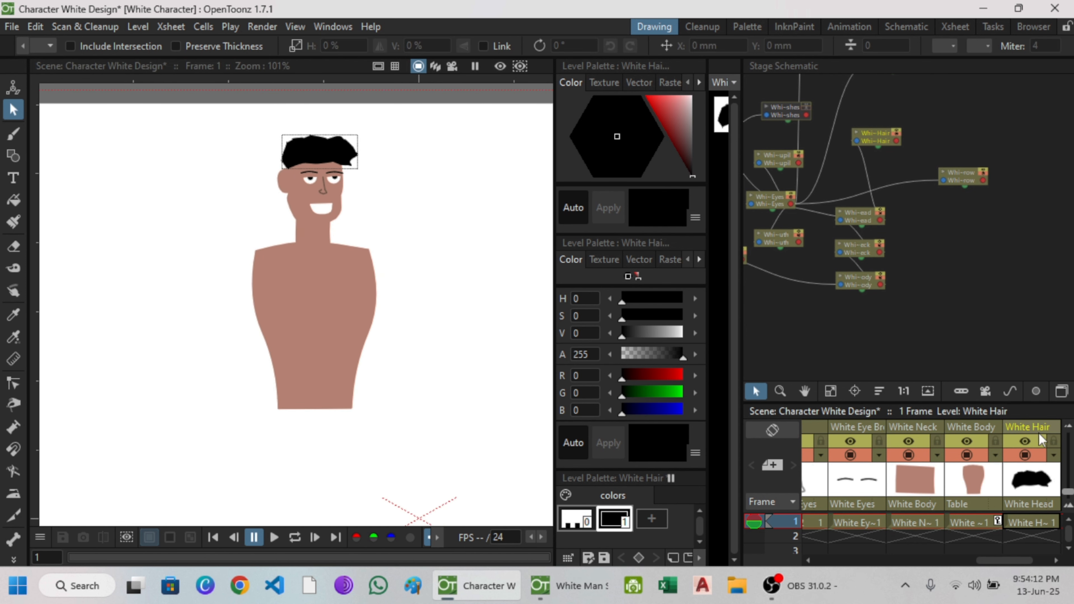
left_click(1026, 455)
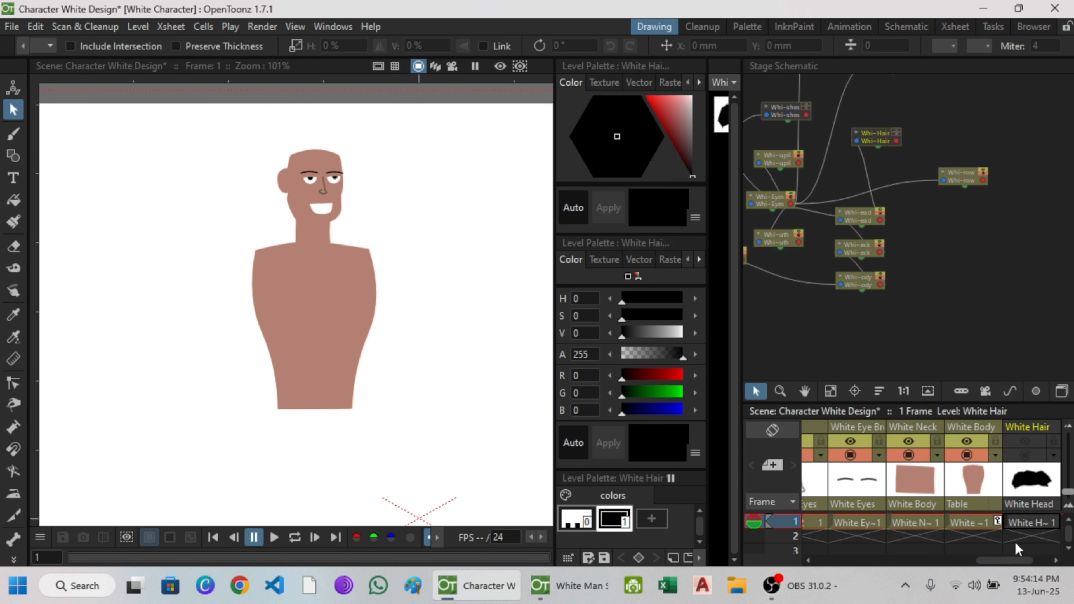
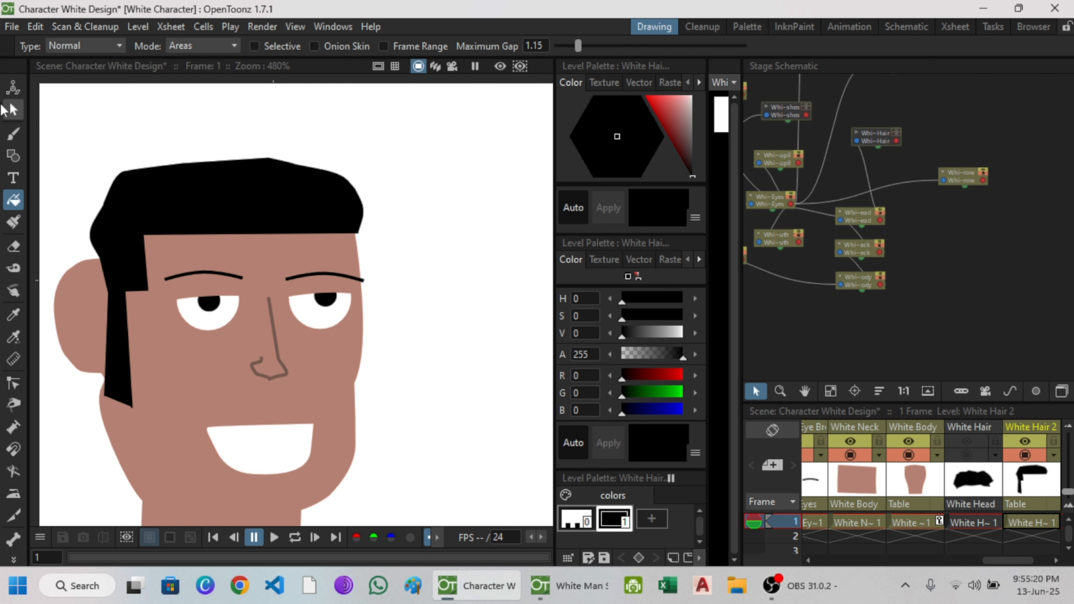
- Create a new Toonz Vector Level named Beards in the first frame of the empty column after White Hair 2
left_click(13, 110)
scroll(186, 205, "down", 3)
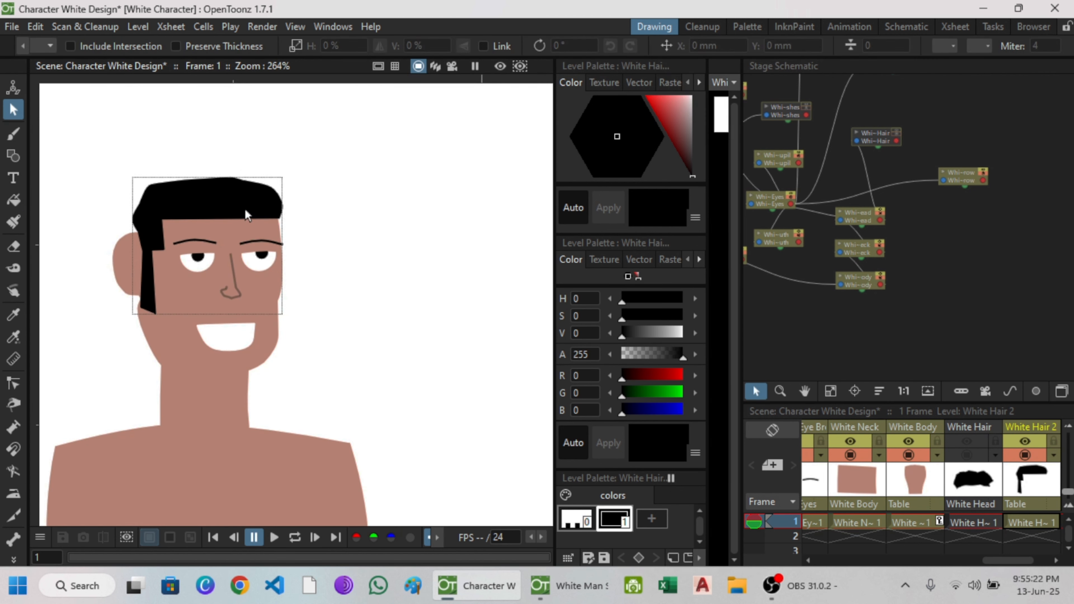
scroll(348, 223, "down", 2)
scroll(251, 305, "up", 1)
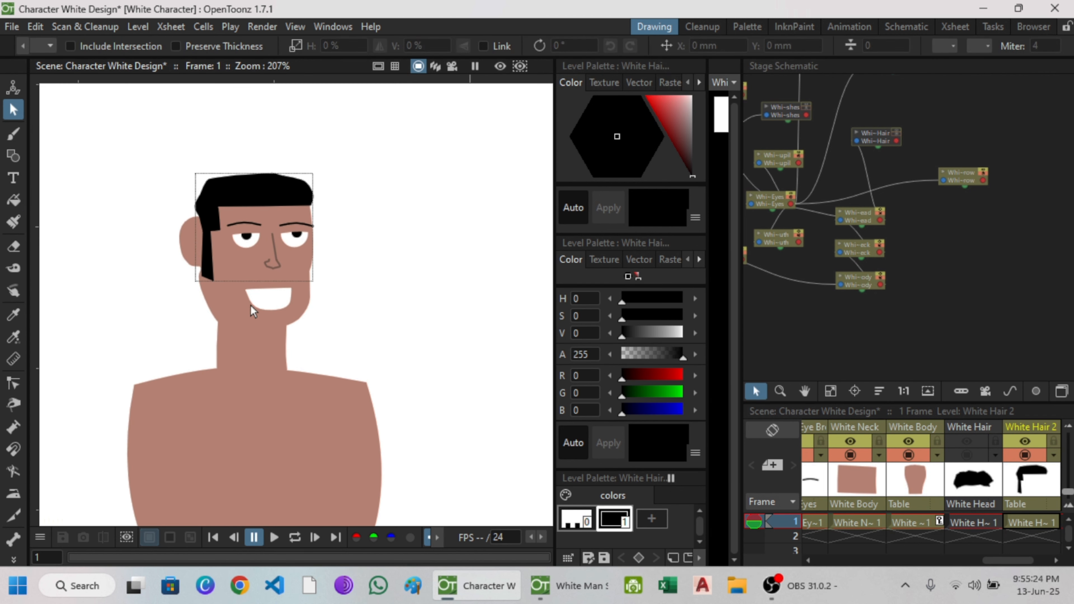
scroll(335, 228, "down", 1)
left_click_drag(1007, 560, 1025, 561)
left_click(1031, 522)
left_click(138, 26)
left_click(439, 98)
type("Beards")
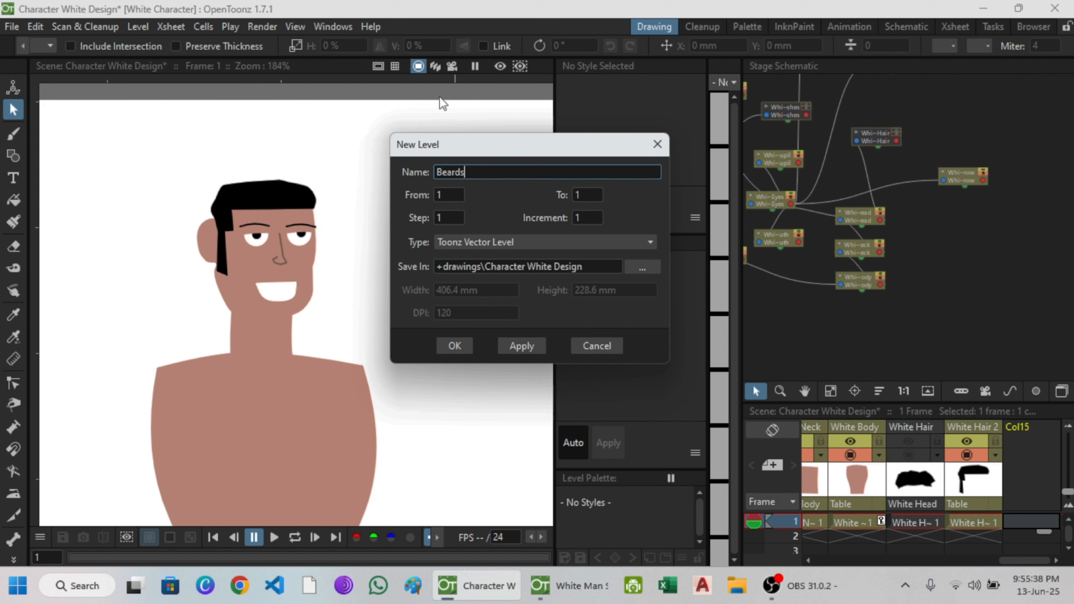
key("ctrl+a")
key("ctrl+c")
left_click(451, 344)
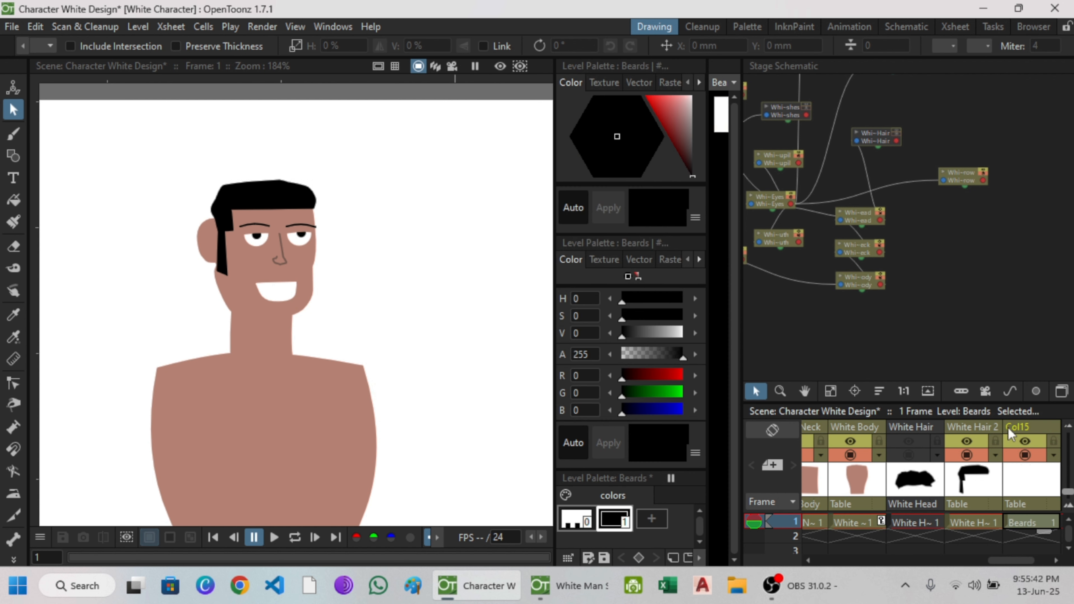
- Rename the new level's column as Beards
double_click(1018, 426)
key("ctrl+v")
key("Return")
- Draw the beard's inner edge from the sideburn under the mouth and up the opposite cheek with the Polyline shape
left_click(14, 156)
scroll(241, 296, "up", 7)
left_click(211, 105)
left_click(241, 176)
left_click(277, 192)
left_click_drag(372, 190, 379, 186)
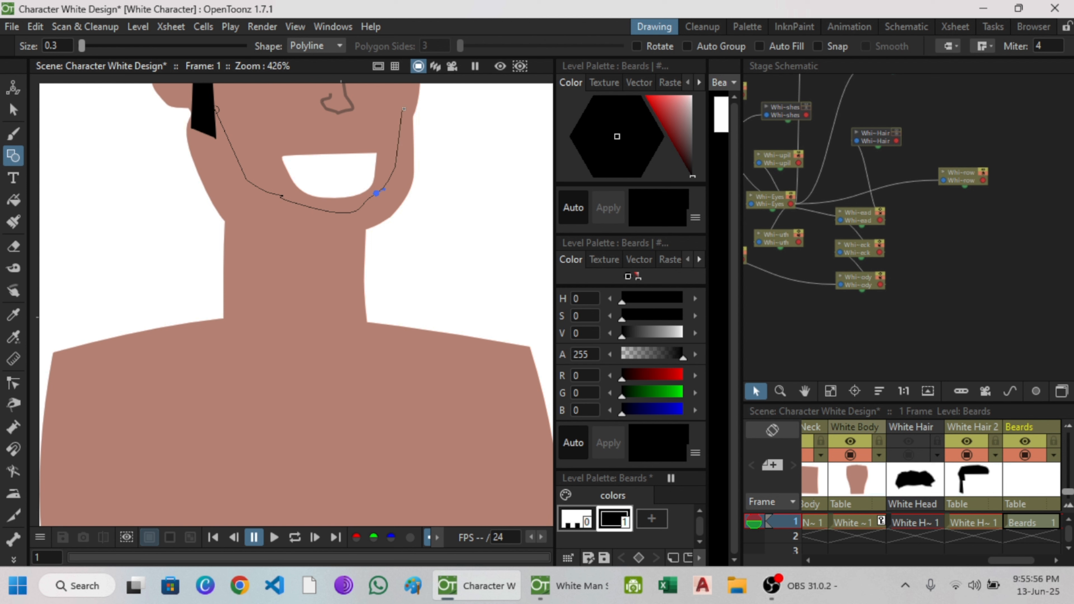
scroll(408, 169, "down", 1)
scroll(406, 220, "up", 2)
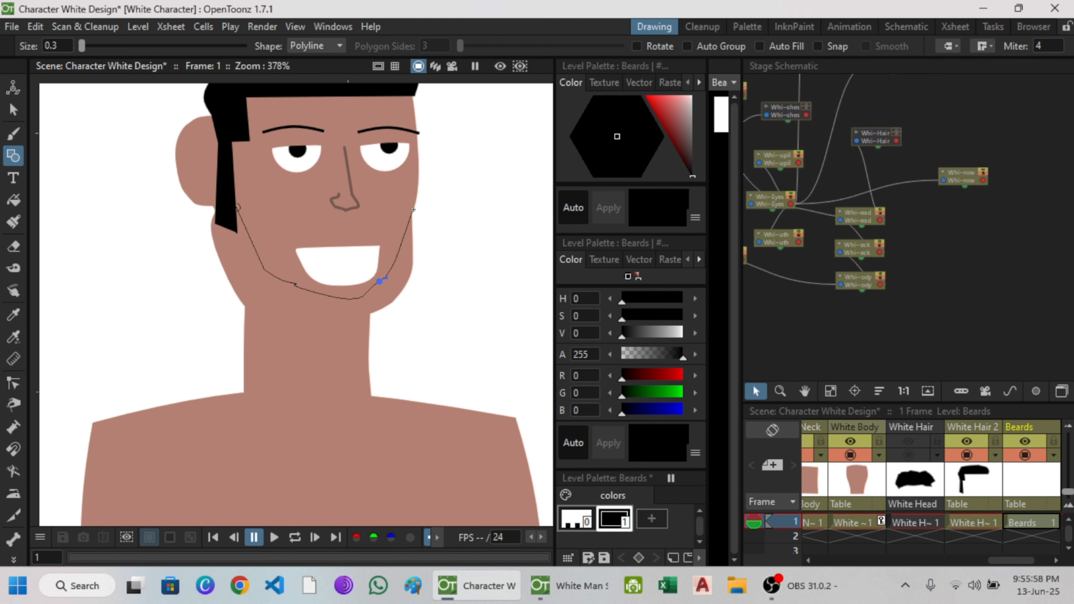
- Continue the polyline around the outside of the jaw and chin and close the beard outline at the sideburn
left_click(413, 210)
left_click_drag(425, 233, 438, 272)
left_click_drag(429, 298, 416, 305)
key("BackSpace")
key("BackSpace")
key("BackSpace")
left_click_drag(420, 275, 415, 283)
left_click_drag(384, 316, 364, 316)
left_click_drag(295, 318, 207, 254)
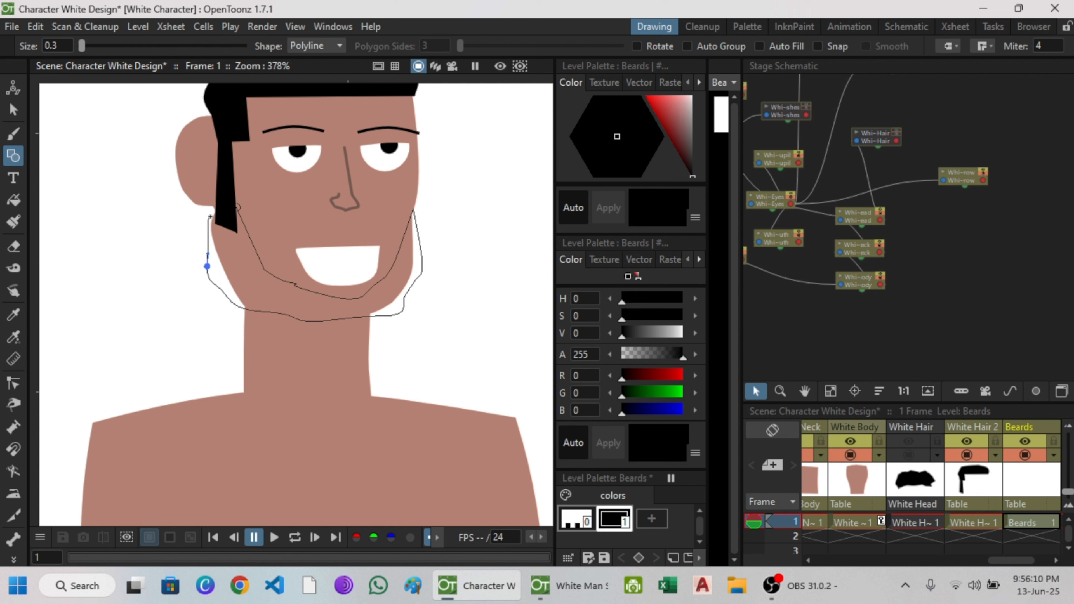
double_click(218, 196)
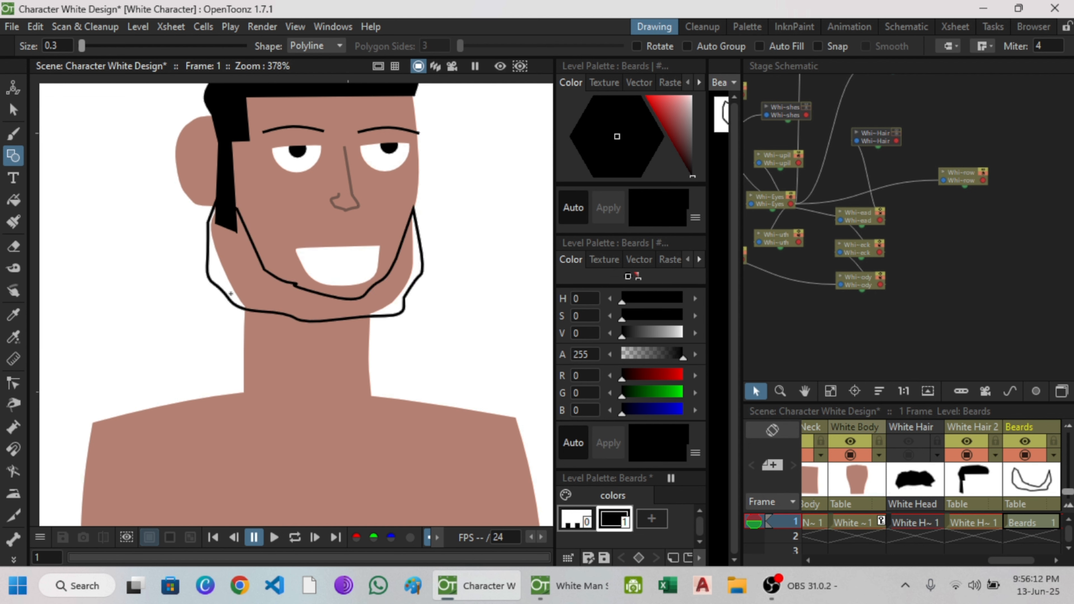
- Fill the beard outline with black
scroll(220, 268, "down", 2)
left_click(12, 111)
left_click(262, 284)
key("f")
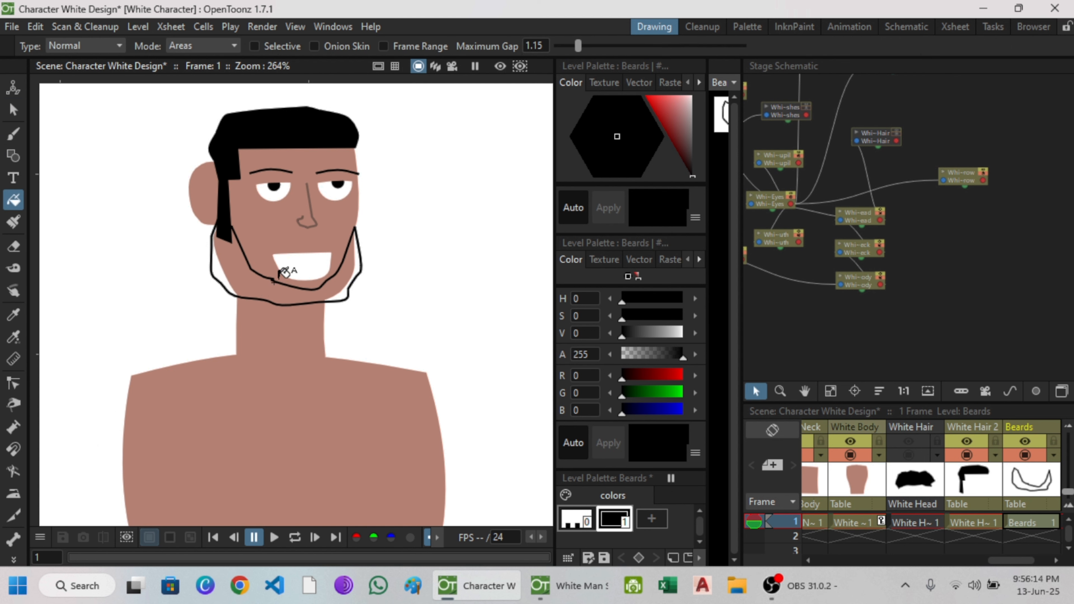
left_click(256, 269)
left_click(13, 111)
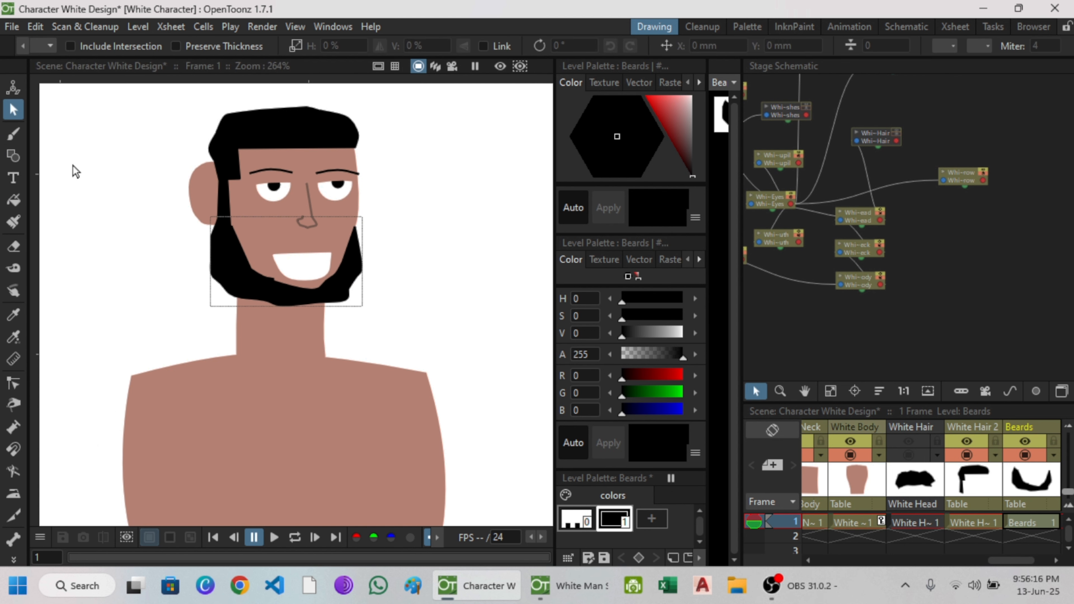
- Reshape the beard's lower edge below the chin with the Control Point Editor
key("c")
left_click(252, 297)
scroll(264, 300, "up", 11)
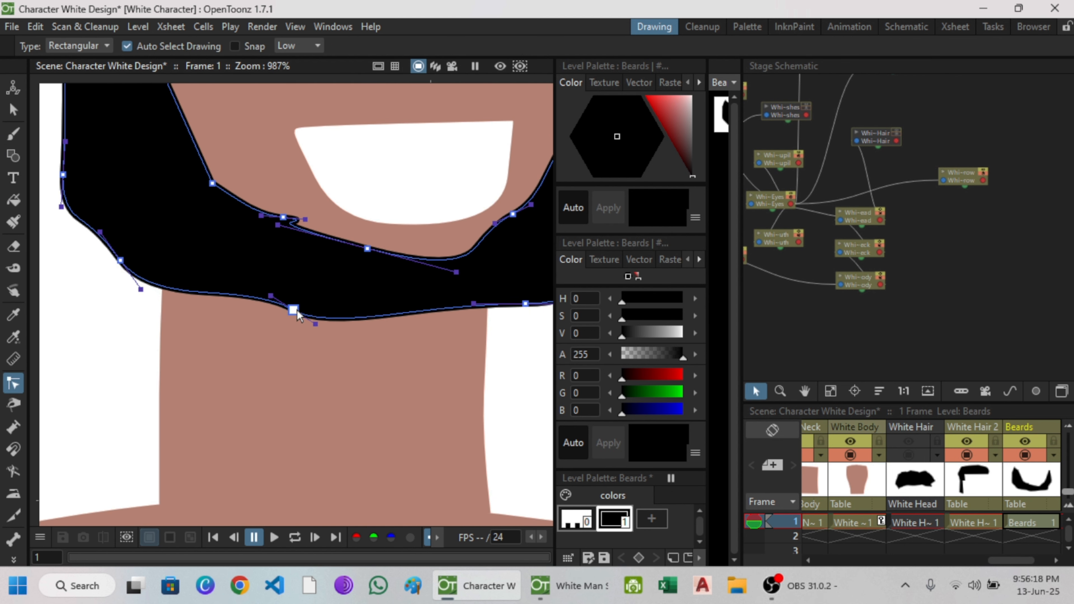
left_click_drag(293, 309, 241, 335)
scroll(258, 298, "down", 11)
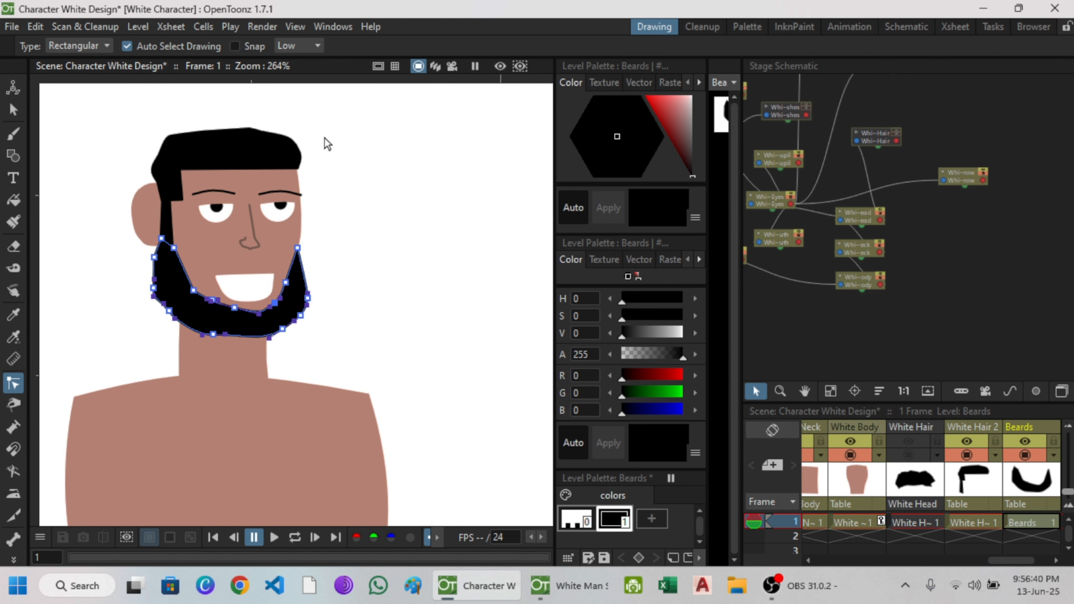
- Bulge the beard's right outer edge outward into a rounder curve
scroll(310, 315, "up", 5)
scroll(288, 279, "up", 5)
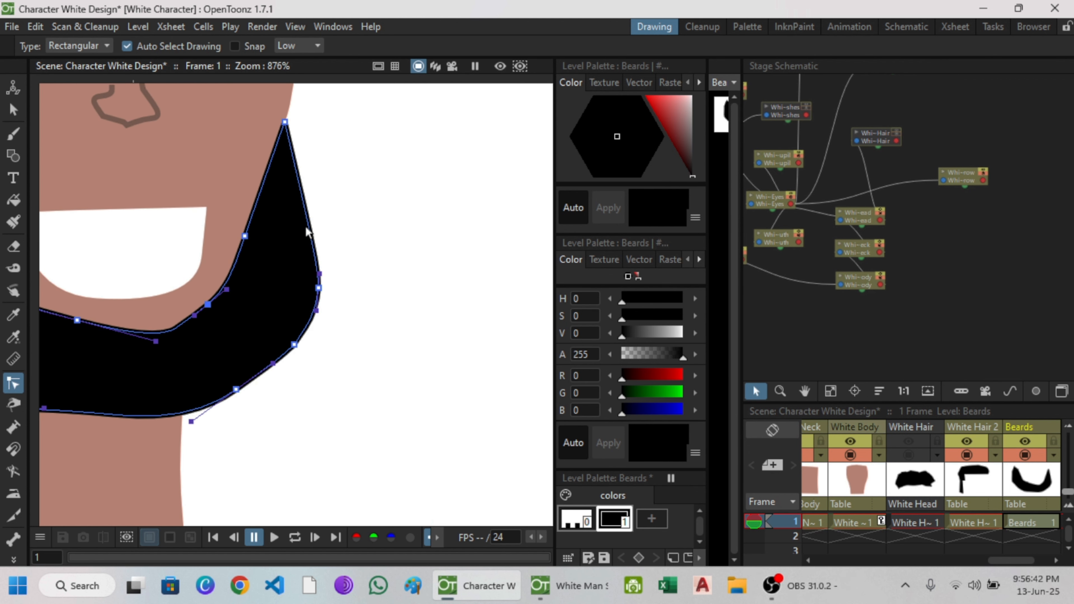
left_click_drag(307, 227, 322, 228)
left_click_drag(312, 305, 322, 319)
scroll(284, 377, "down", 7)
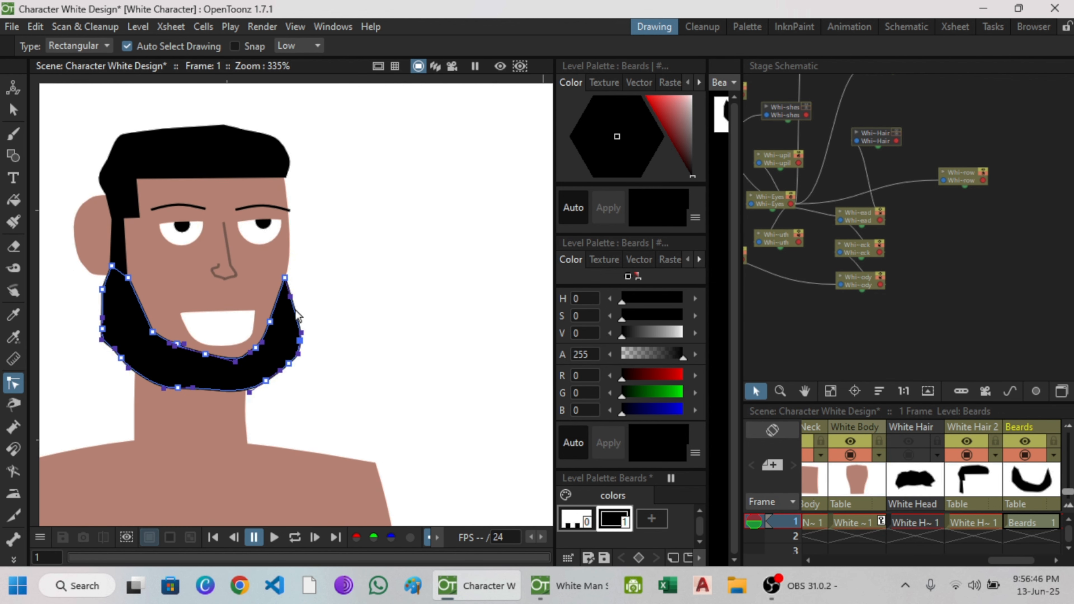
scroll(283, 363, "down", 1)
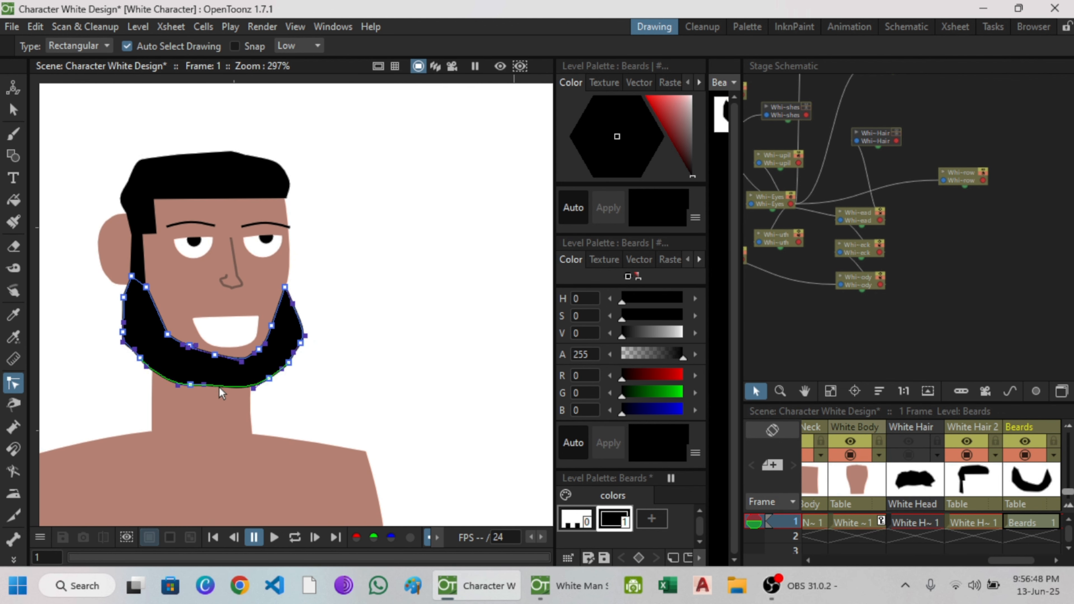
- Pull the control point at the beard's lower left down and outward to round the chin edge
scroll(198, 403, "down", 1)
scroll(198, 403, "up", 4)
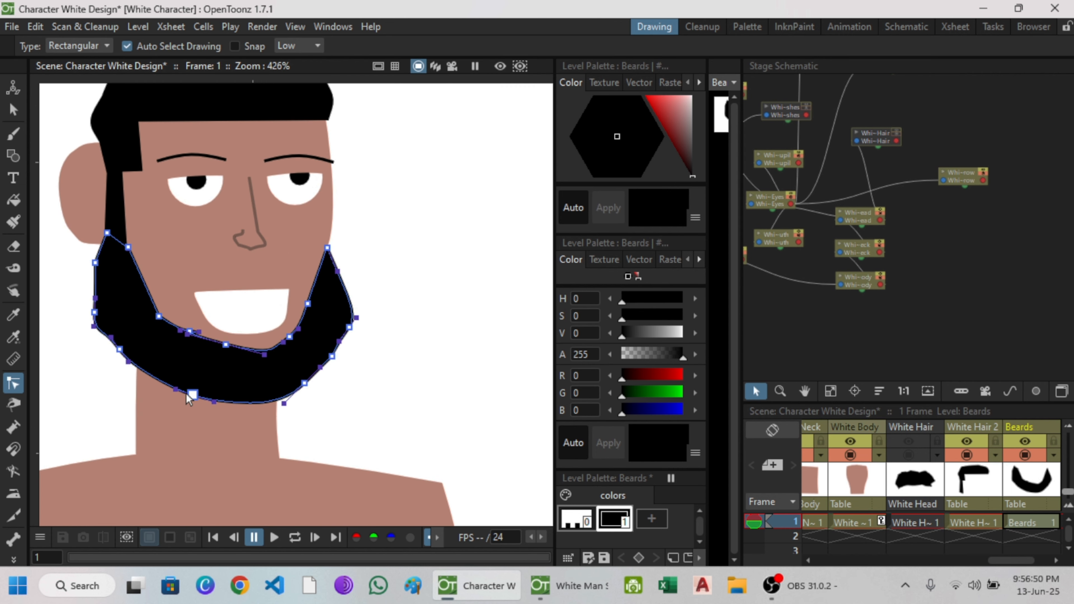
left_click(178, 403)
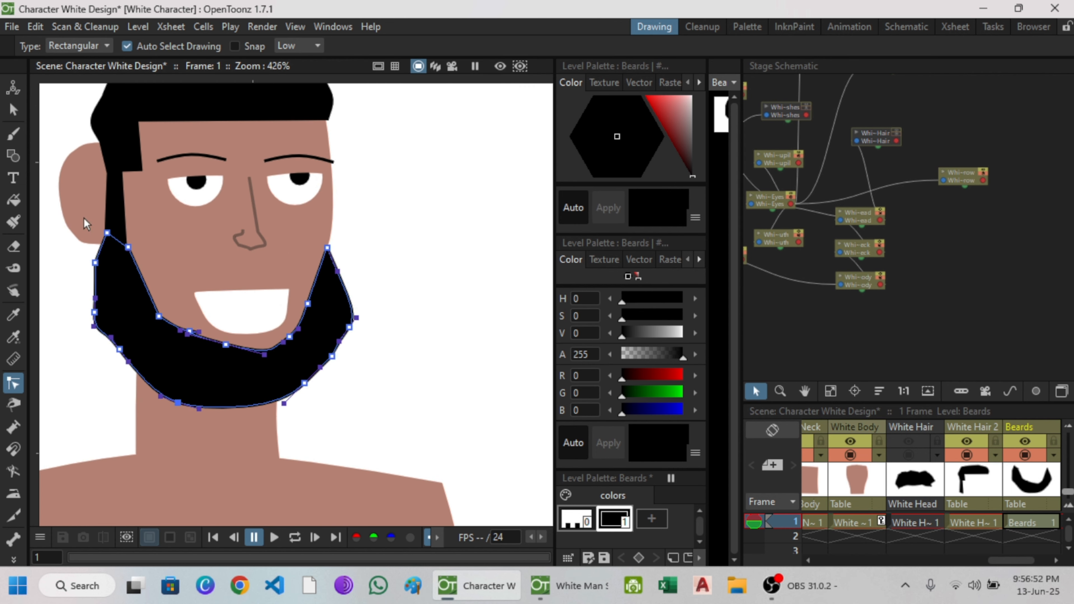
left_click(13, 110)
scroll(386, 303, "down", 13)
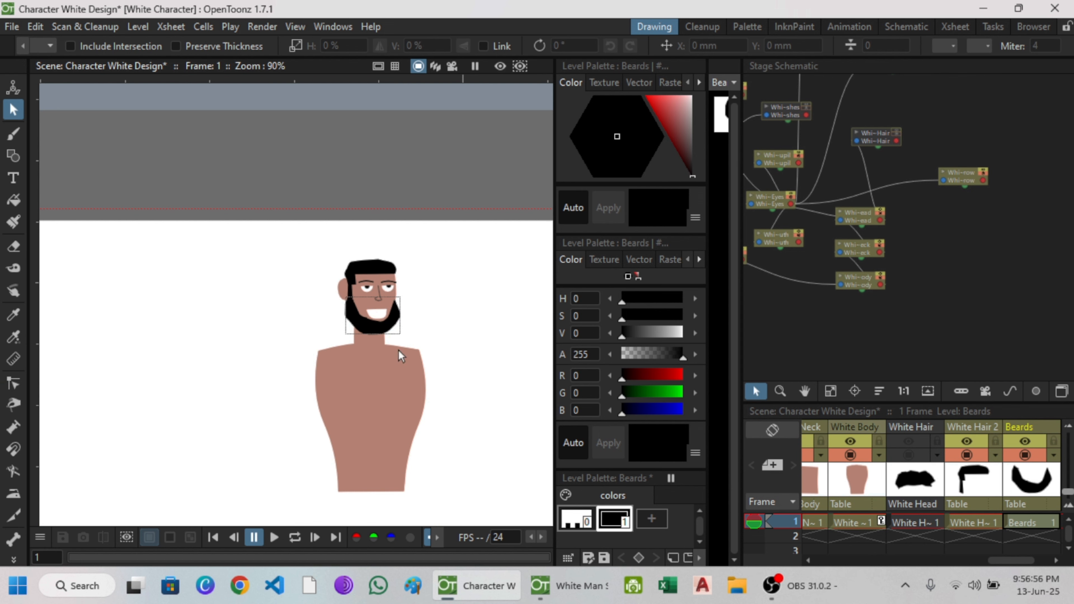
scroll(432, 317, "up", 2)
- Create a new Toonz Vector Level named White Beard Top in the first frame of the empty column after Beards
left_click_drag(1022, 562, 1037, 563)
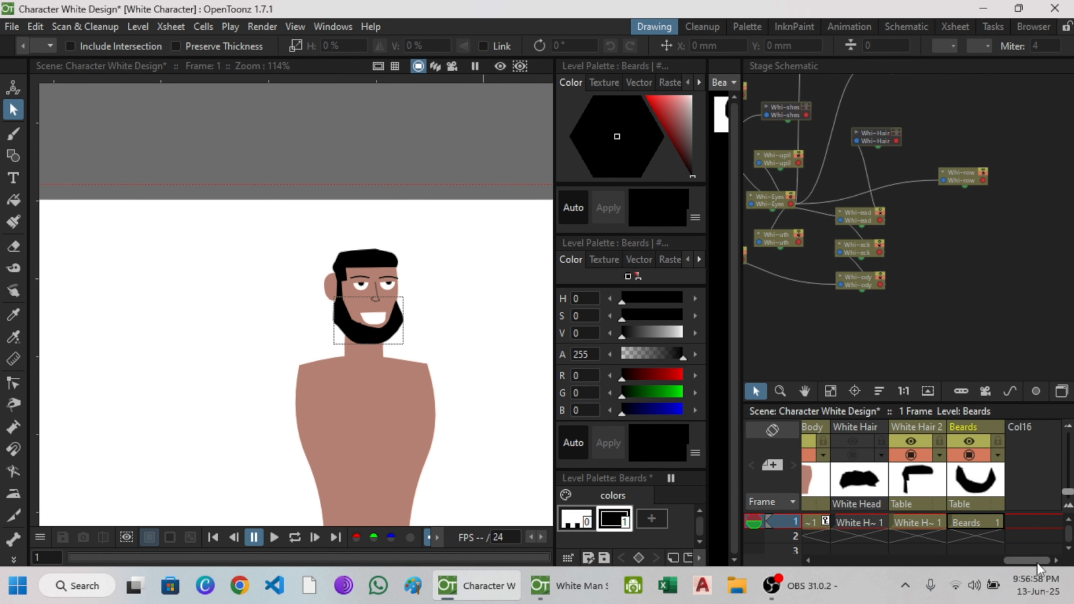
right_click(1036, 521)
left_click(922, 546)
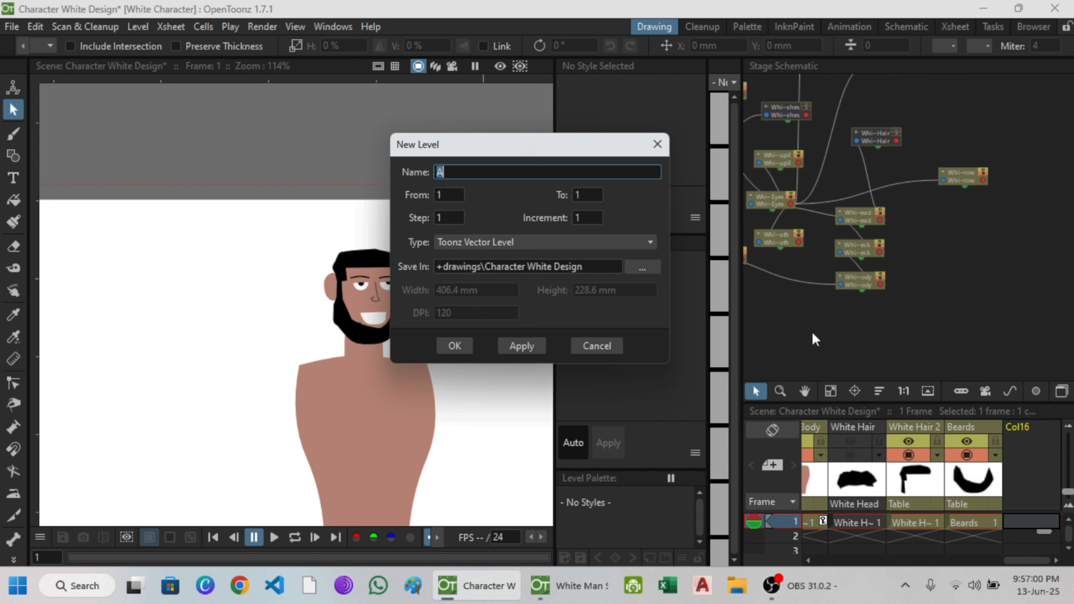
type("White Beard Top")
key("ctrl+a")
key("ctrl+c")
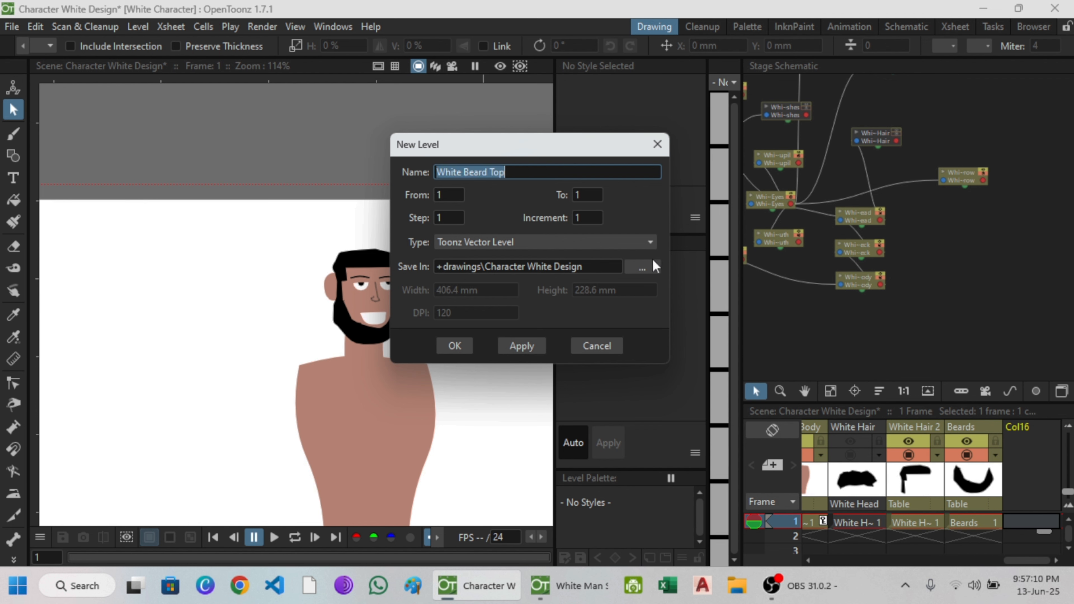
left_click(454, 346)
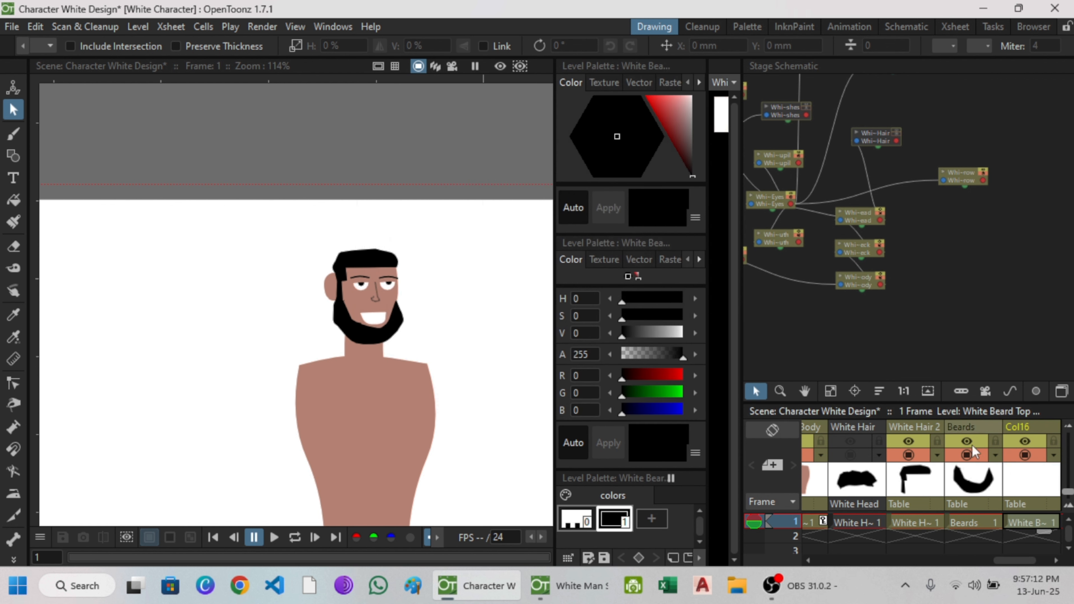
- Rename the new level's column as White Beard Top
double_click(1014, 427)
key("ctrl+v")
key("Return")
- Draw a closed, angled outline for the moustache's left half, from under the nose down to the beard, with the Polyline shape
left_click(13, 155)
scroll(388, 325, "up", 14)
left_click(285, 227)
left_click(215, 242)
left_click(208, 325)
left_click(230, 330)
left_click(239, 257)
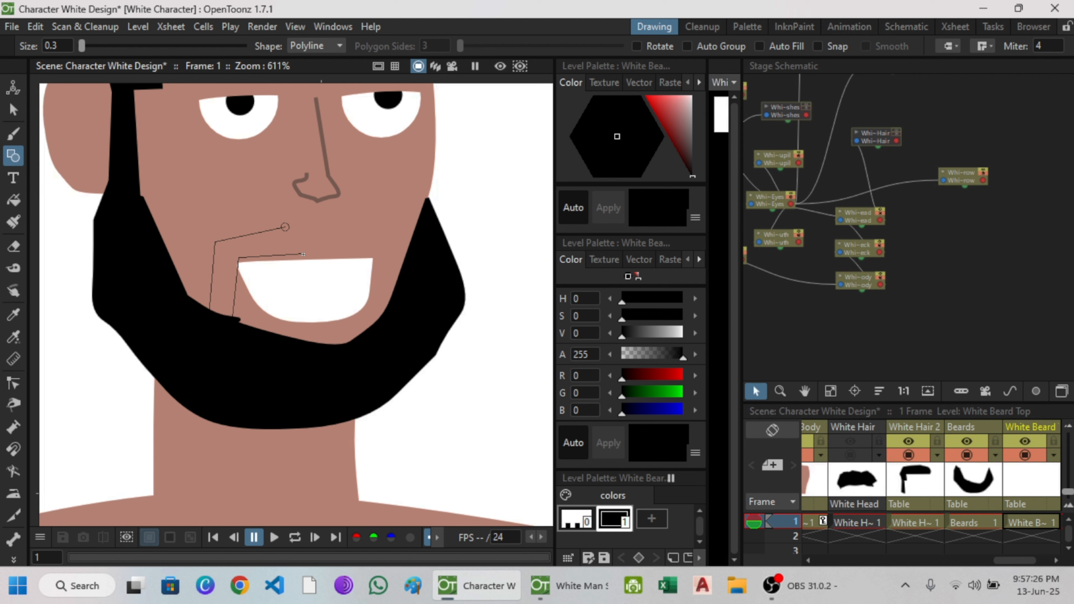
left_click(303, 254)
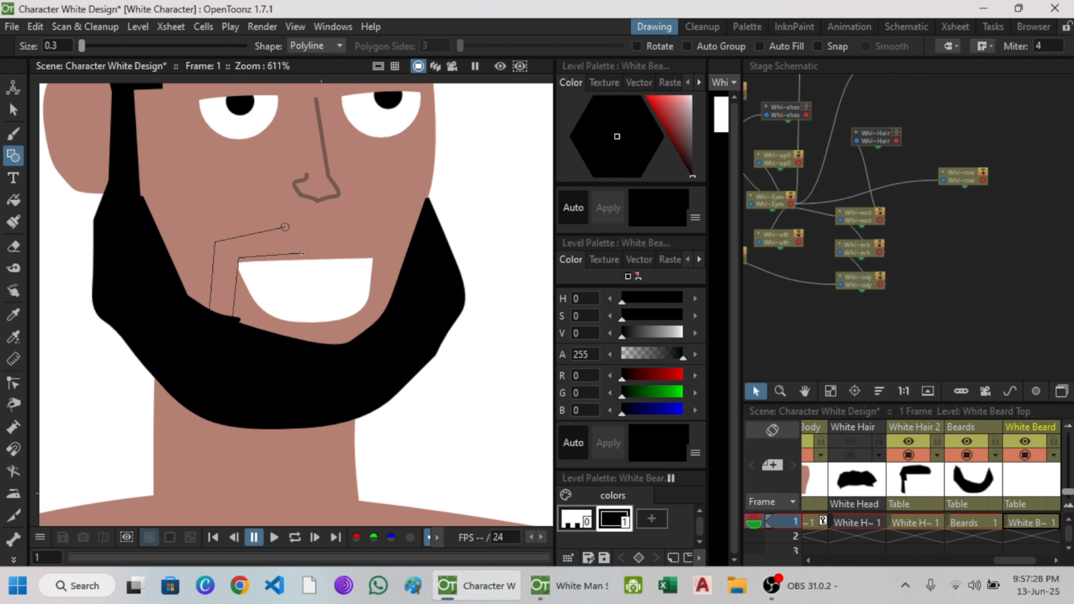
left_click(313, 226)
left_click(285, 227)
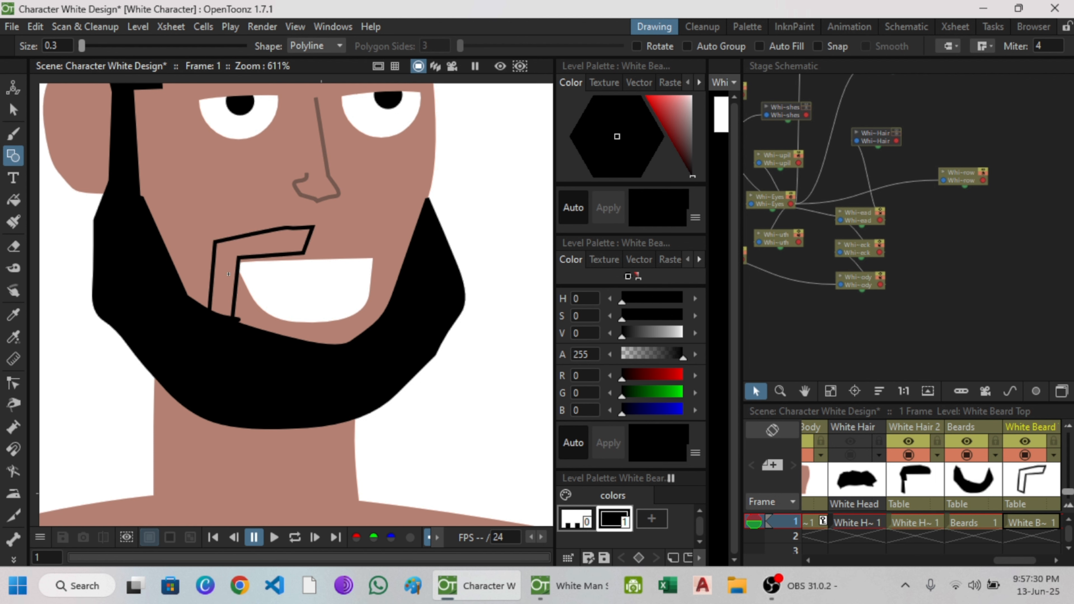
- Fill the outline of the moustache's left half with black
scroll(163, 214, "down", 1)
left_click(13, 200)
scroll(222, 311, "up", 3)
left_click(220, 271)
- Duplicate the moustache half and move the copy up over the mouth's right side
left_click(14, 109)
left_click(224, 210)
key("ctrl+c")
key("ctrl+v")
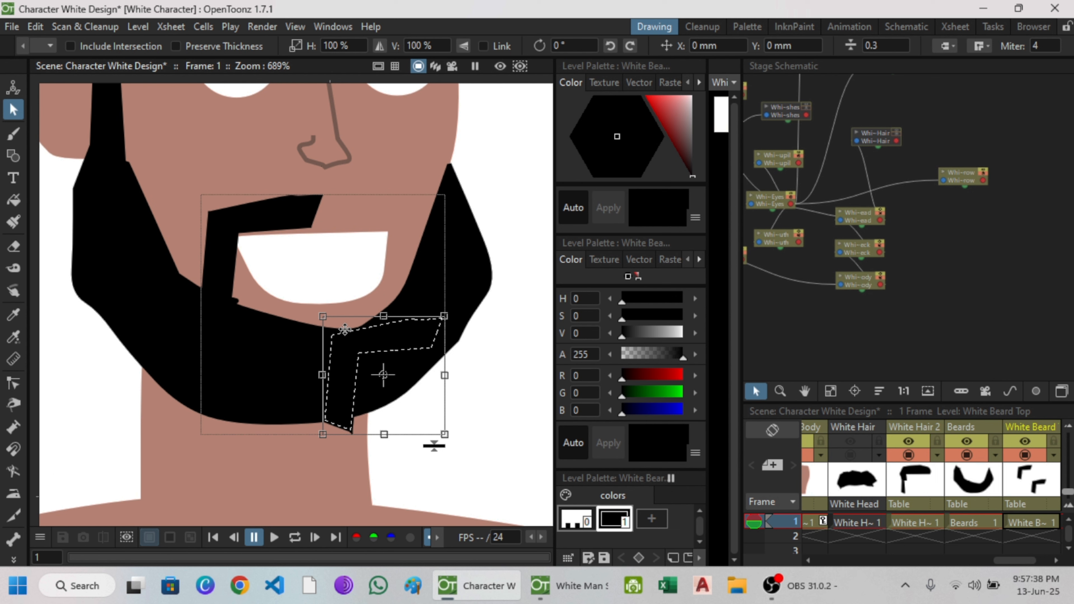
left_click_drag(345, 330, 344, 235)
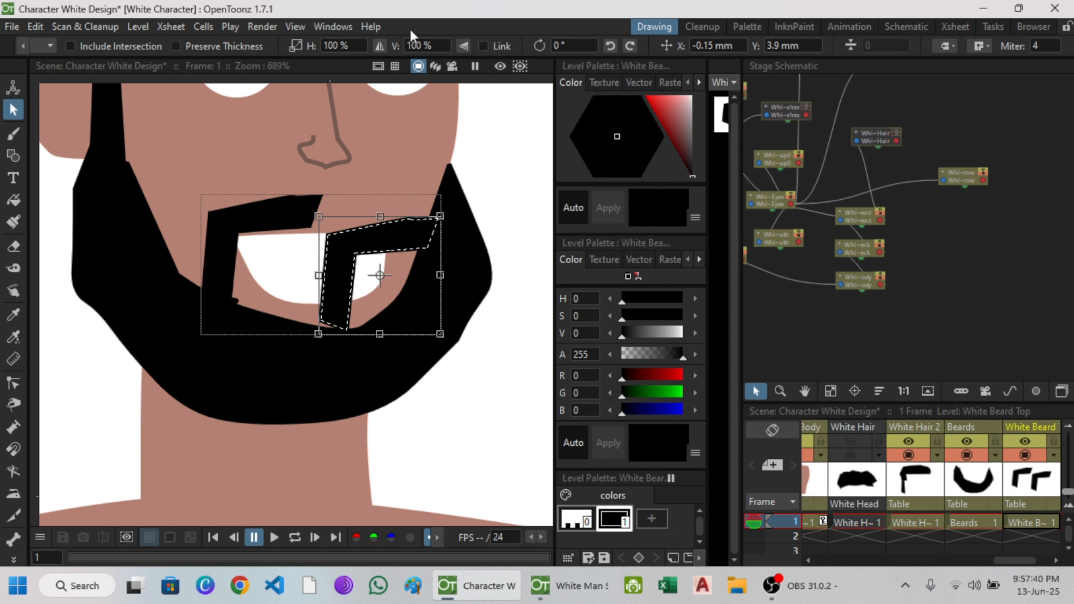
- Mirror the copied moustache half with a horizontal scale of -100% and place it opposite the left half, under the nose
left_click(326, 45)
left_click(326, 45)
type("-")
key("Return")
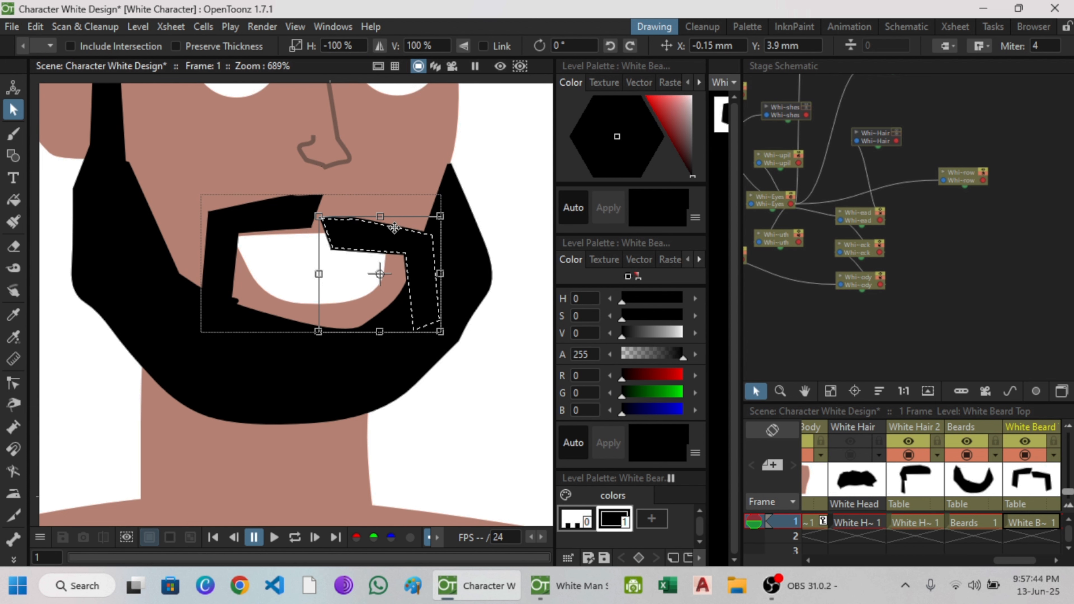
left_click_drag(395, 227, 409, 209)
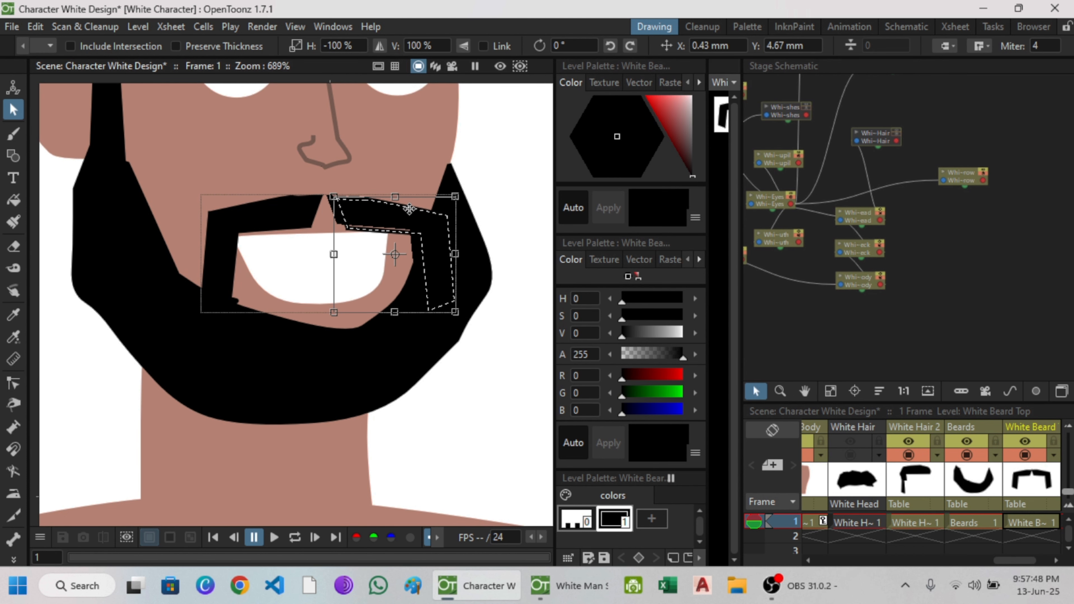
- Try to nudge the mirrored moustache half so its inner tip lines up with the left half's tip
left_click(495, 250)
scroll(337, 183, "up", 3)
scroll(337, 183, "up", 4)
left_click(352, 204)
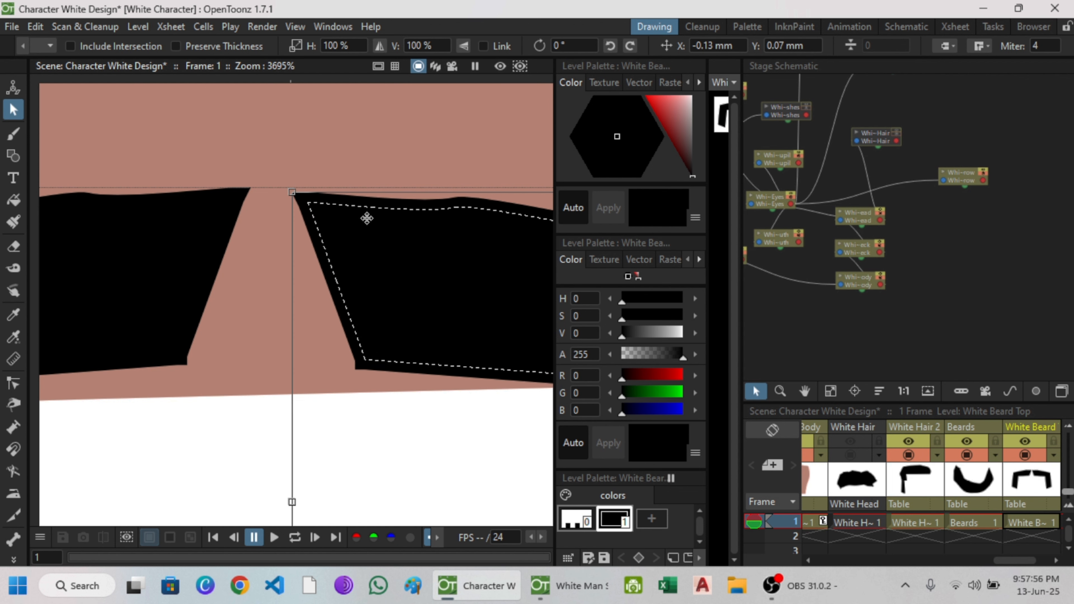
scroll(287, 237, "up", 4)
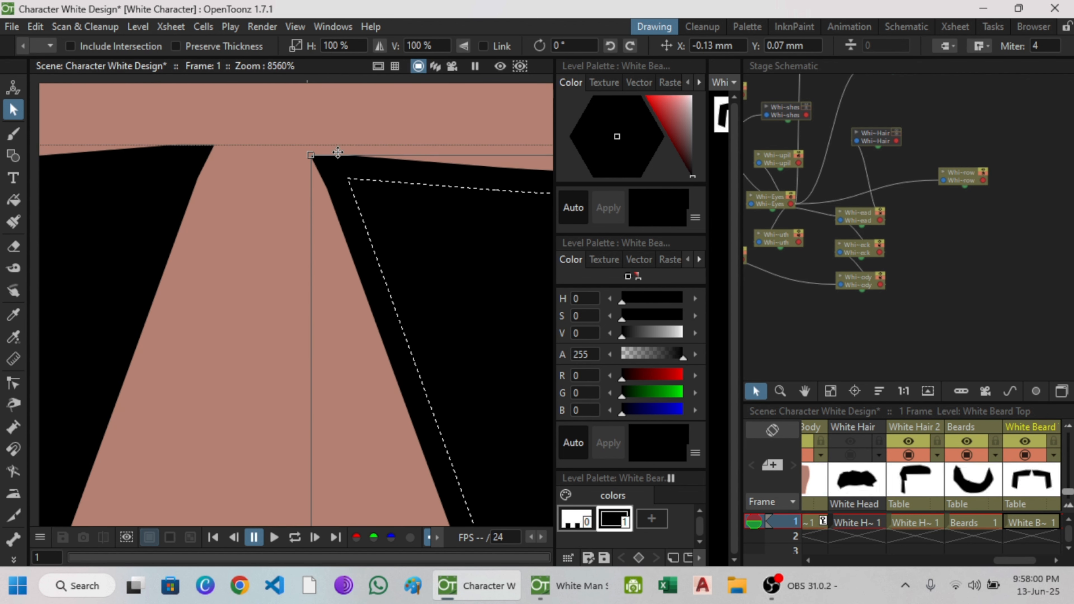
left_click_drag(339, 156, 335, 144)
key("ctrl+z")
key("ctrl+z")
- Save the scene and look over the character's moustache, beard and upper body
scroll(338, 147, "down", 18)
left_click(513, 103)
key("ctrl+s")
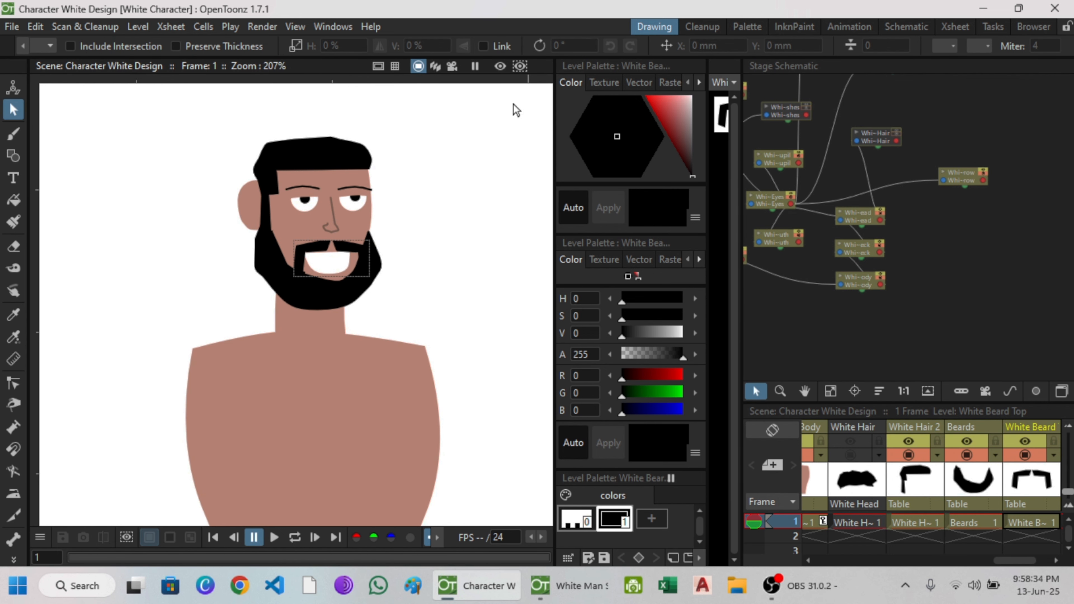
scroll(336, 189, "up", 4)
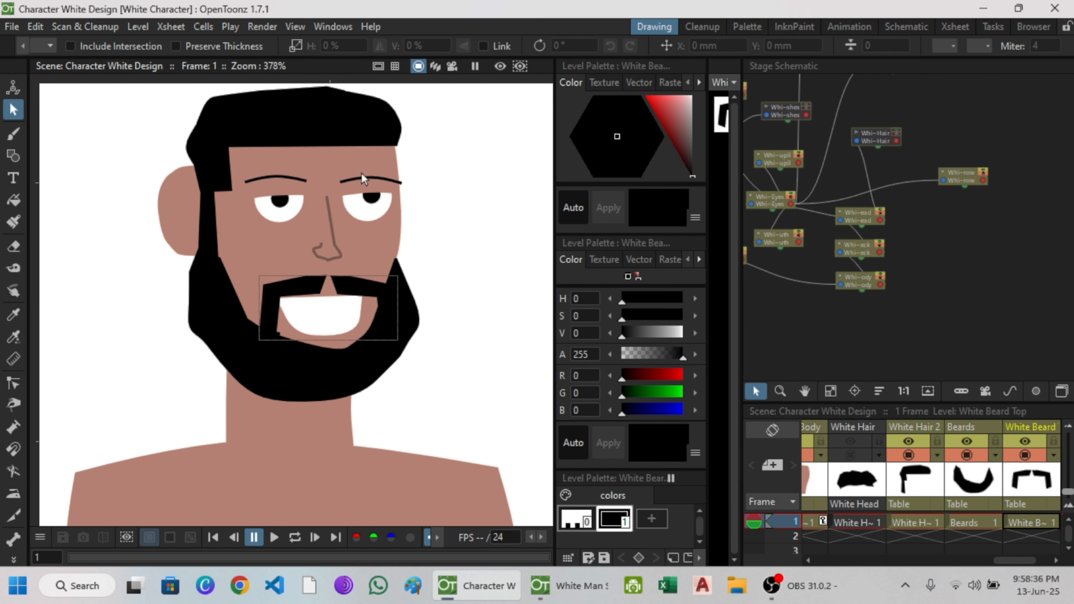
scroll(363, 187, "up", 3)
scroll(347, 234, "down", 9)
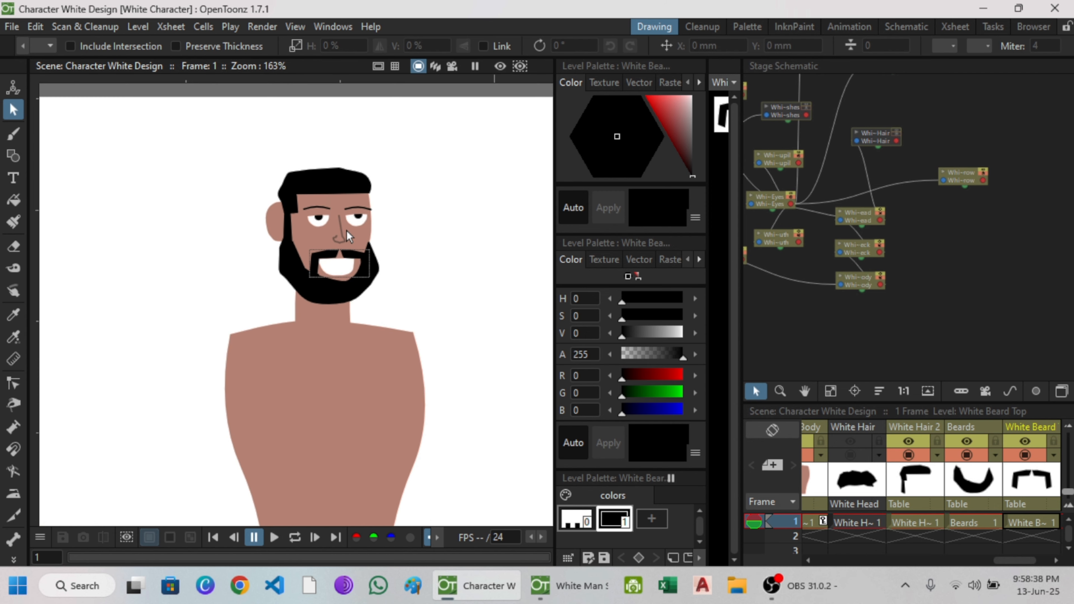
left_click_drag(347, 231, 247, 145)
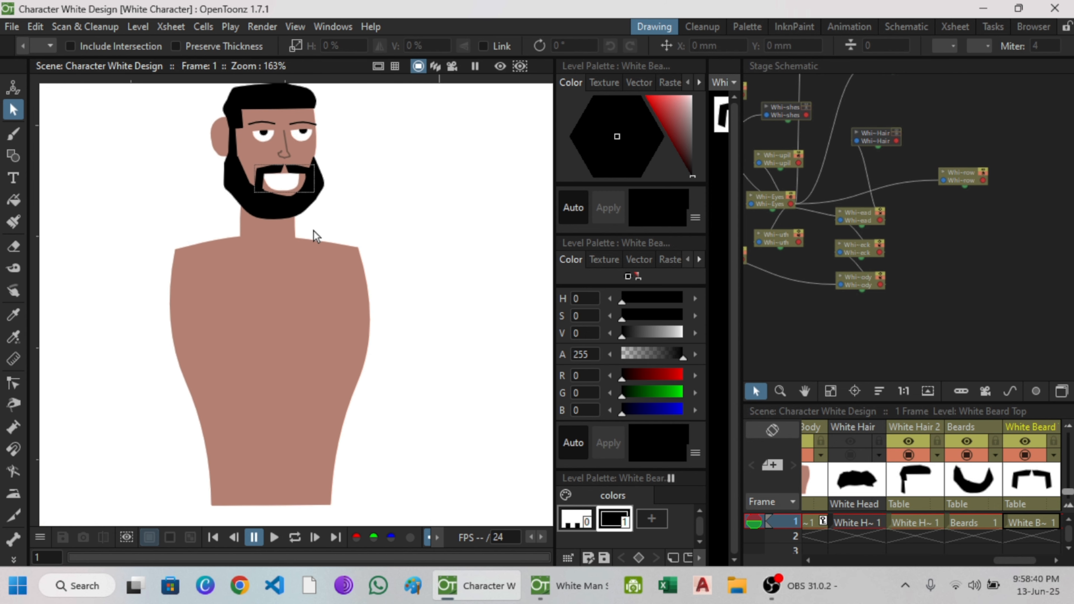
scroll(297, 222, "up", 2)
scroll(277, 173, "up", 1)
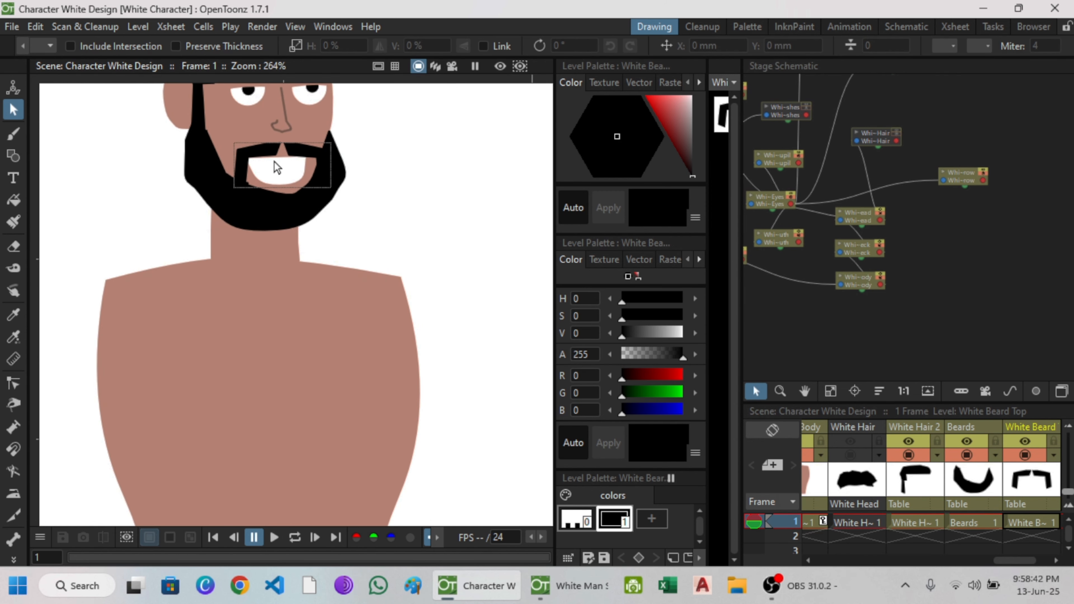
- Hide the White Hair 2, Beards and White Beard Top columns and turn on preview and camera stand visibility for White Hair
left_click(915, 546)
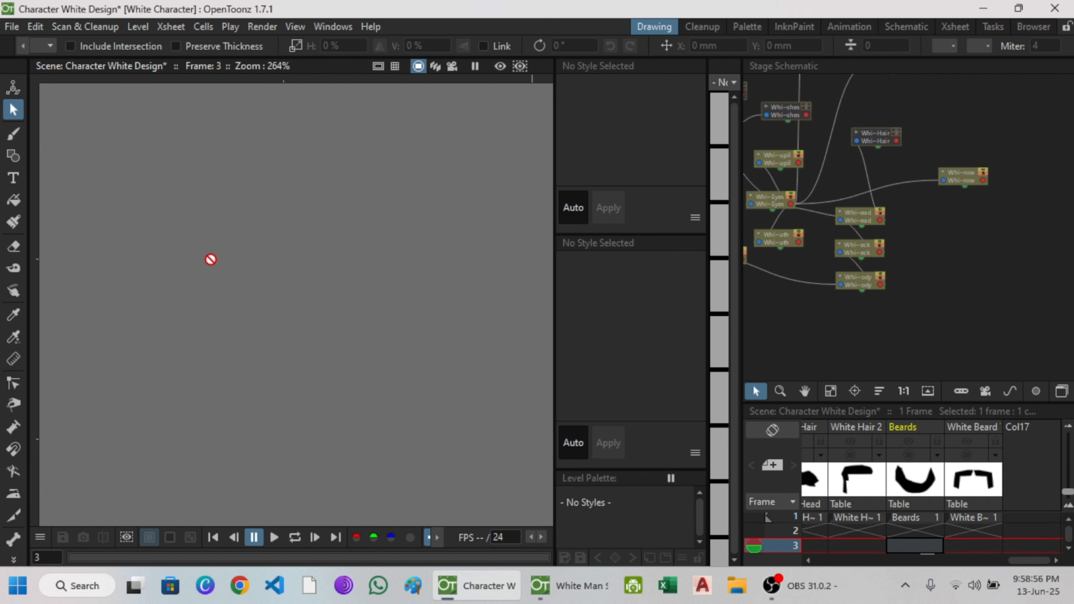
left_click(913, 515)
scroll(93, 264, "up", 5)
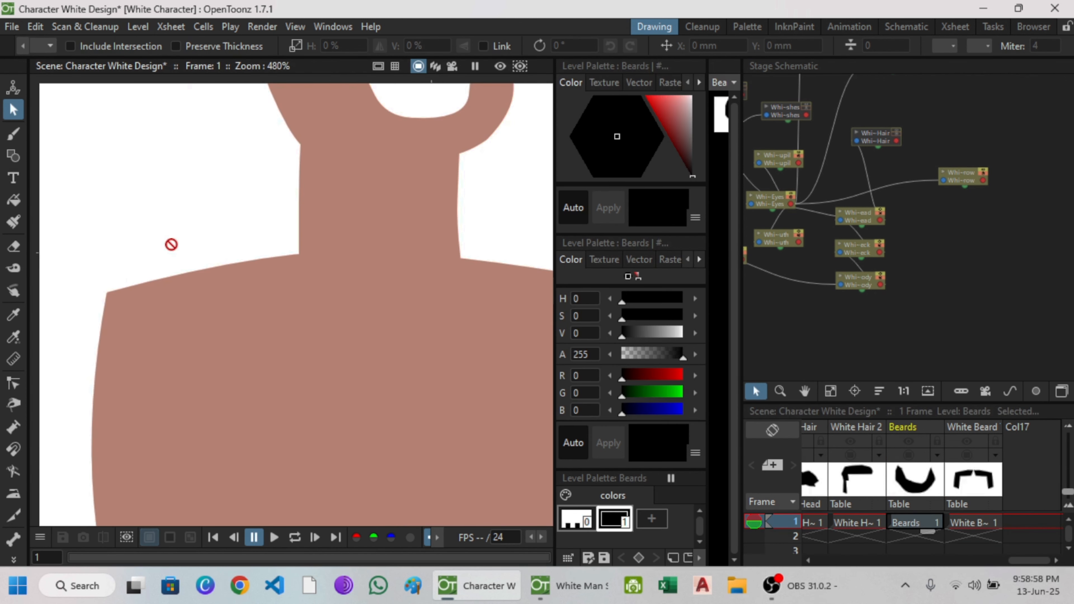
scroll(182, 270, "down", 7)
left_click_drag(208, 297, 188, 390)
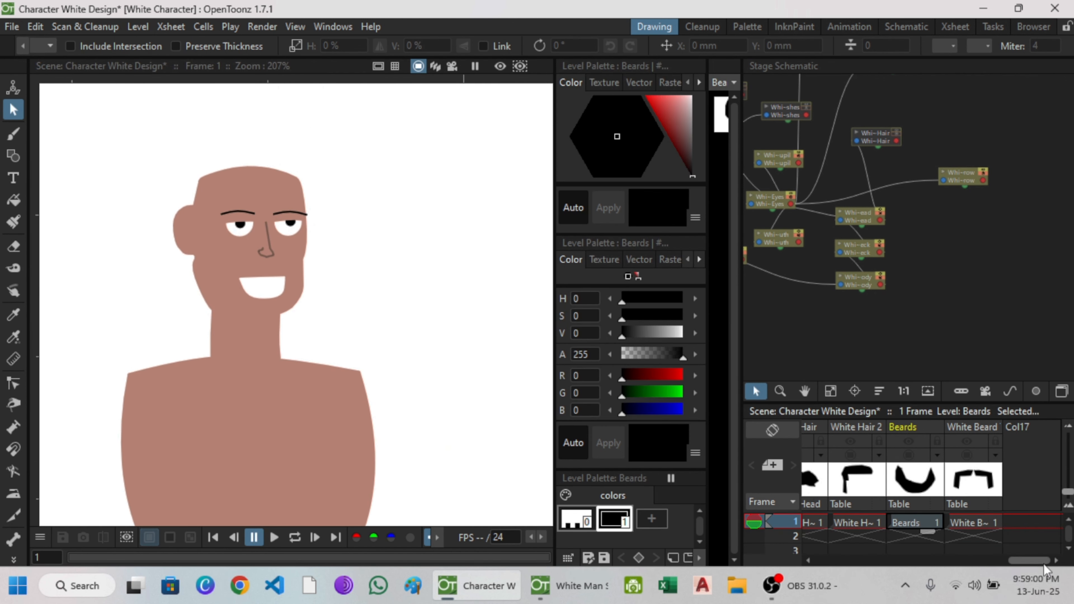
left_click_drag(1043, 564, 1014, 561)
left_click(865, 517)
left_click(874, 453)
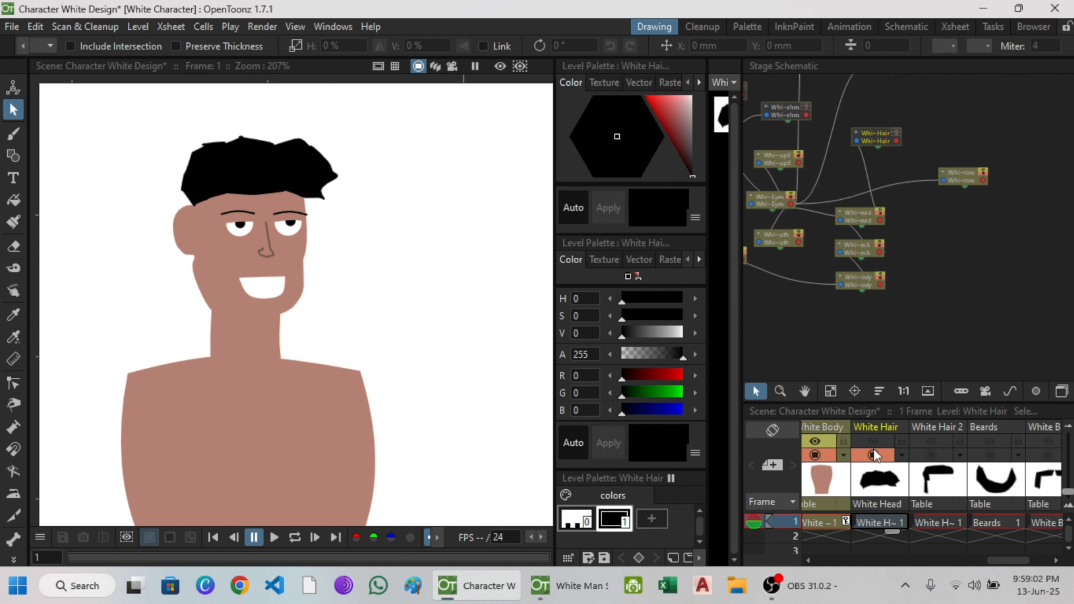
left_click(871, 442)
- Move the White Hair and eyebrow nodes closer to the White Head node in the stage schematic
scroll(332, 312, "down", 2)
left_click_drag(327, 289, 281, 240)
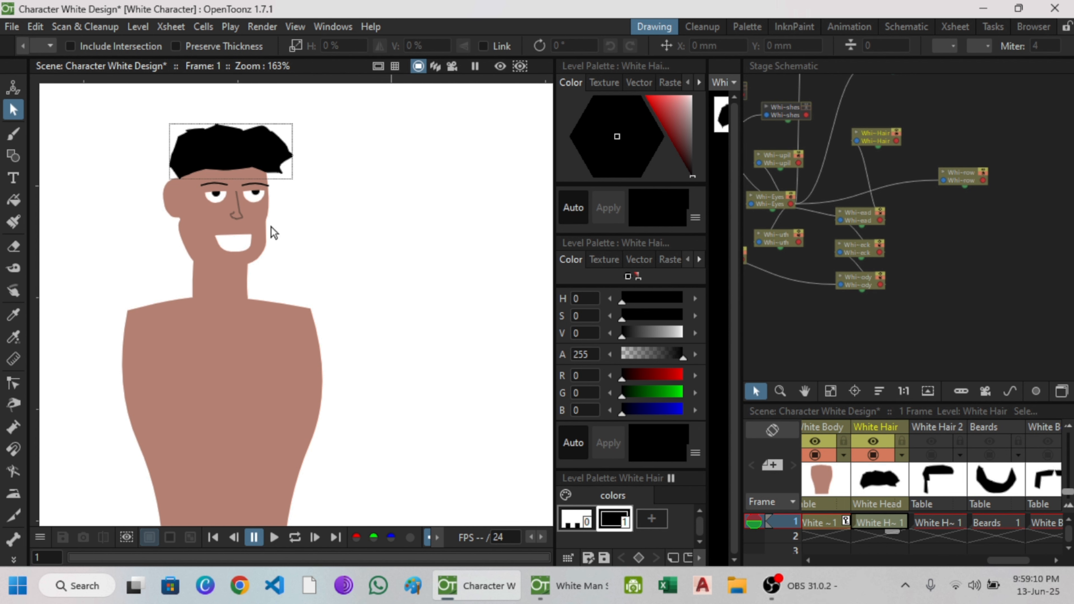
scroll(279, 231, "down", 1)
scroll(288, 222, "down", 4)
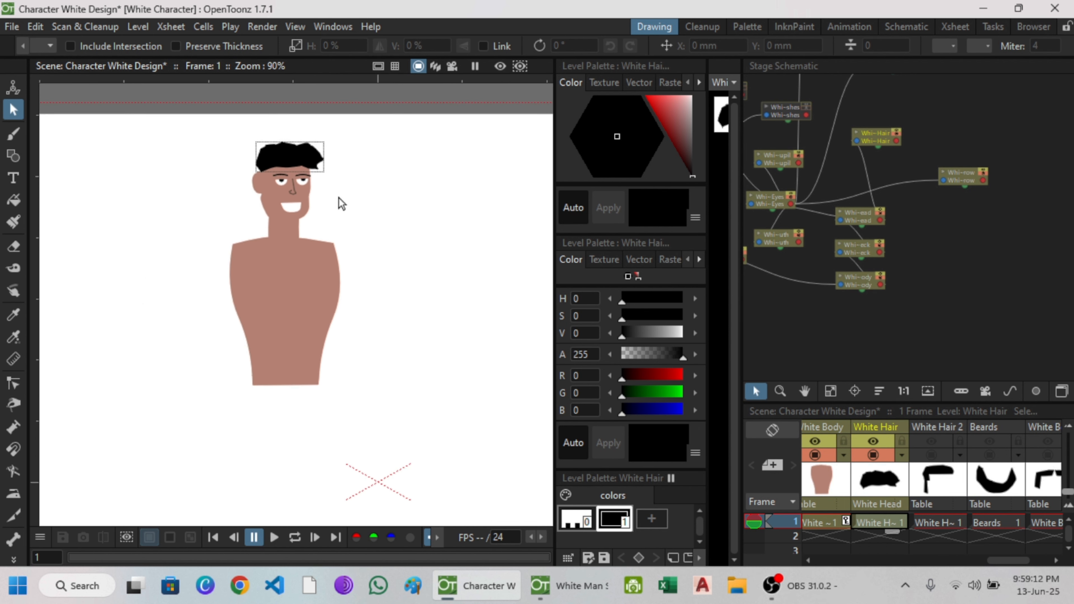
scroll(890, 266, "down", 3)
scroll(817, 244, "up", 4)
left_click(898, 223)
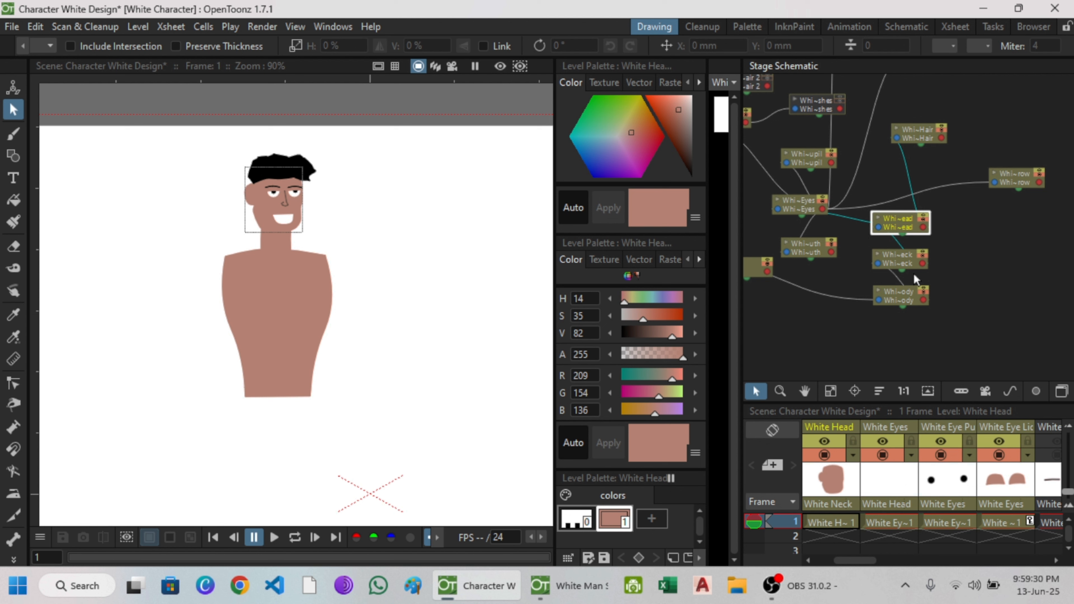
left_click(919, 137)
left_click_drag(920, 137, 921, 157)
left_click_drag(1016, 181, 1006, 196)
- Create a Toonz Vector Level named White Right Arm in frame 1 of the empty Col17 and rename the column to match
scroll(271, 181, "up", 8)
left_click_drag(981, 560, 1047, 558)
left_click(1045, 524)
right_click(1045, 524)
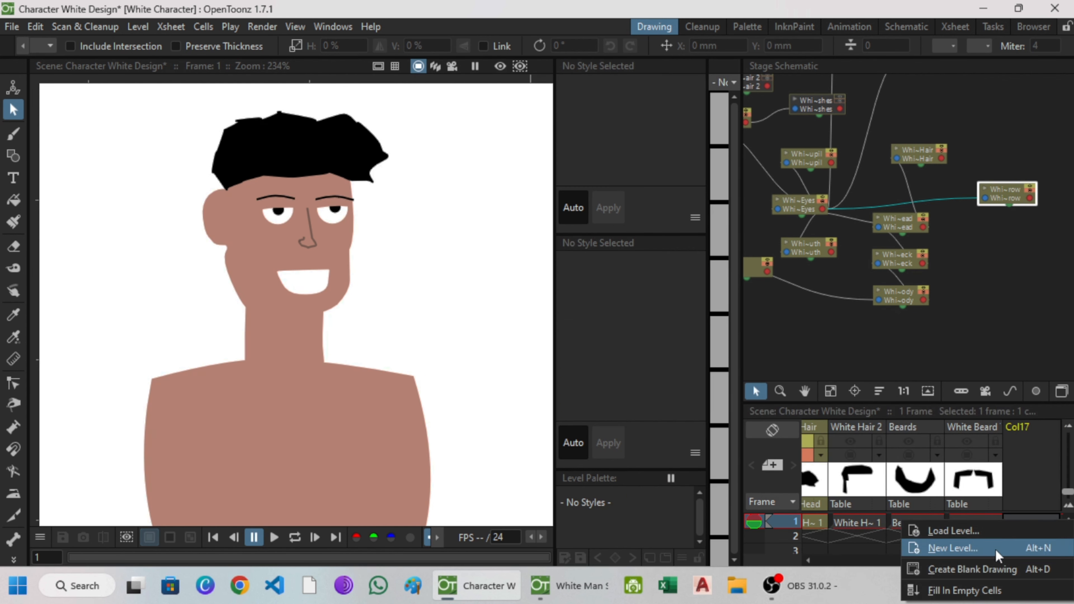
left_click(951, 549)
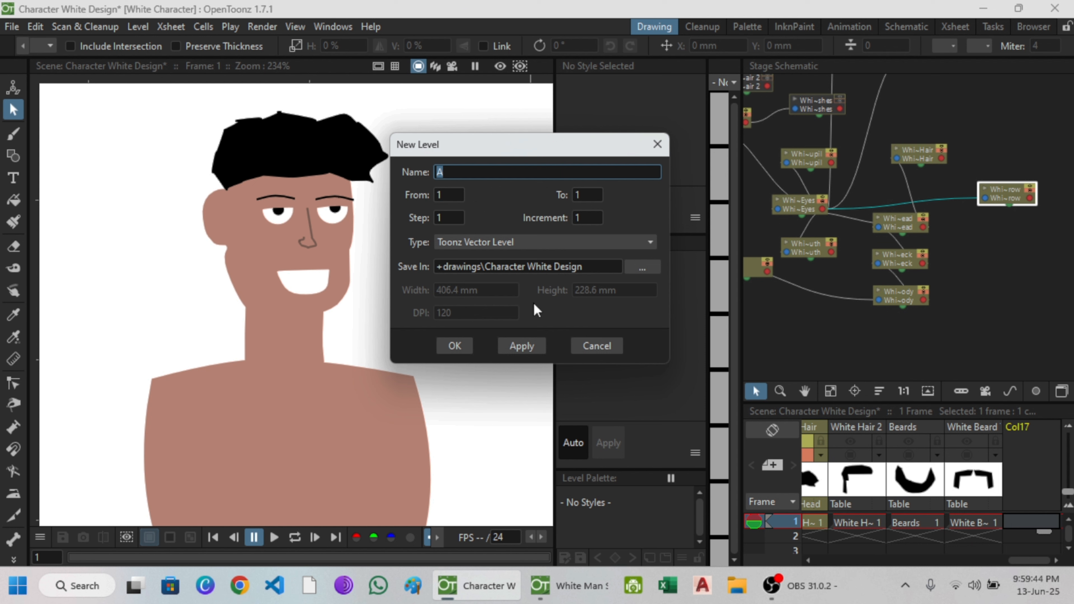
type("White A")
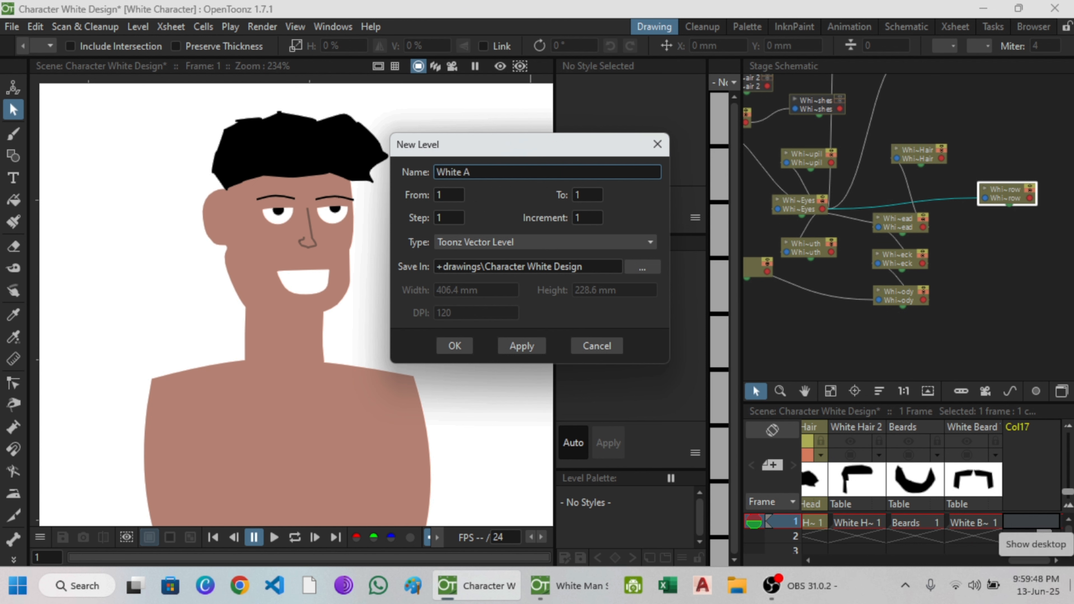
key("BackSpace")
type("Right H")
key("BackSpace")
type("Arm")
key("ctrl+a")
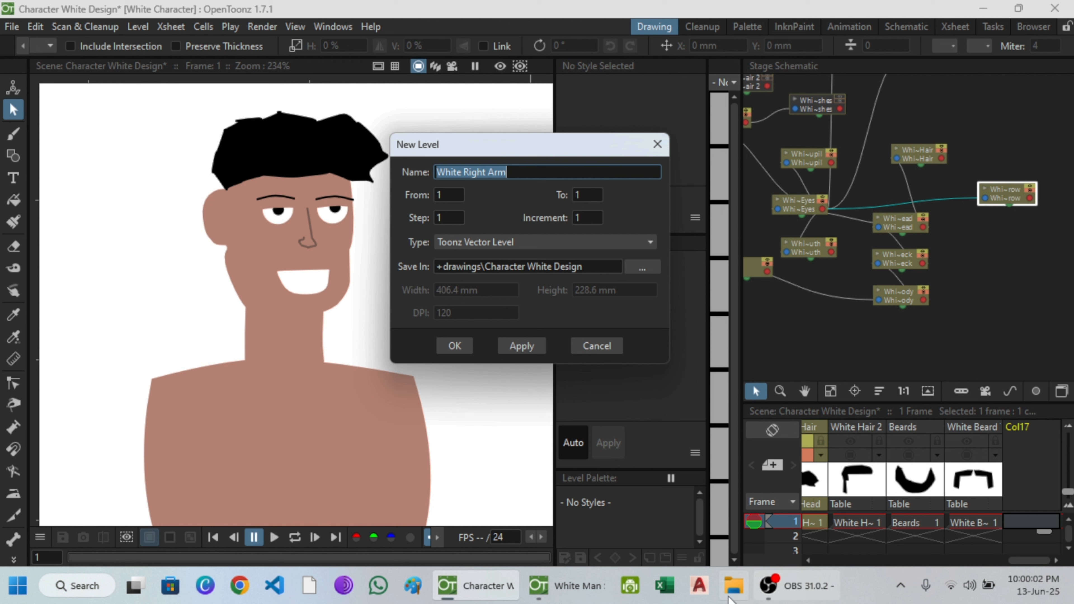
left_click(454, 346)
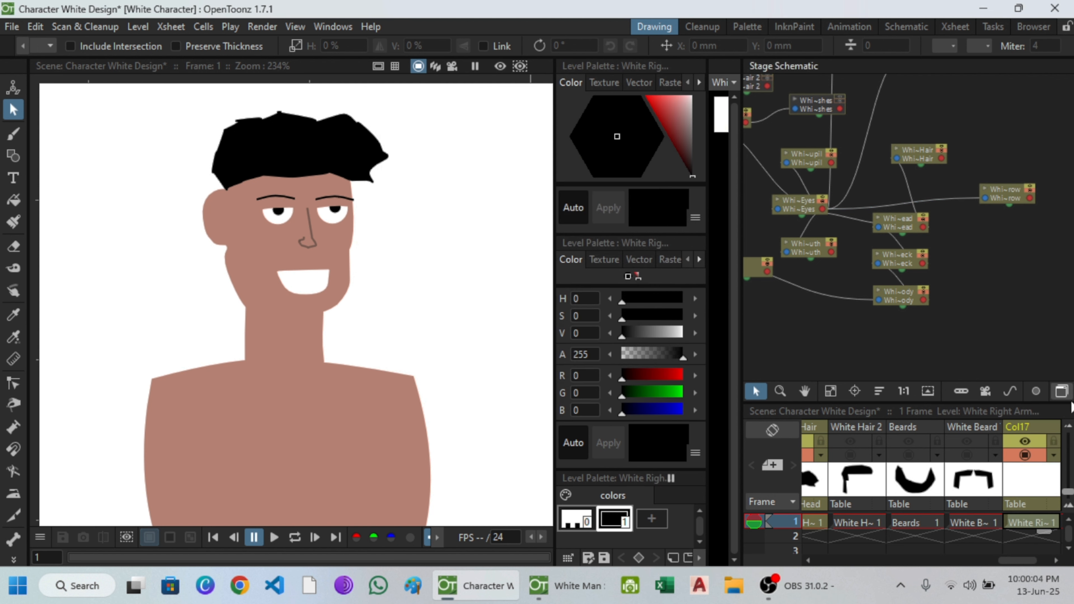
double_click(1020, 425)
- Draw a tall, narrow upright rectangle for the upper arm beside the torso's left edge with the Rectangle shape
scroll(296, 271, "down", 4)
left_click_drag(296, 360, 309, 203)
left_click(14, 156)
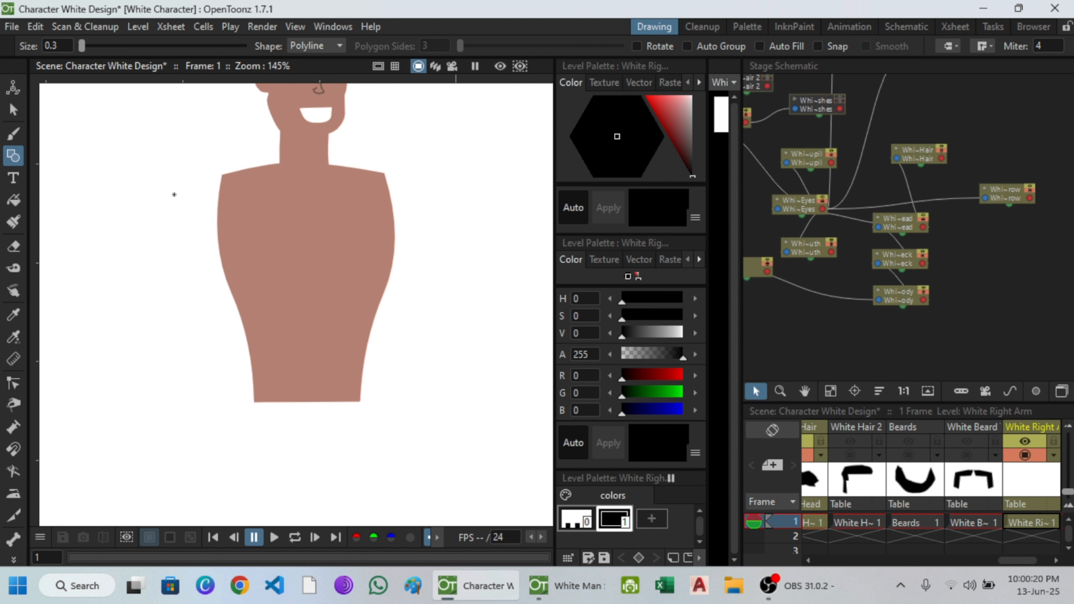
left_click_drag(198, 202, 184, 267)
scroll(185, 268, "down", 2)
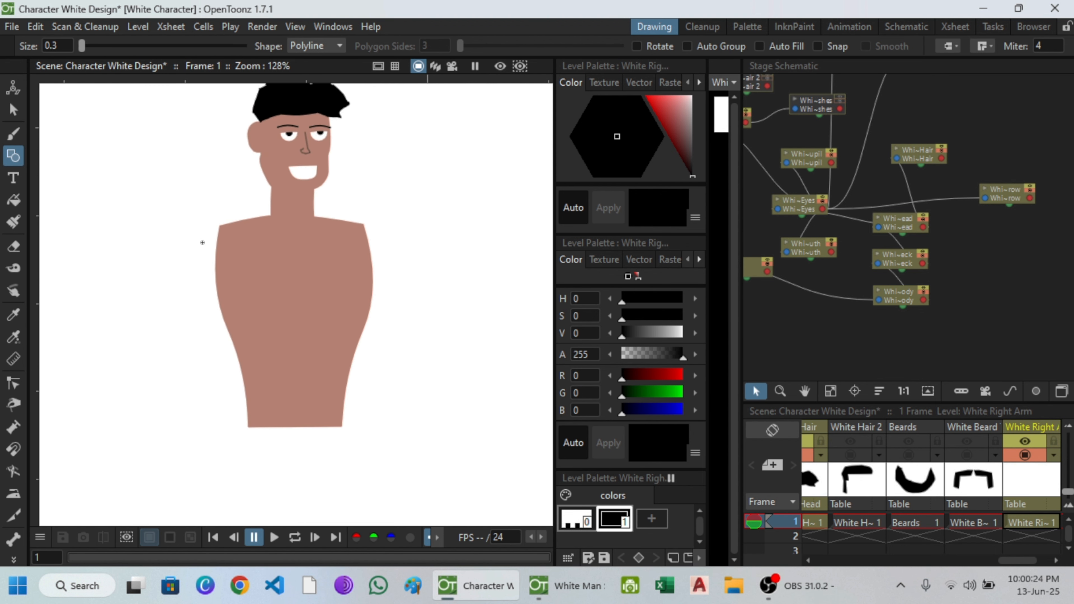
left_click(315, 45)
left_click(315, 57)
left_click_drag(168, 235, 200, 340)
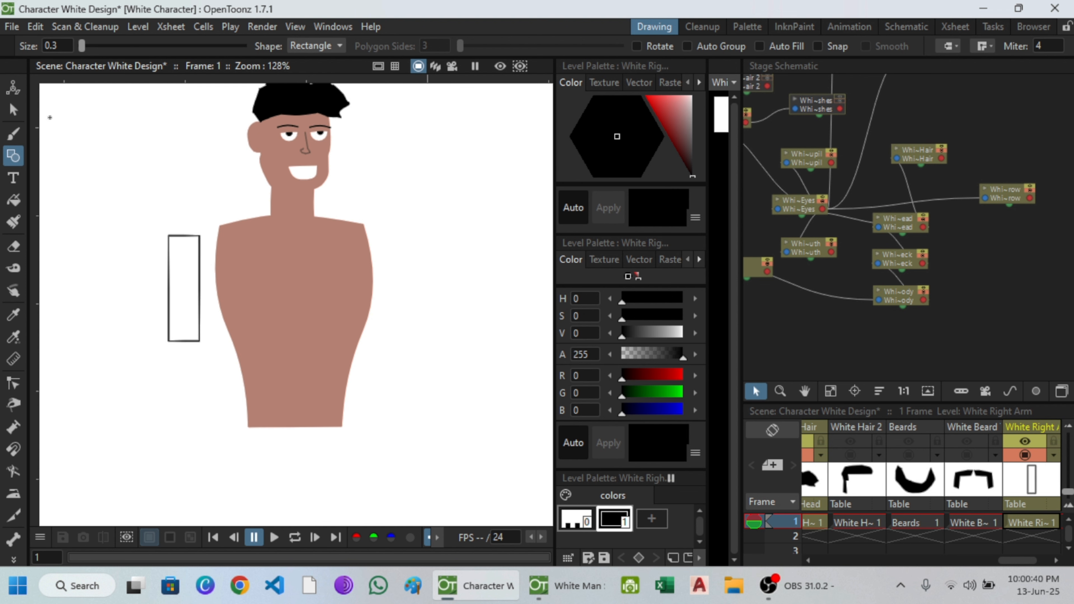
- Move the arm rectangle about -2.17 mm in X and 2.01 mm in Y, up to shoulder height, and save the scene
left_click(13, 110)
scroll(189, 270, "up", 2)
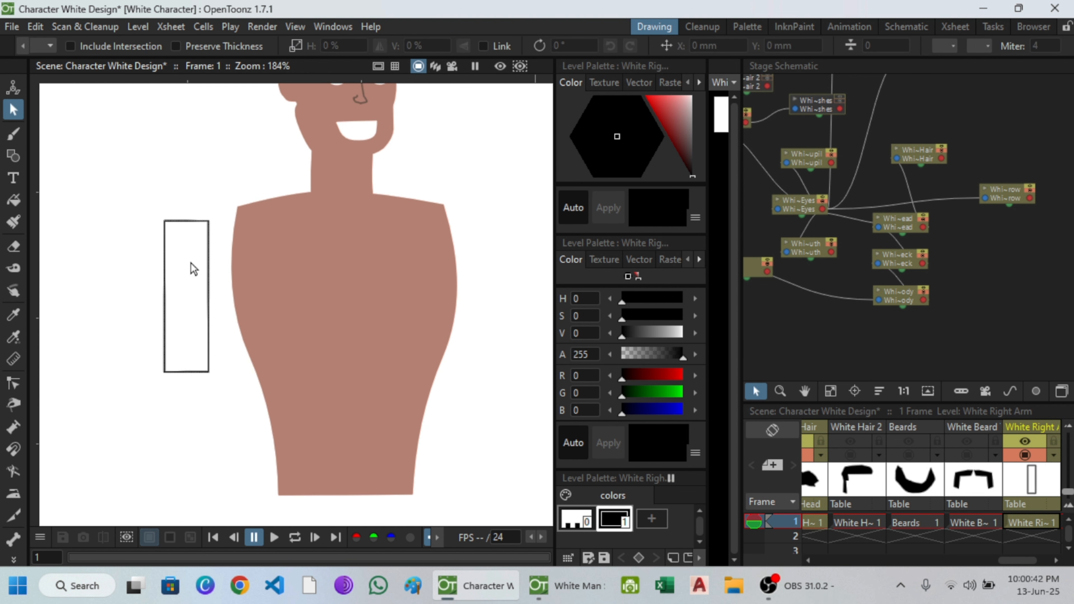
left_click(192, 273)
scroll(194, 241, "up", 2)
left_click_drag(199, 227, 179, 207)
key("ctrl+s")
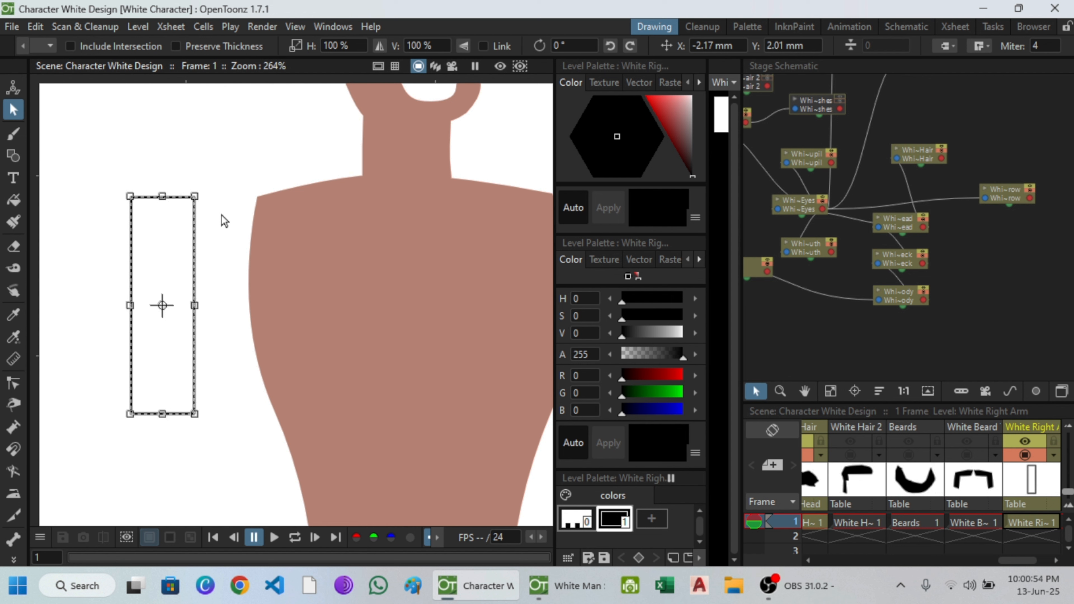
scroll(269, 356, "down", 5)
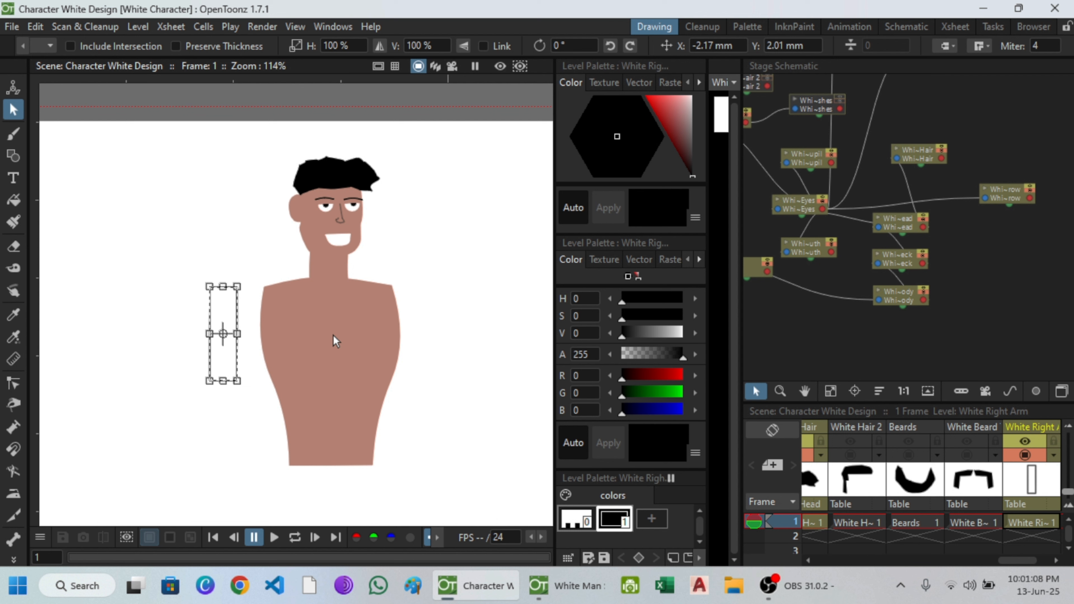